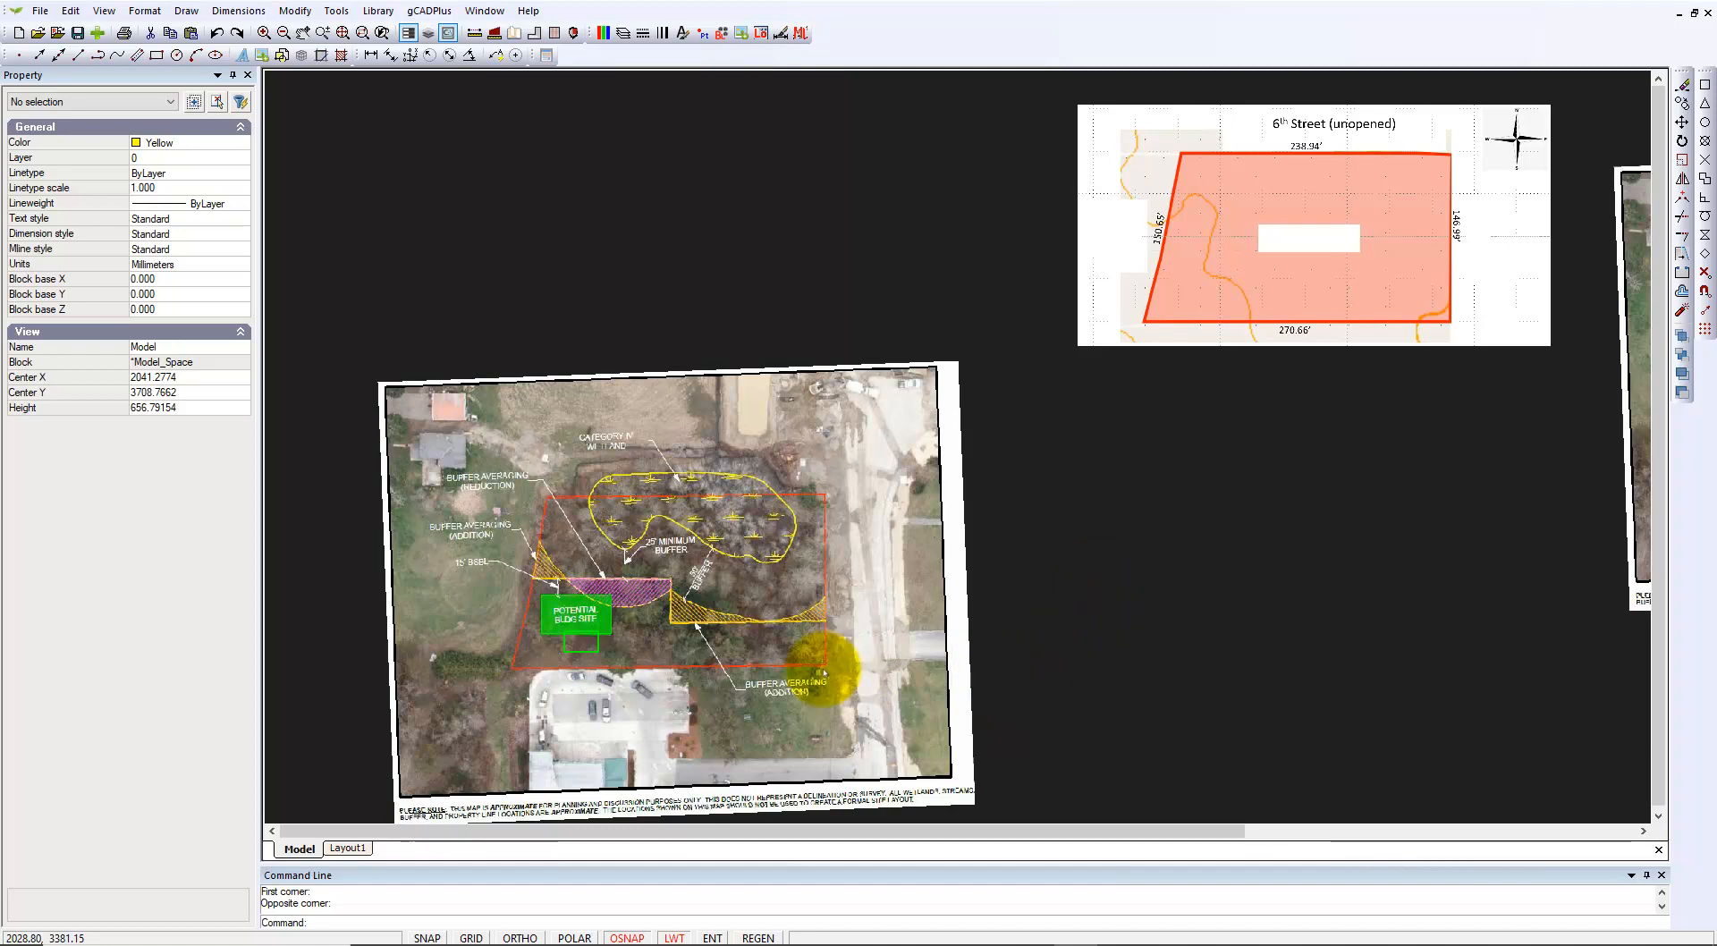
Step: Inspect the Google Earth site image's properties and review the drawing's layer list
{"action": "scroll", "coordinate": [680, 626], "scroll_direction": "up", "scroll_amount": 1}
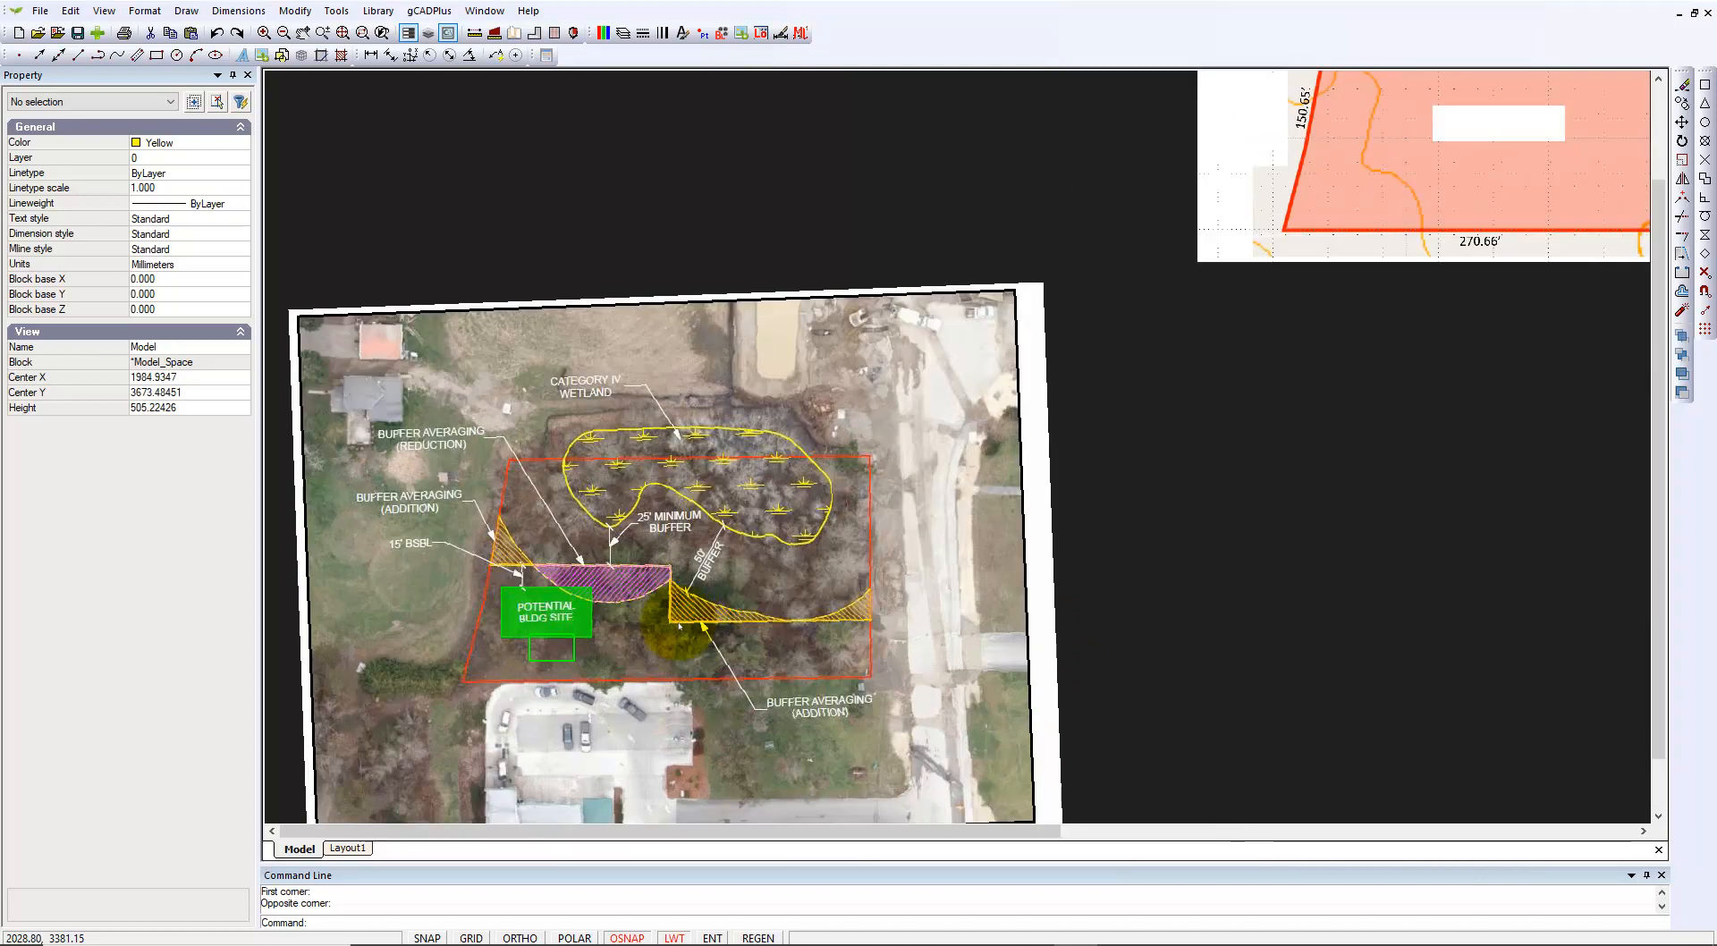
{"action": "scroll", "coordinate": [680, 626], "scroll_direction": "up", "scroll_amount": 1}
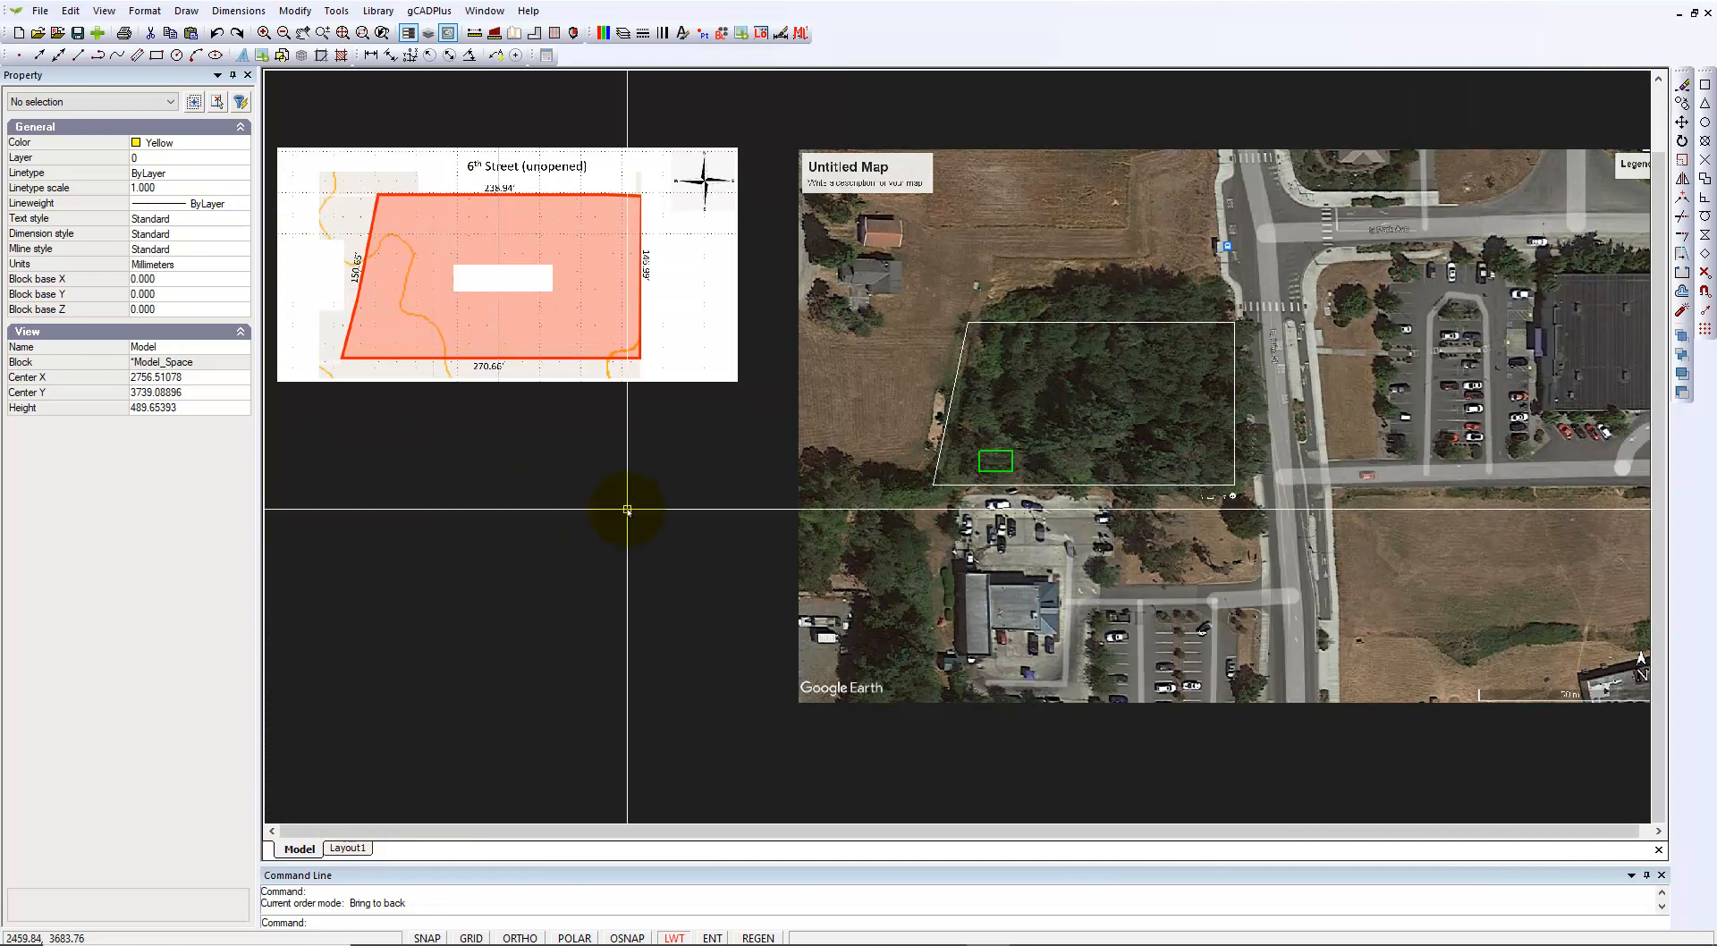
{"action": "left_click", "coordinate": [885, 601]}
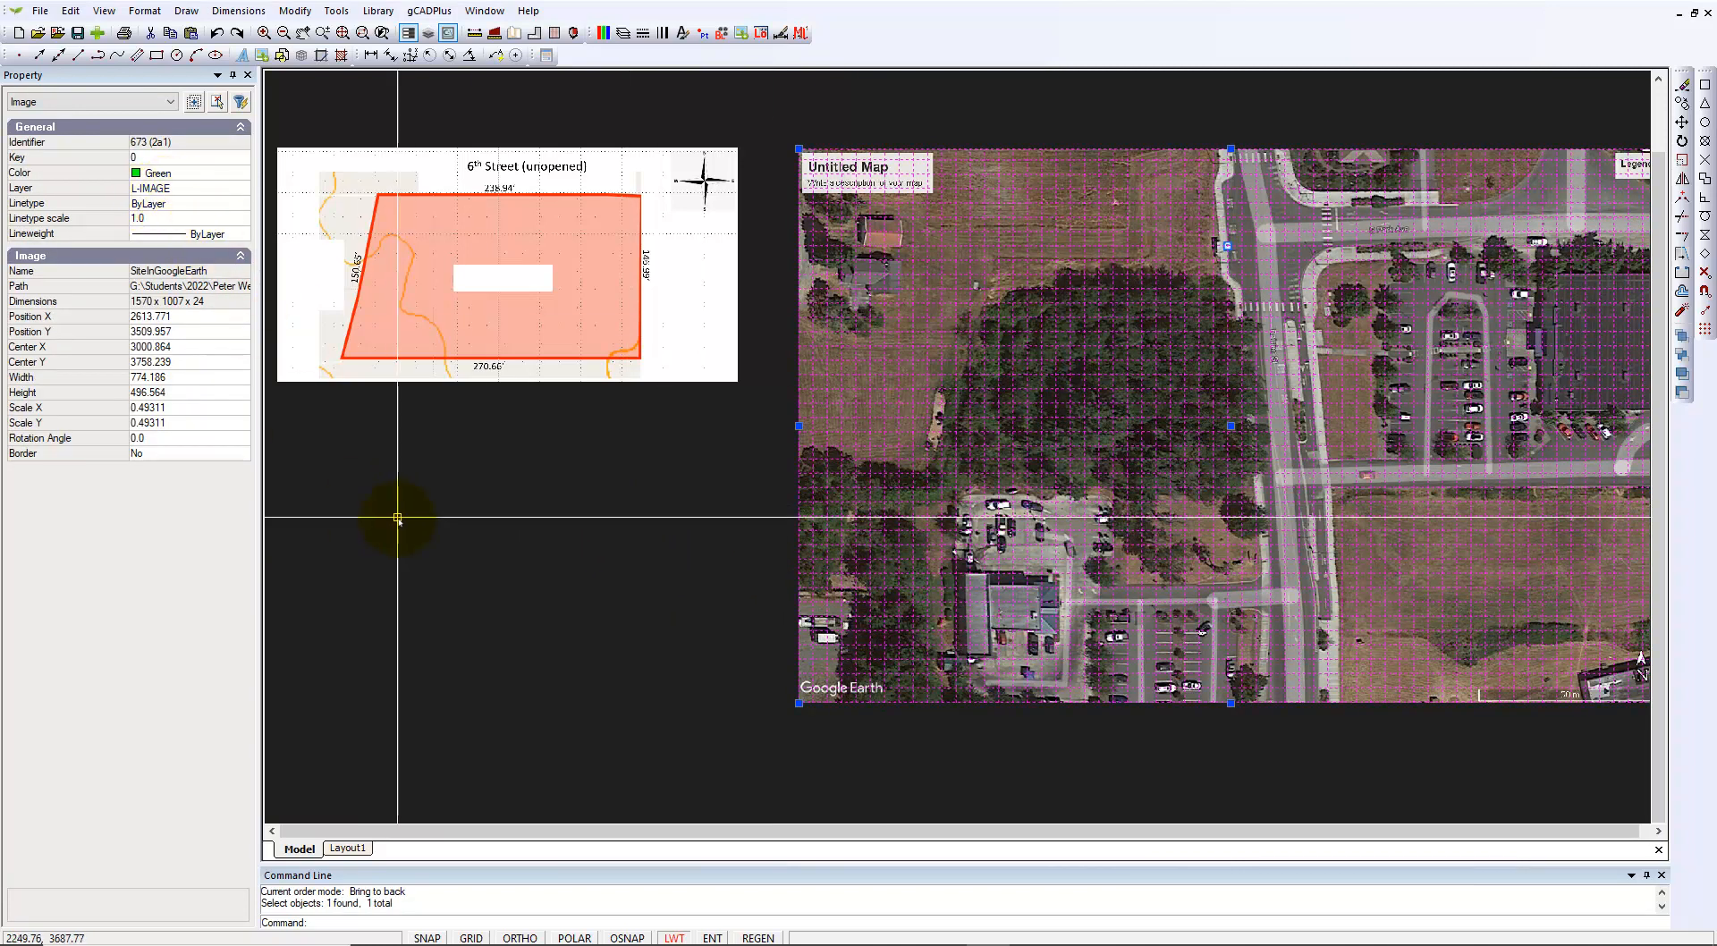
{"action": "key", "text": "Escape"}
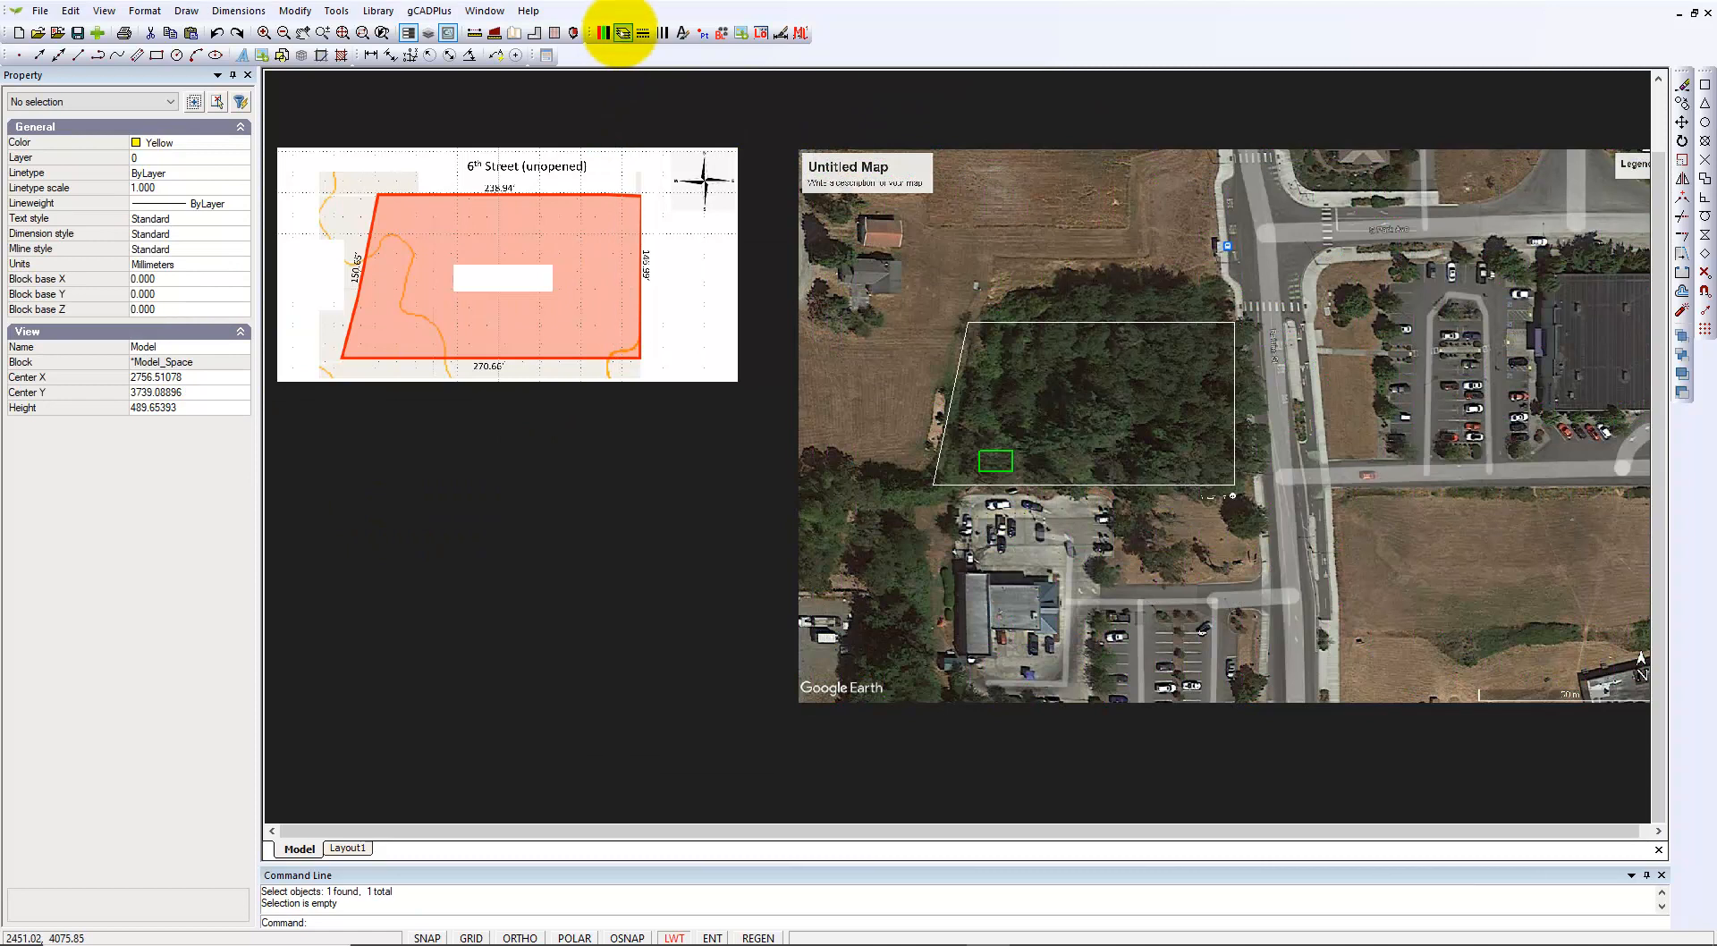
{"action": "left_click", "coordinate": [623, 33]}
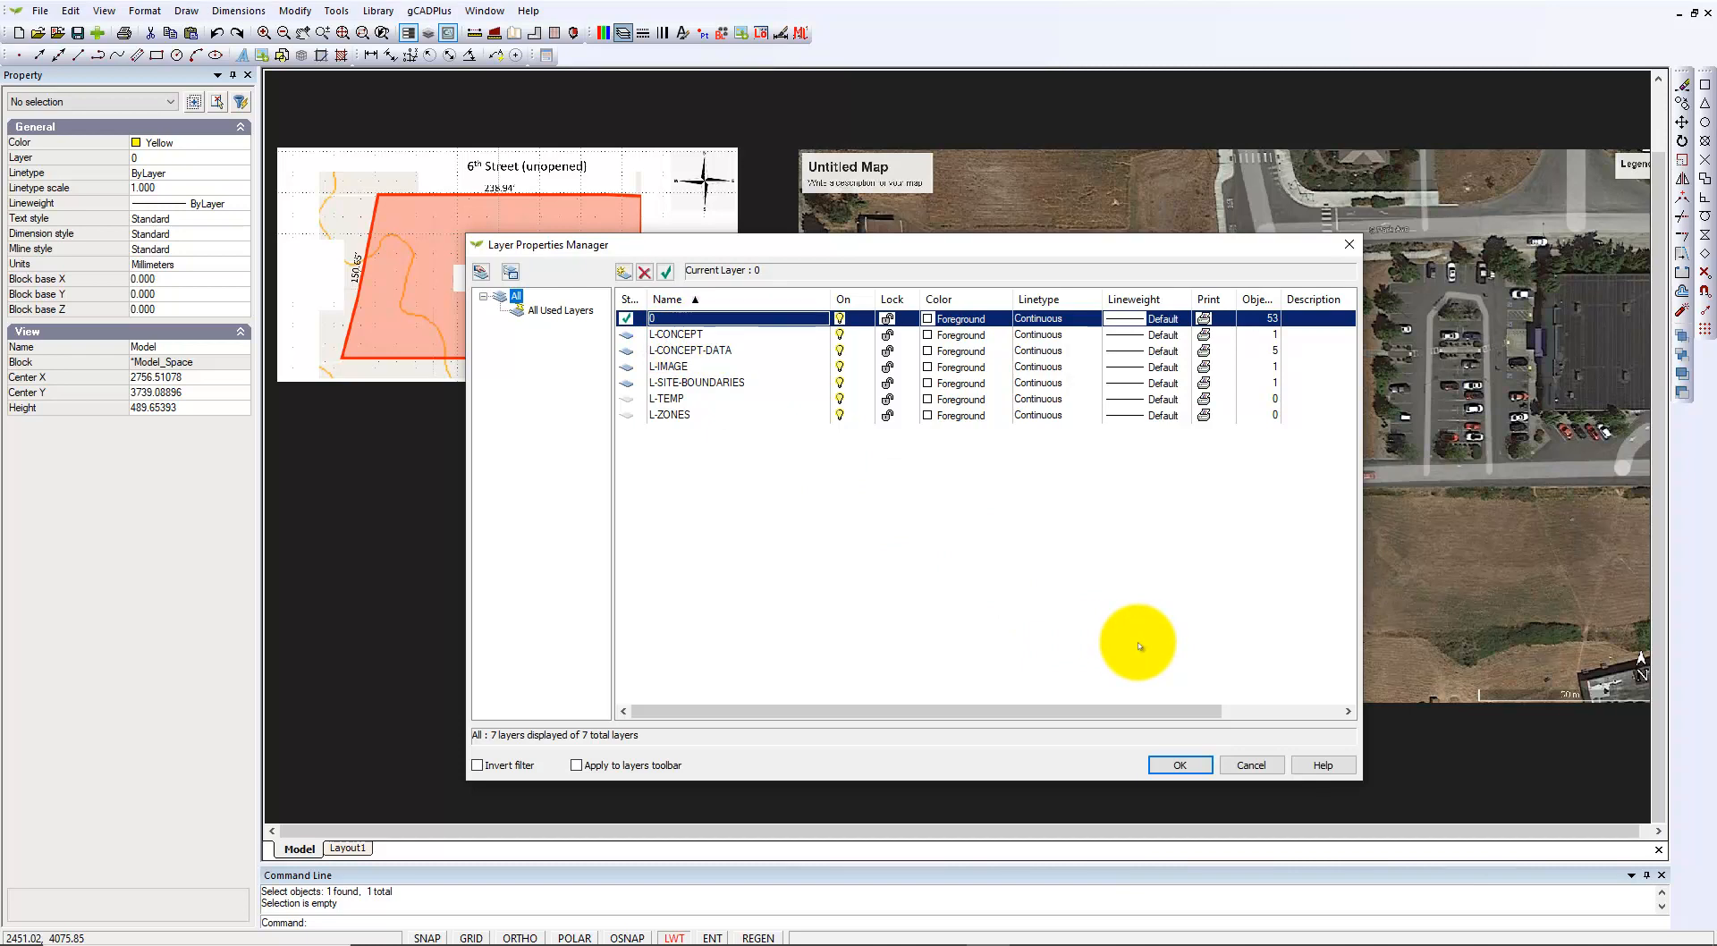
{"action": "left_click", "coordinate": [1250, 766]}
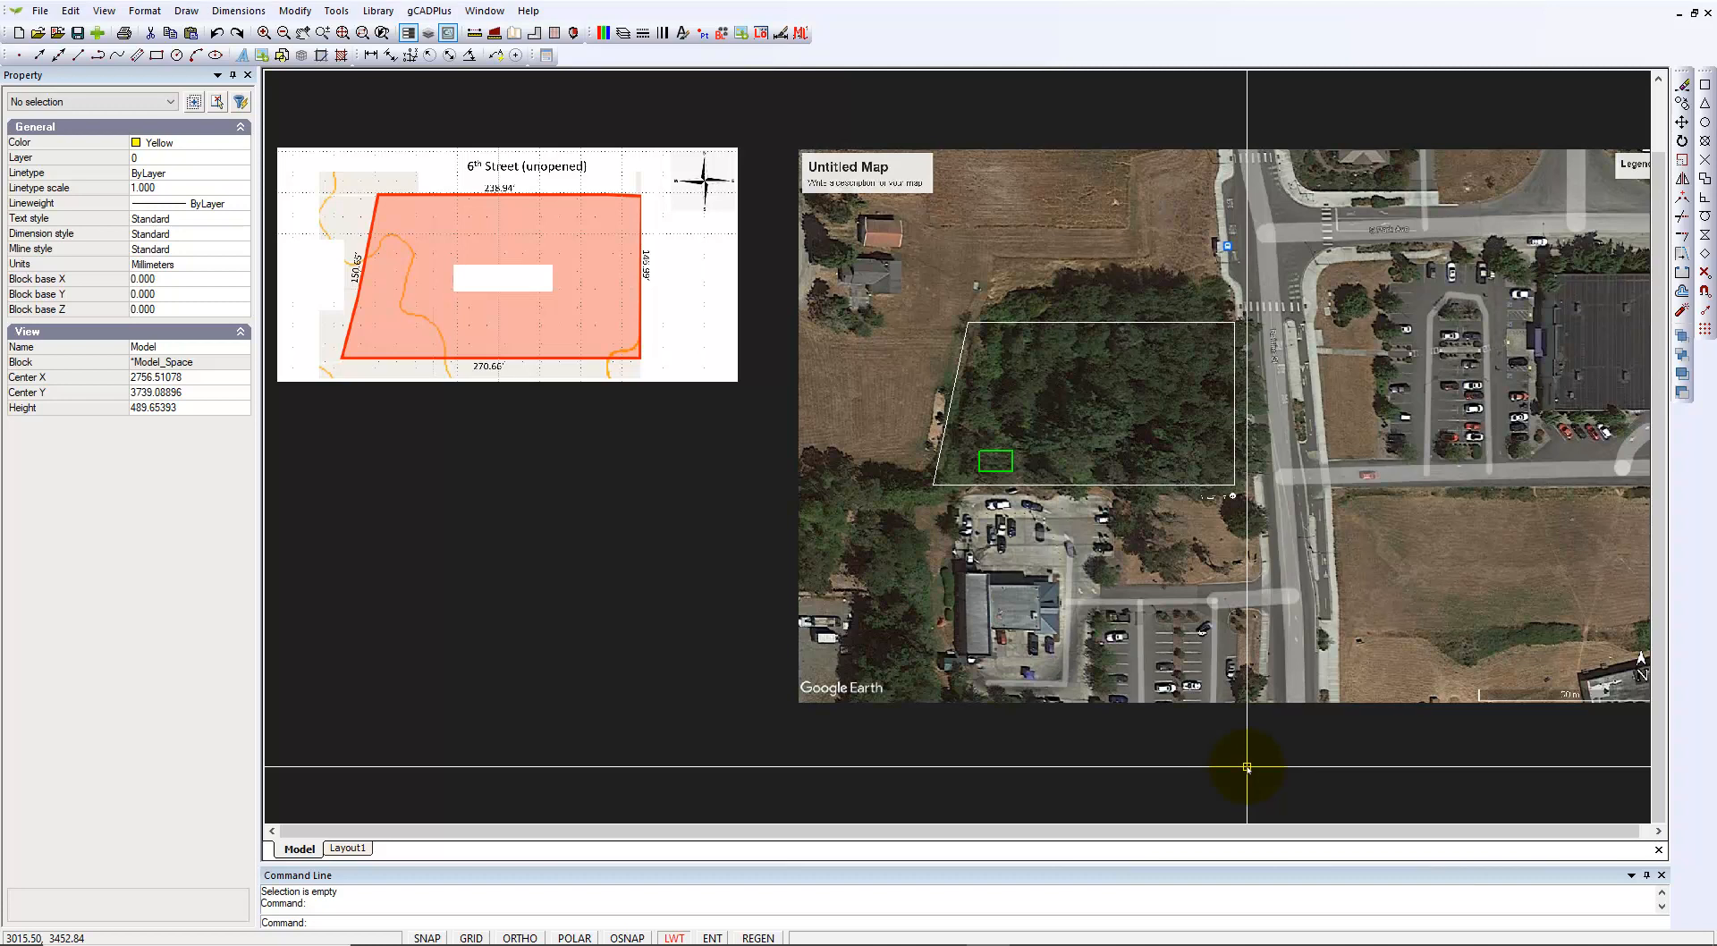
Step: Turn off the L-IMAGE layer that holds the Google Earth site image
{"action": "scroll", "coordinate": [1425, 490], "scroll_direction": "down", "scroll_amount": 1}
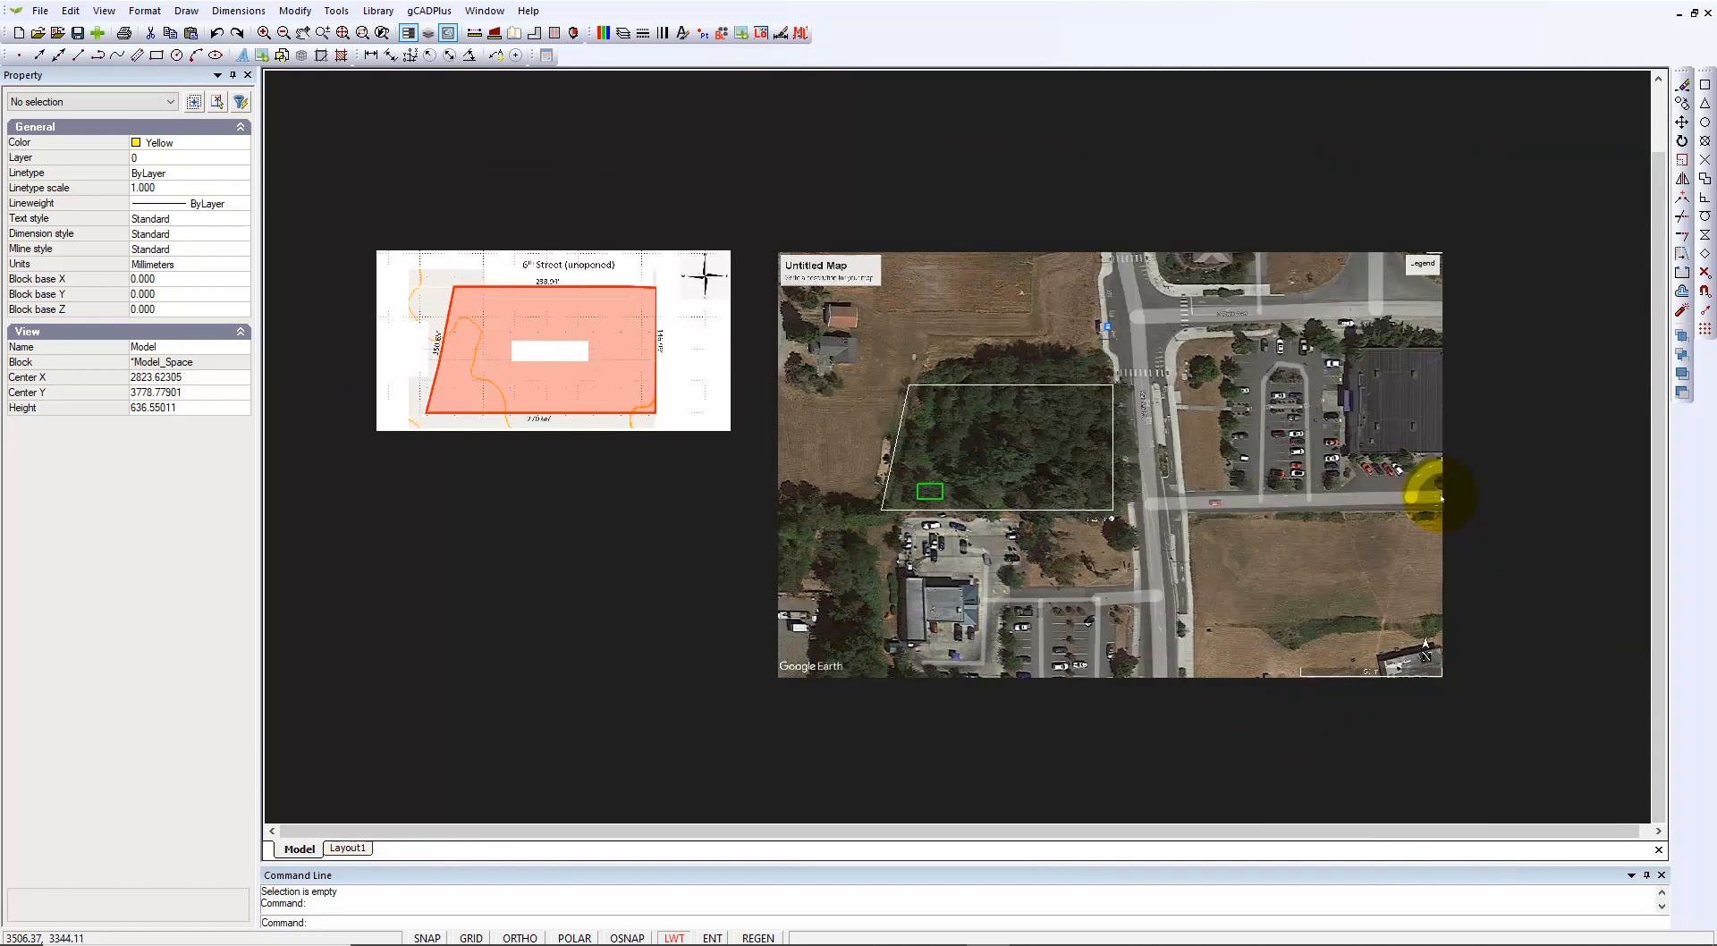
{"action": "left_click", "coordinate": [1298, 604]}
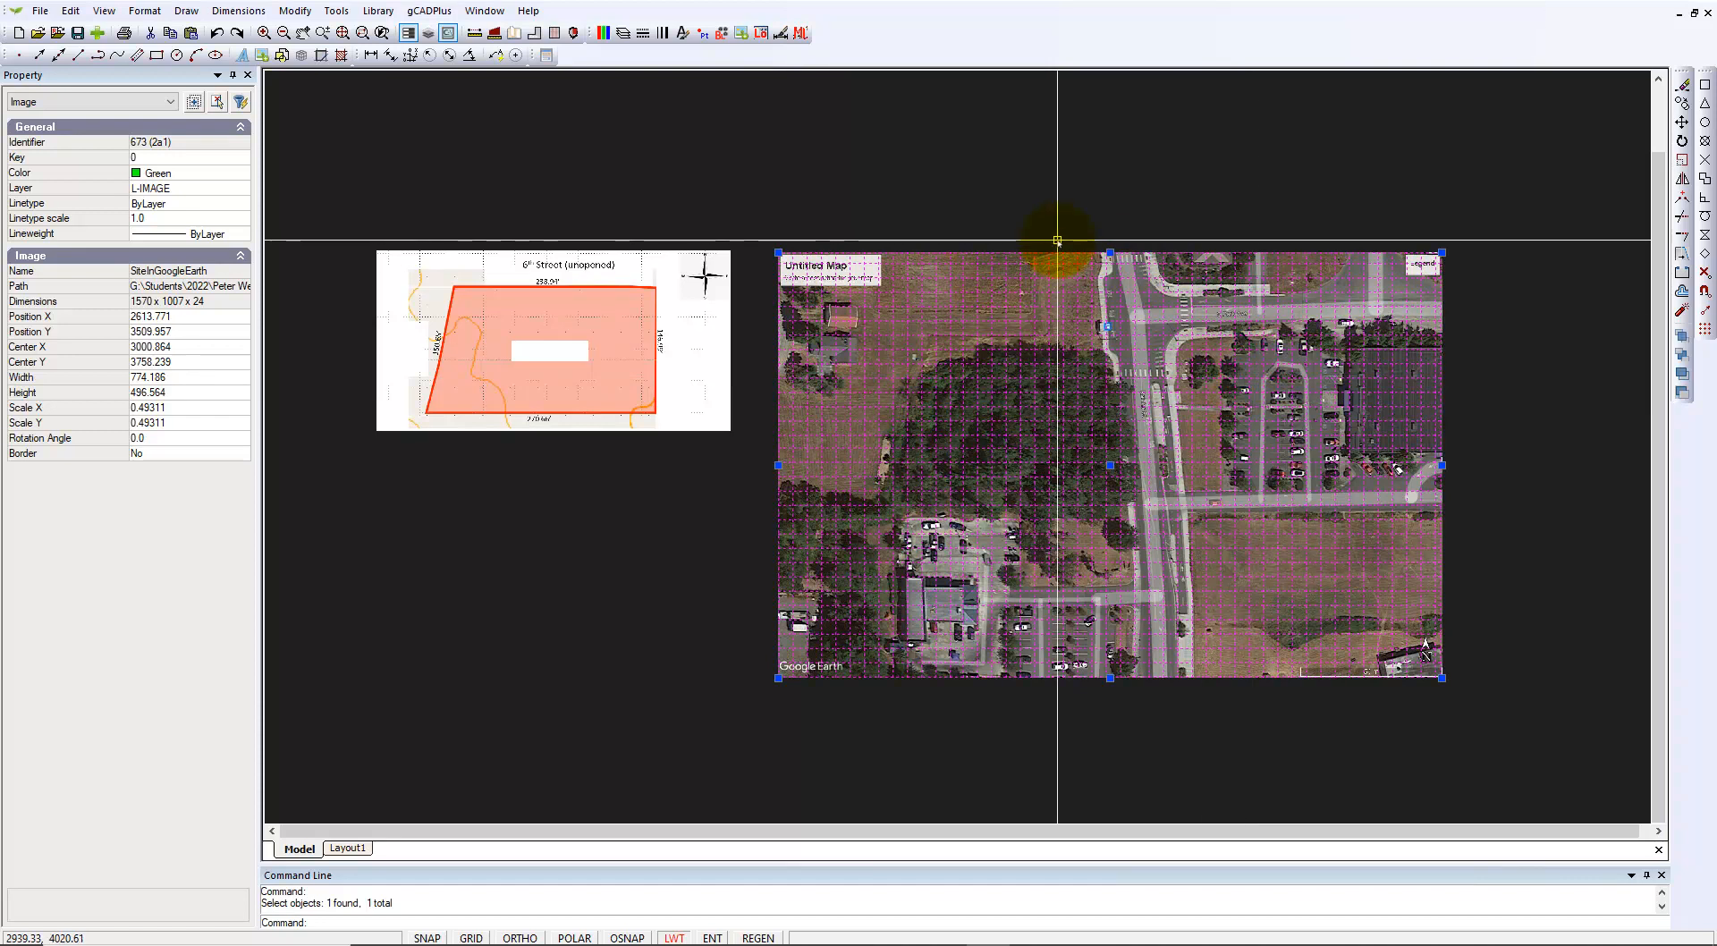
{"action": "key", "text": "Escape"}
{"action": "left_click", "coordinate": [623, 34]}
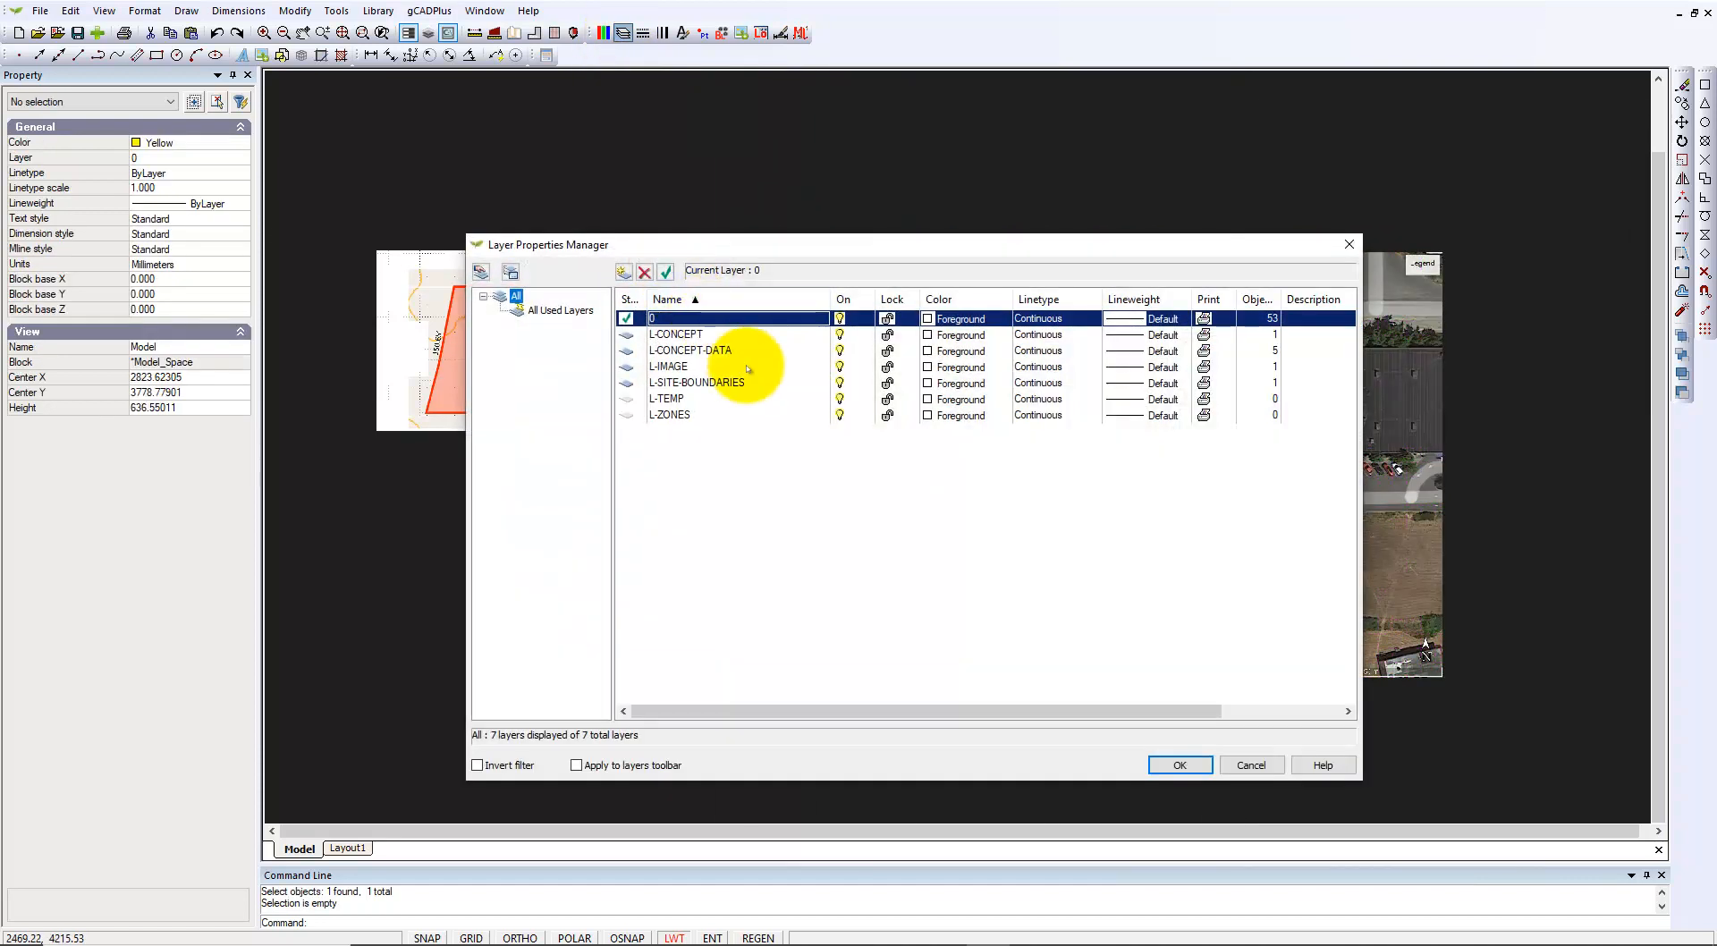
{"action": "left_click", "coordinate": [846, 368]}
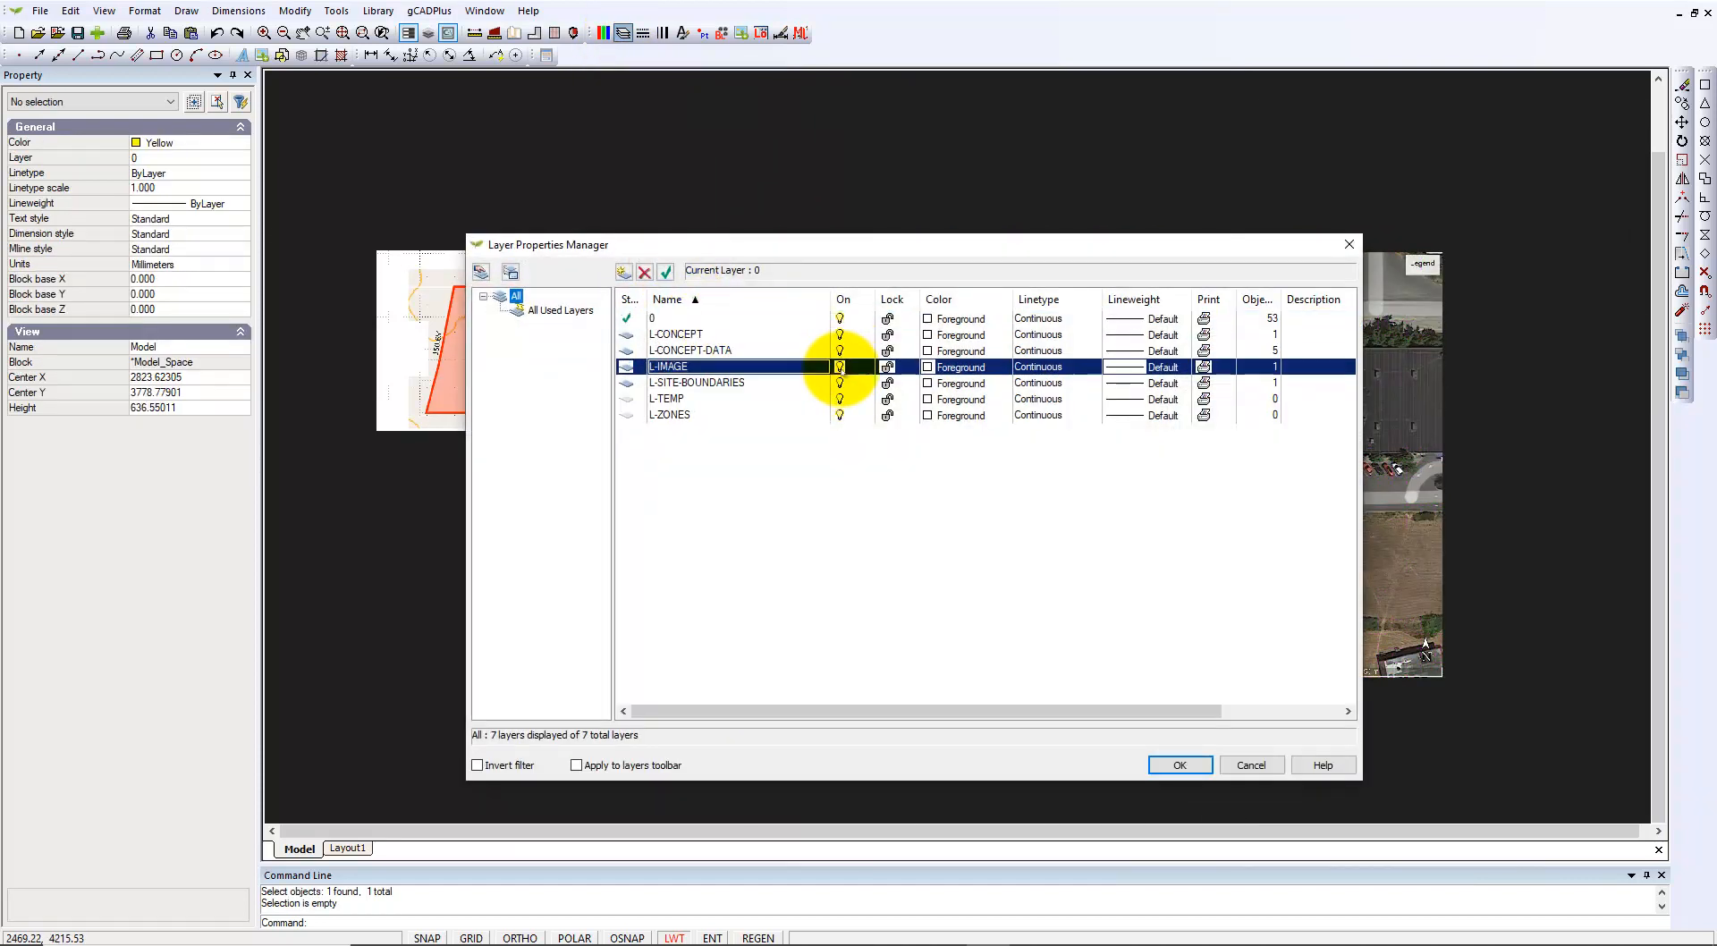
{"action": "left_click", "coordinate": [1181, 766]}
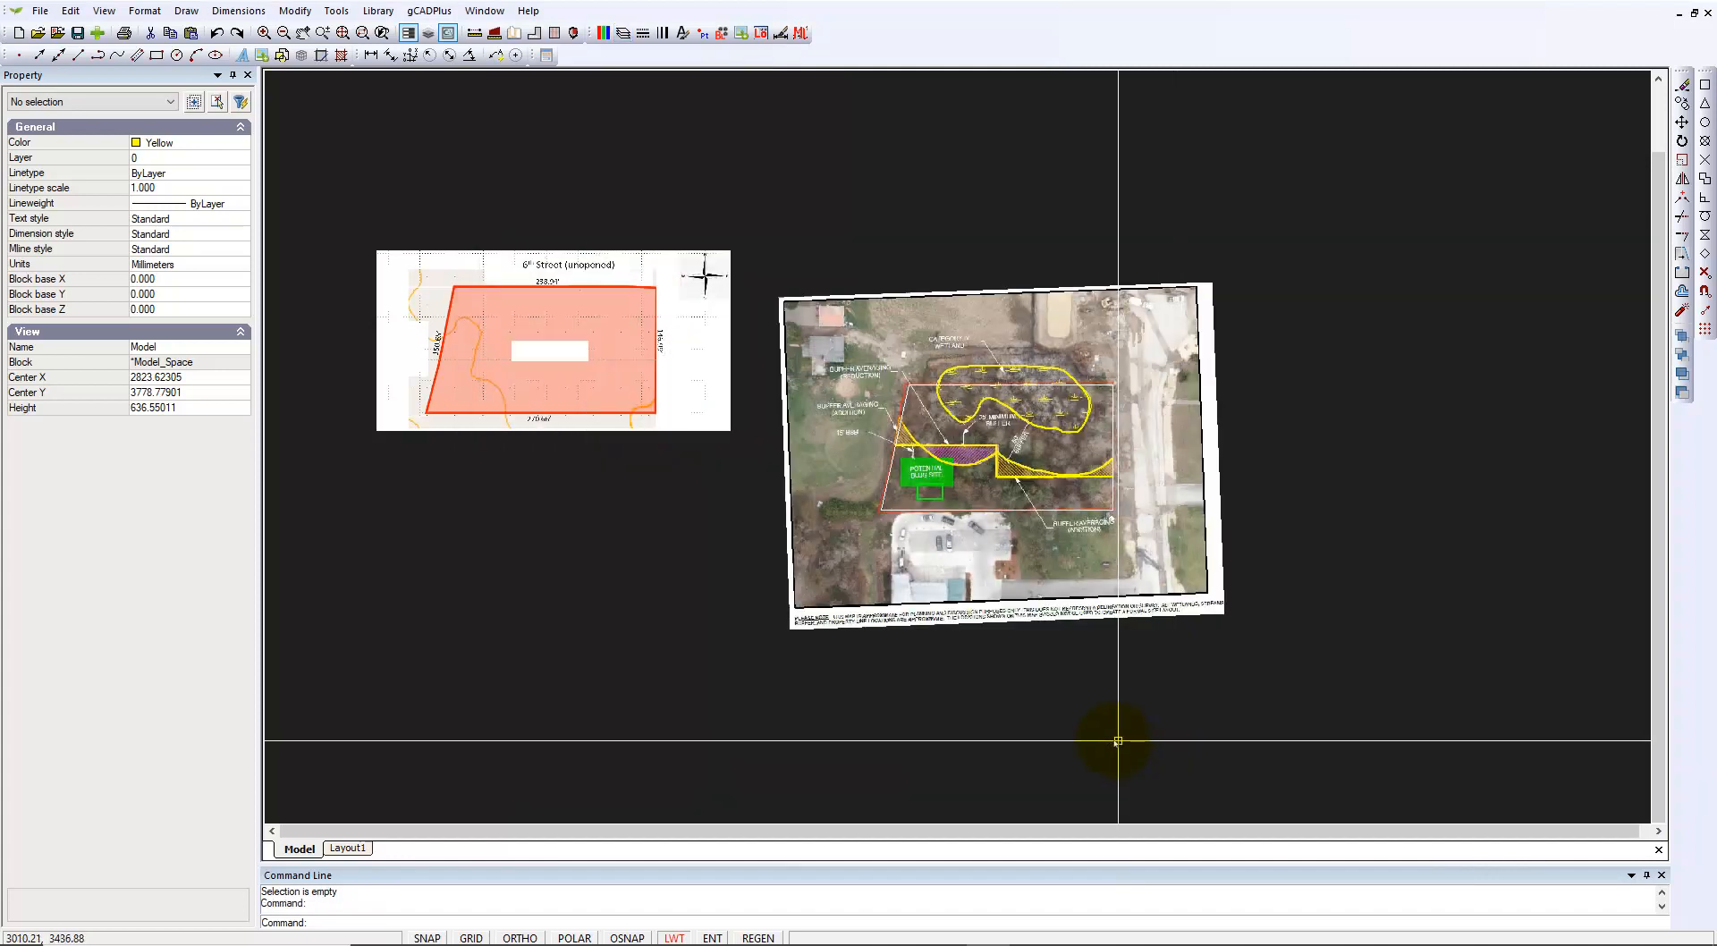
Step: Examine the Concept image under the site boundary up close and check which layer it is on
{"action": "scroll", "coordinate": [1067, 493], "scroll_direction": "up", "scroll_amount": 1}
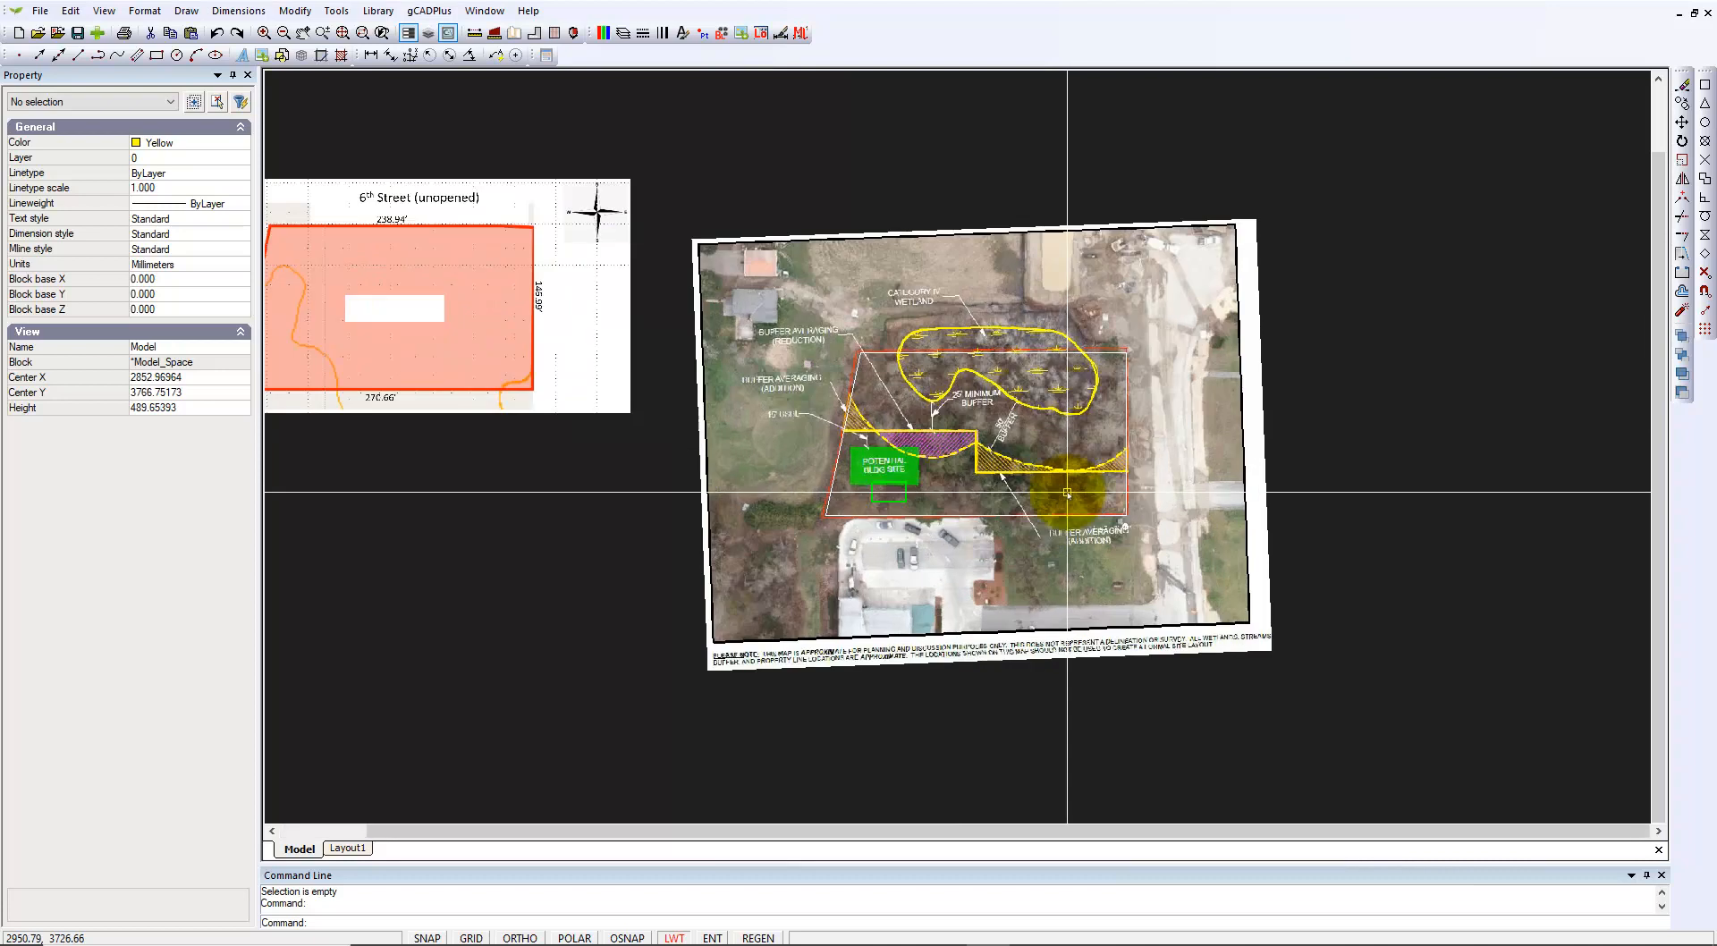
{"action": "scroll", "coordinate": [1067, 493], "scroll_direction": "up", "scroll_amount": 1}
{"action": "scroll", "coordinate": [1064, 493], "scroll_direction": "up", "scroll_amount": 1}
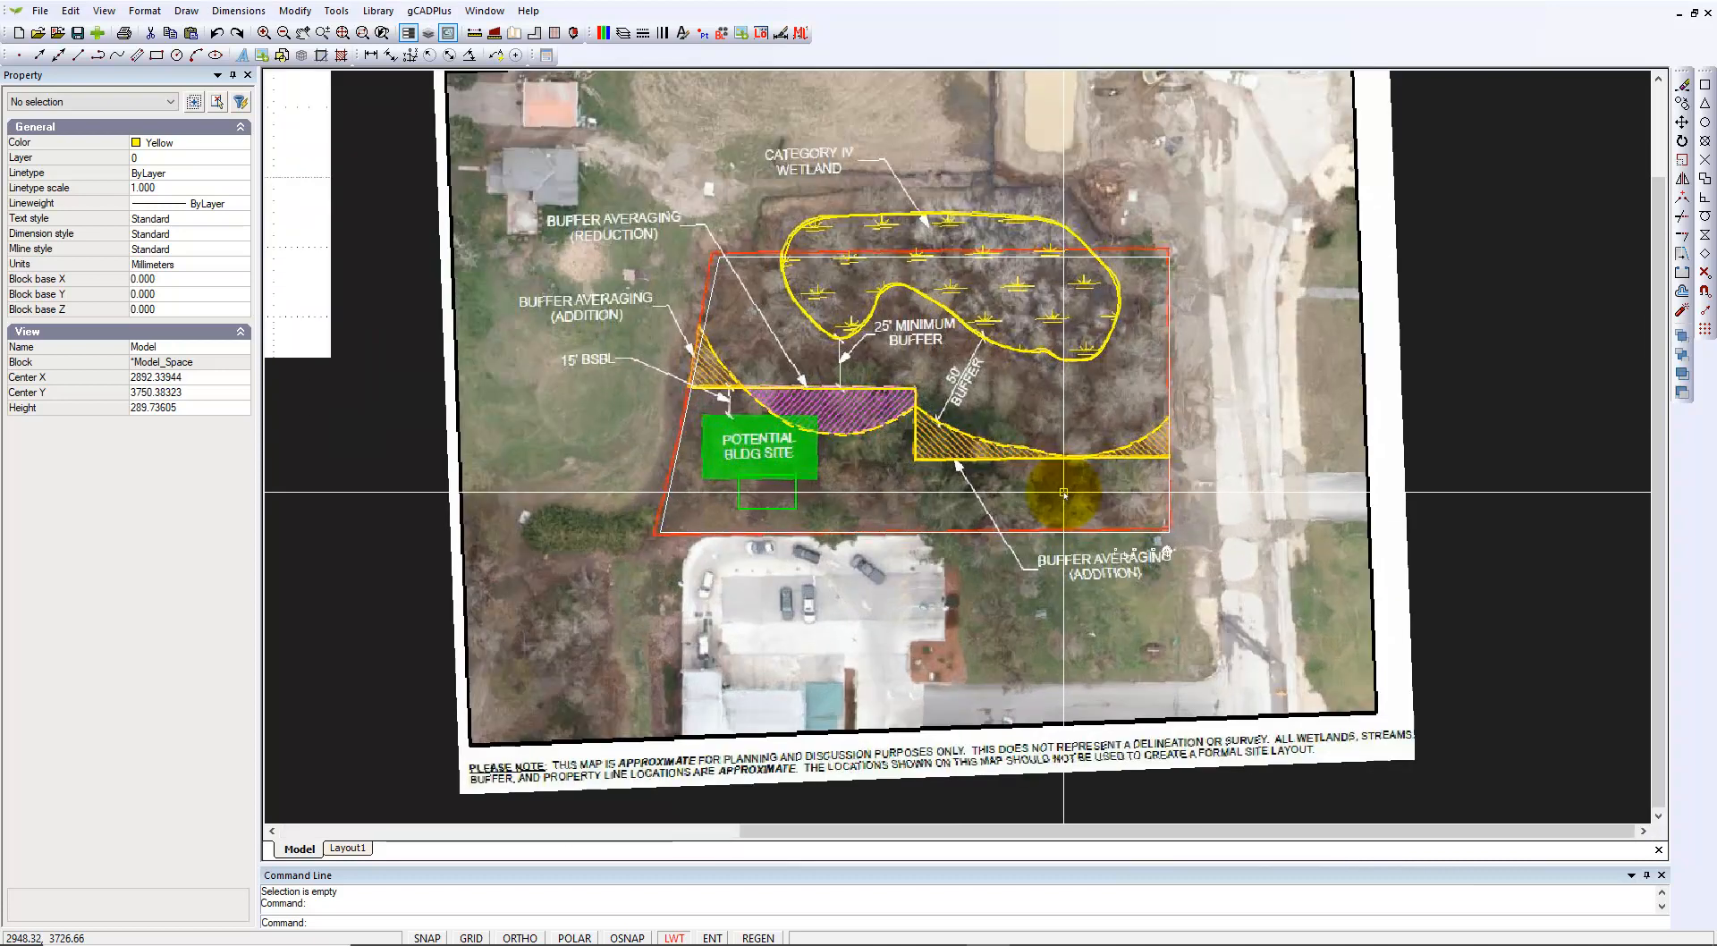
{"action": "scroll", "coordinate": [1064, 493], "scroll_direction": "up", "scroll_amount": 1}
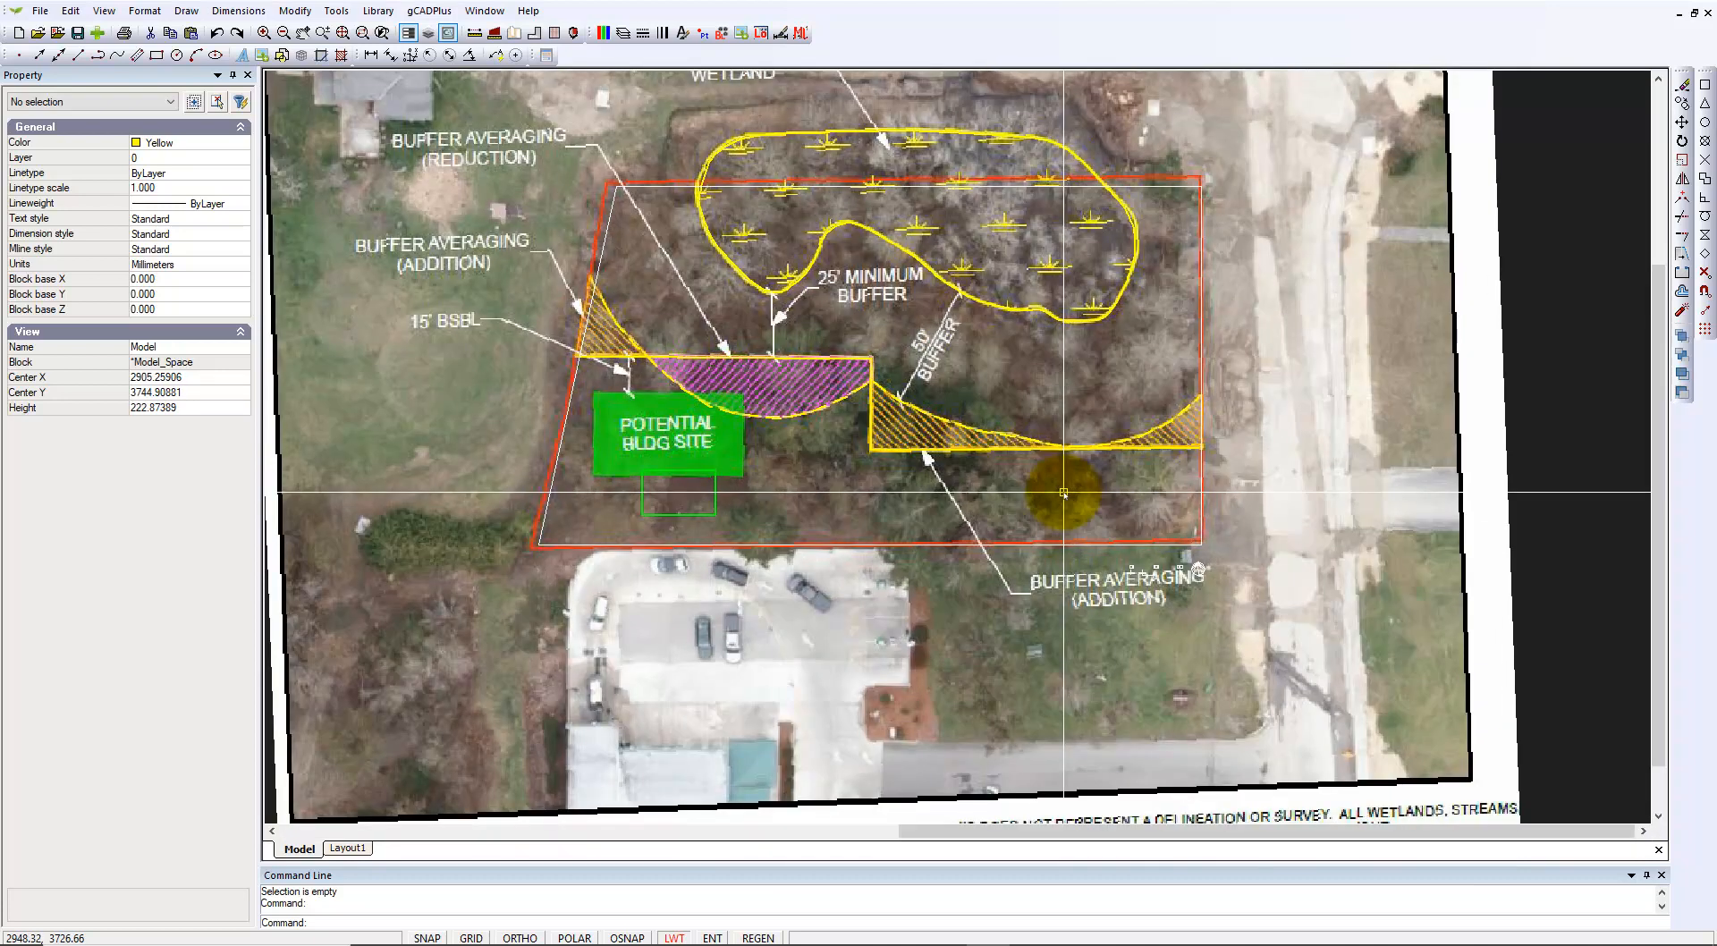
{"action": "scroll", "coordinate": [1063, 493], "scroll_direction": "down", "scroll_amount": 2}
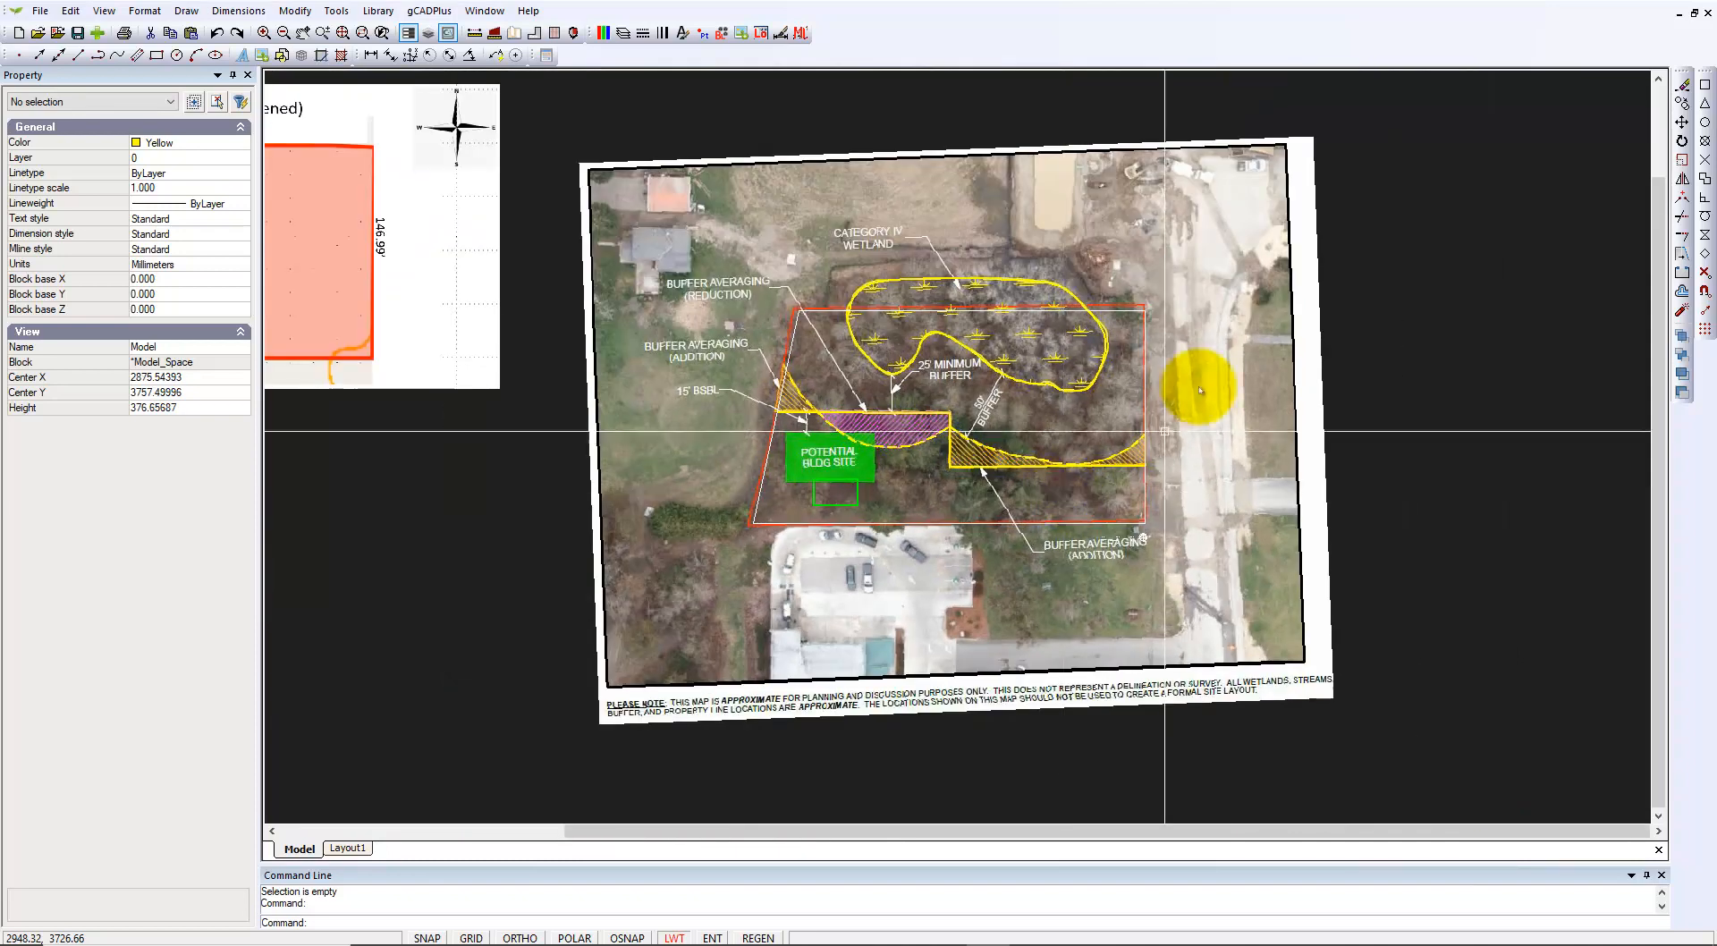
{"action": "scroll", "coordinate": [1001, 421], "scroll_direction": "up", "scroll_amount": 1}
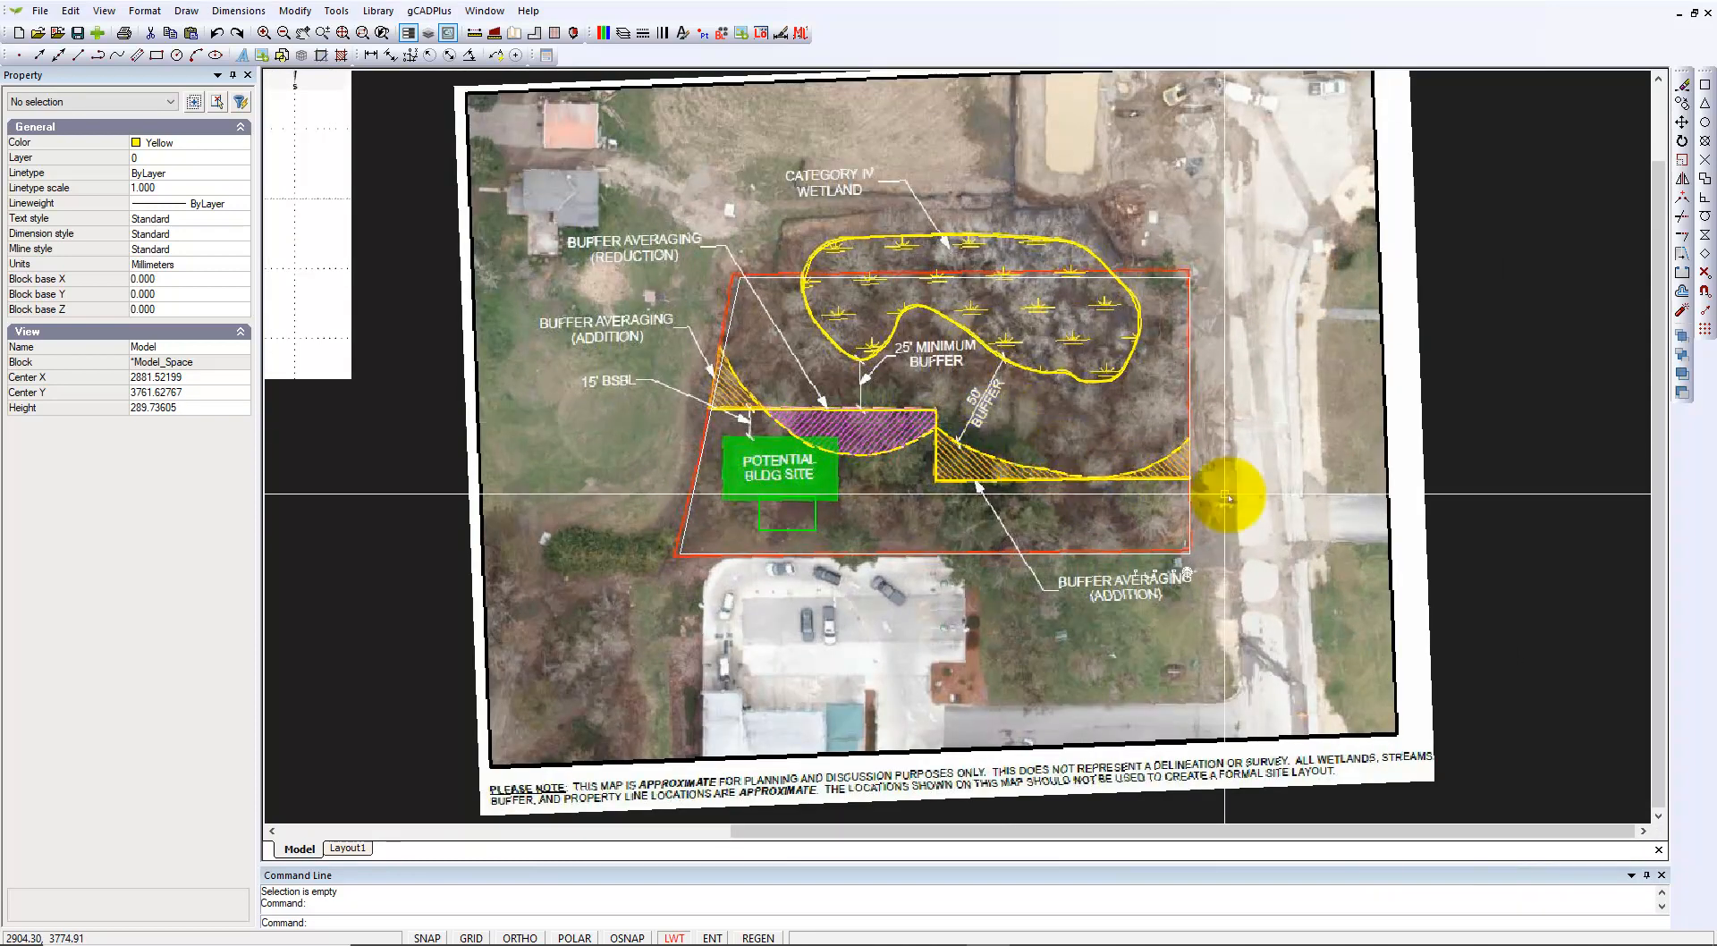
{"action": "left_click", "coordinate": [1236, 535]}
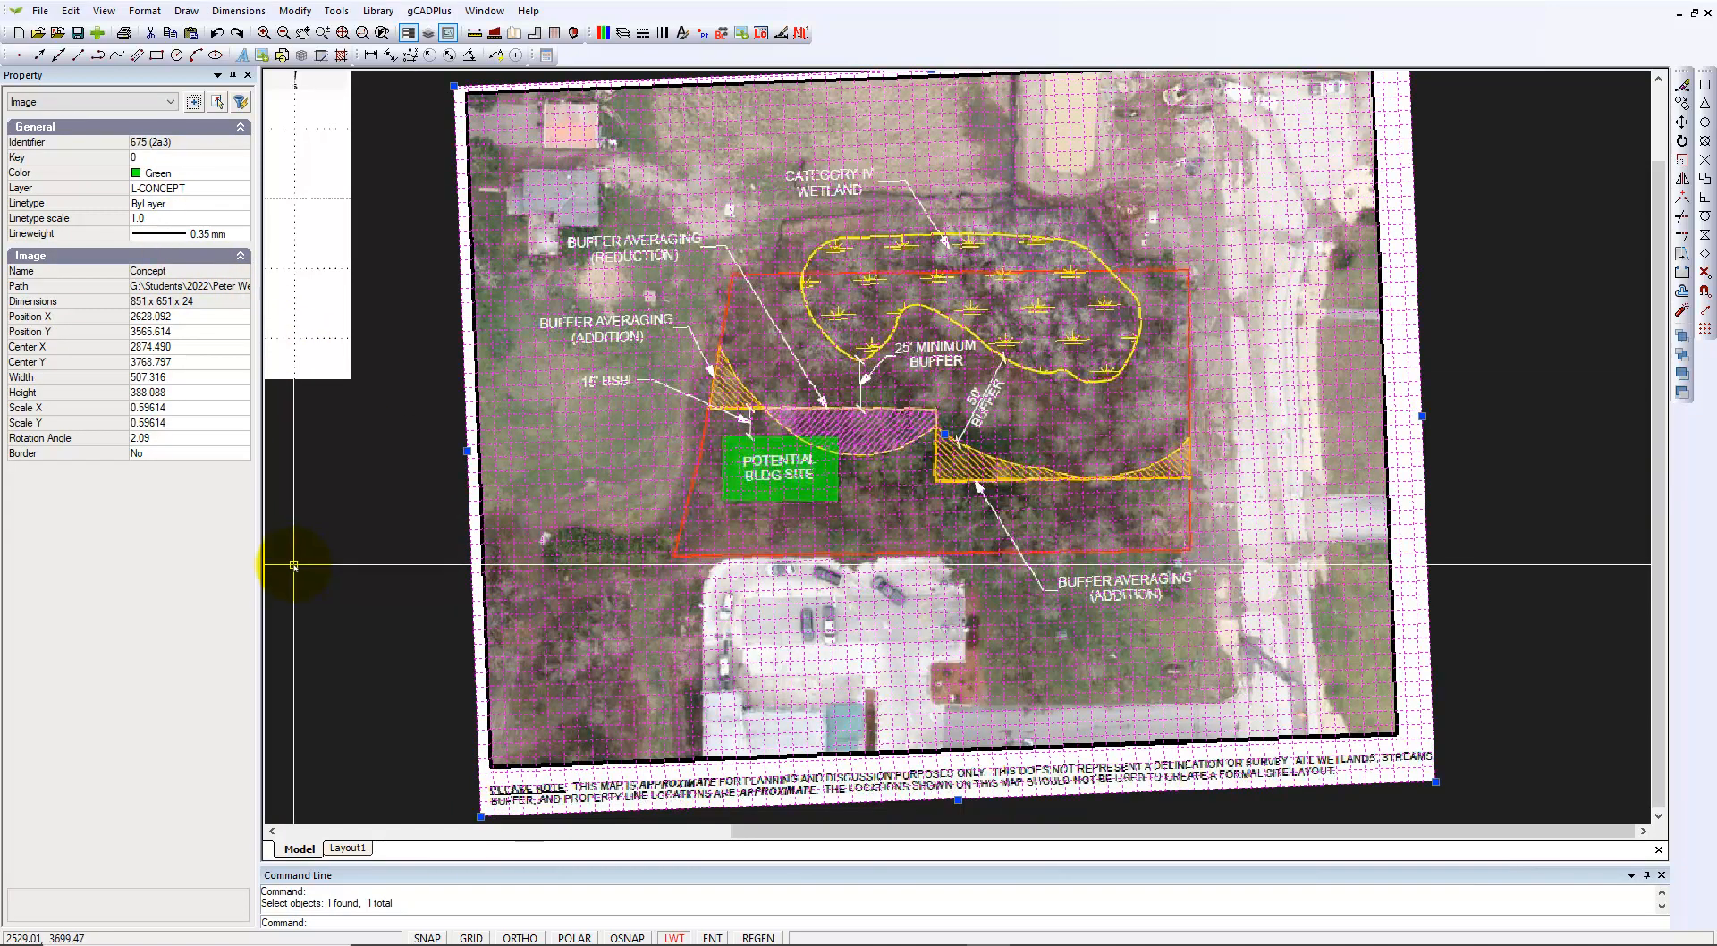
{"action": "scroll", "coordinate": [901, 449], "scroll_direction": "down", "scroll_amount": 1}
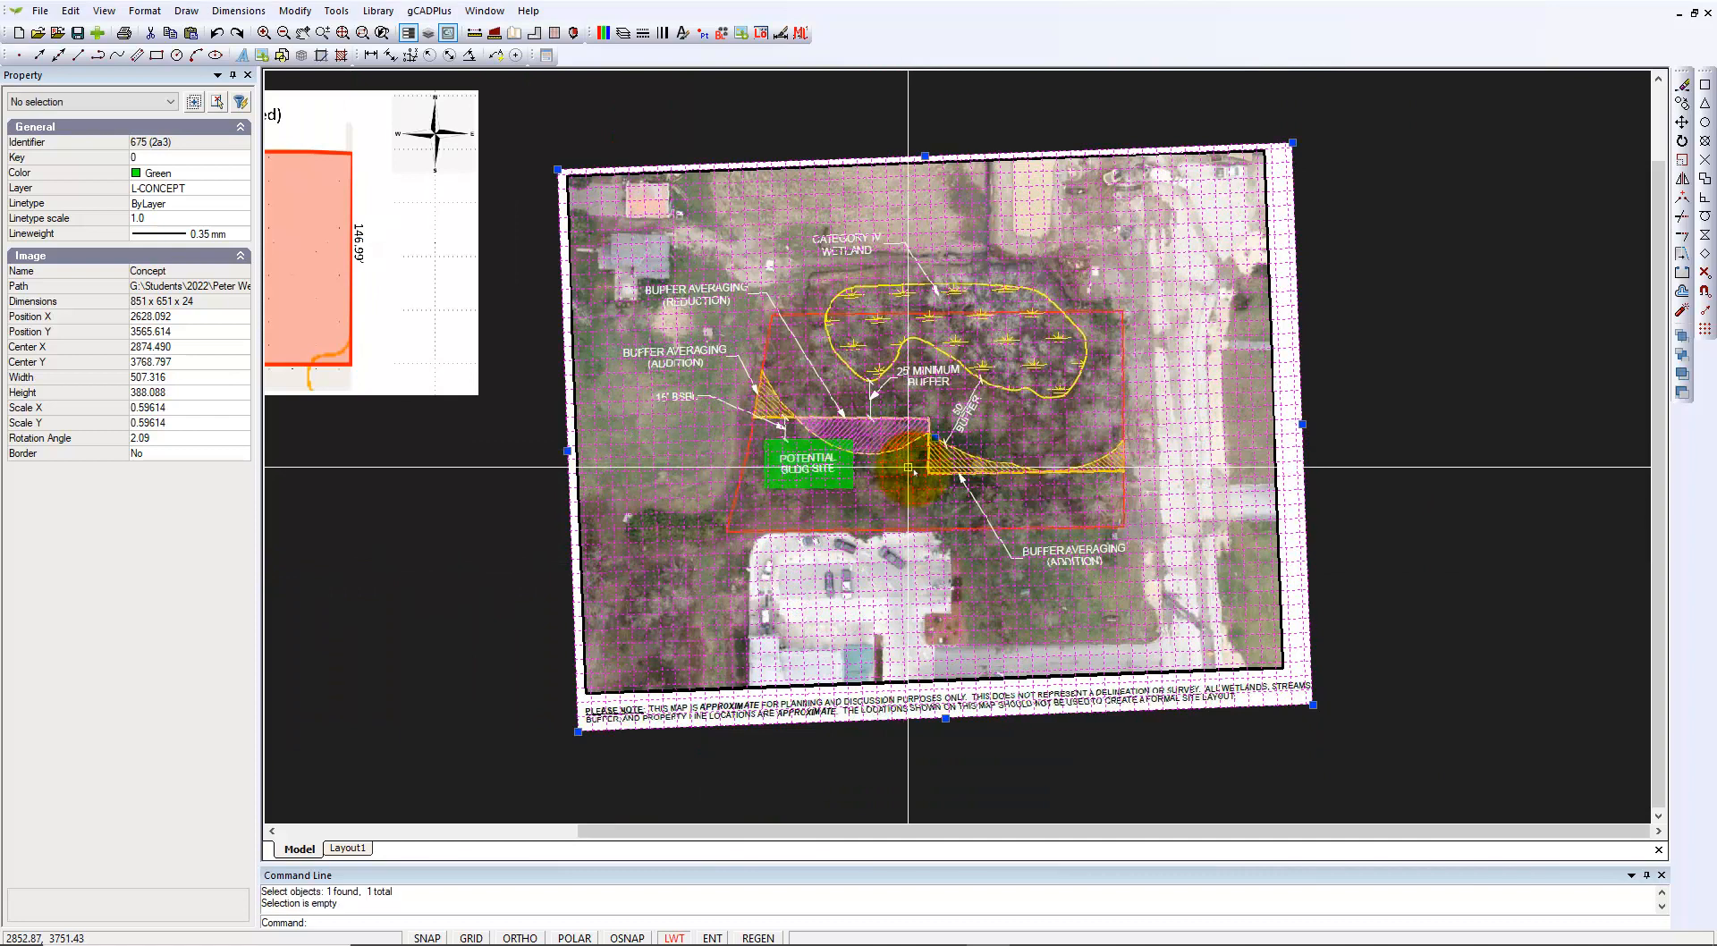
{"action": "key", "text": "Escape"}
{"action": "scroll", "coordinate": [970, 405], "scroll_direction": "up", "scroll_amount": 2}
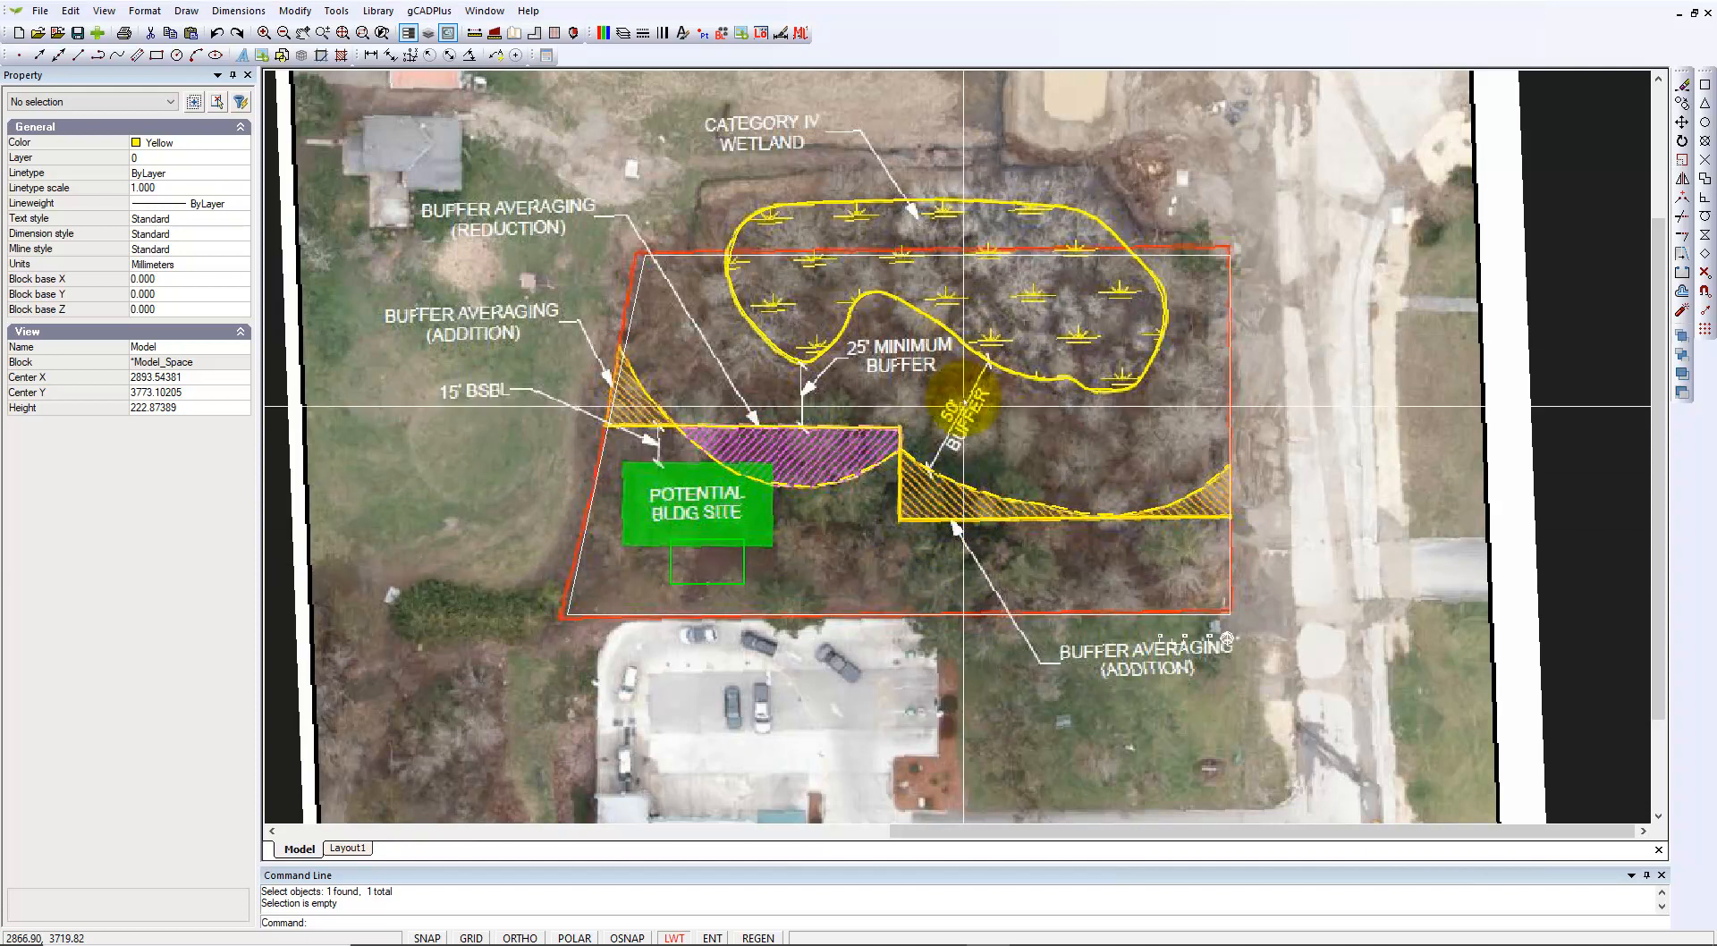
Step: Inspect the layer, color and lineweight of the traced wetland outline and the buffer lines
{"action": "left_click", "coordinate": [958, 339]}
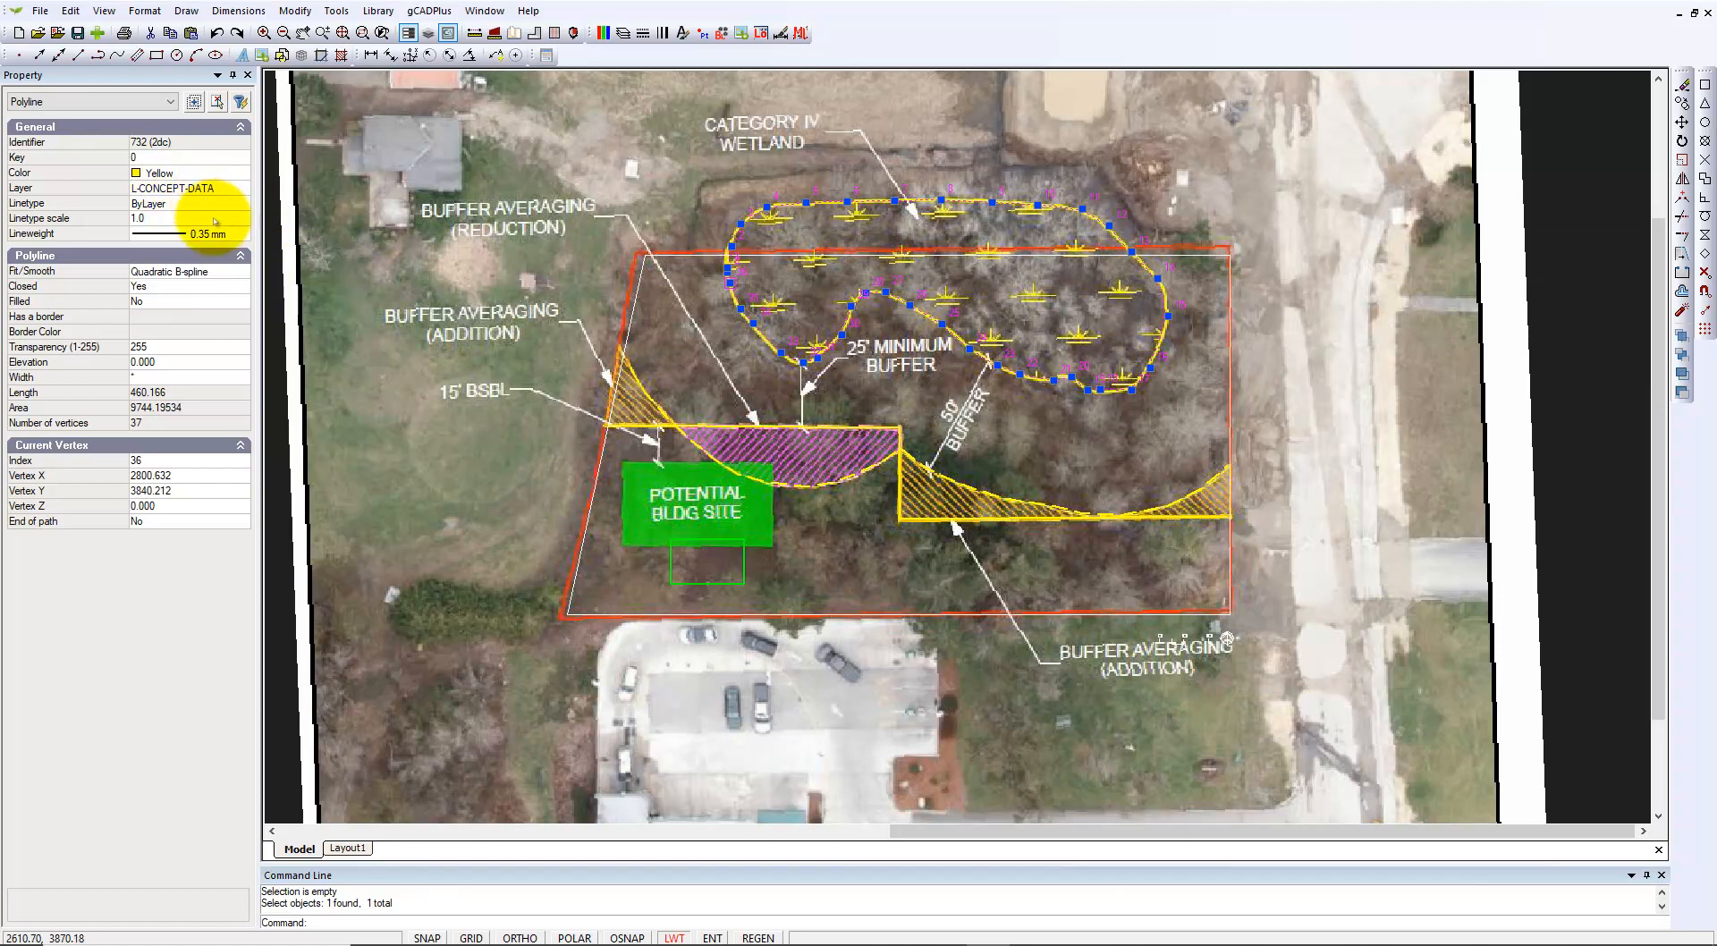
{"action": "left_click", "coordinate": [719, 427]}
{"action": "left_click", "coordinate": [985, 493]}
{"action": "key", "text": "Escape"}
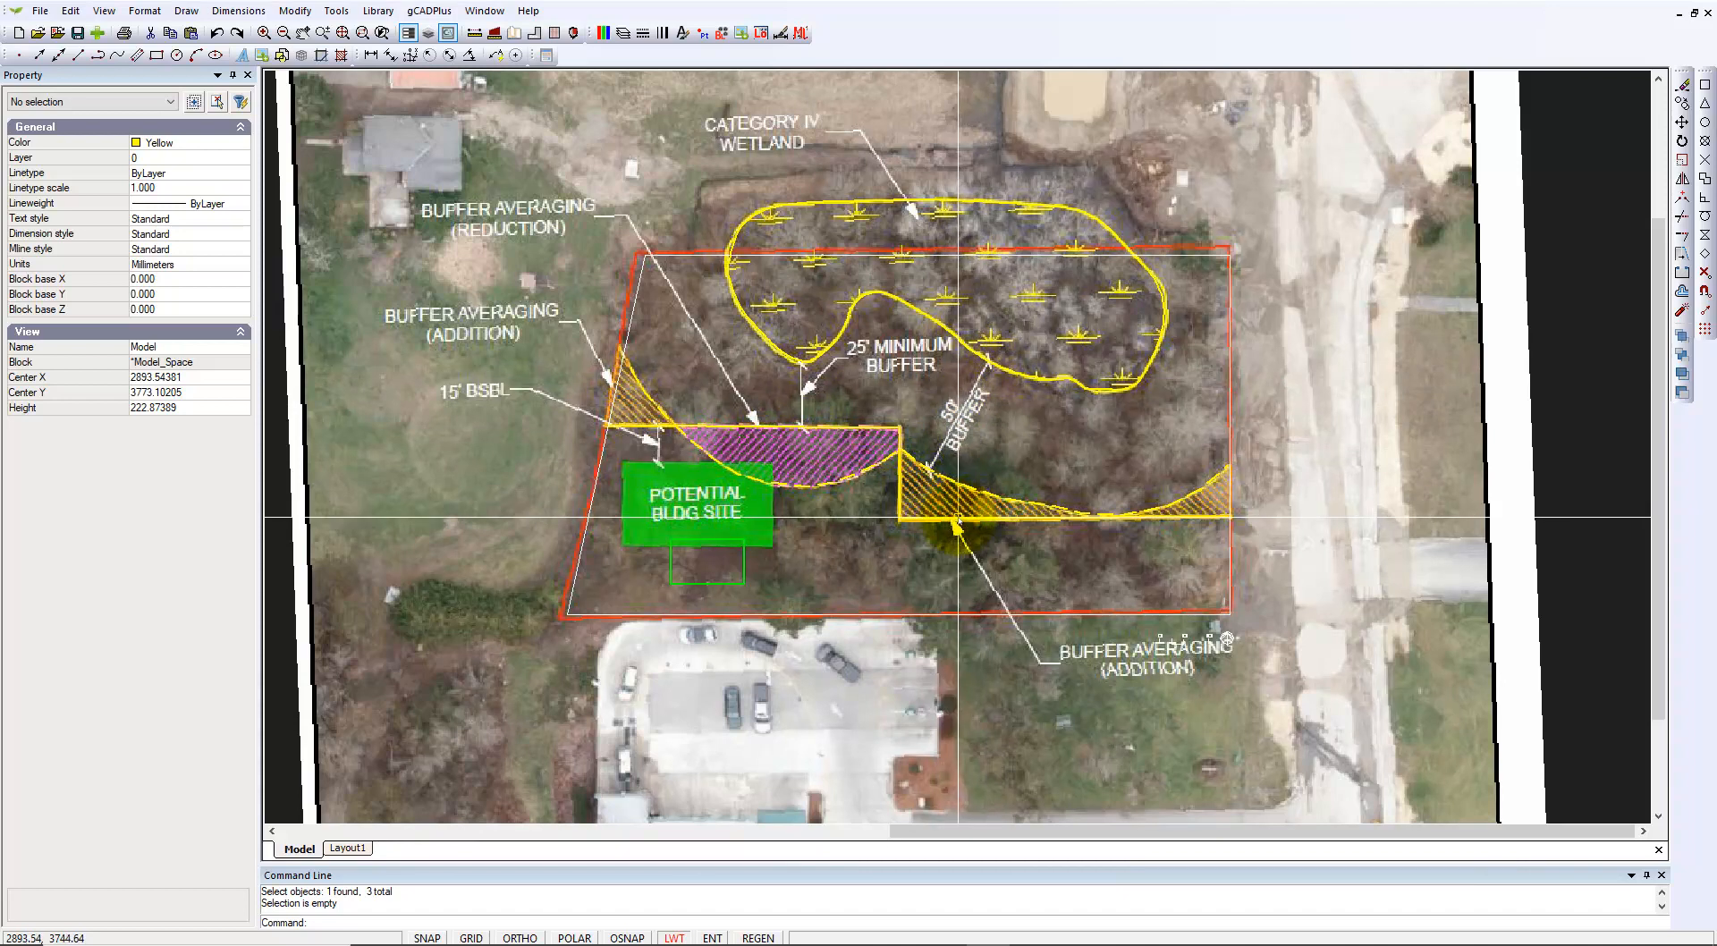
{"action": "left_click", "coordinate": [1018, 377]}
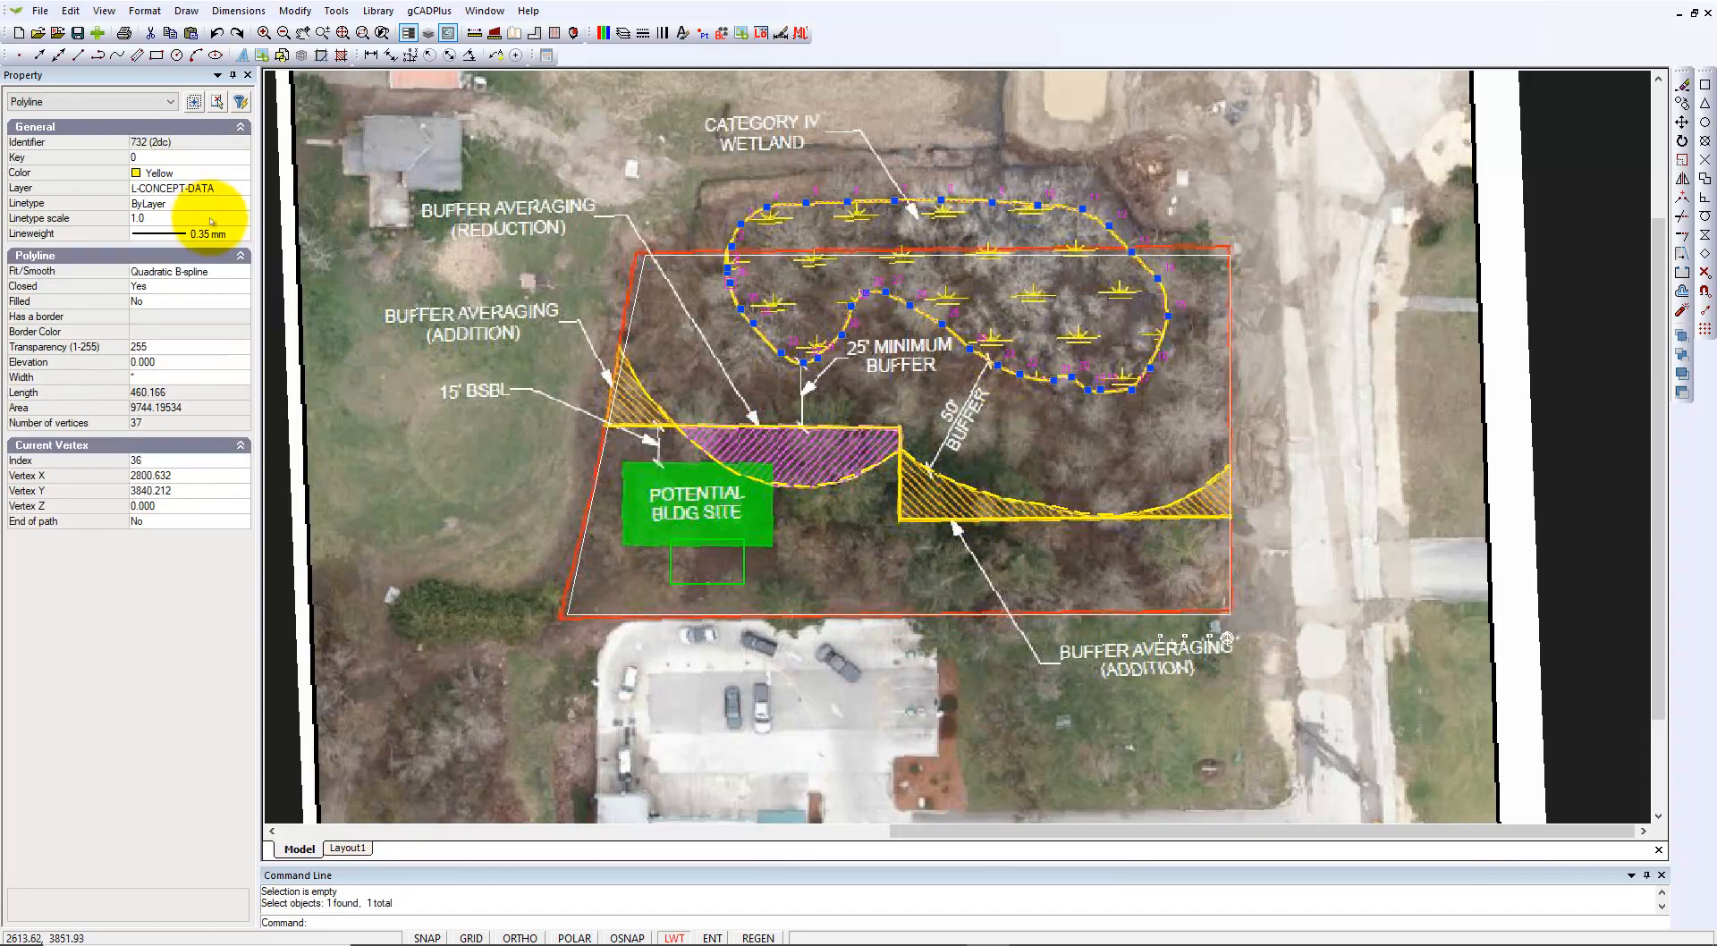
{"action": "key", "text": "Escape"}
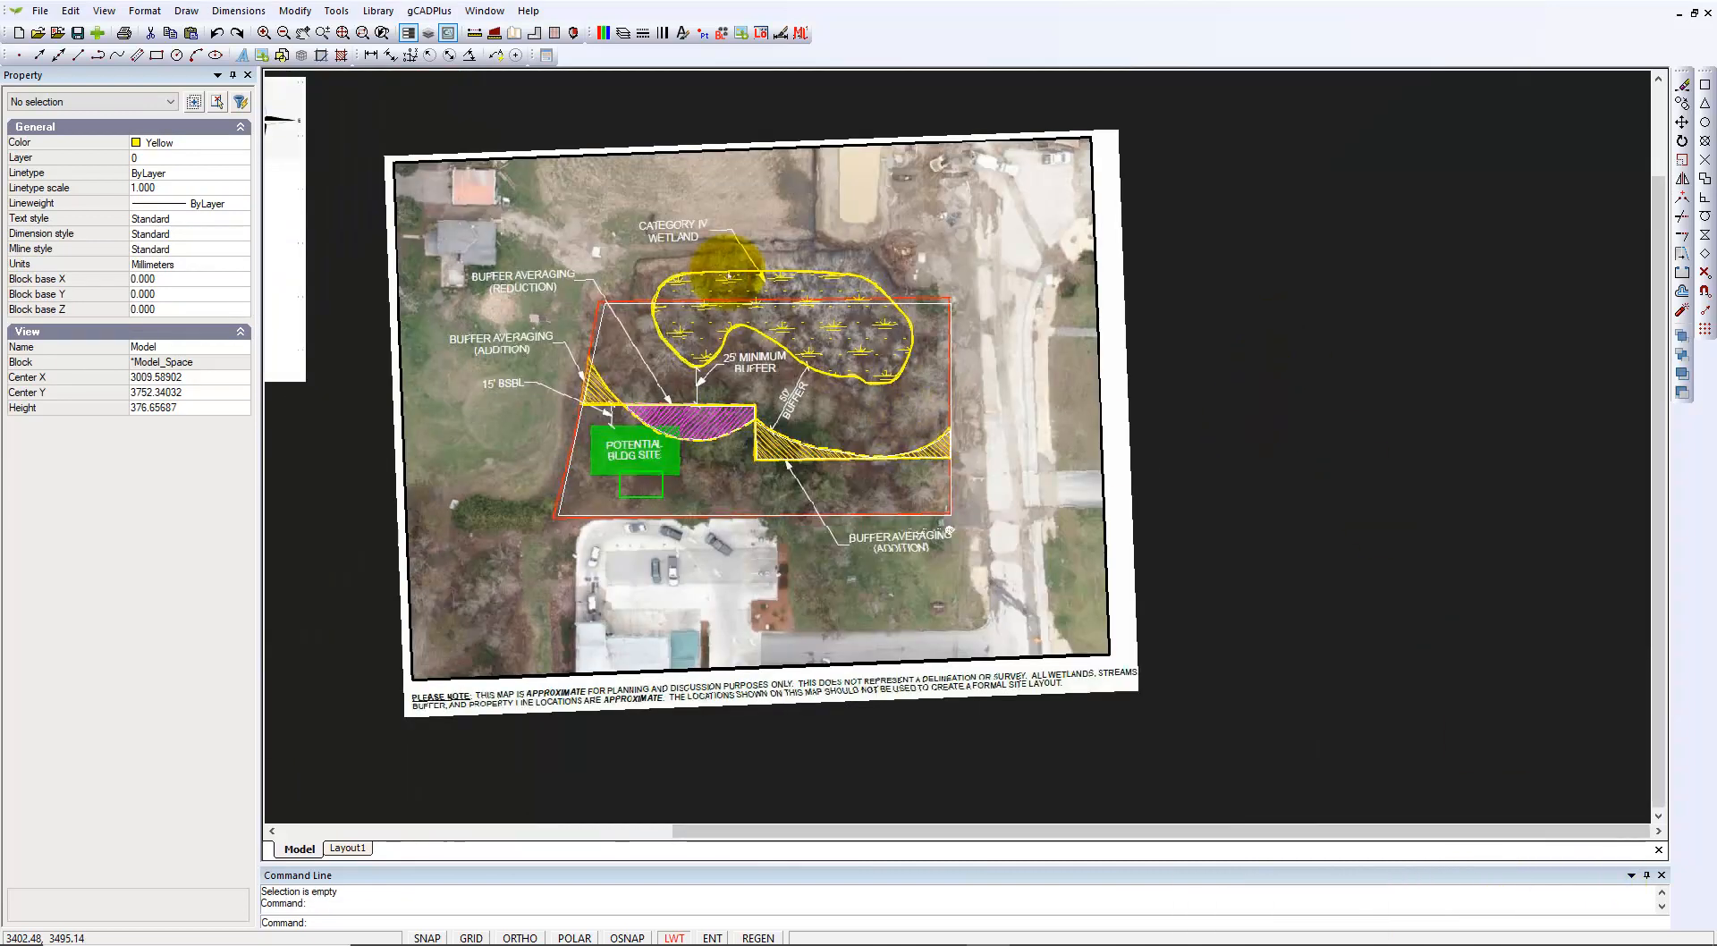
Step: Turn off the L-CONCEPT layer that holds the Concept image so only the traced linework is displayed
{"action": "scroll", "coordinate": [643, 407], "scroll_direction": "up", "scroll_amount": 3}
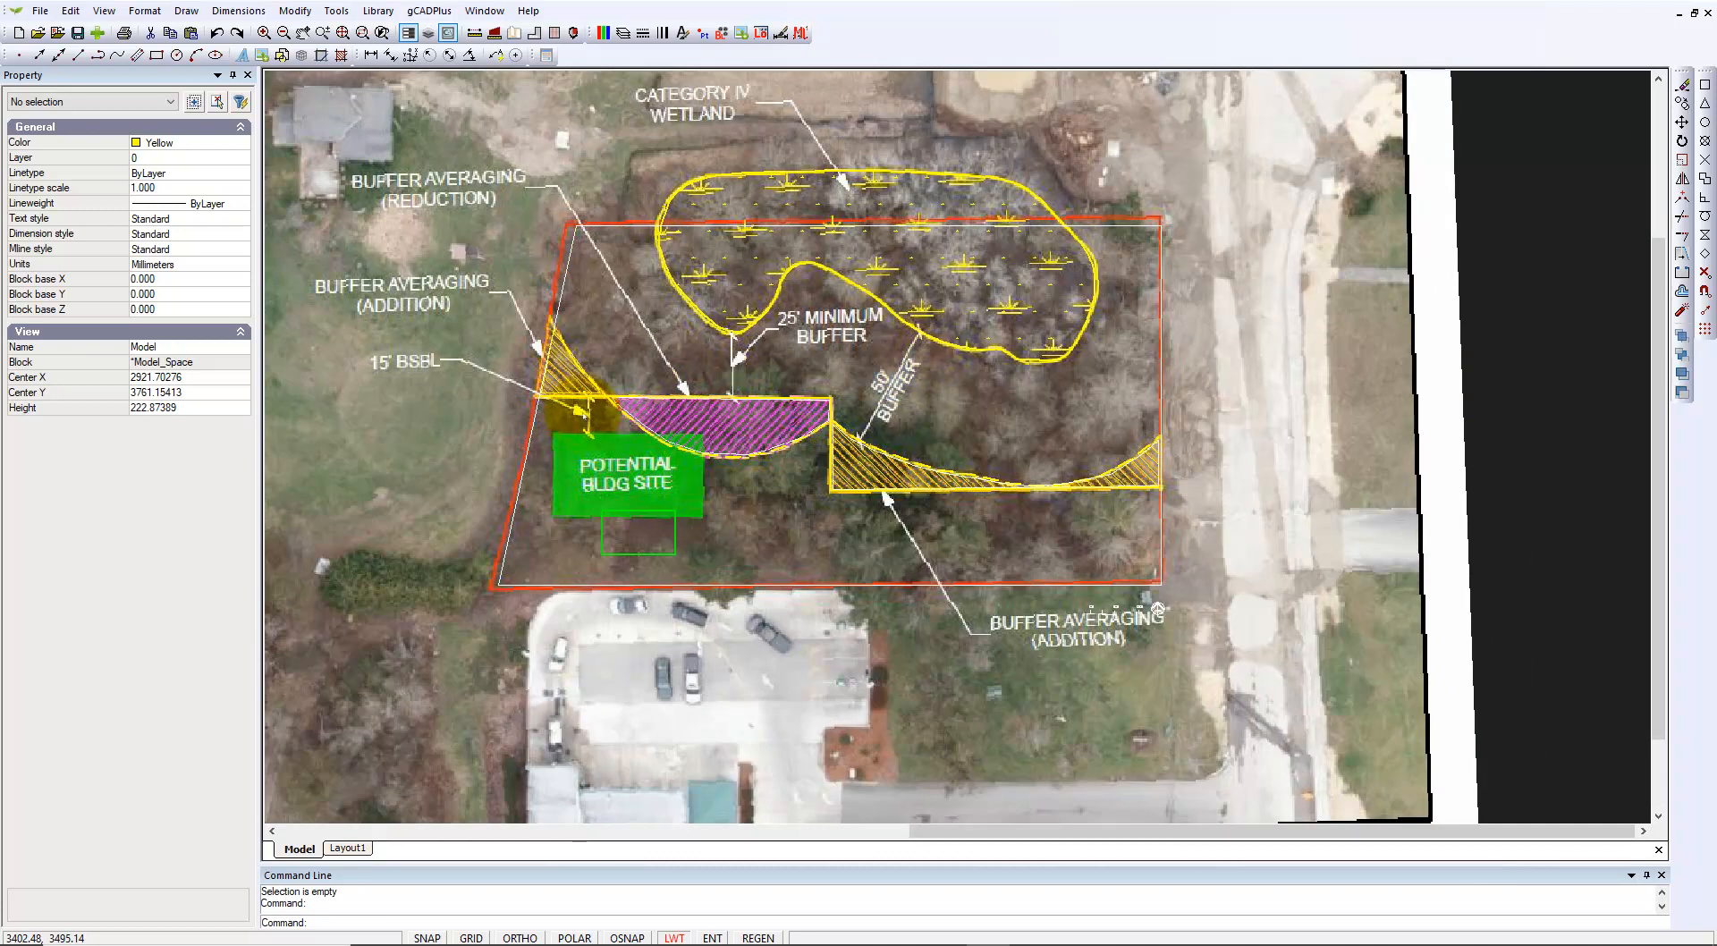
{"action": "left_click", "coordinate": [1277, 488]}
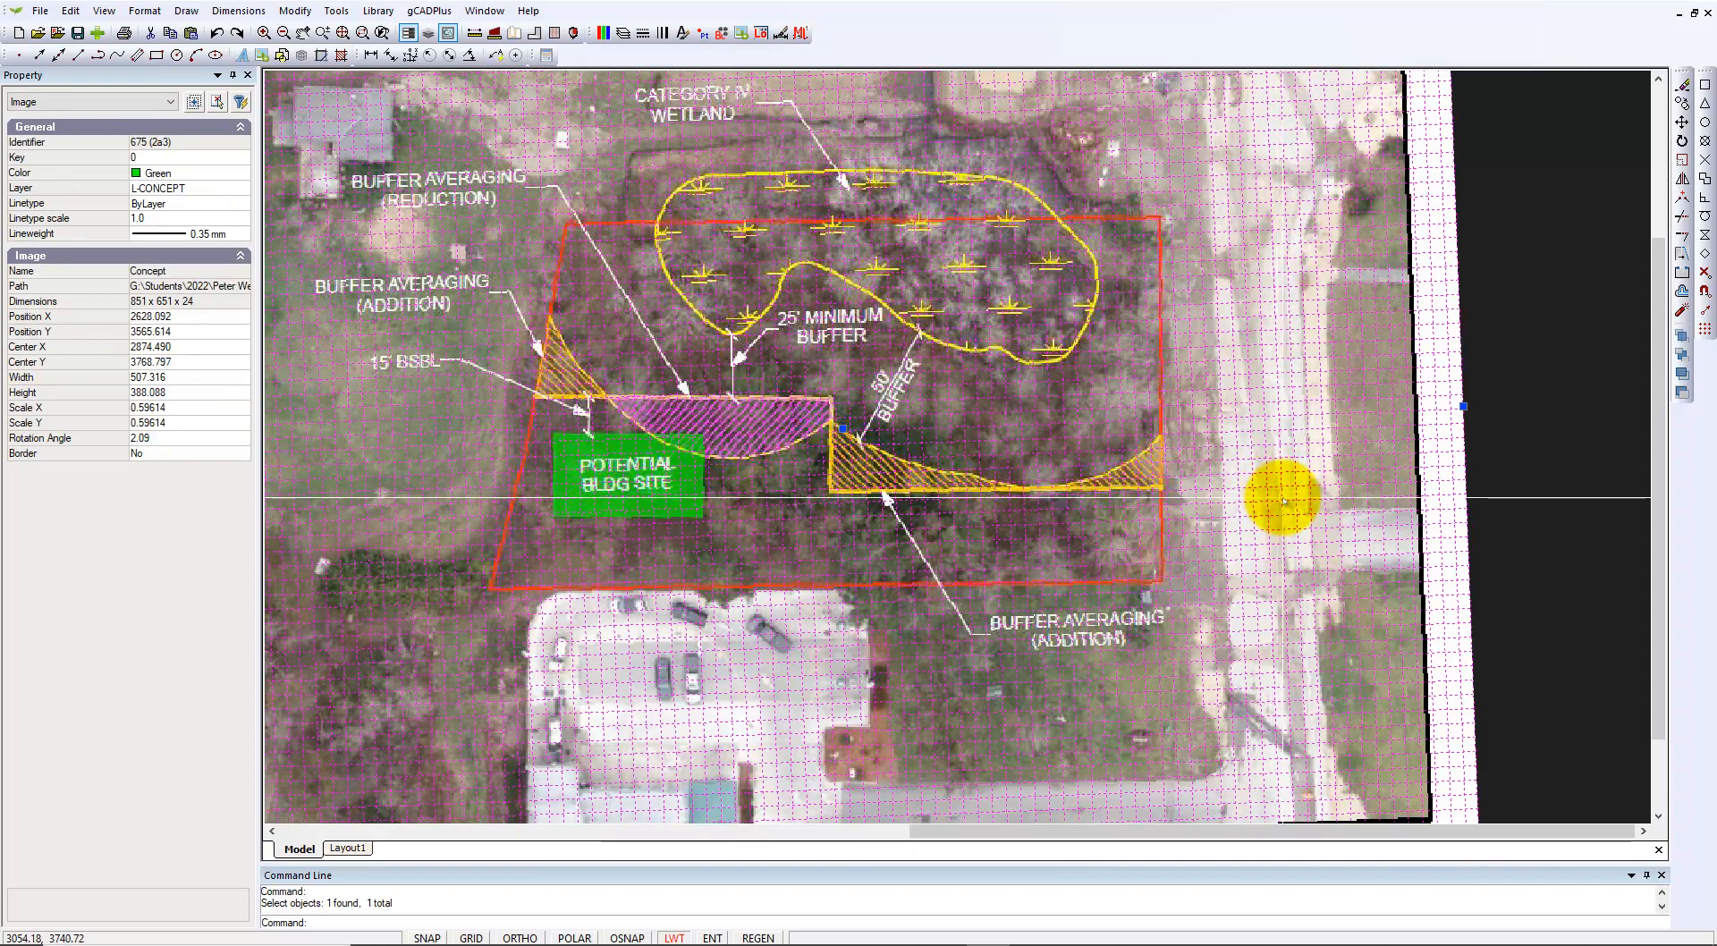
{"action": "key", "text": "Escape"}
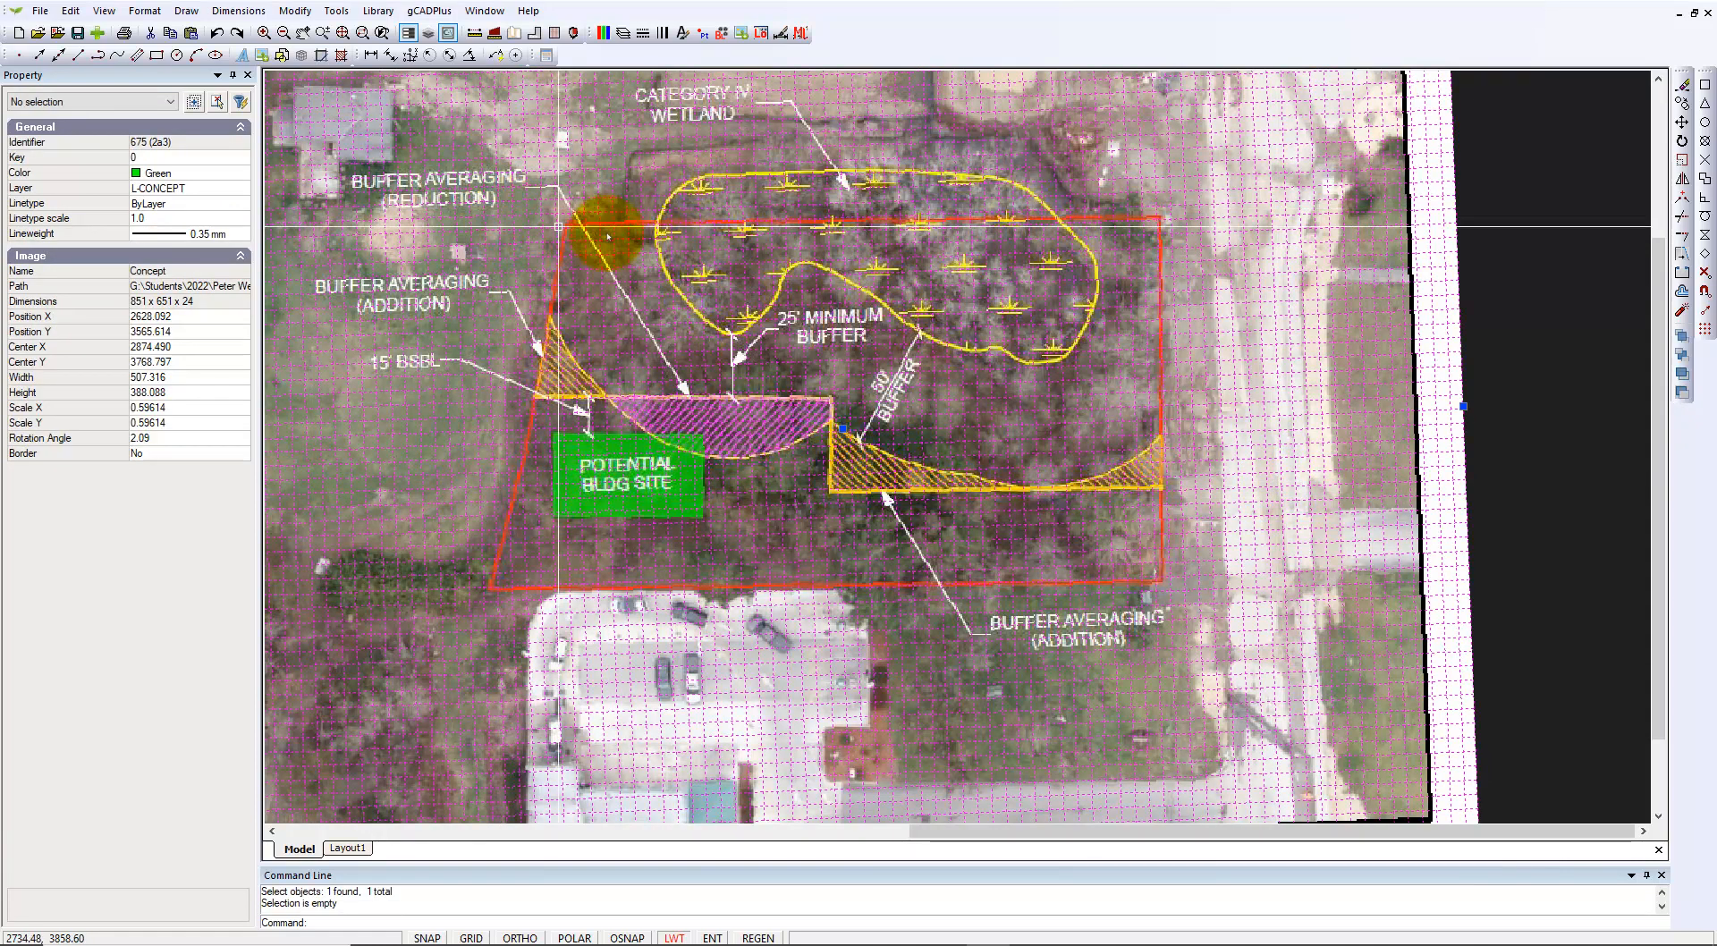
{"action": "left_click", "coordinate": [623, 32]}
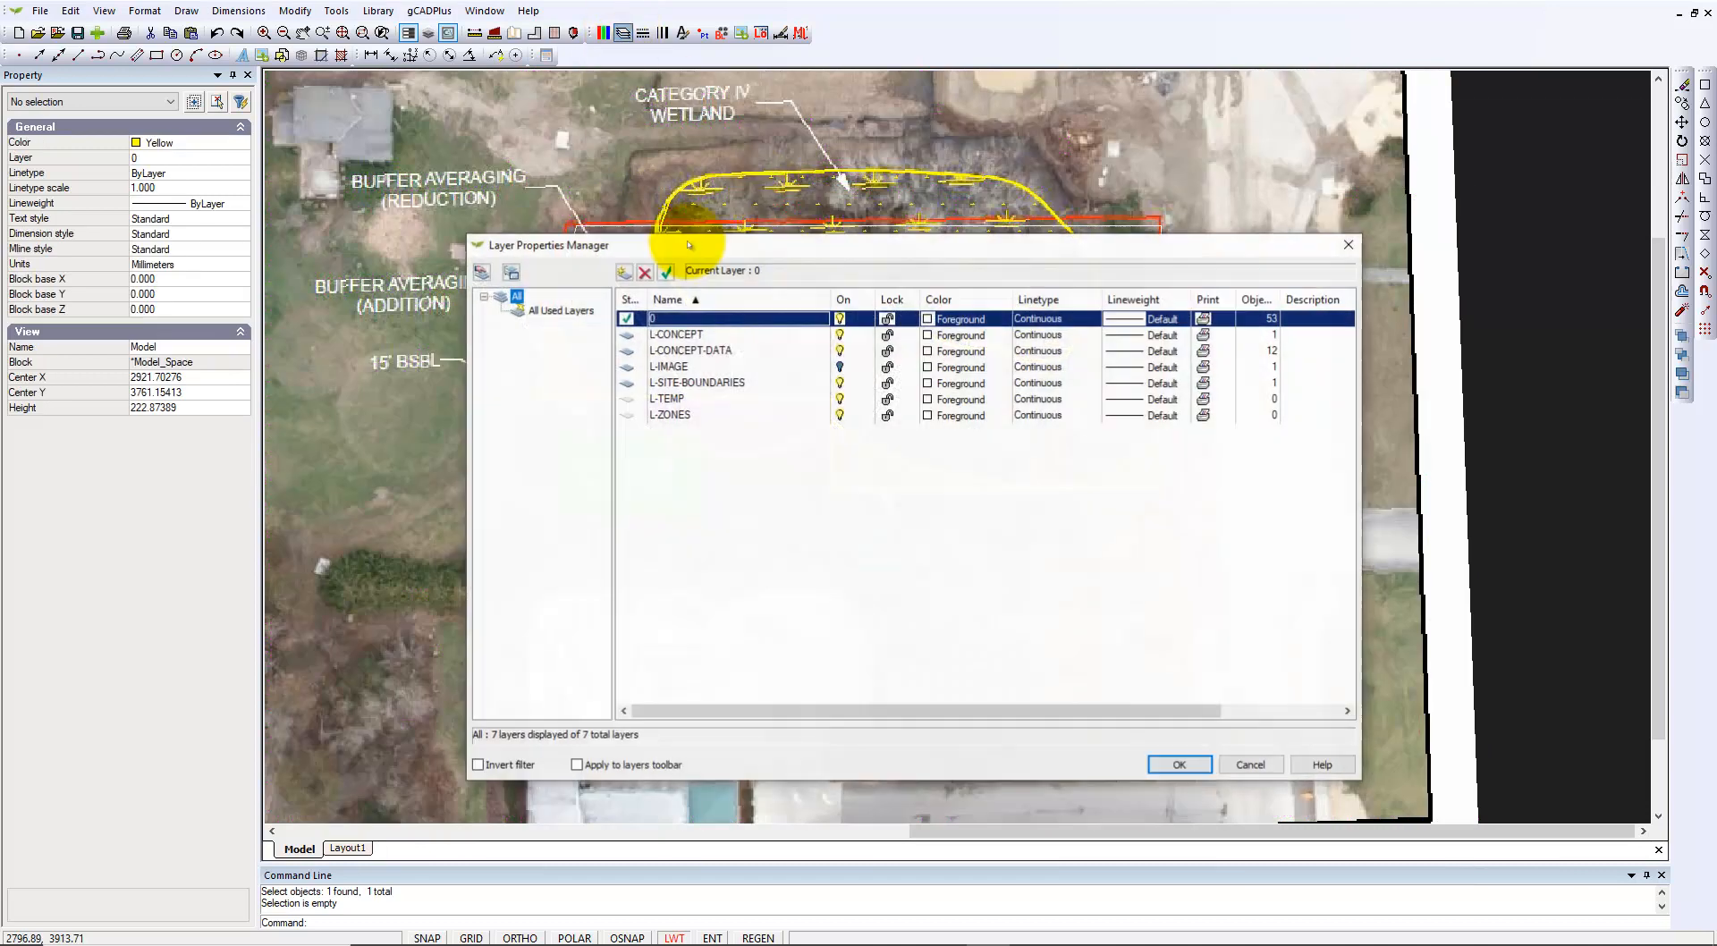
{"action": "left_click", "coordinate": [840, 335]}
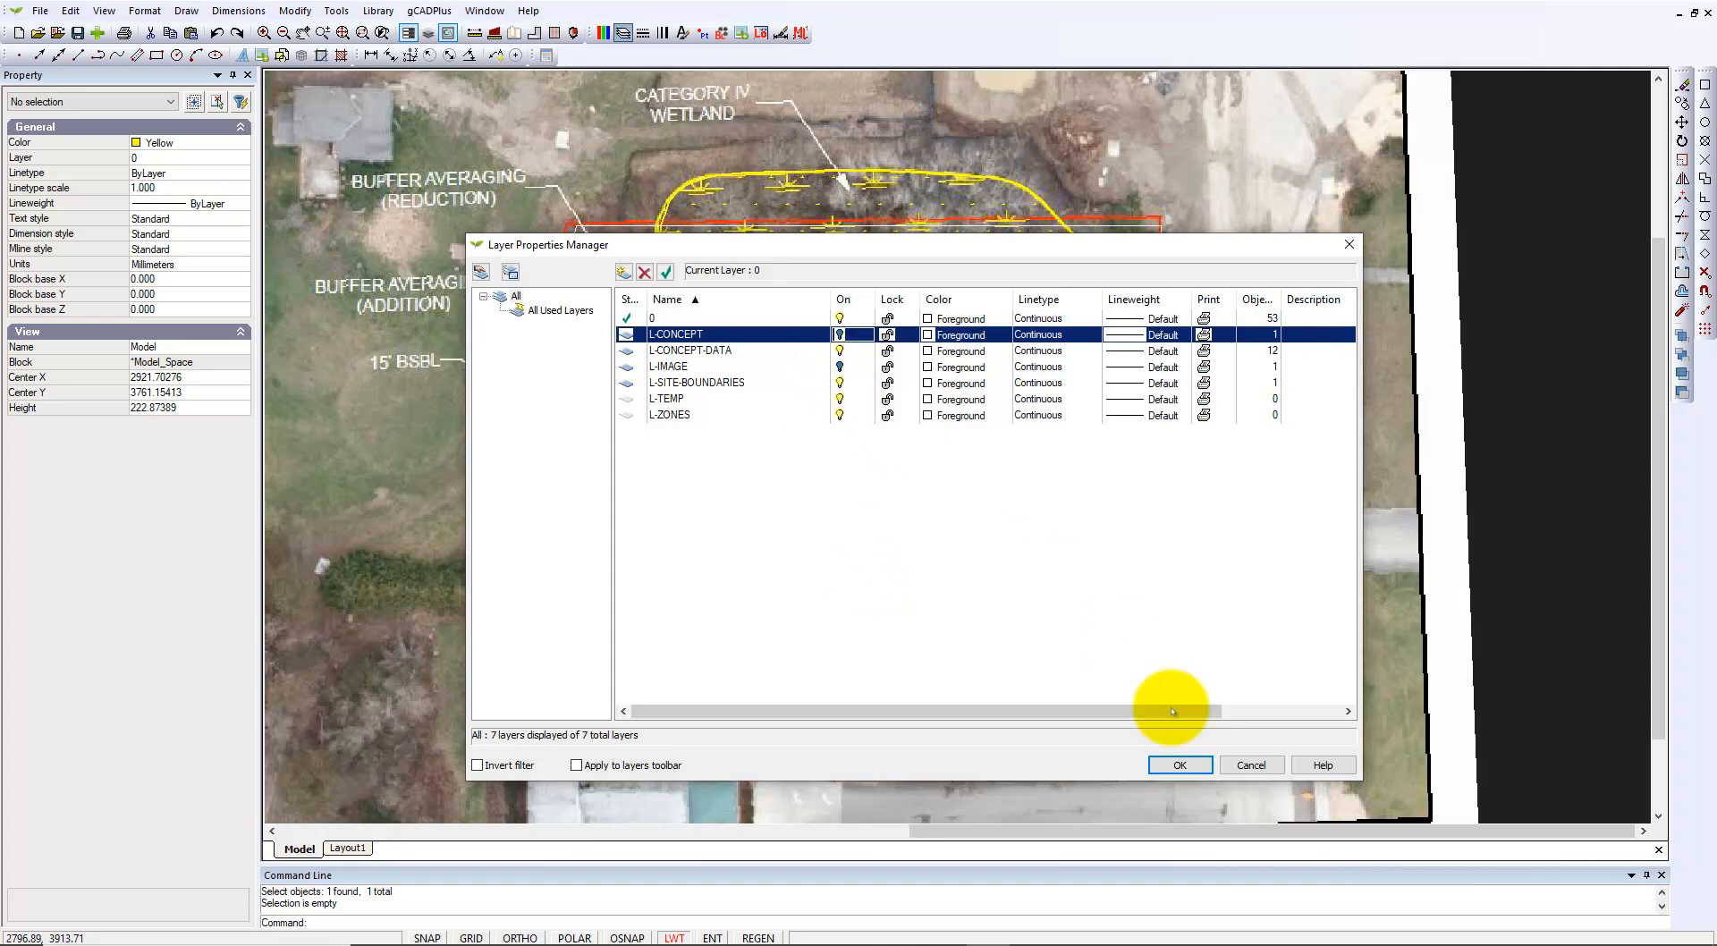
{"action": "left_click", "coordinate": [1180, 765]}
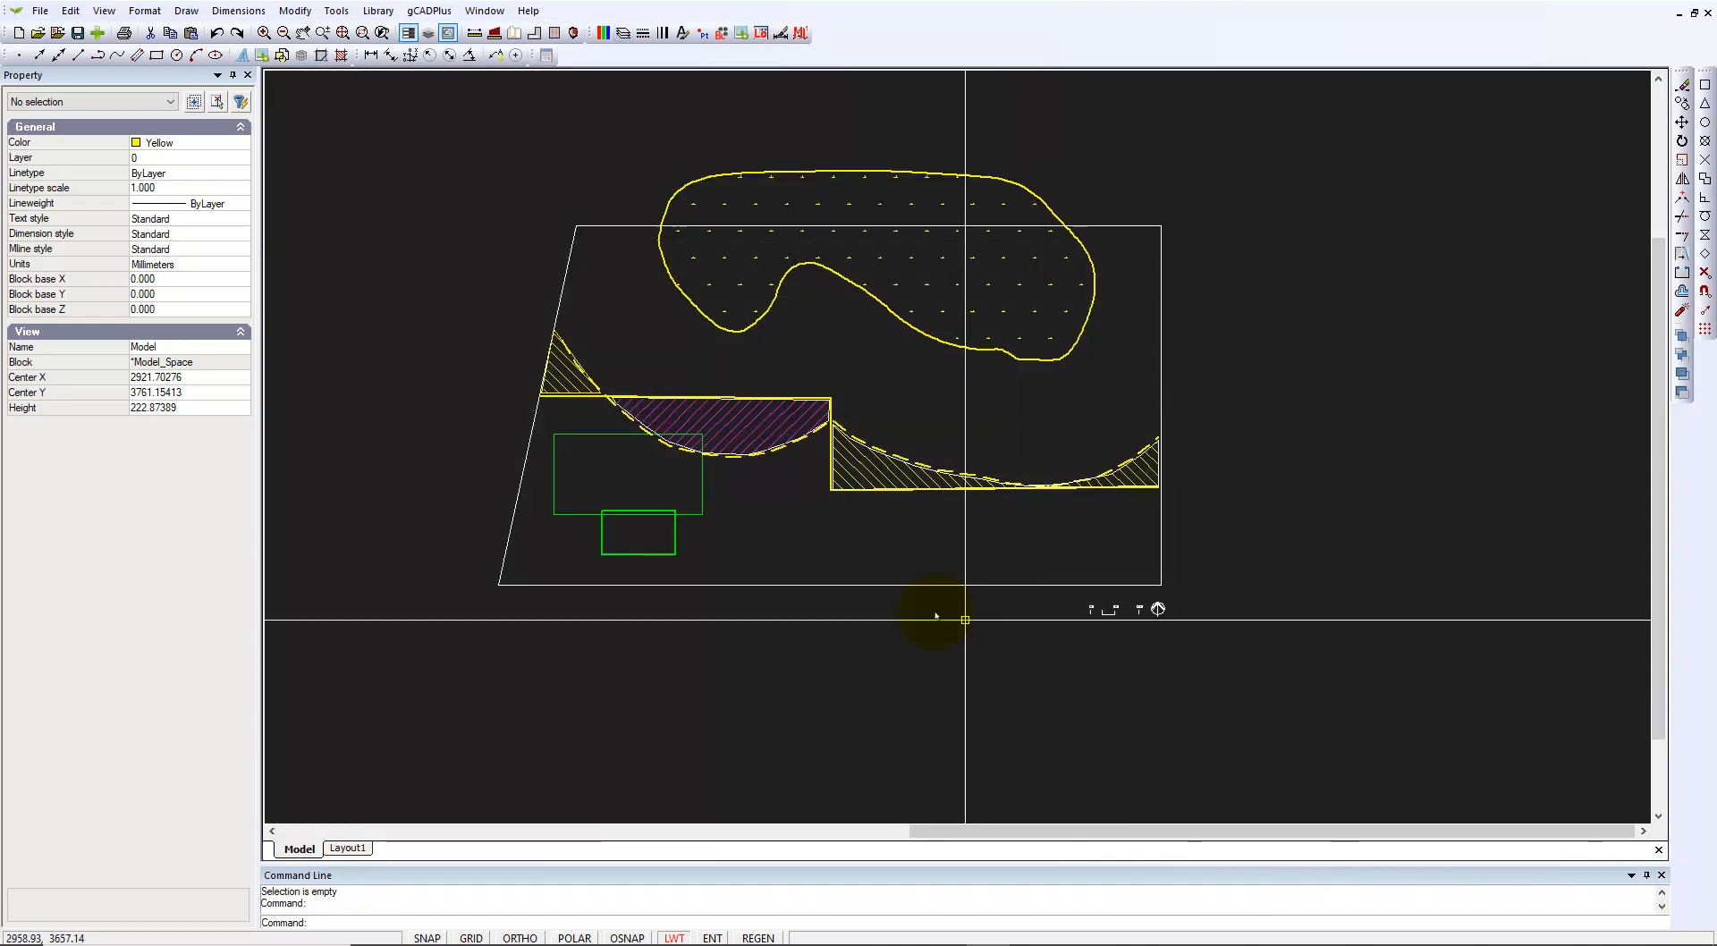
Step: Review the traced linework on the Layout1 sheet and return to model space
{"action": "scroll", "coordinate": [883, 600], "scroll_direction": "up", "scroll_amount": 1}
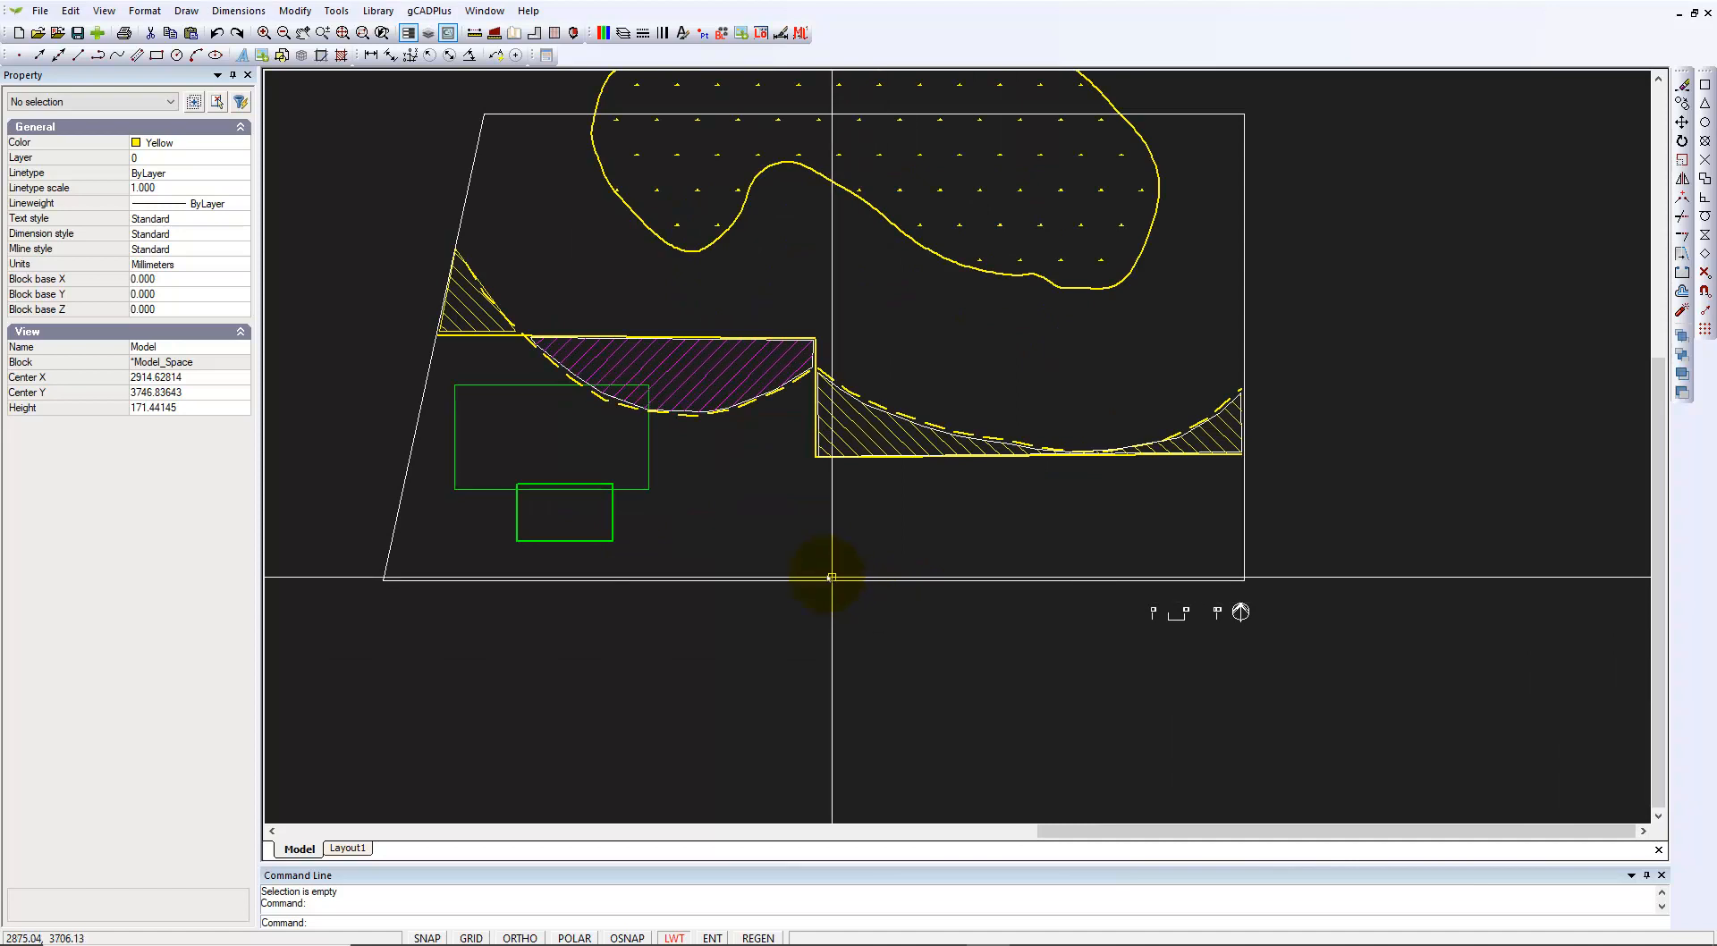
{"action": "left_click", "coordinate": [347, 848]}
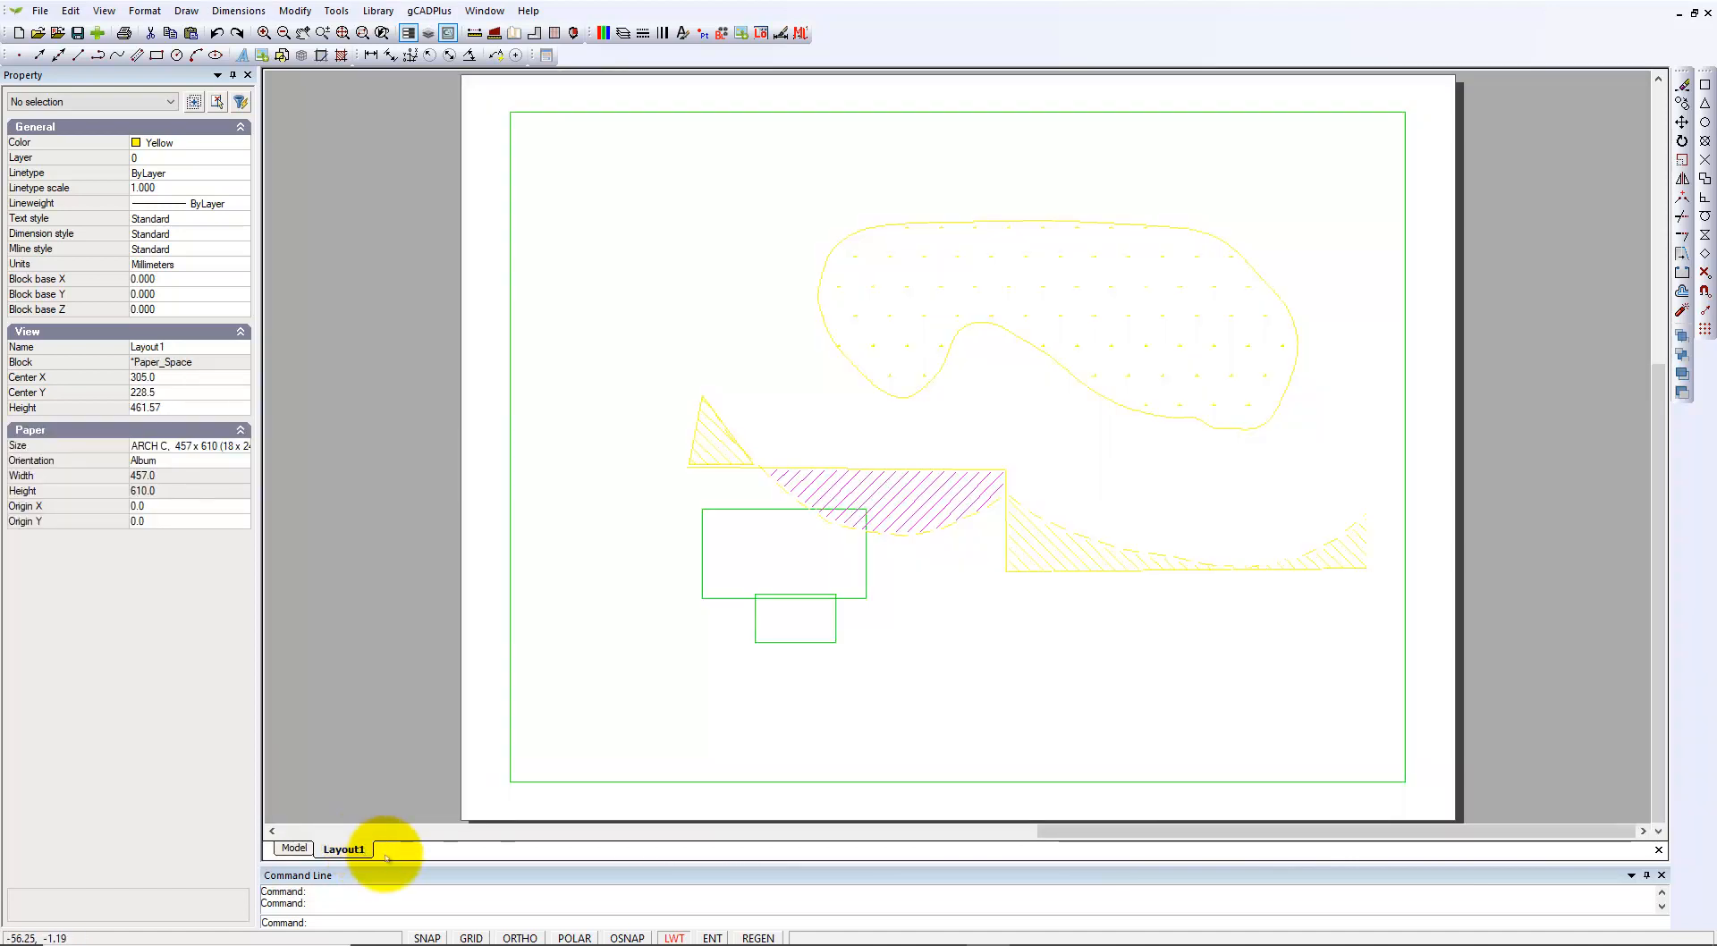
{"action": "scroll", "coordinate": [1163, 436], "scroll_direction": "down", "scroll_amount": 1}
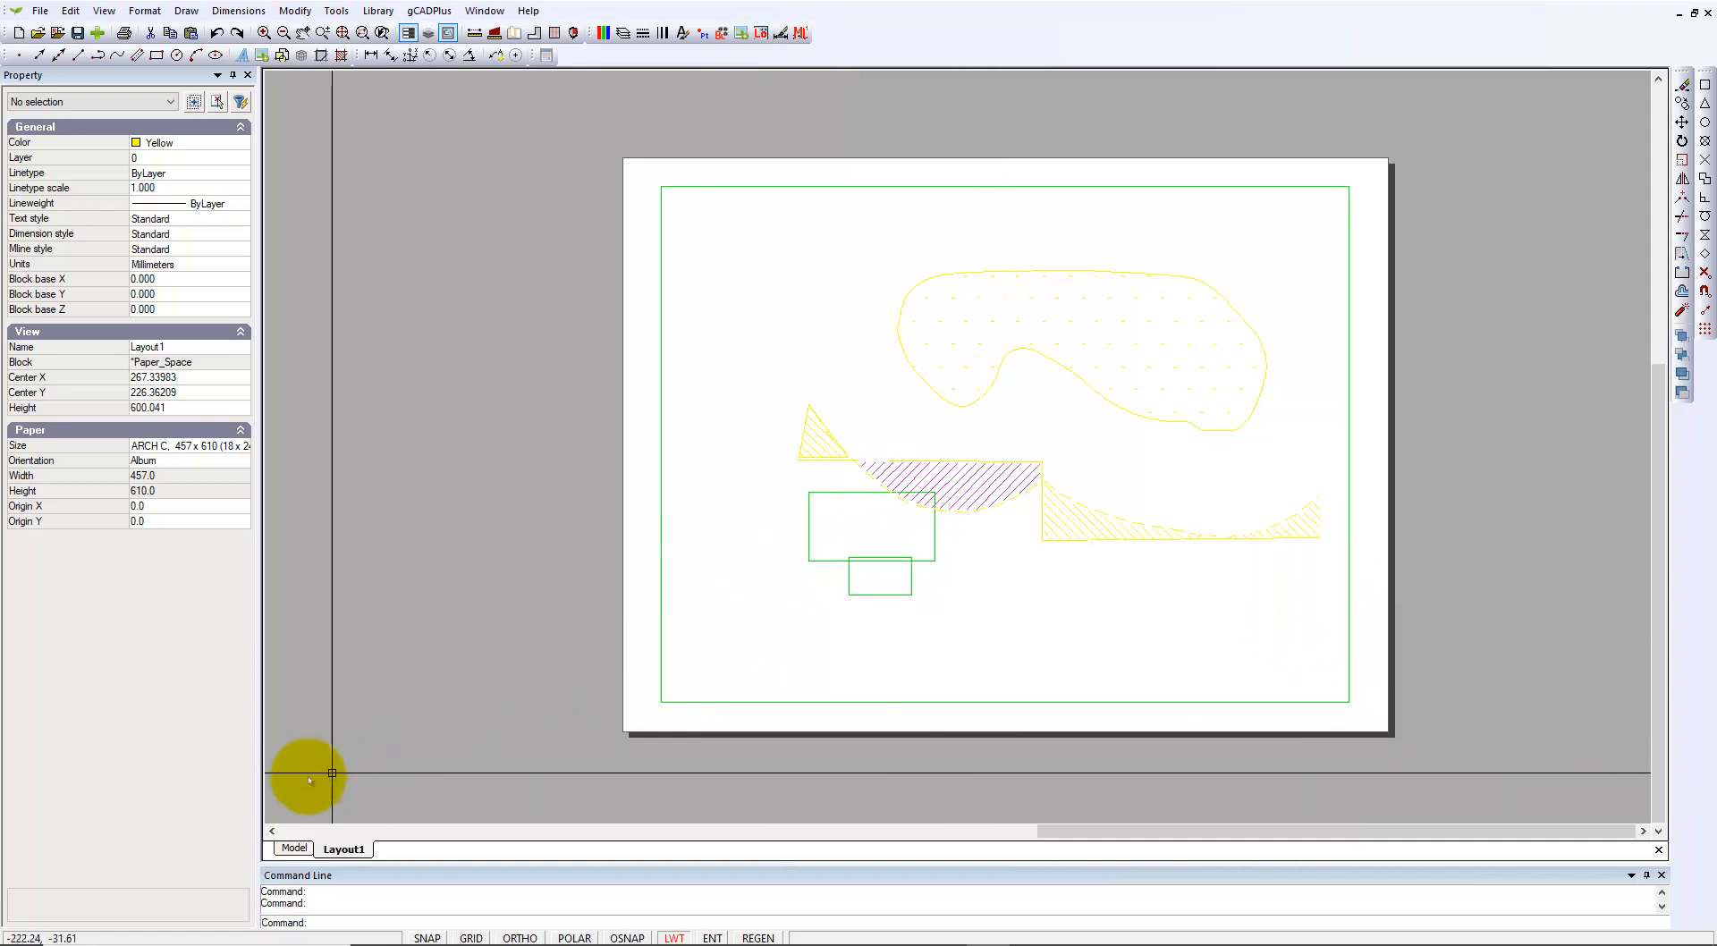
{"action": "left_click", "coordinate": [294, 848]}
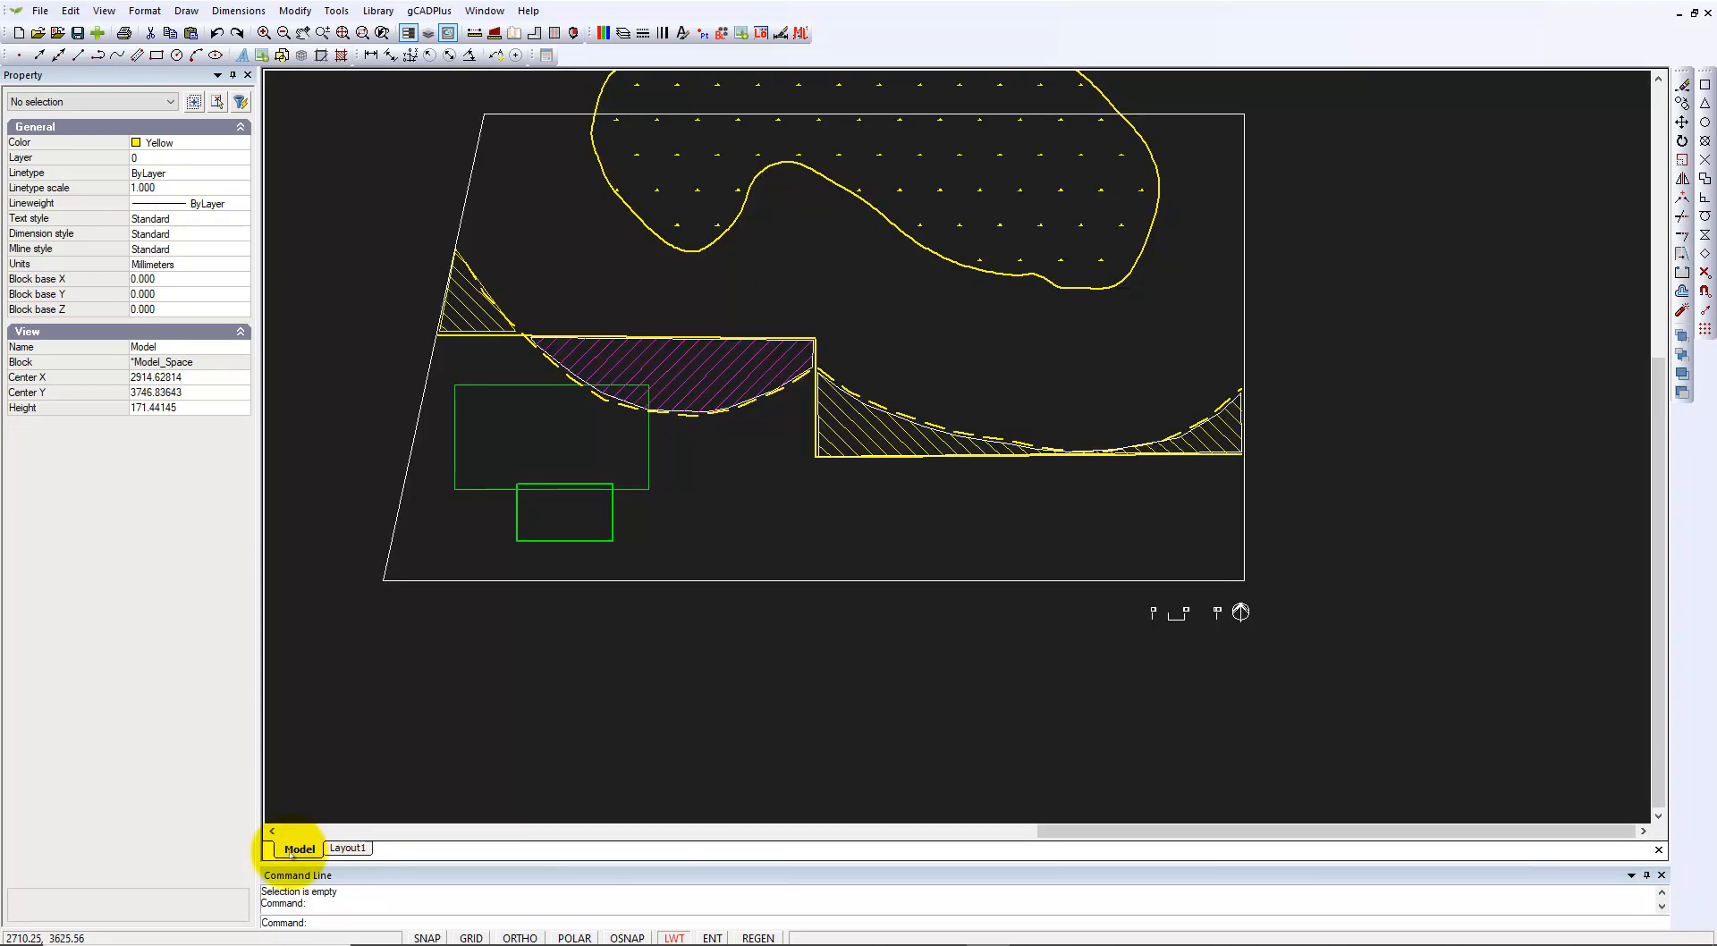
Step: Inspect the style and text override of the aligned dimension marking the 50' buffer below the wetland
{"action": "middle_click_drag", "start_coordinate": [976, 439], "coordinate": [1005, 486]}
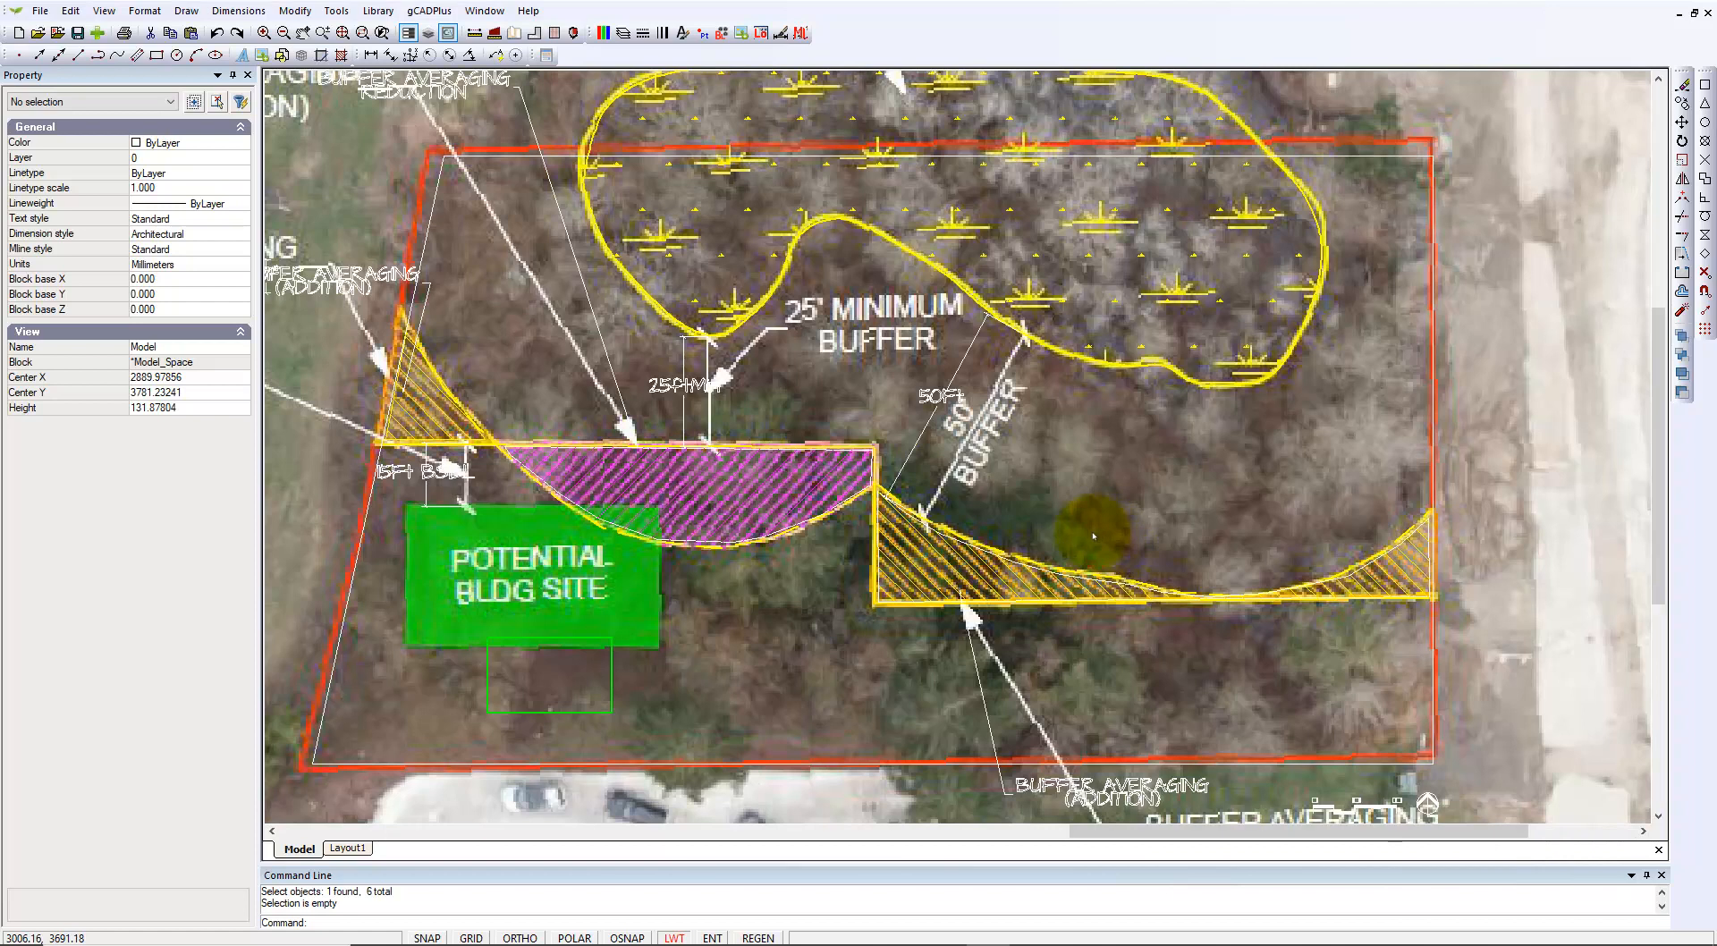
{"action": "left_click", "coordinate": [959, 372]}
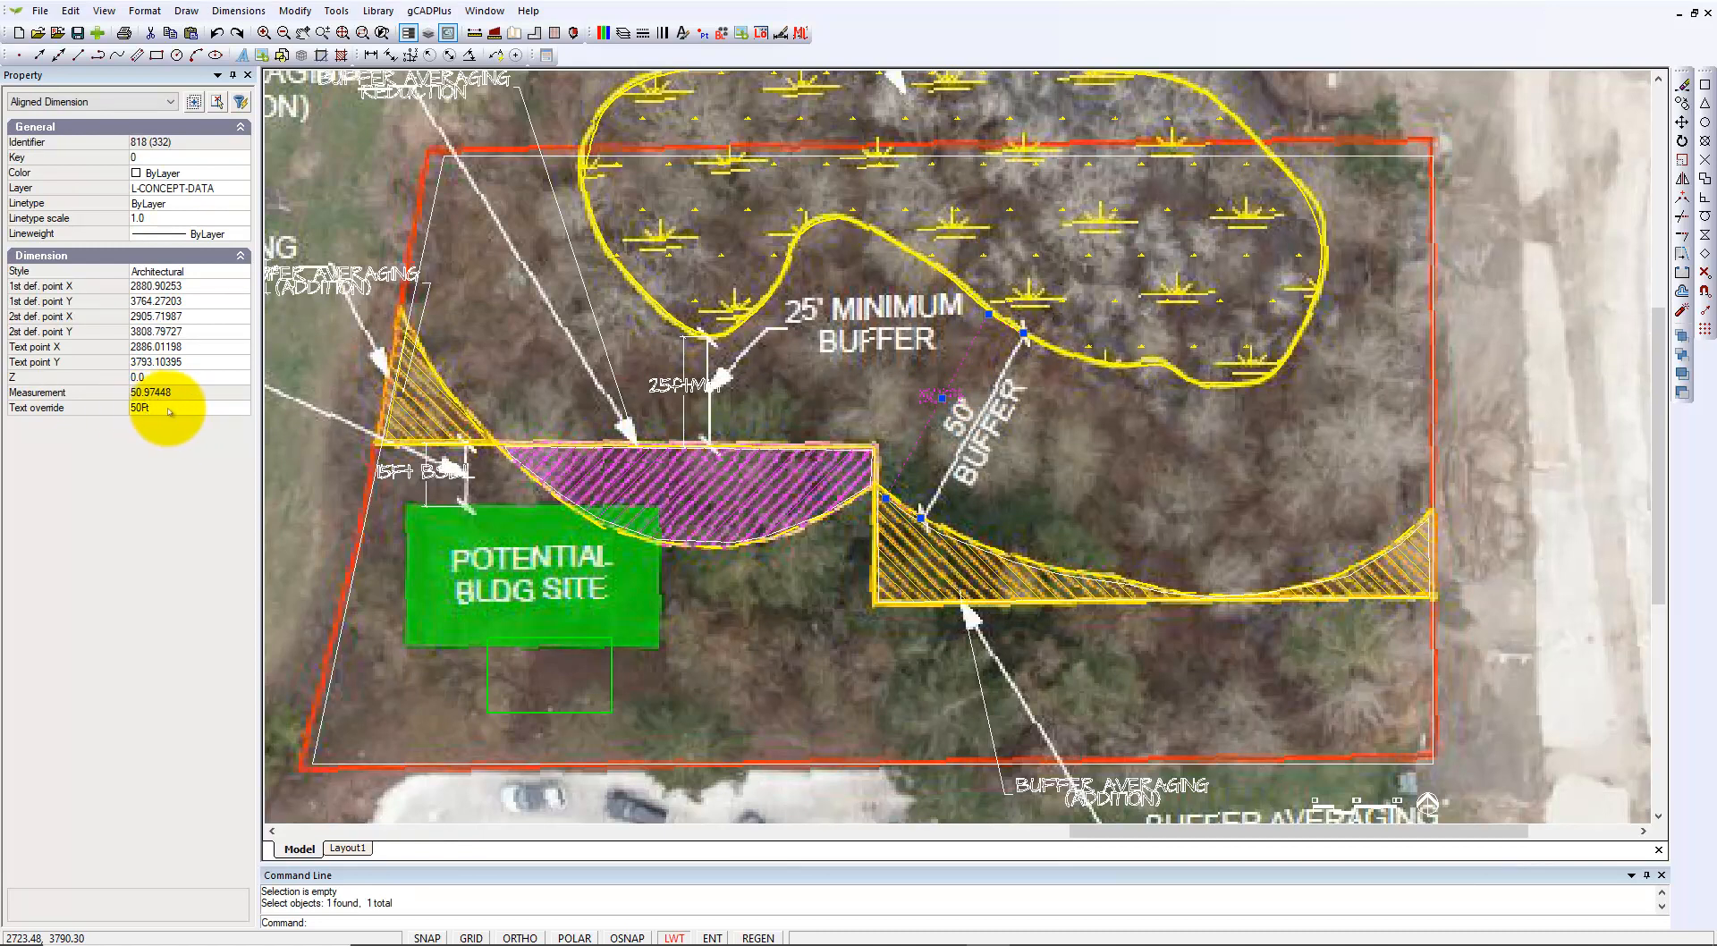
Step: Inspect the style and text override of the rotated dimension marking the 25ft minimum buffer below the wetland
{"action": "key", "text": "Escape"}
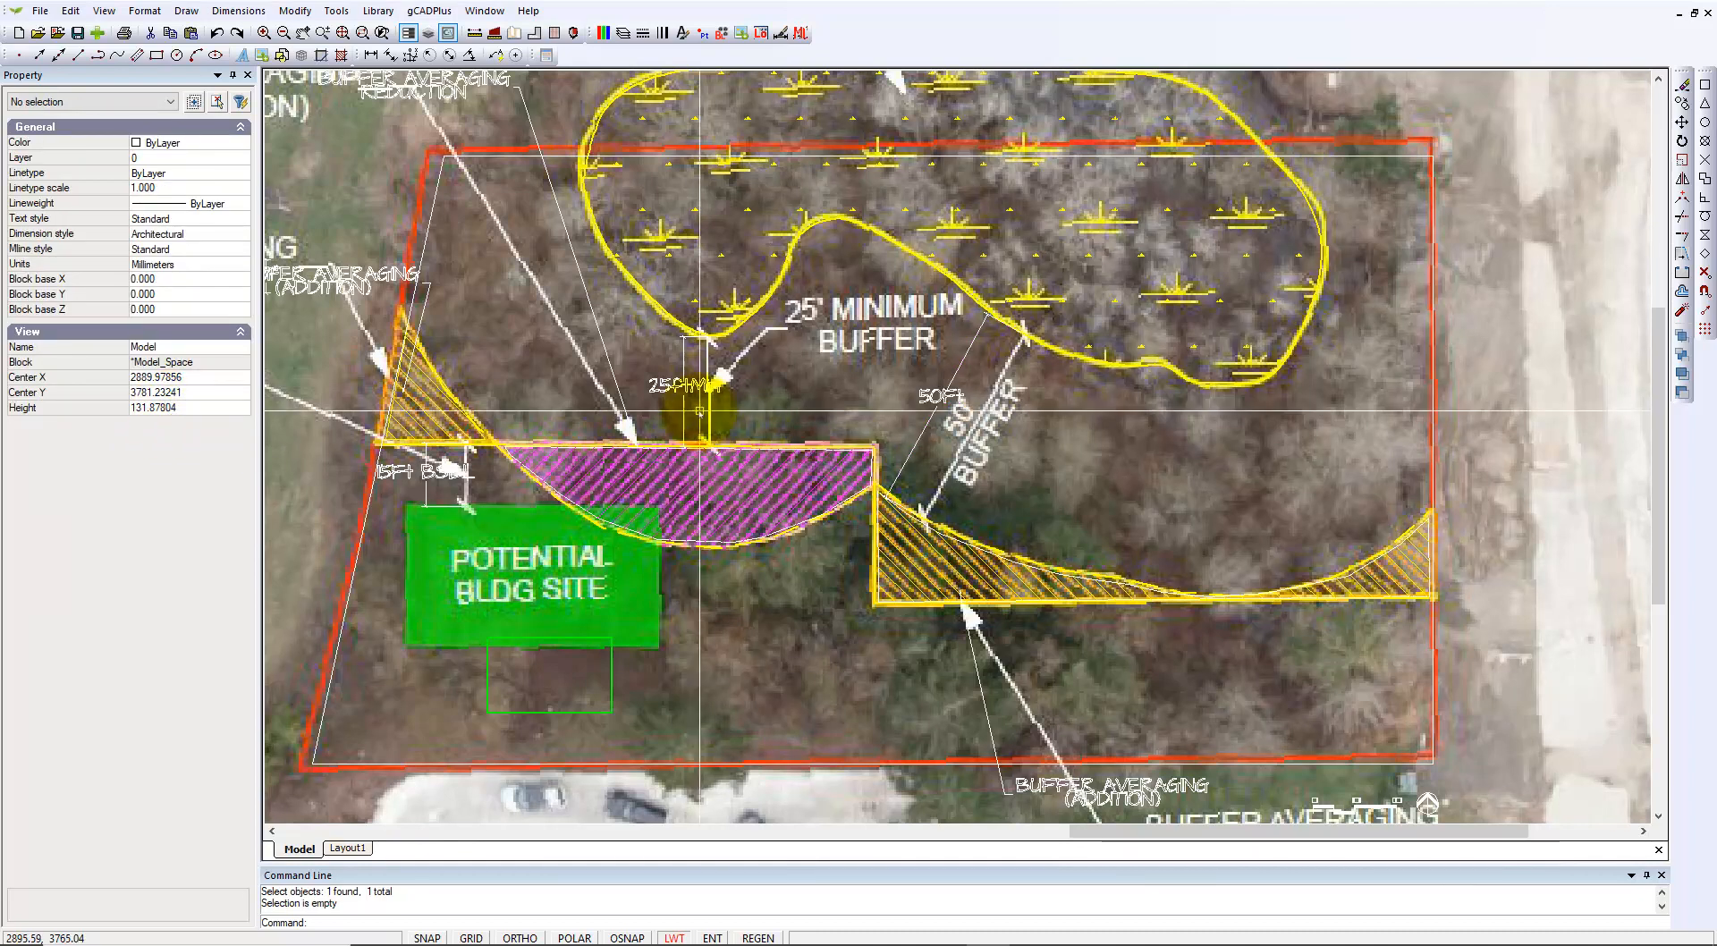
{"action": "left_click", "coordinate": [668, 387]}
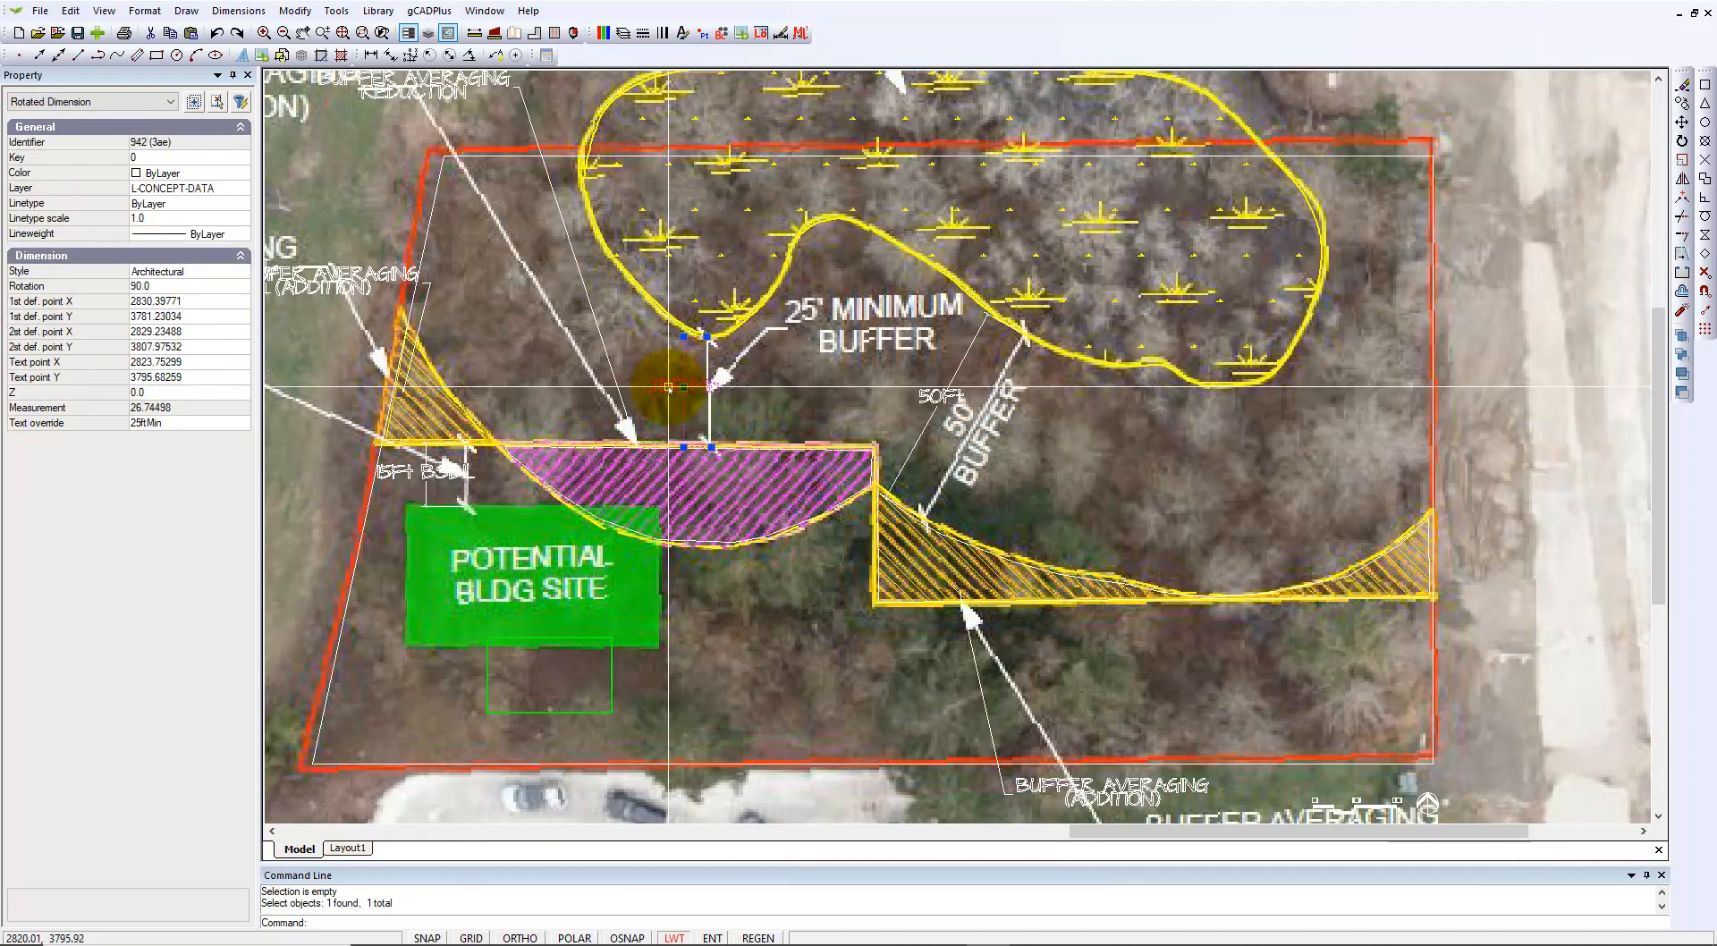
{"action": "key", "text": "Escape"}
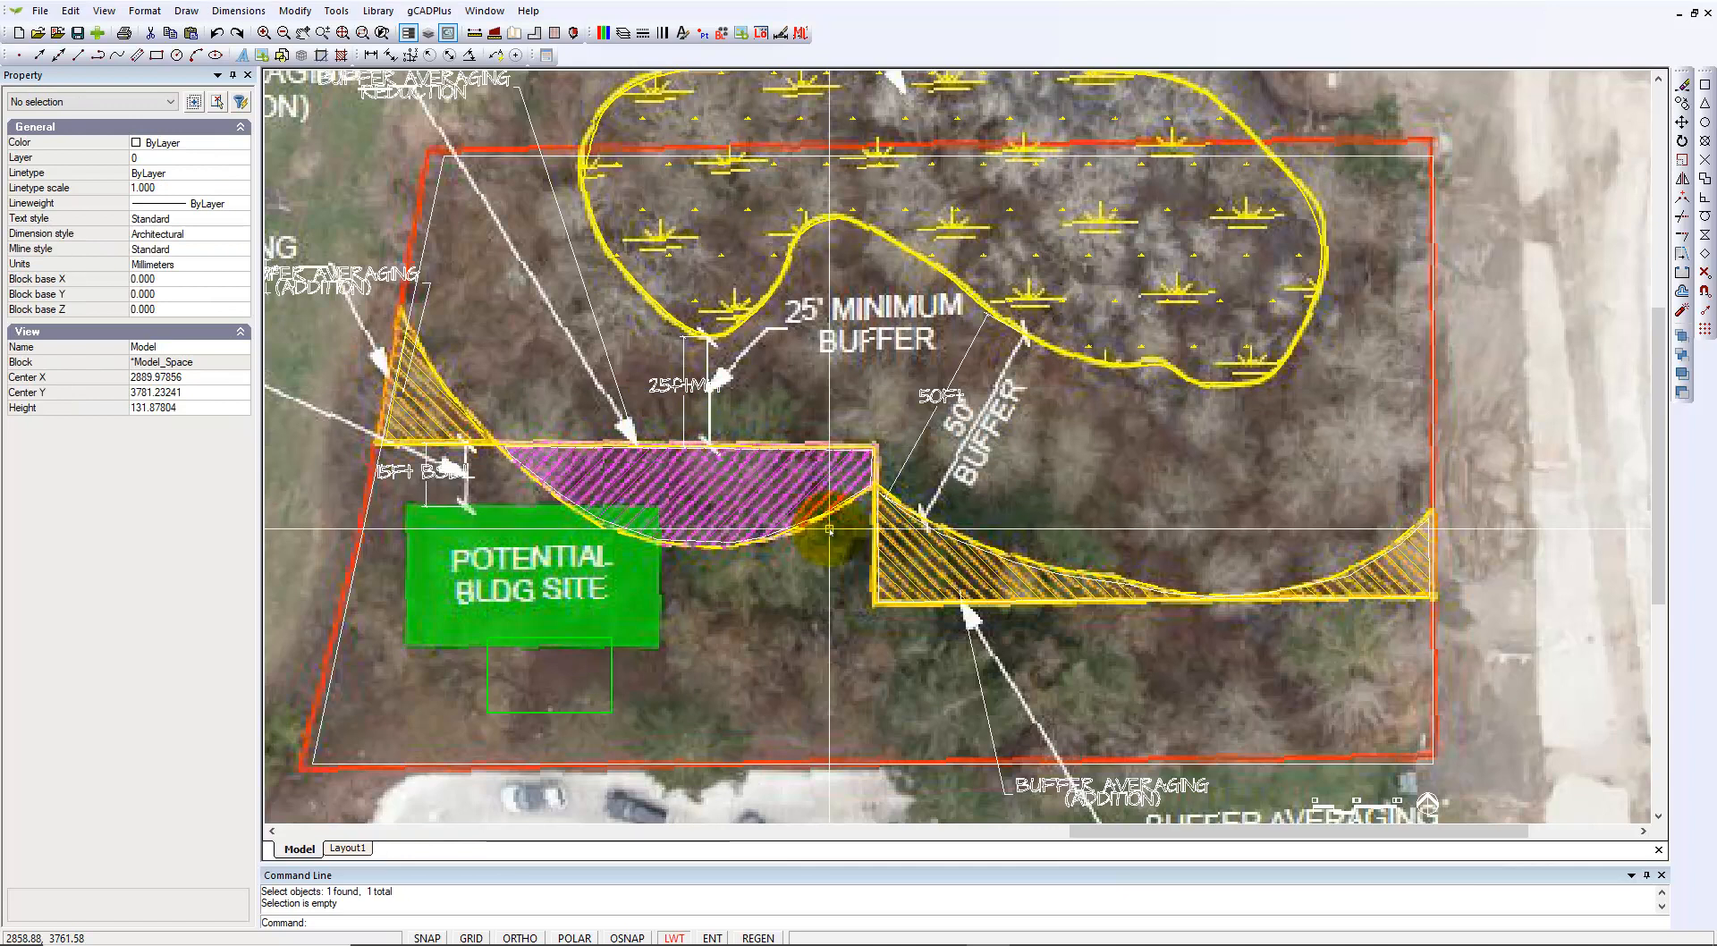
Step: Inspect the layer, contents and style of the Buffer Averaging Reduction leader
{"action": "scroll", "coordinate": [829, 529], "scroll_direction": "down", "scroll_amount": 2}
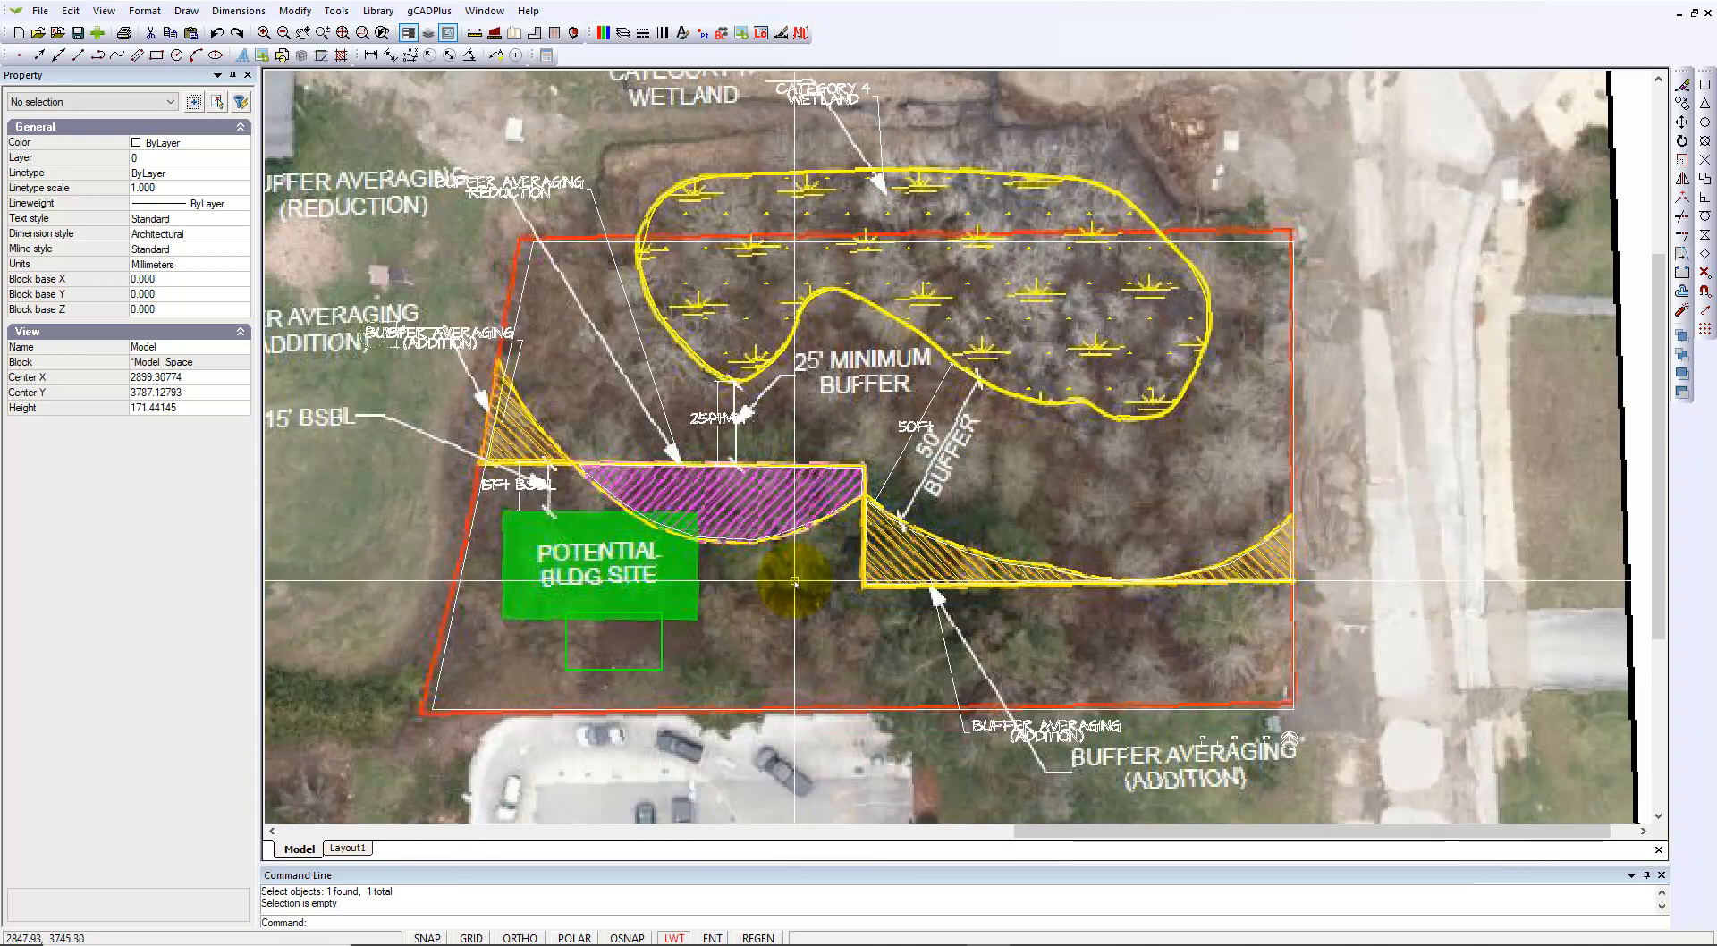
{"action": "scroll", "coordinate": [753, 299], "scroll_direction": "up", "scroll_amount": 2}
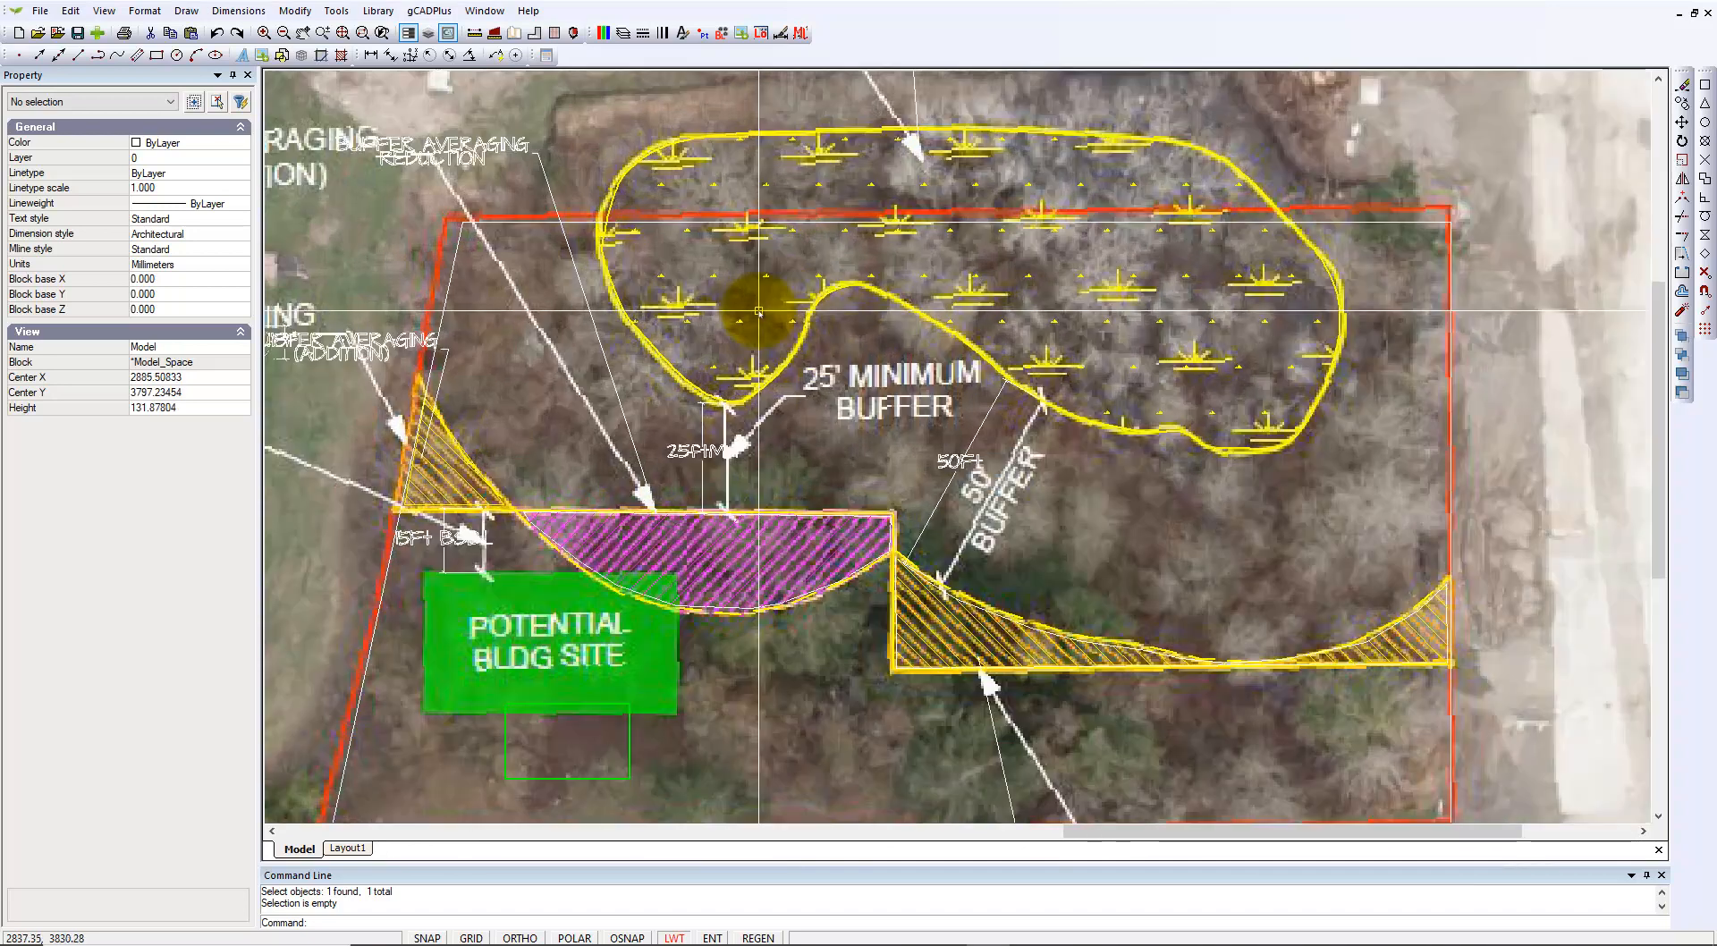
{"action": "left_click", "coordinate": [556, 195]}
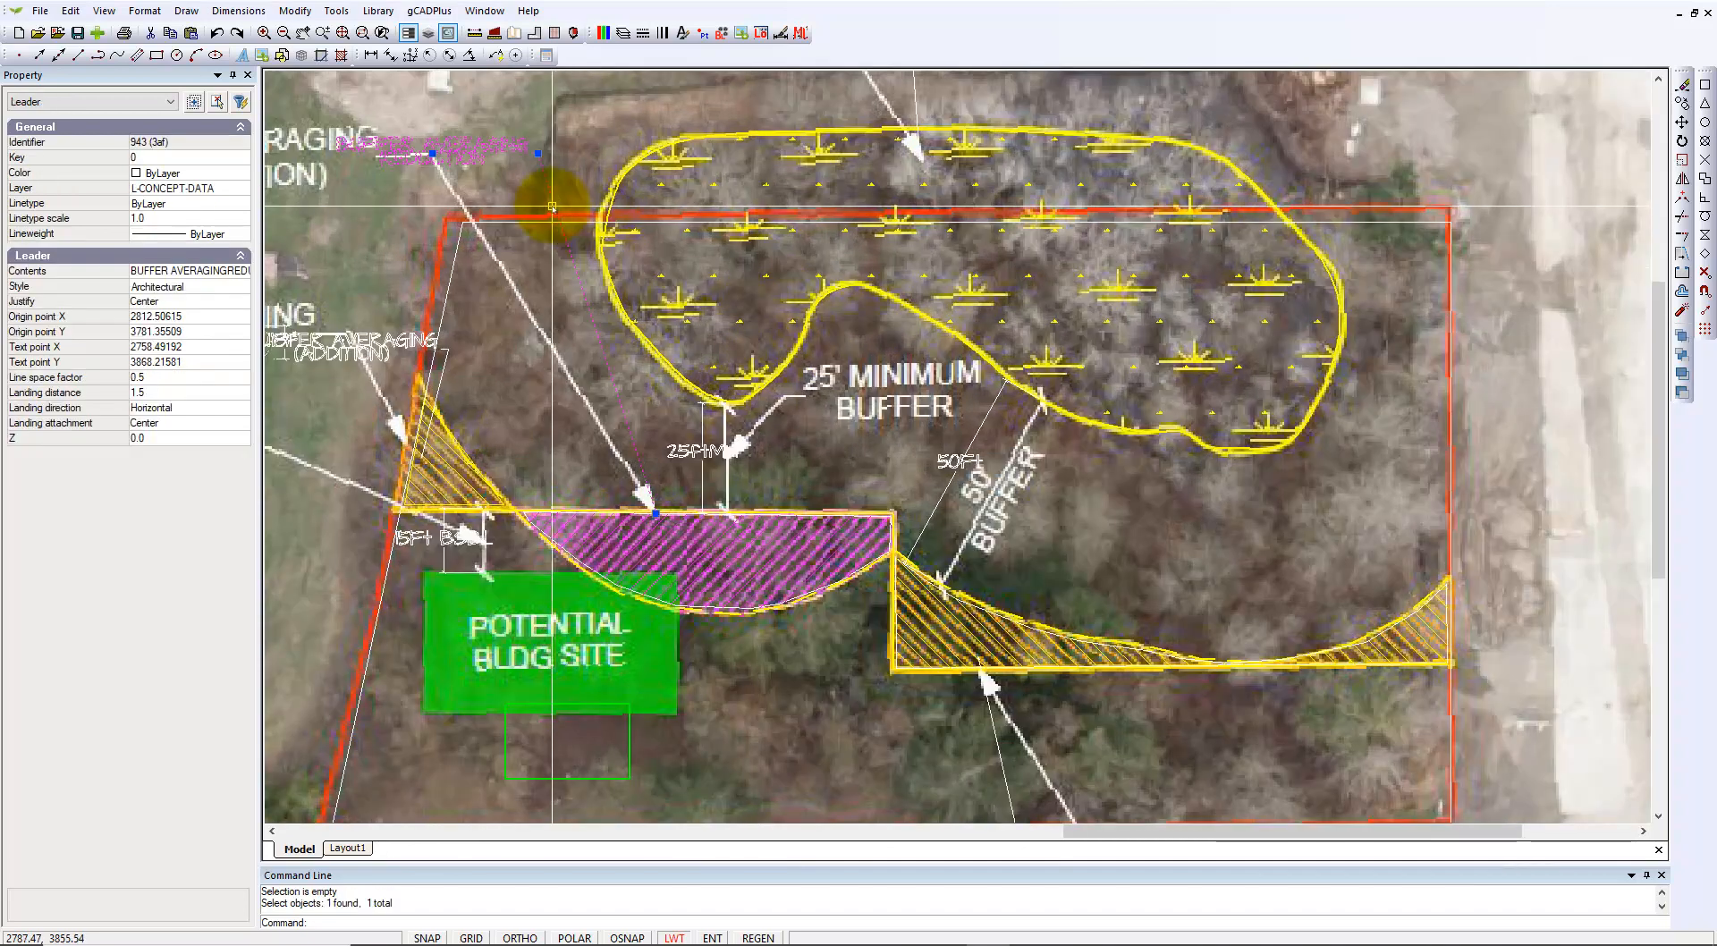
{"action": "scroll", "coordinate": [607, 369], "scroll_direction": "down", "scroll_amount": 2}
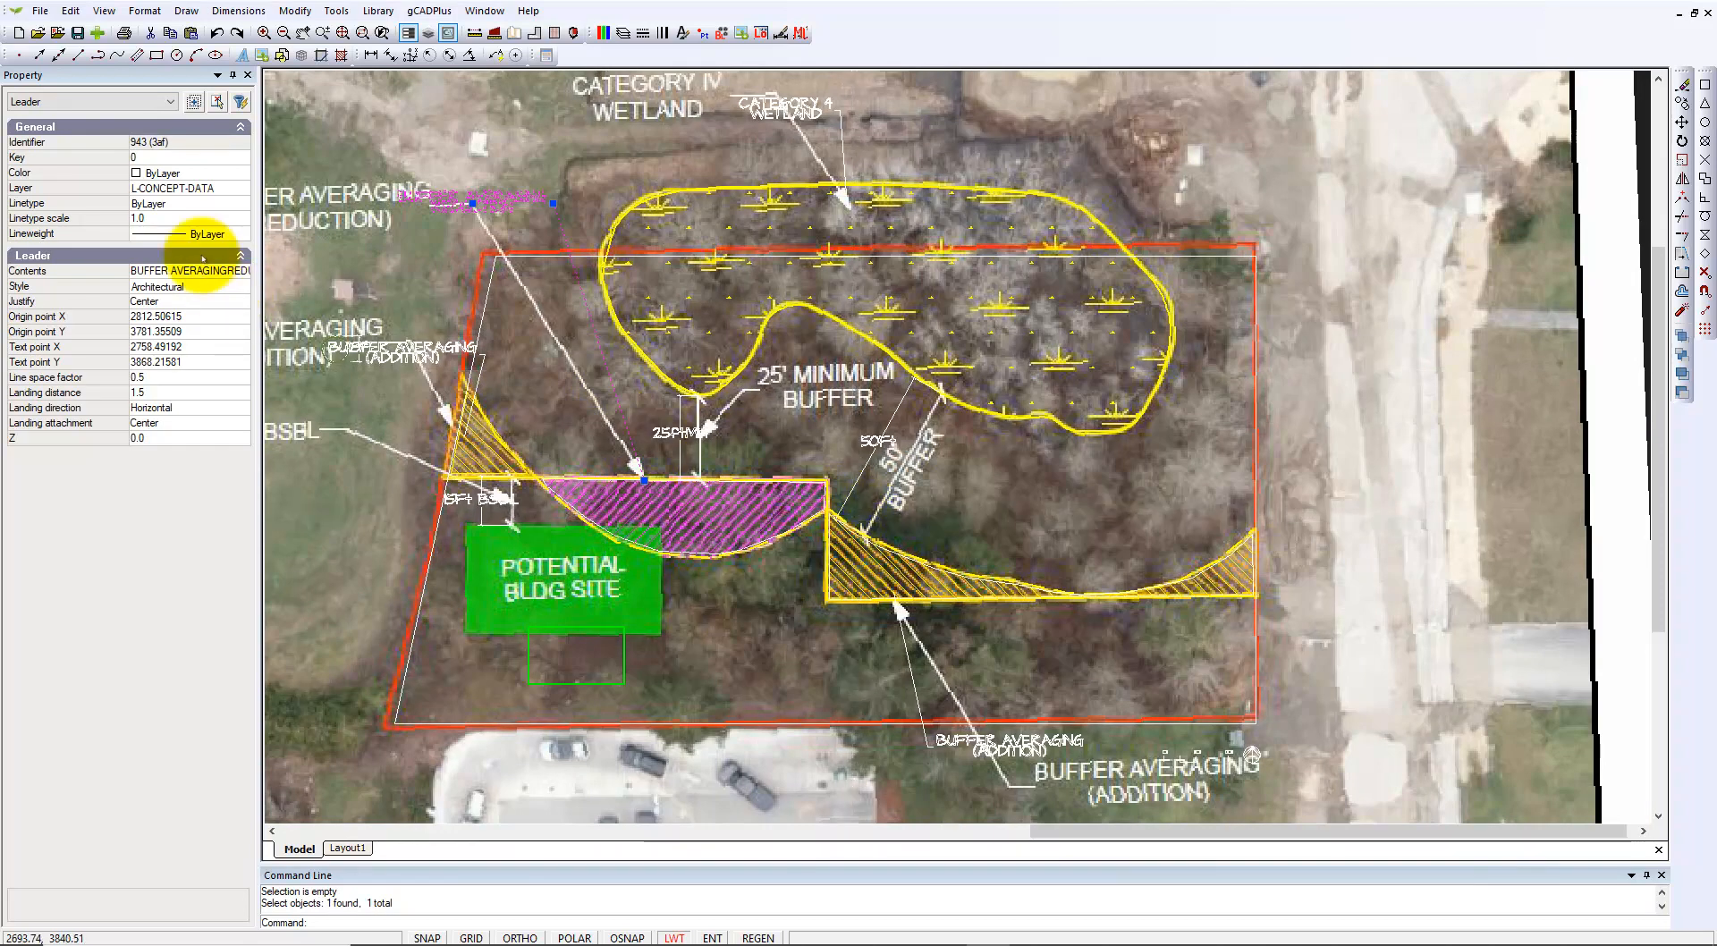
{"action": "key", "text": "Escape"}
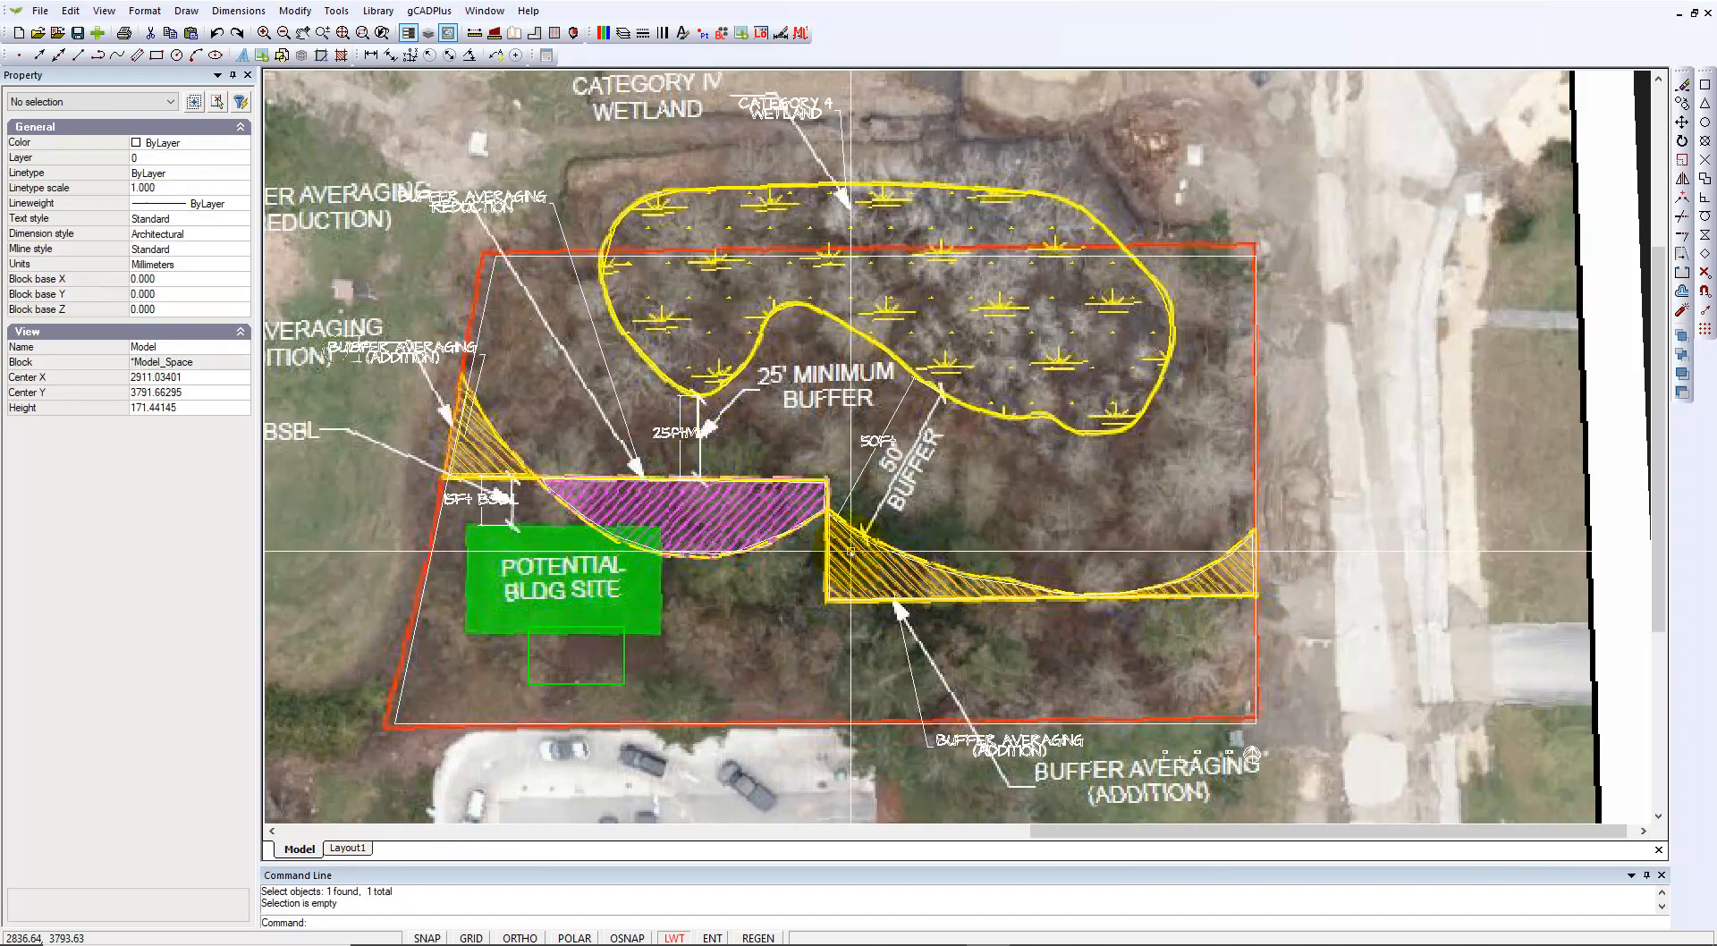
Step: Turn off the L-CONCEPT and L-IMAGE layers to hide the concept and aerial images behind the traced linework
{"action": "left_click", "coordinate": [1208, 514]}
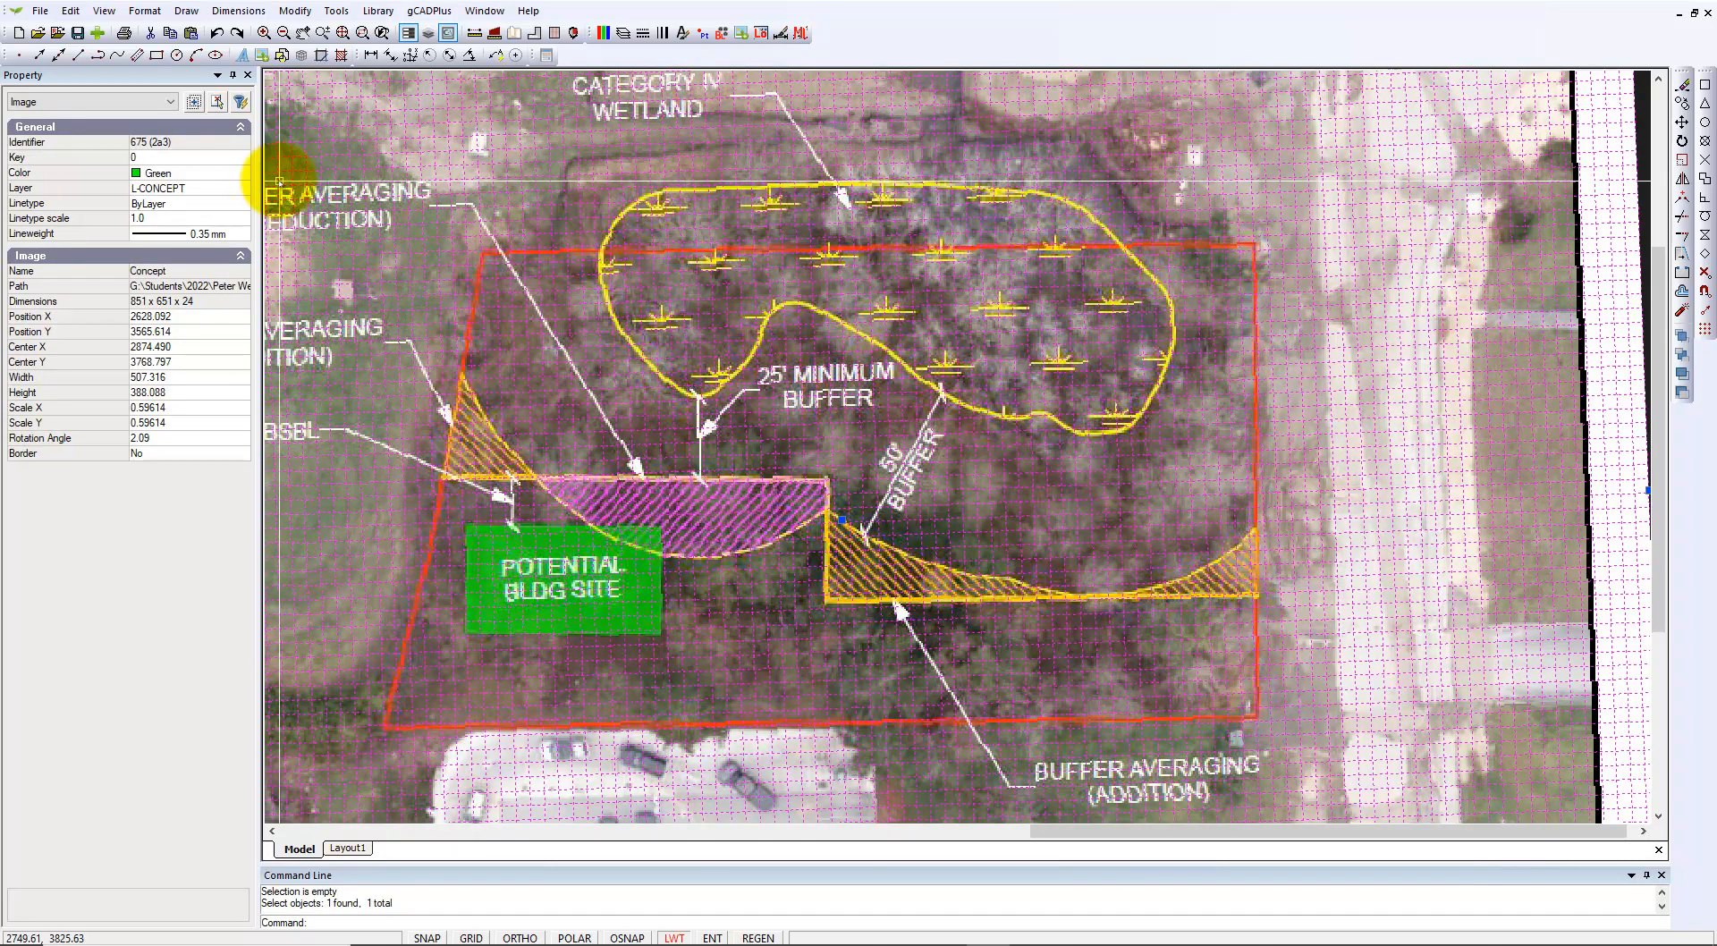
{"action": "key", "text": "Escape"}
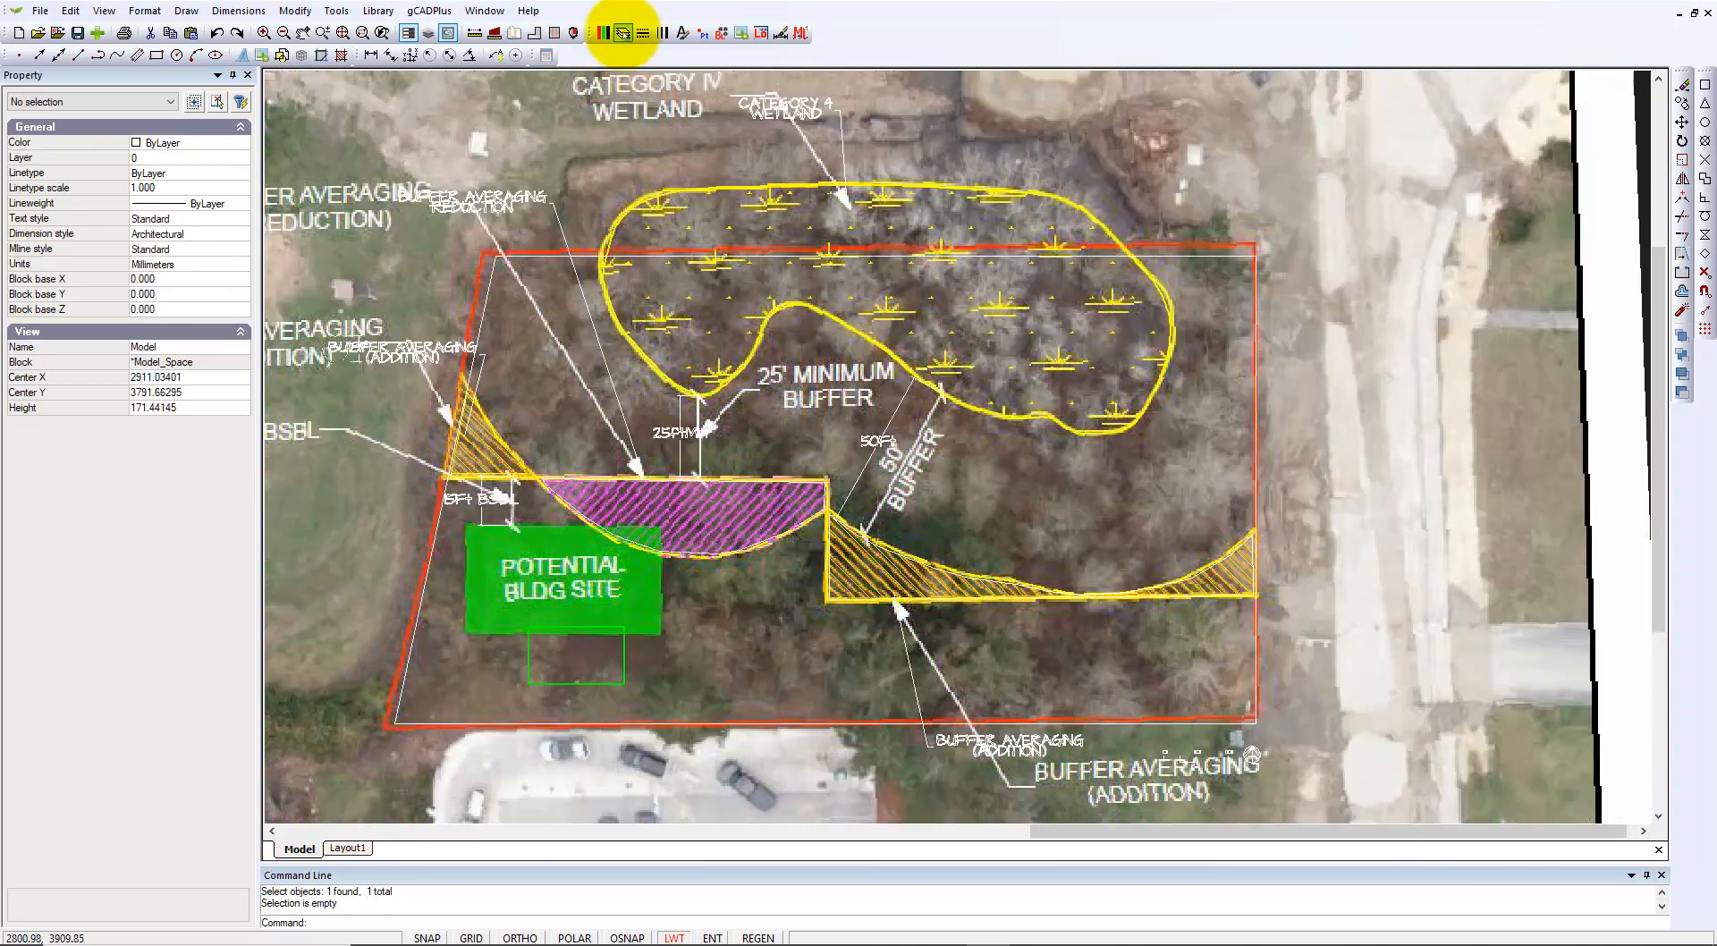
{"action": "left_click", "coordinate": [623, 33]}
{"action": "left_click", "coordinate": [841, 334]}
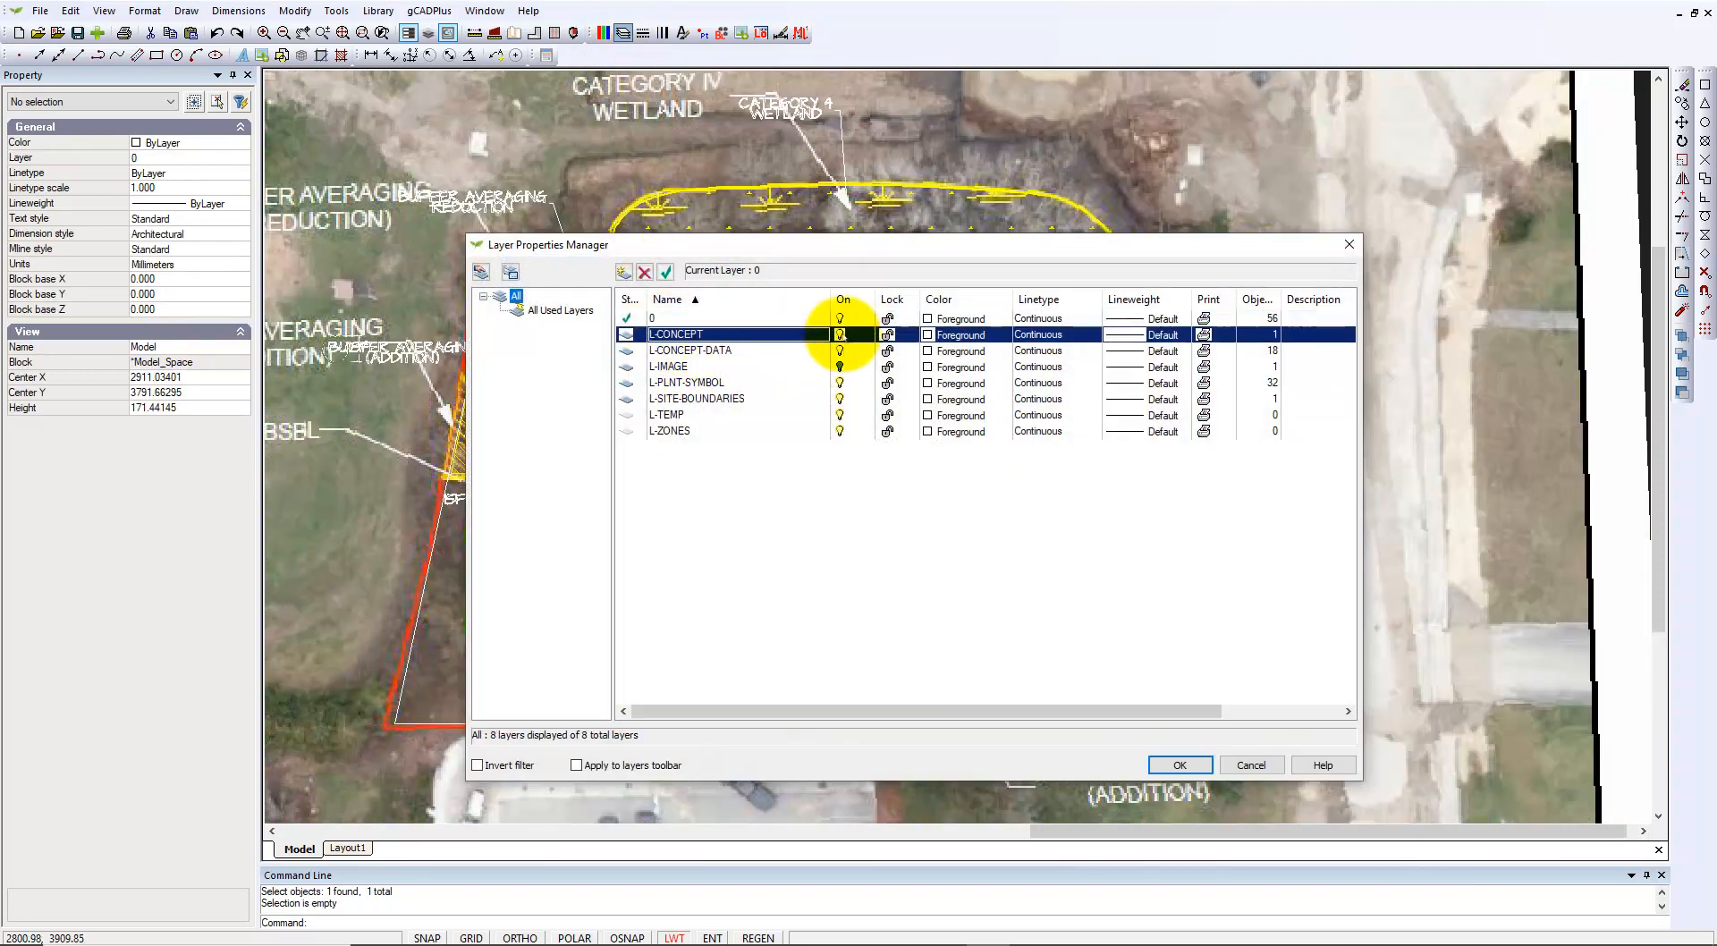
{"action": "left_click", "coordinate": [1164, 766]}
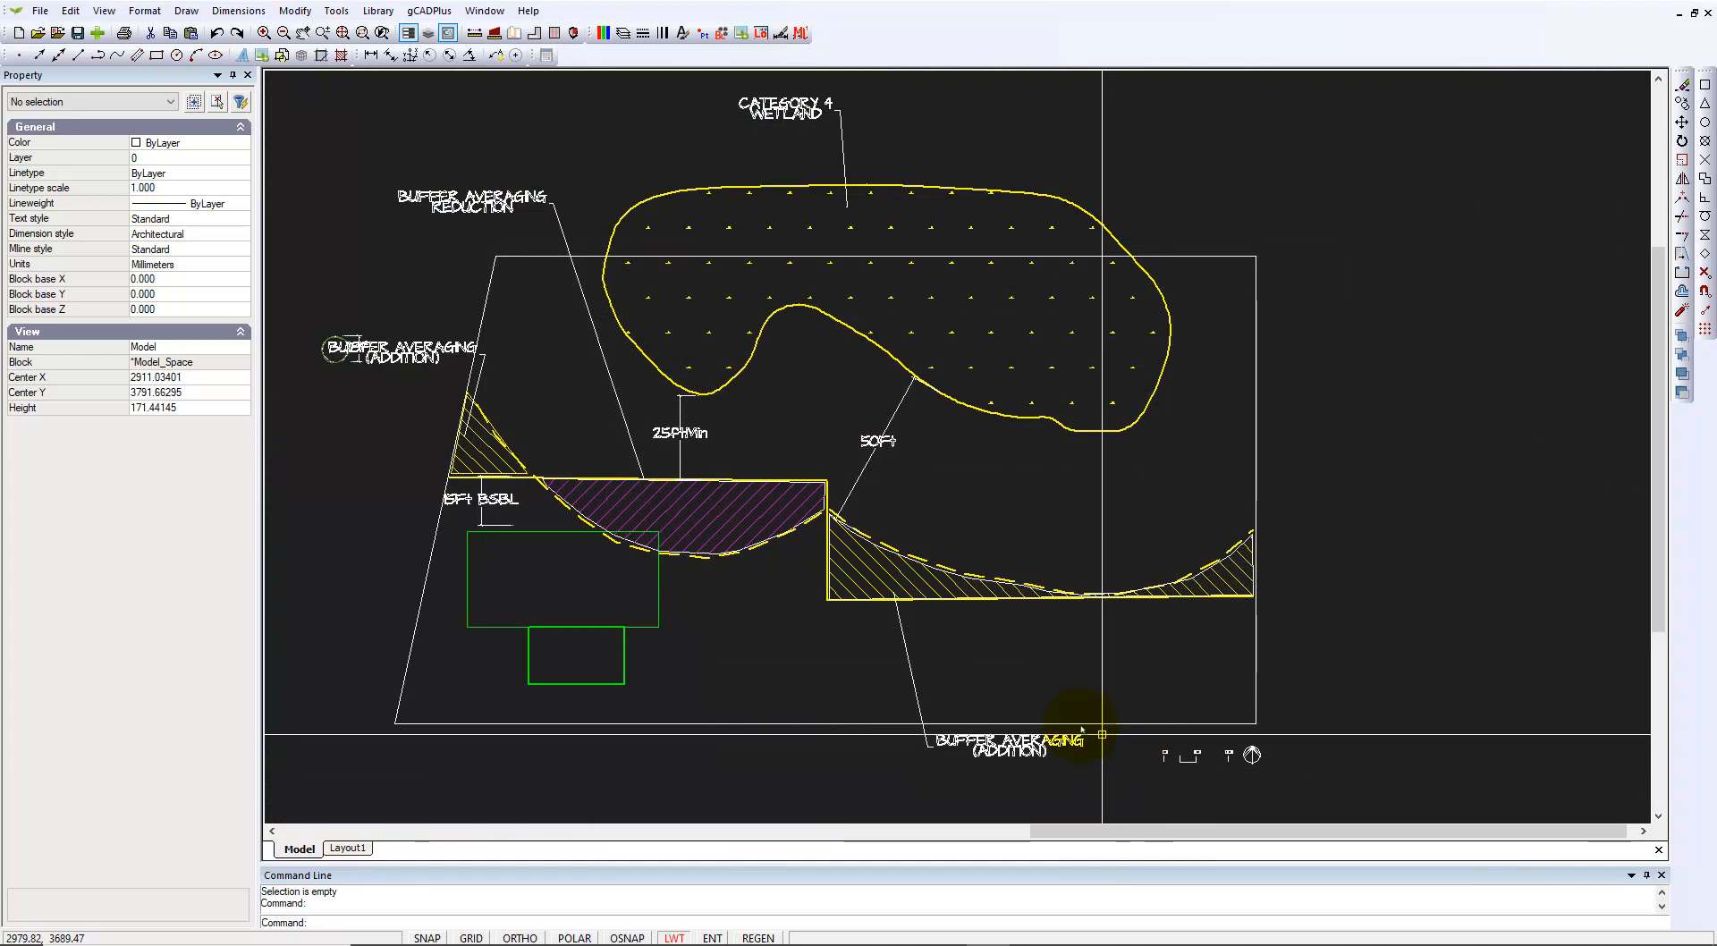
Step: Move the Category 4 Wetland leader text farther left above the wetland so its leader line slants
{"action": "scroll", "coordinate": [832, 637], "scroll_direction": "down", "scroll_amount": 1}
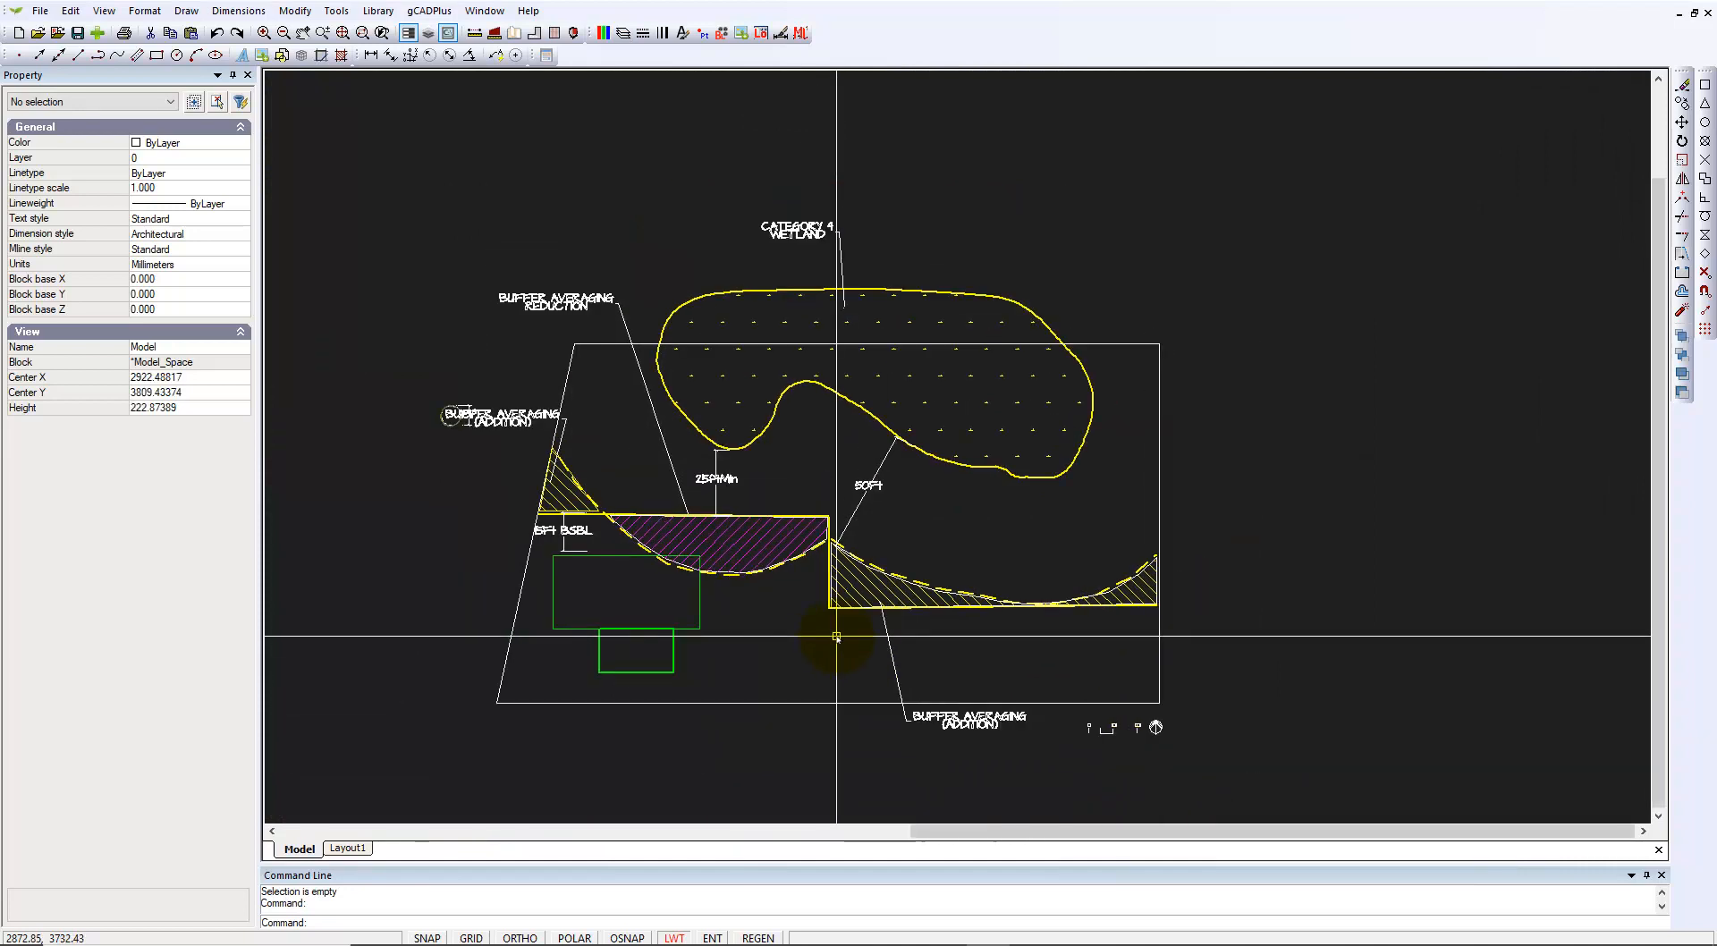
{"action": "scroll", "coordinate": [805, 372], "scroll_direction": "down", "scroll_amount": 1}
{"action": "scroll", "coordinate": [789, 204], "scroll_direction": "up", "scroll_amount": 1}
{"action": "left_click", "coordinate": [790, 200]}
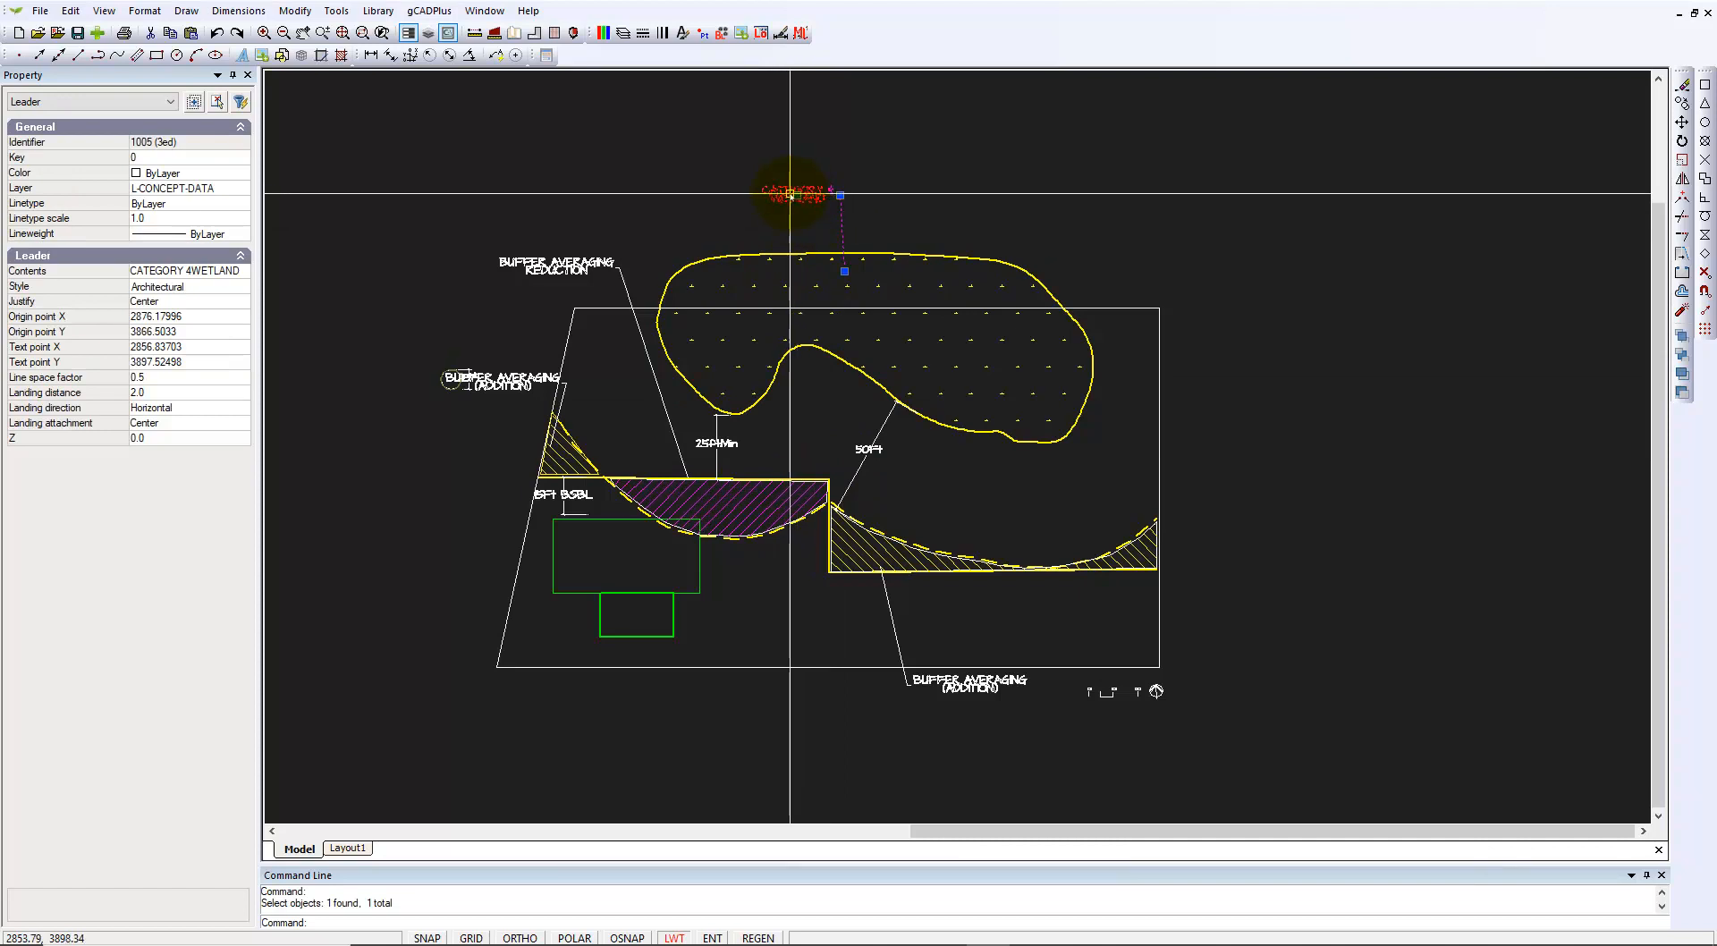
{"action": "left_click", "coordinate": [797, 195]}
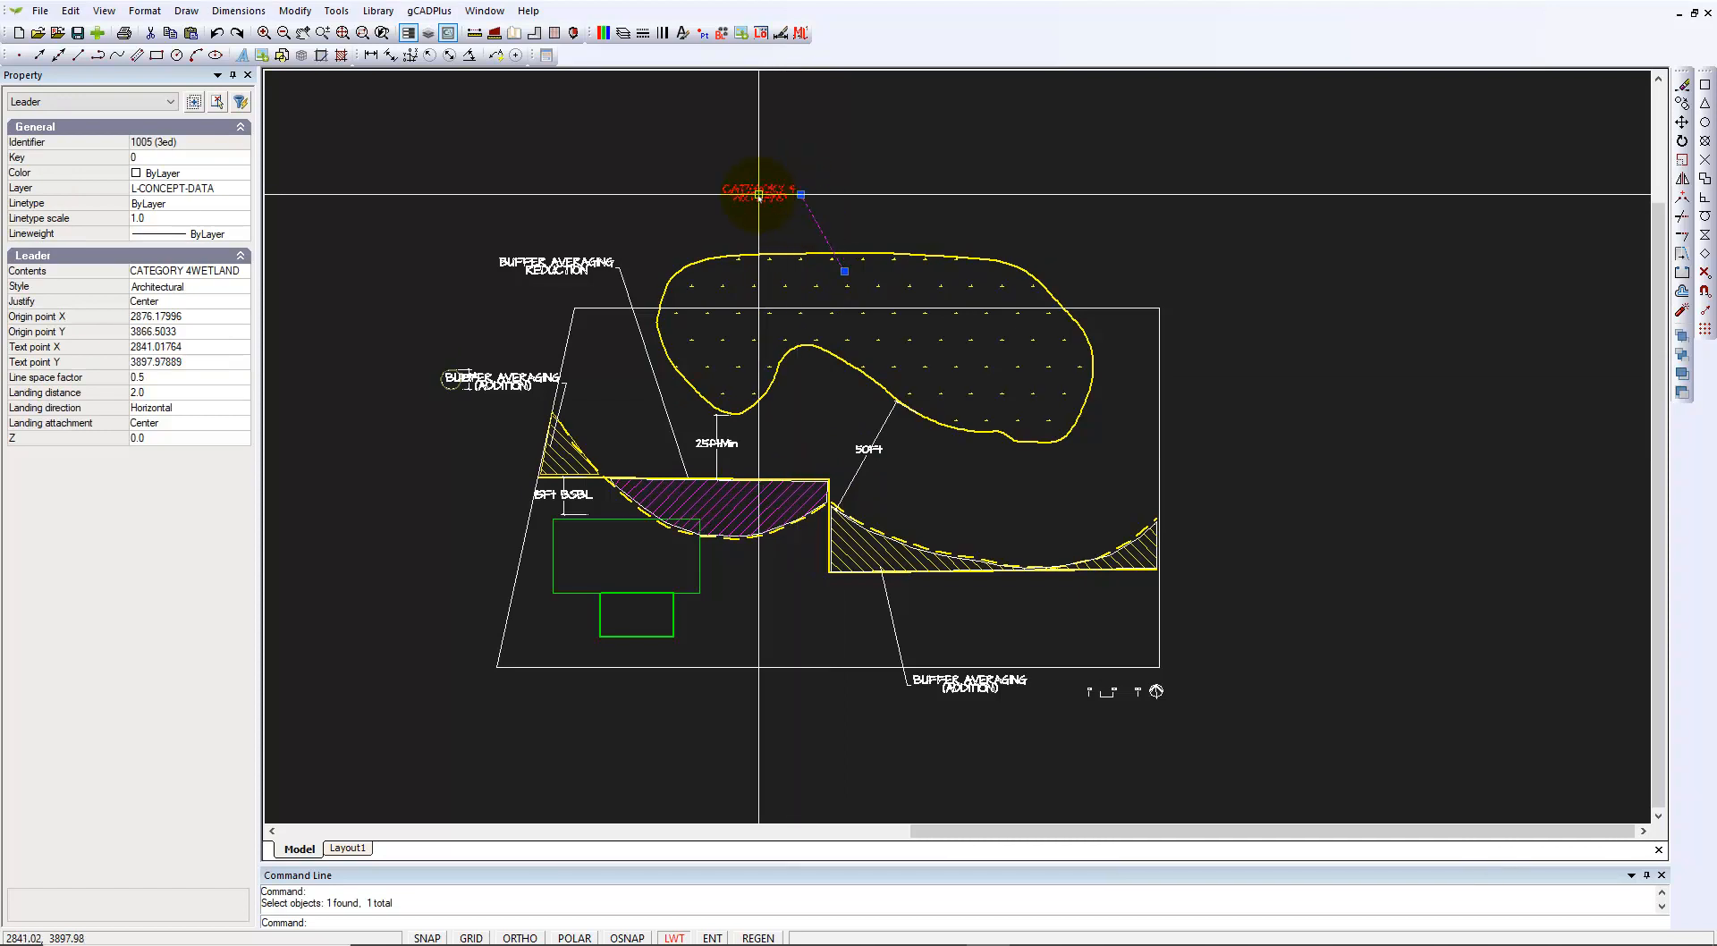
{"action": "key", "text": "Escape"}
{"action": "key", "text": "Escape"}
{"action": "scroll", "coordinate": [729, 652], "scroll_direction": "up", "scroll_amount": 1}
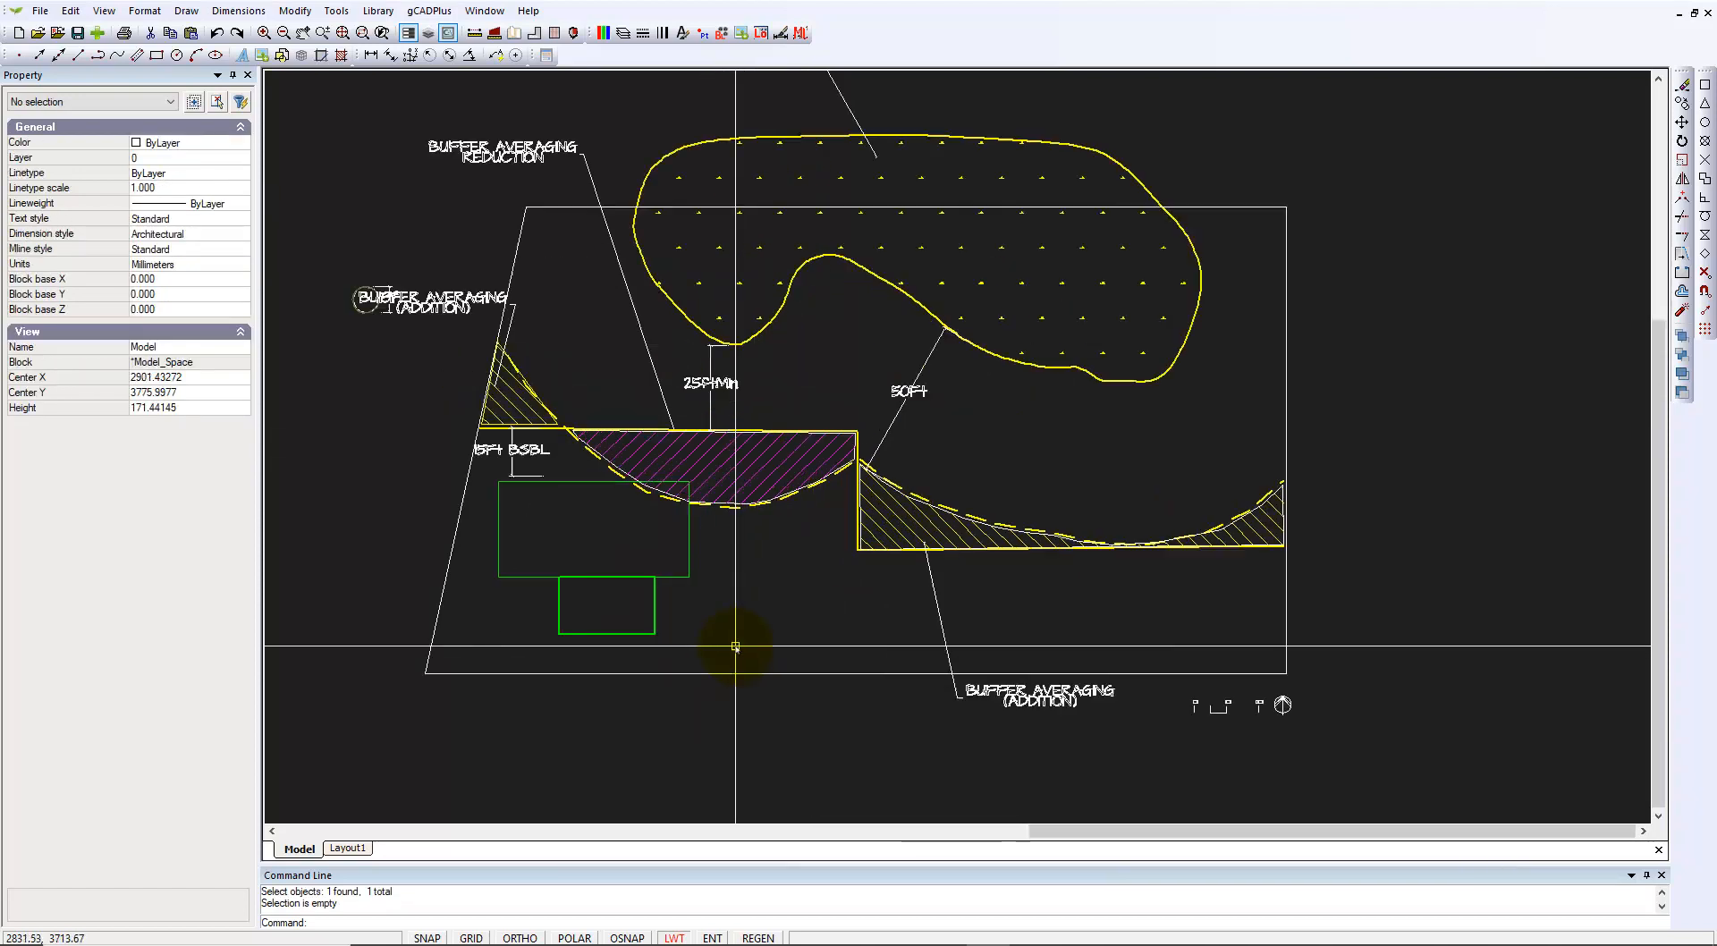
Step: Try to delete the stray circular symbol beside the left Buffer Averaging (Addition) leader and move the leader's text
{"action": "left_click", "coordinate": [689, 566]}
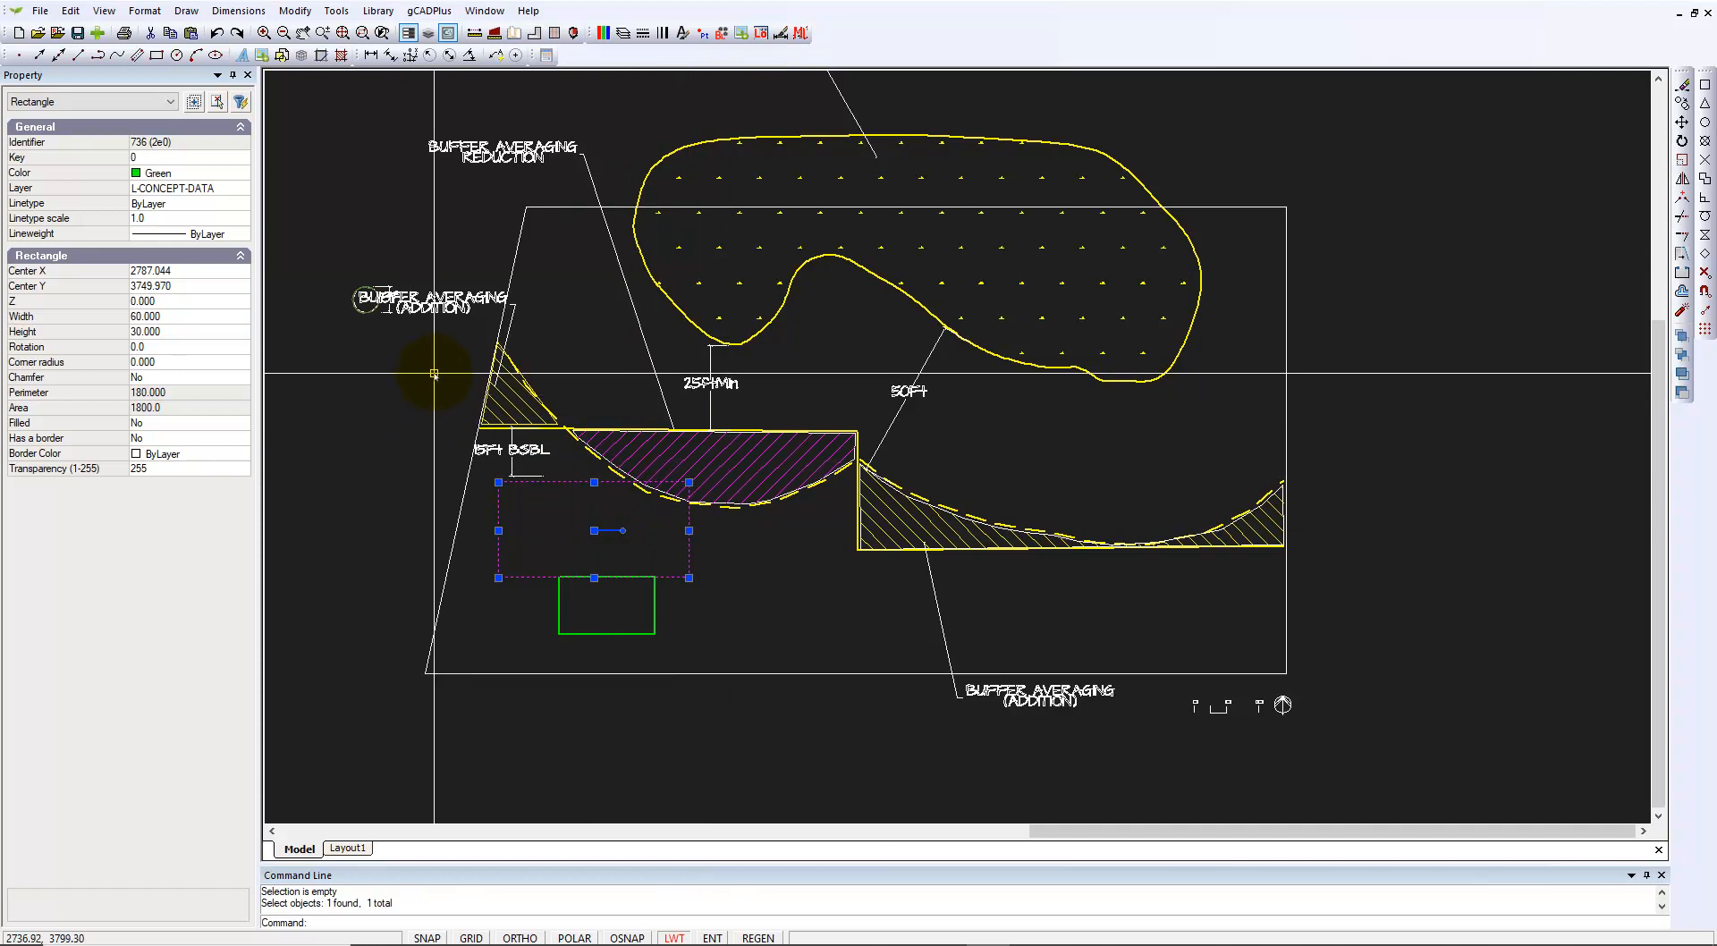
{"action": "left_click", "coordinate": [362, 313]}
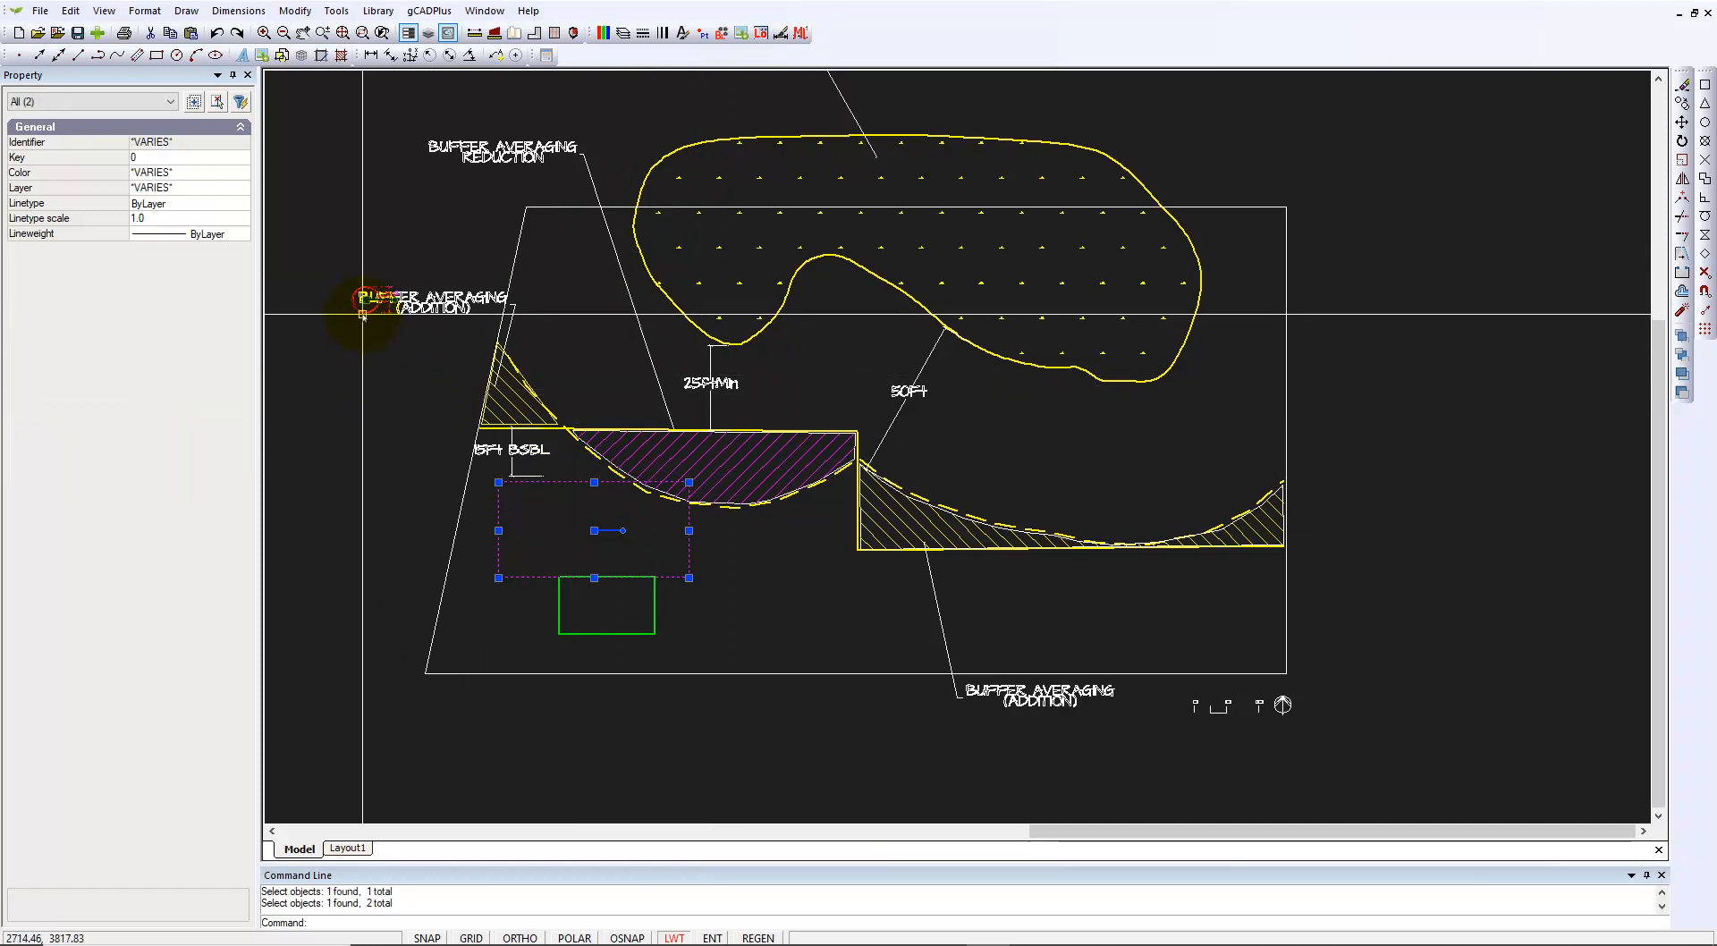
{"action": "key", "text": "Escape"}
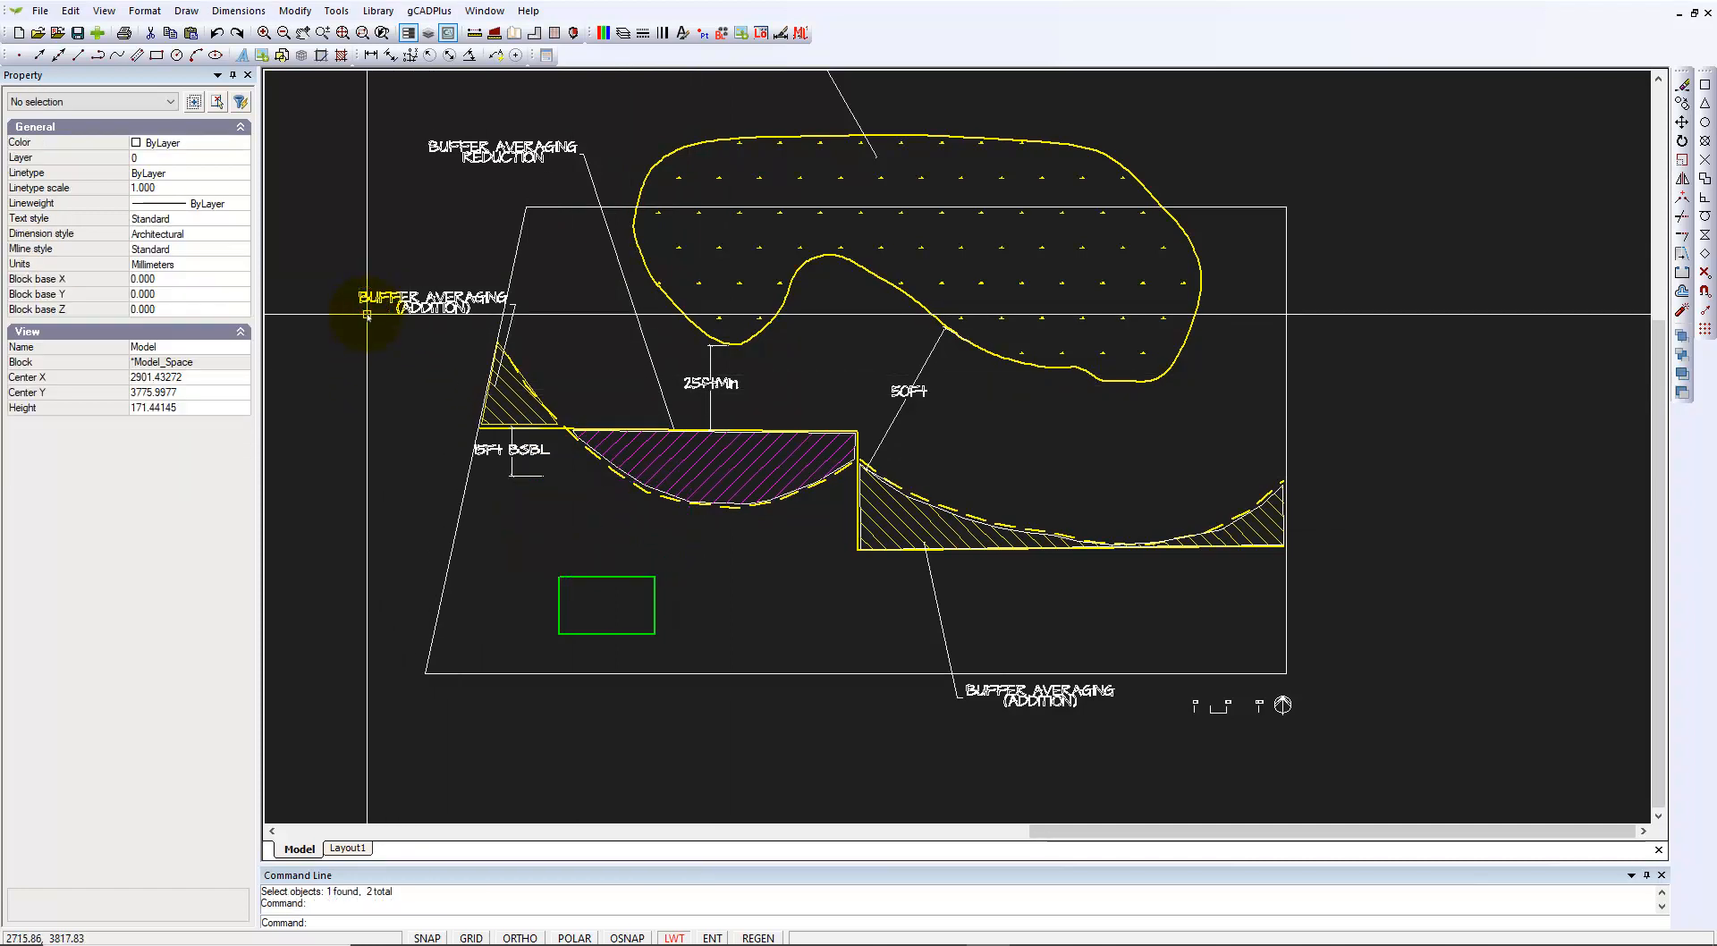
{"action": "left_click", "coordinate": [433, 305]}
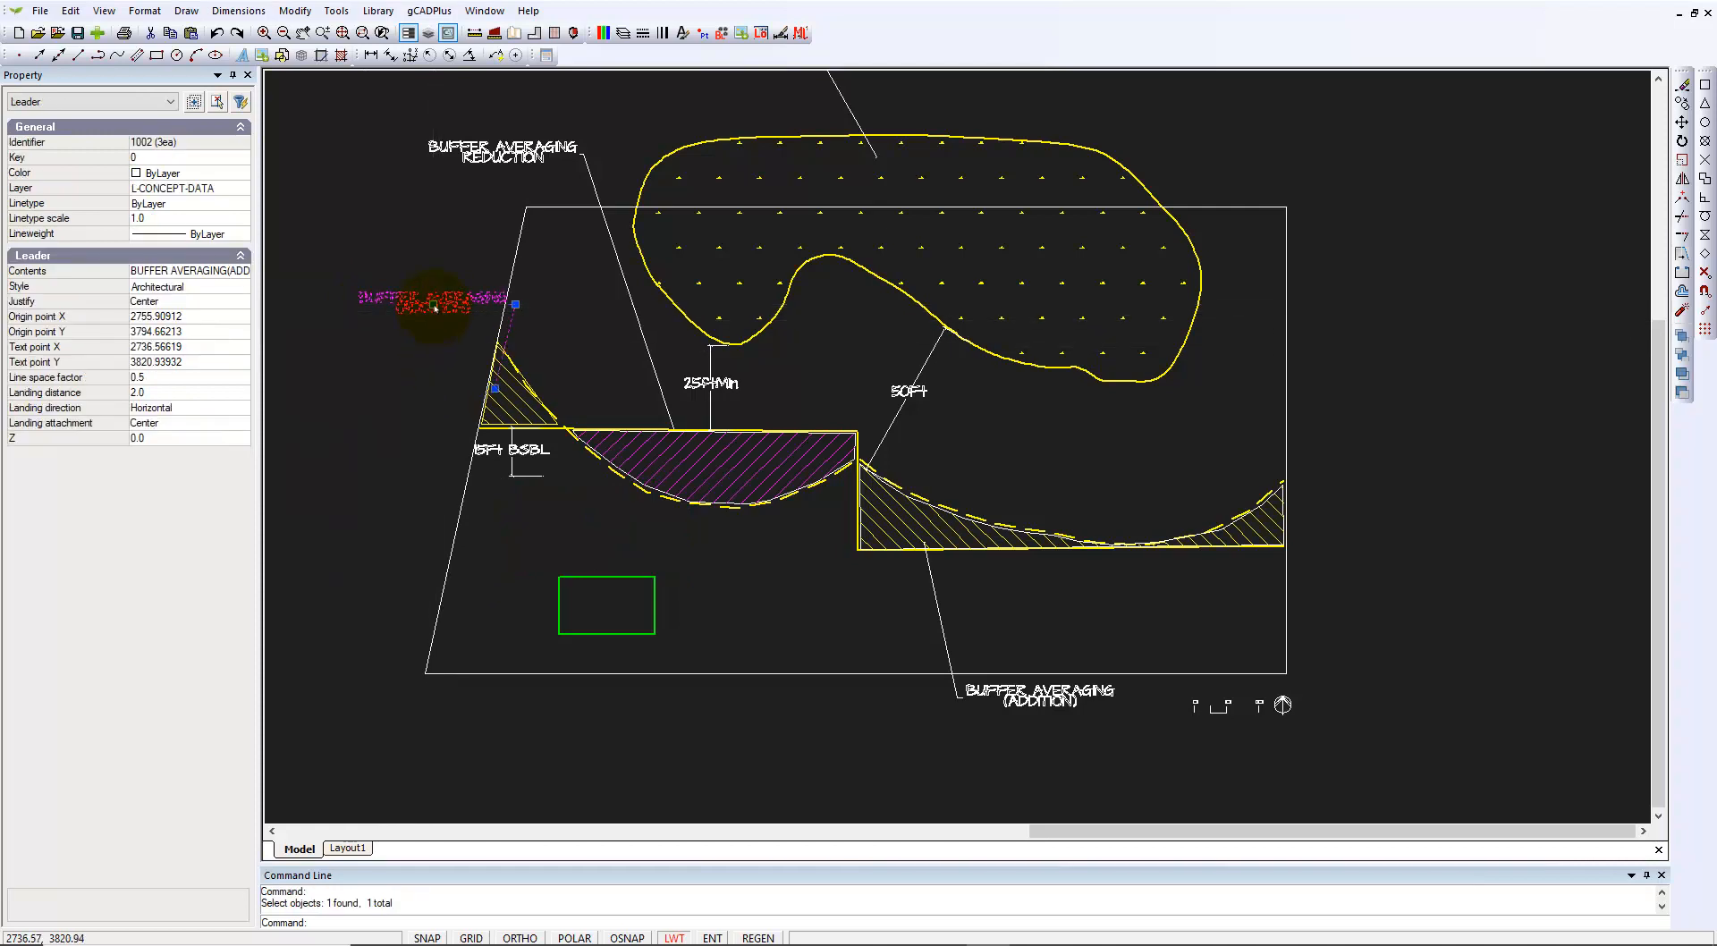
{"action": "left_click", "coordinate": [387, 305]}
{"action": "key", "text": "Escape"}
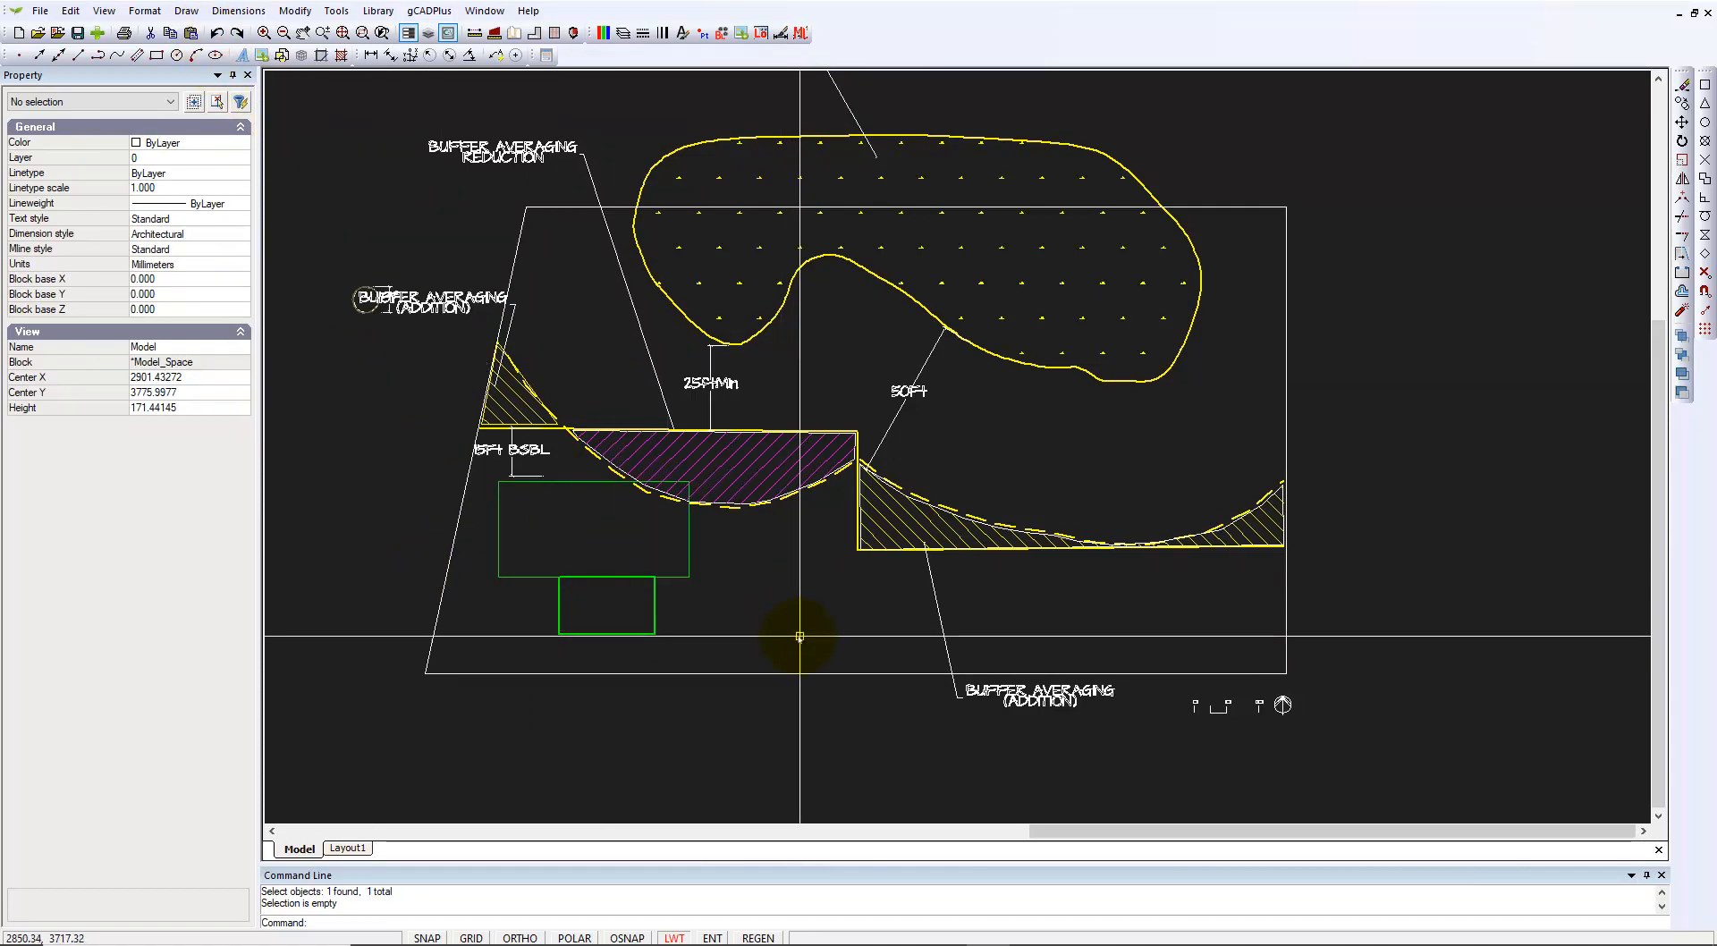
Step: Delete the stray circular symbol overlapping the left Buffer Averaging (Addition) leader text
{"action": "scroll", "coordinate": [397, 333], "scroll_direction": "up", "scroll_amount": 3}
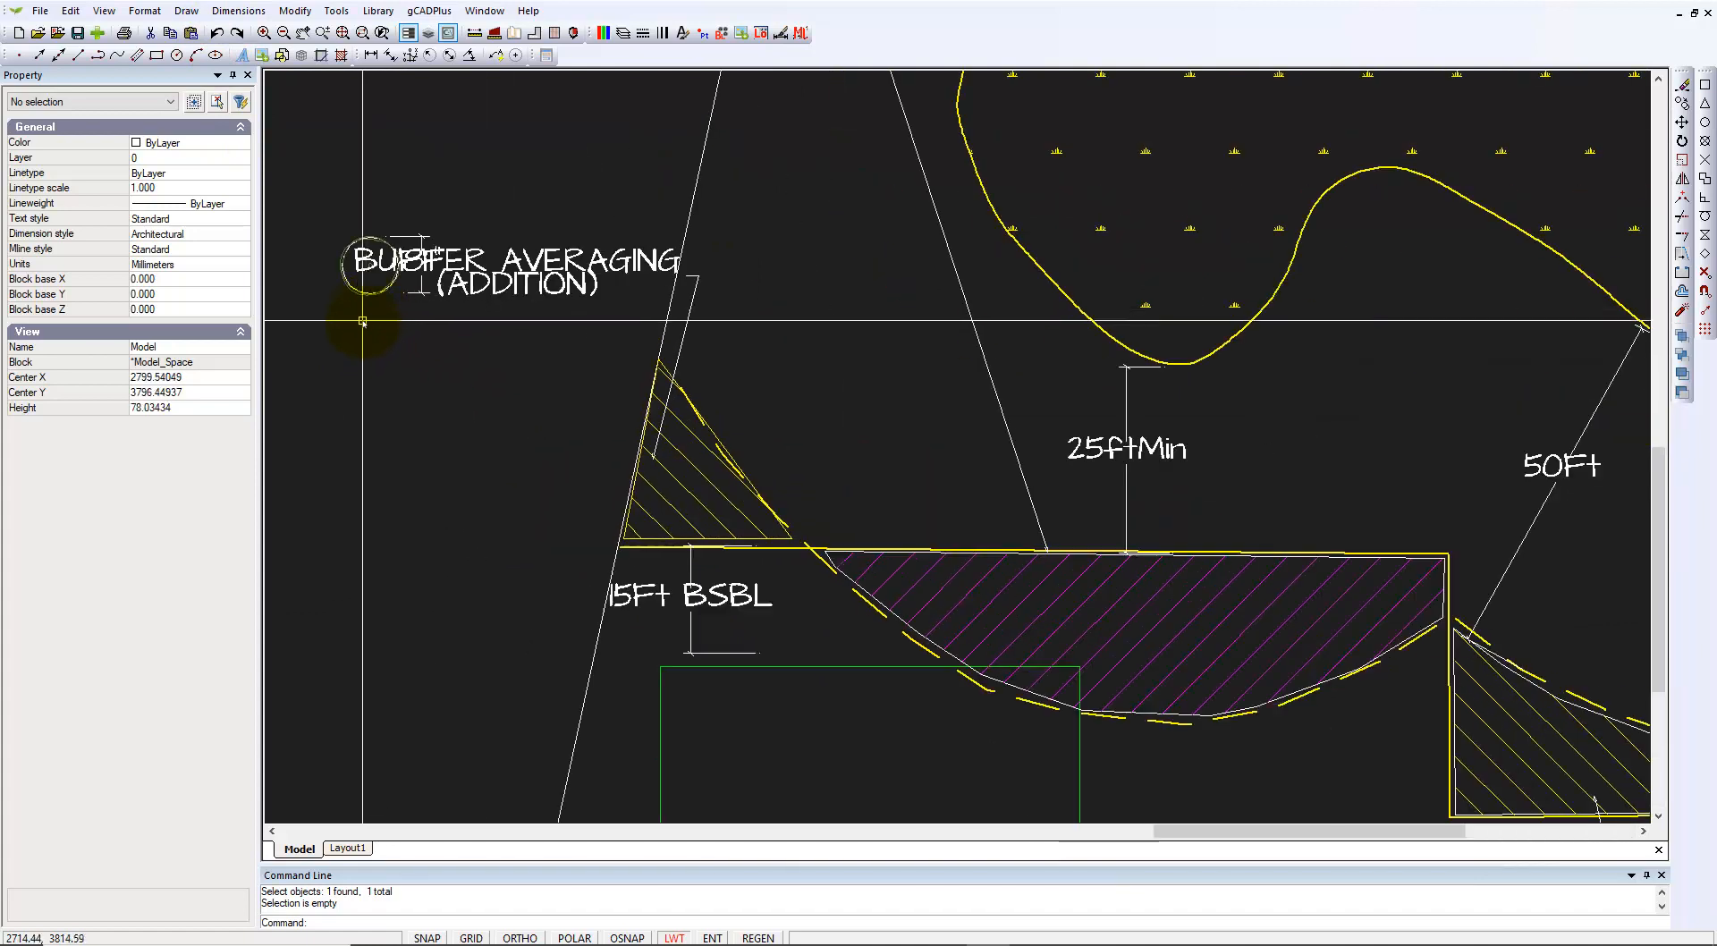
{"action": "left_click", "coordinate": [374, 297]}
{"action": "key", "text": "Escape"}
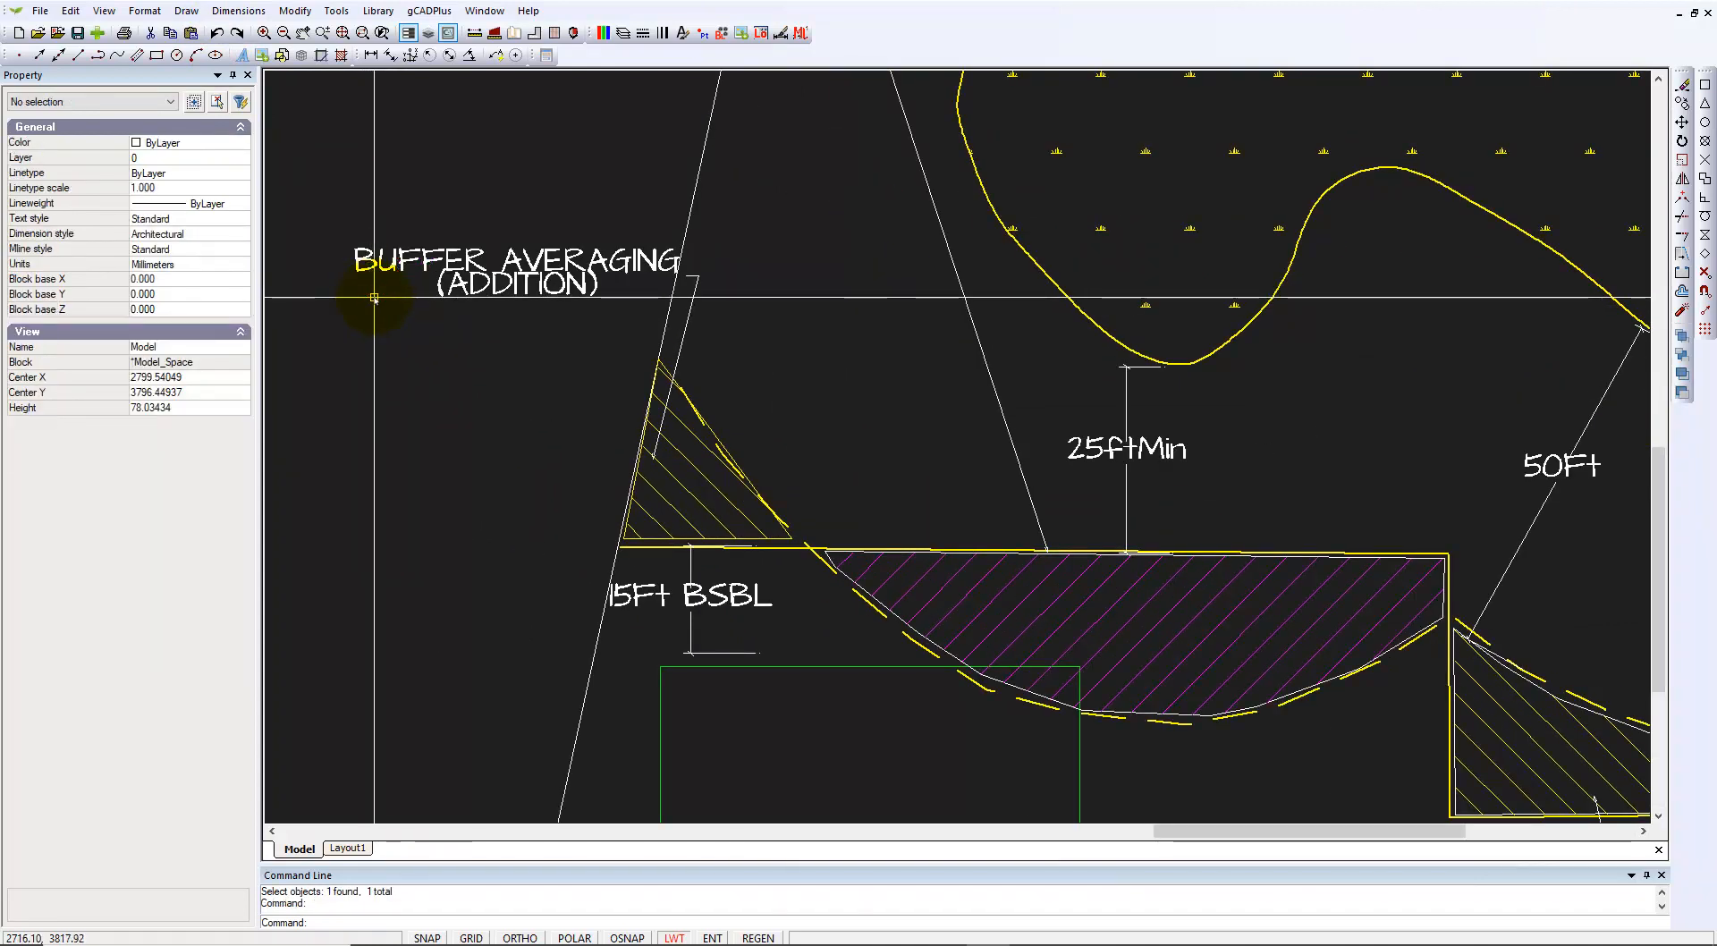
Step: Move the left Buffer Averaging (Addition) leader text farther left, clear of the site boundary
{"action": "left_click", "coordinate": [559, 269]}
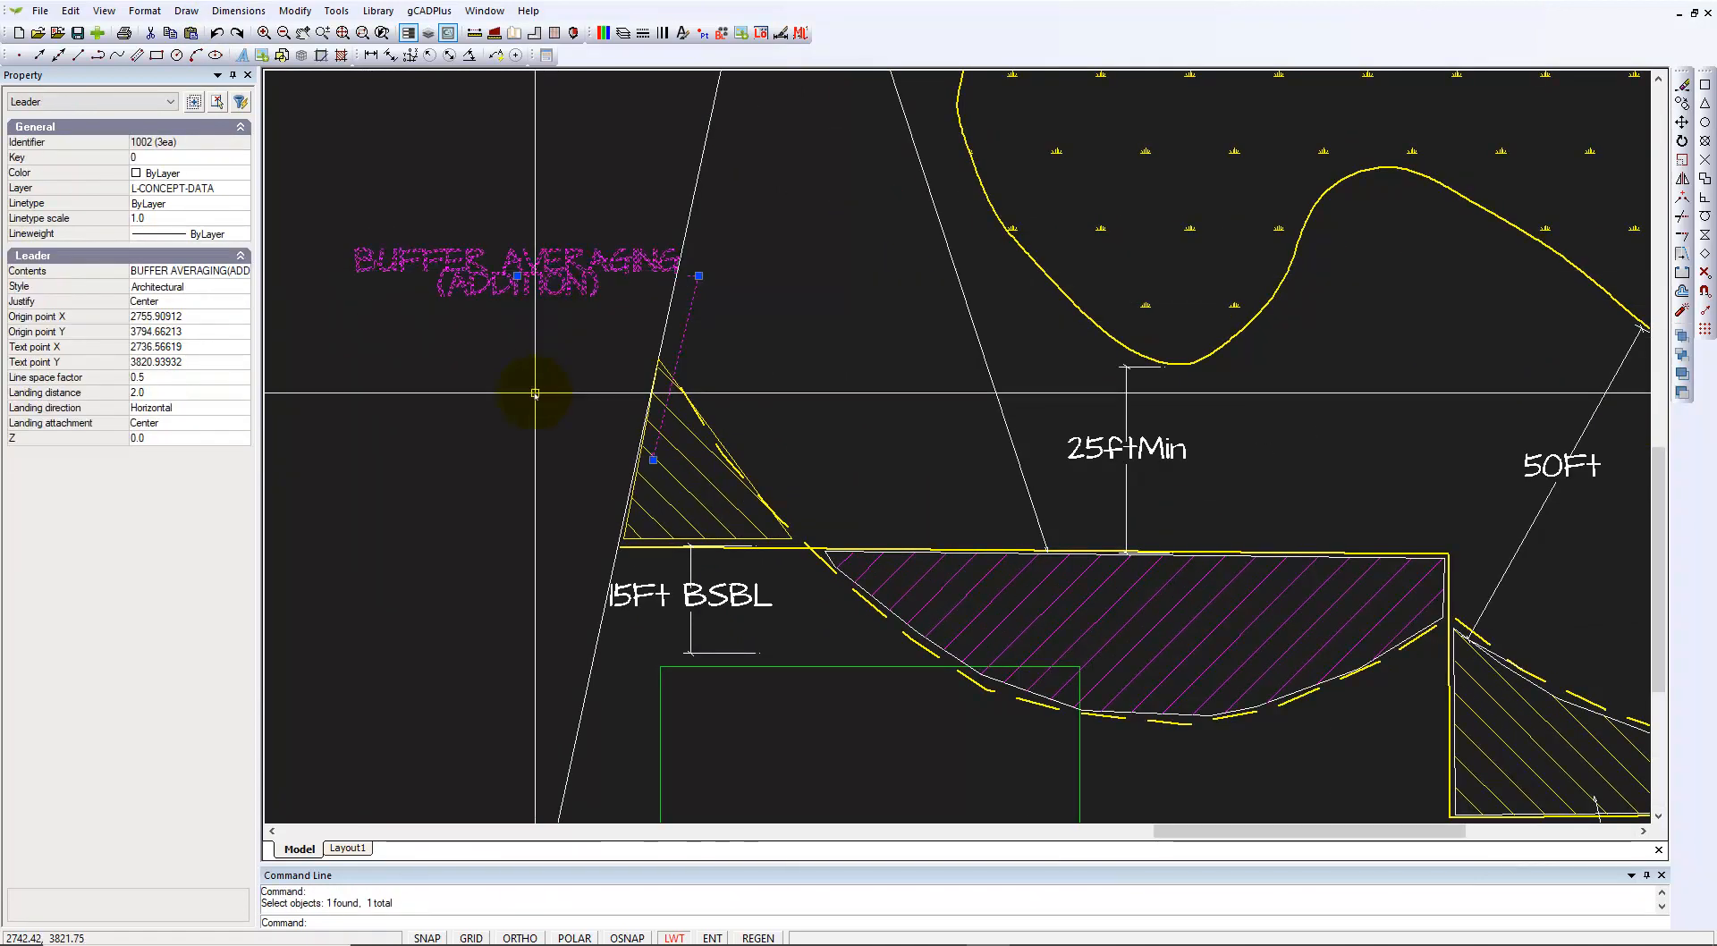
{"action": "scroll", "coordinate": [563, 367], "scroll_direction": "down", "scroll_amount": 2}
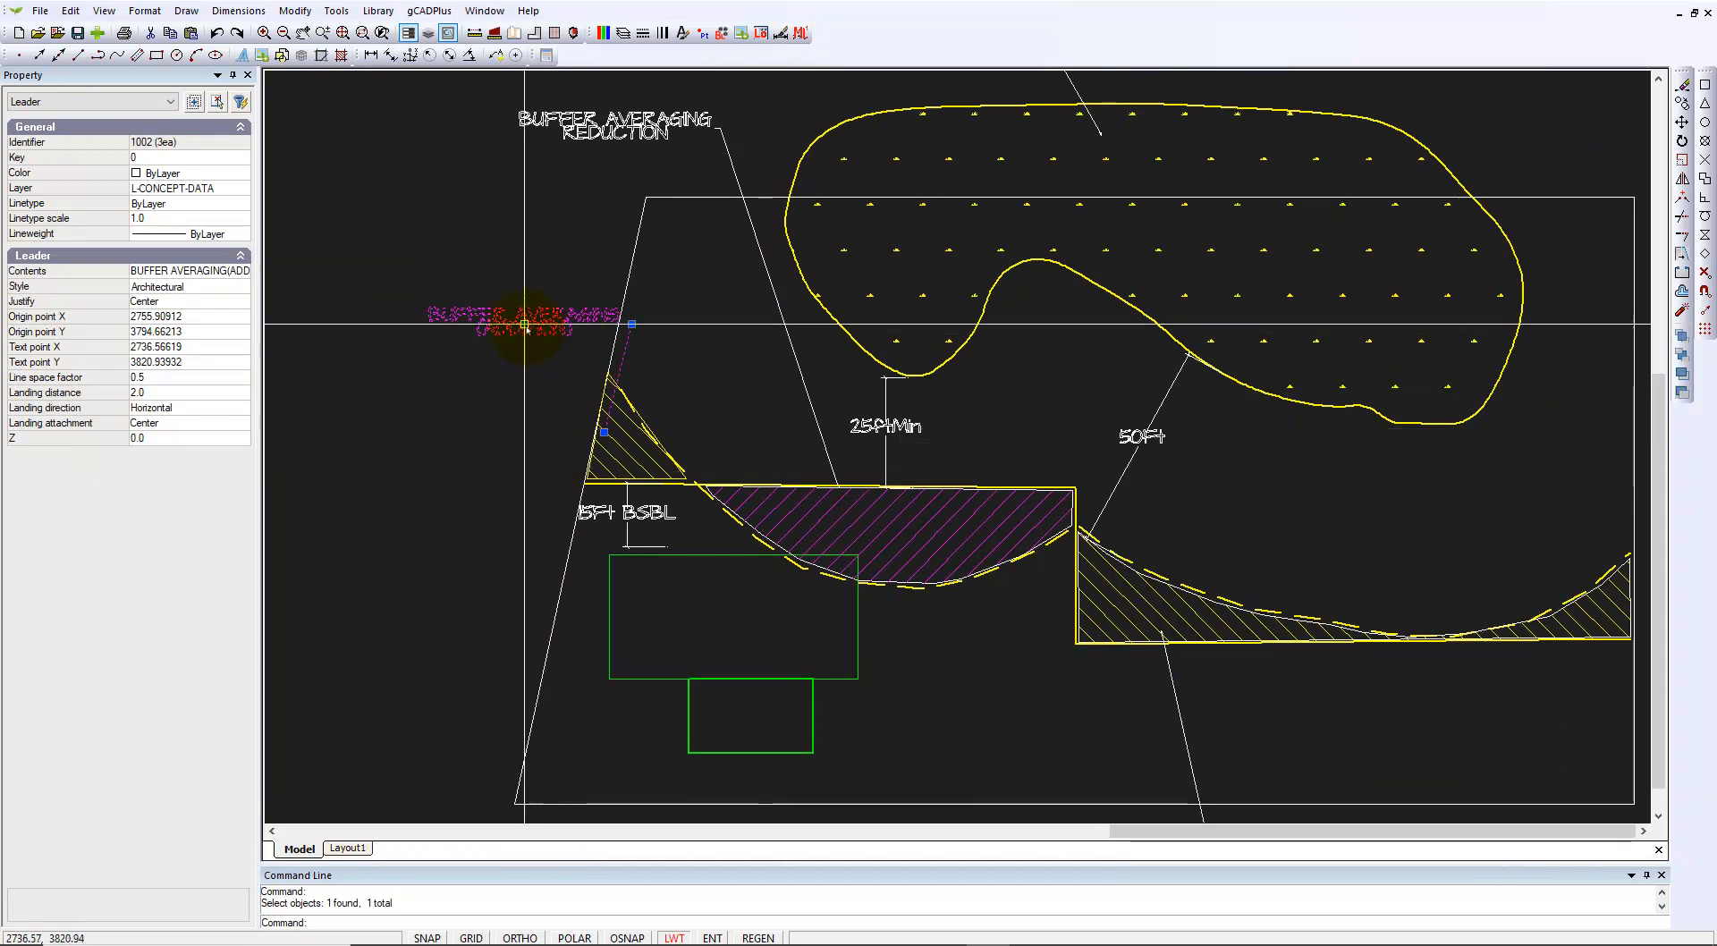
{"action": "left_click", "coordinate": [464, 337]}
{"action": "key", "text": "Escape"}
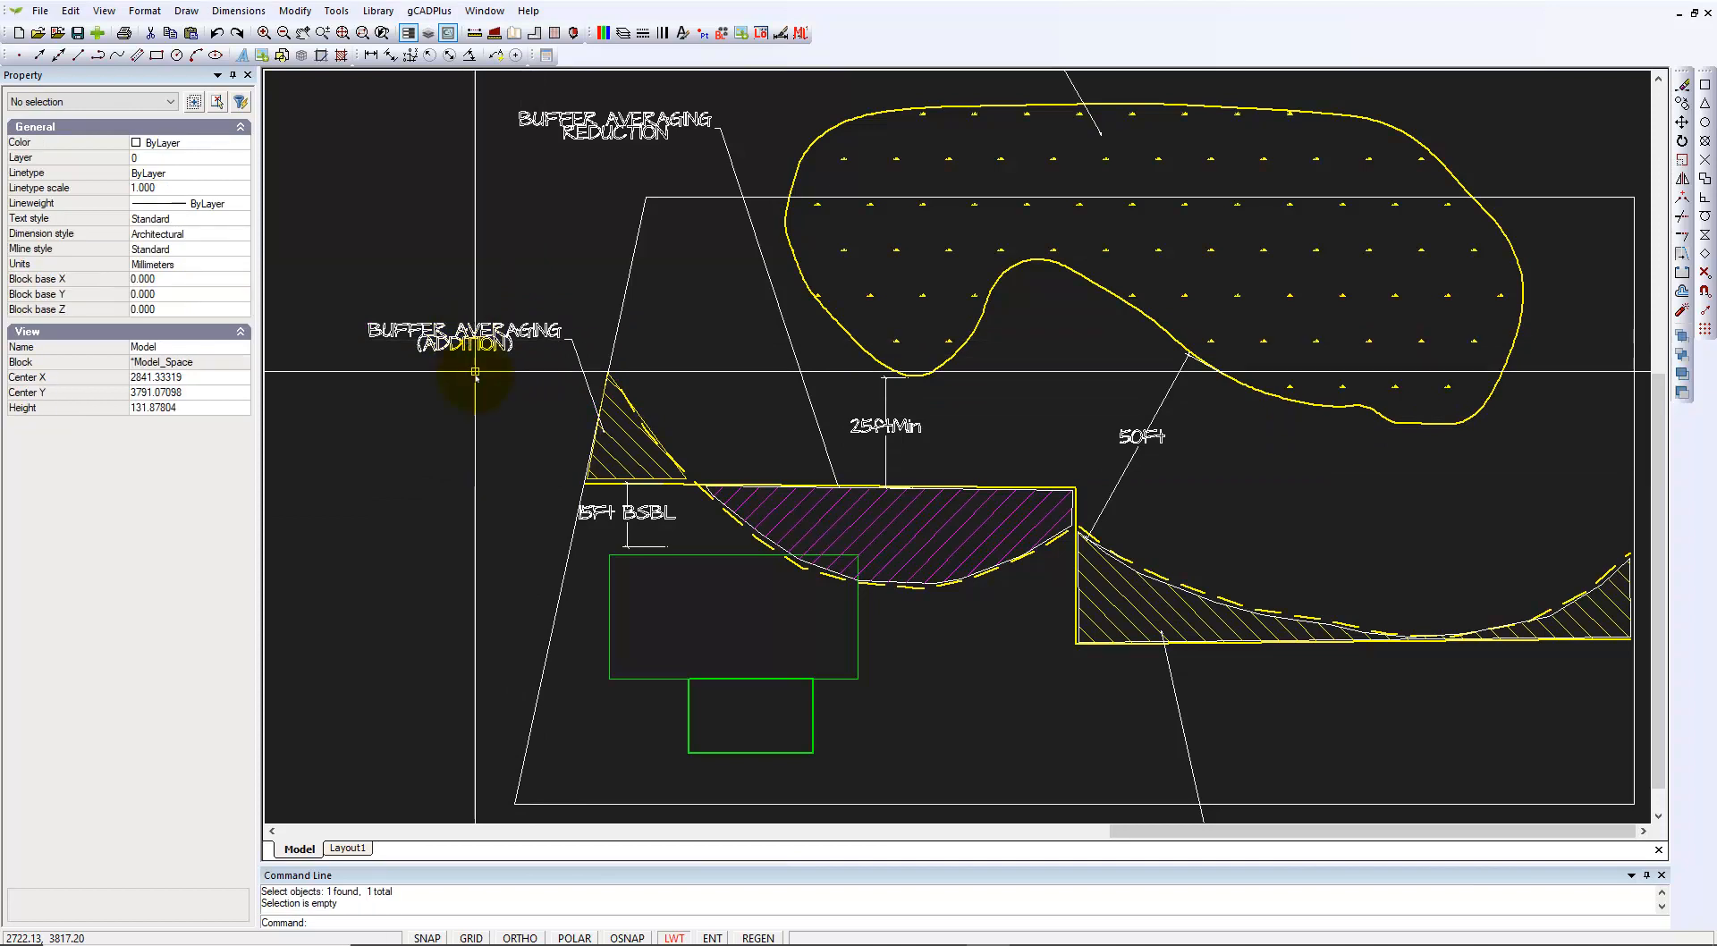
Step: Set the arrow size of the Architectural dimension style to 2
{"action": "scroll", "coordinate": [1011, 656], "scroll_direction": "down", "scroll_amount": 2}
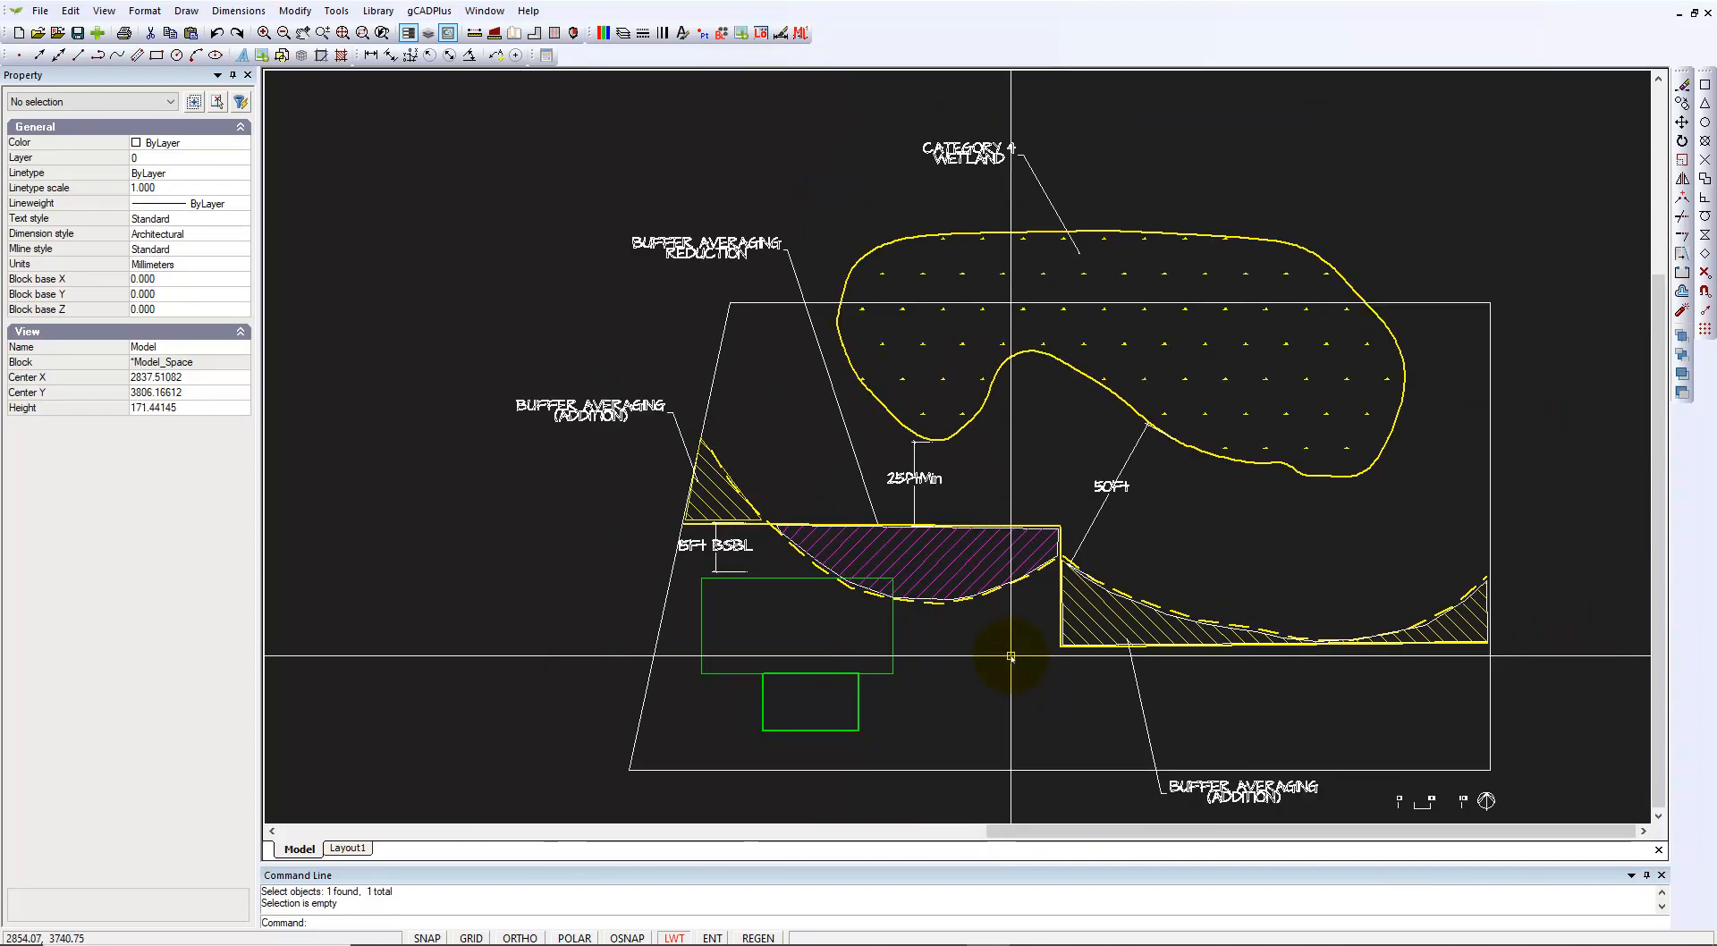
{"action": "mouse_move", "coordinate": [939, 636]}
{"action": "middle_mouse_down"}
{"action": "mouse_move", "coordinate": [889, 592]}
{"action": "mouse_move", "coordinate": [871, 599]}
{"action": "middle_mouse_up"}
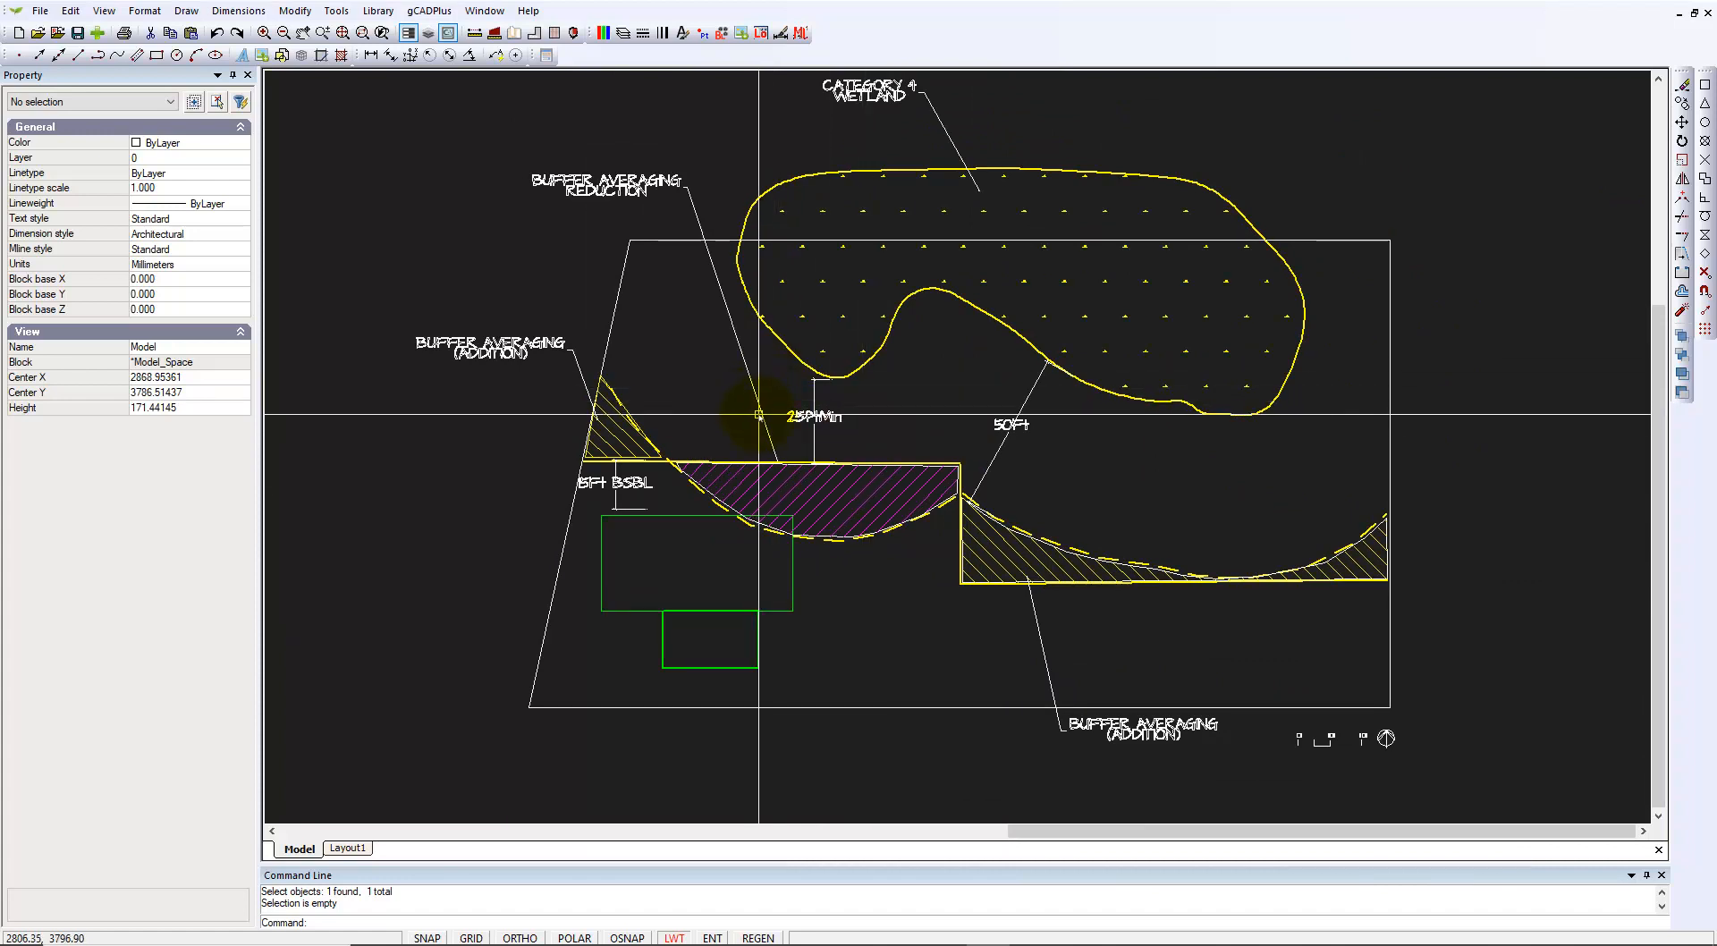
{"action": "scroll", "coordinate": [758, 415], "scroll_direction": "up", "scroll_amount": 2}
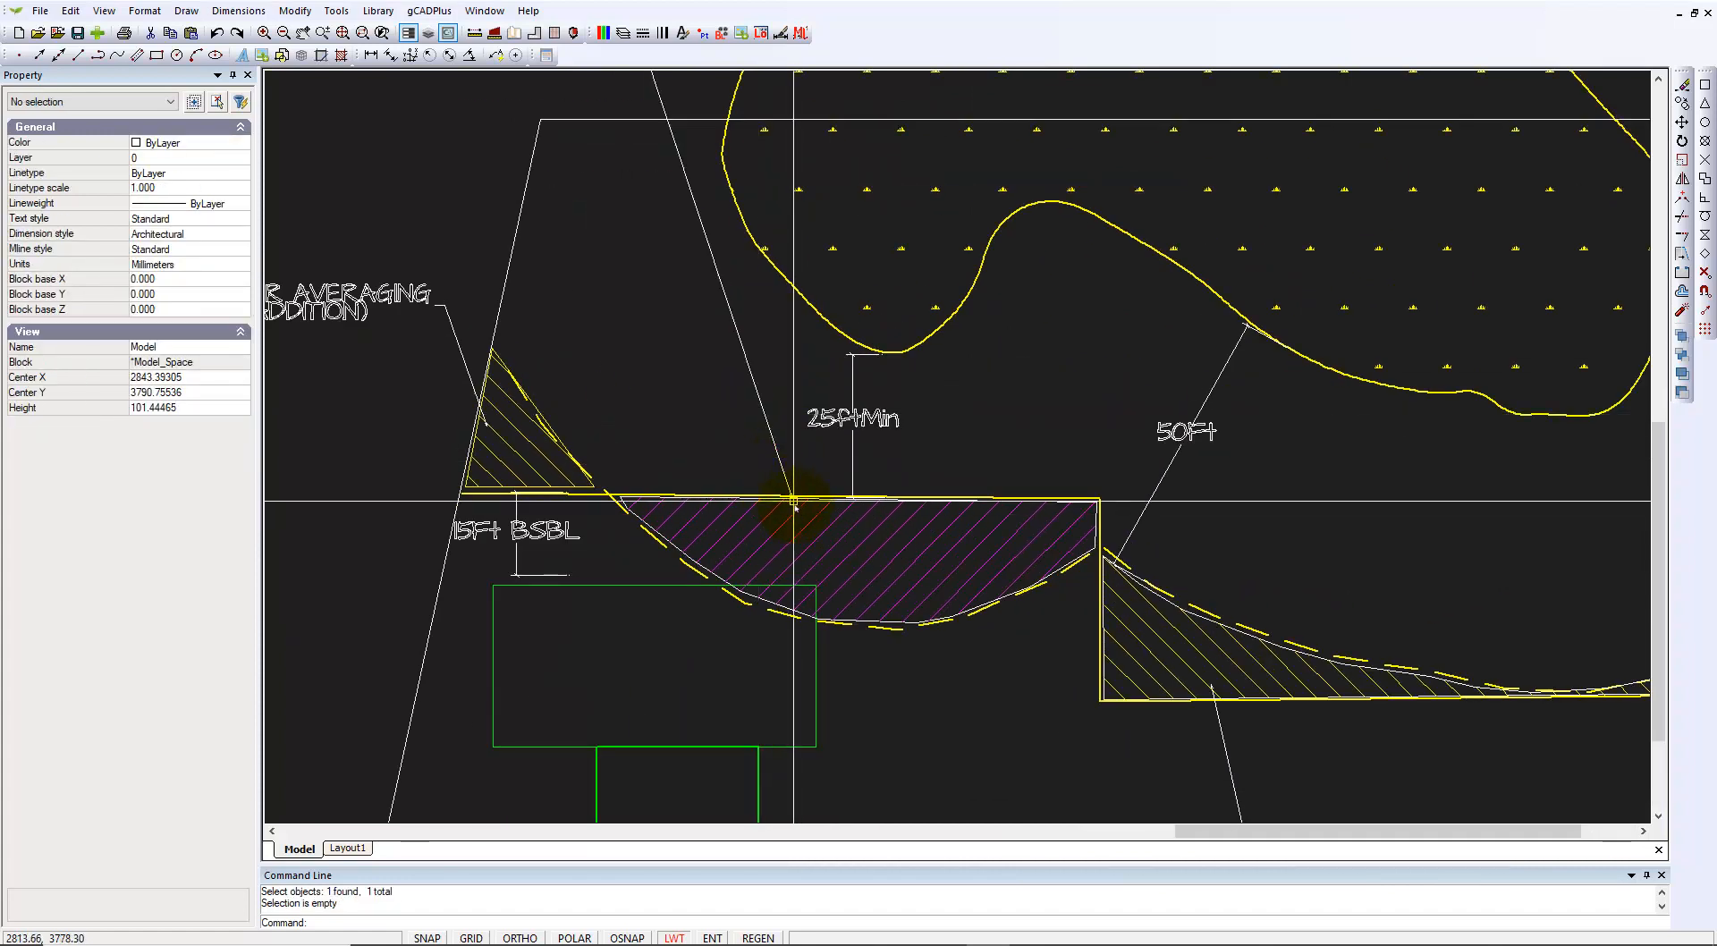
{"action": "scroll", "coordinate": [798, 516], "scroll_direction": "up", "scroll_amount": 9}
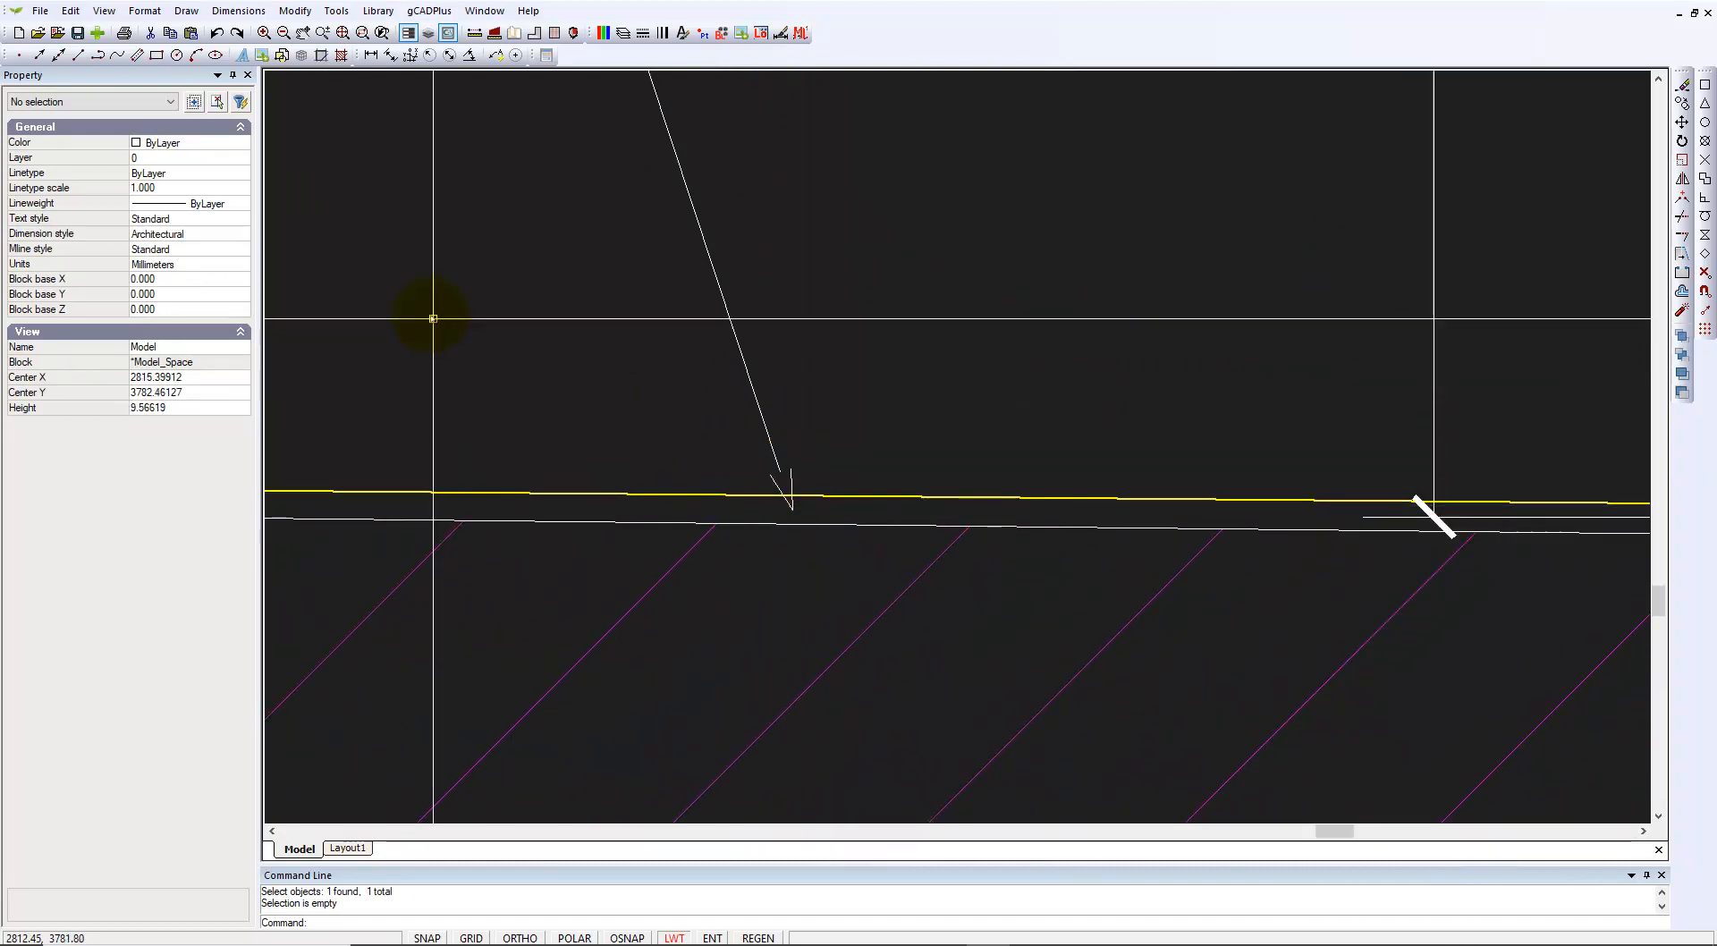
{"action": "left_click", "coordinate": [238, 11]}
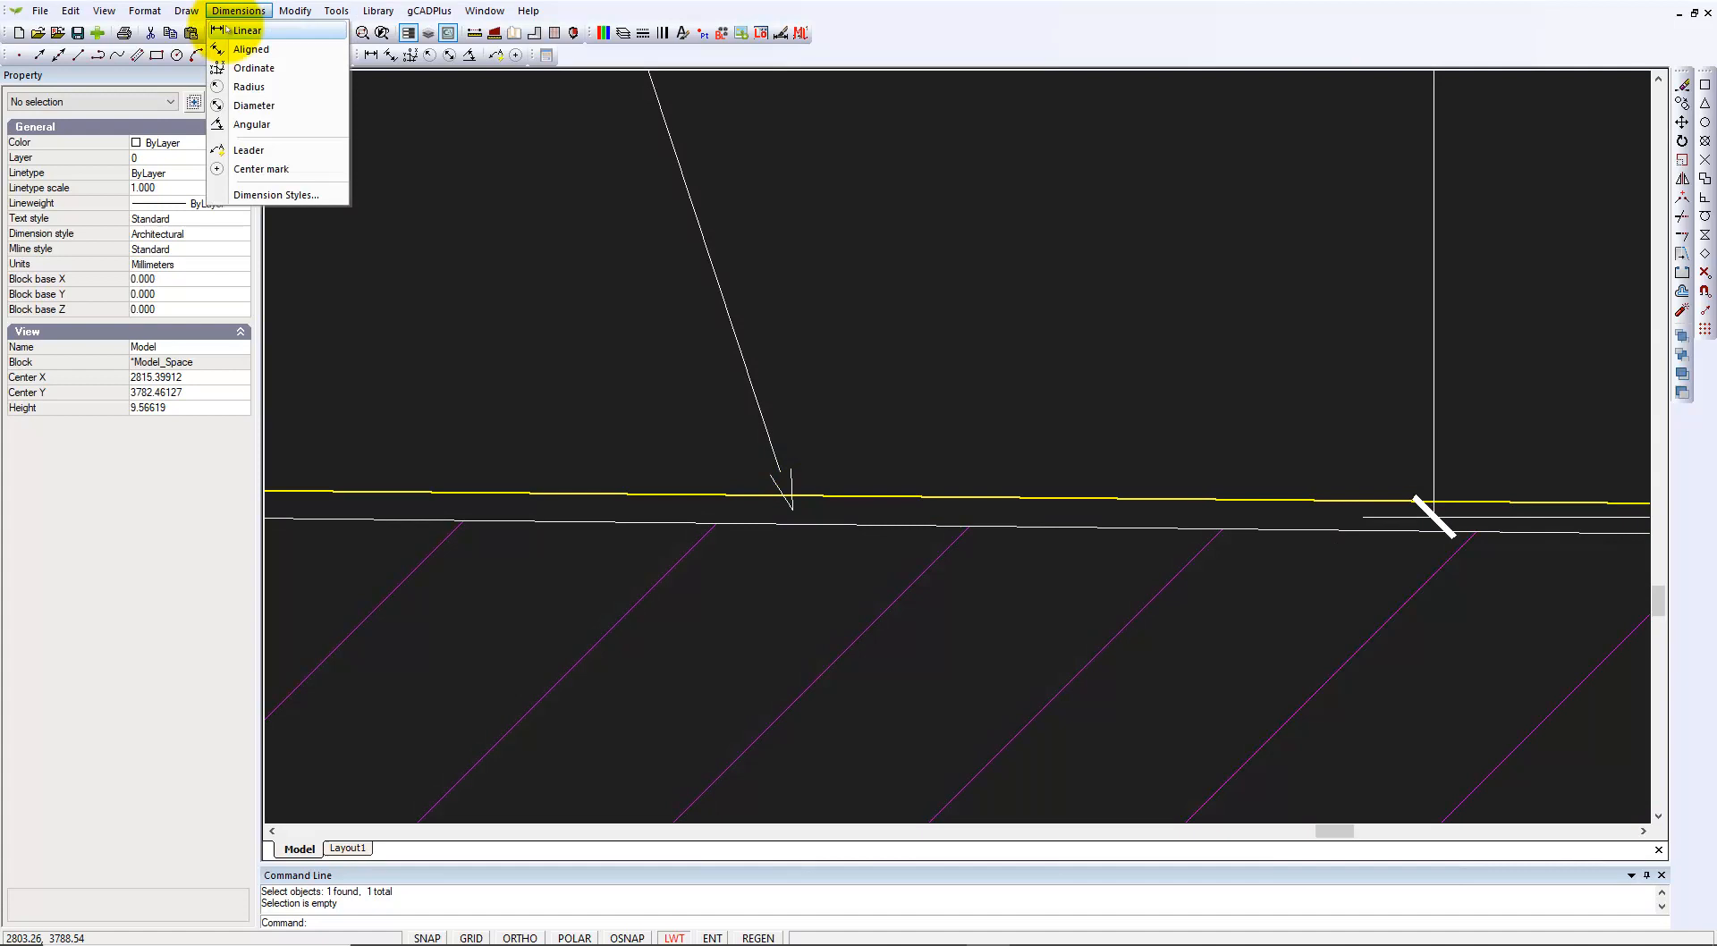
{"action": "left_click", "coordinate": [292, 199]}
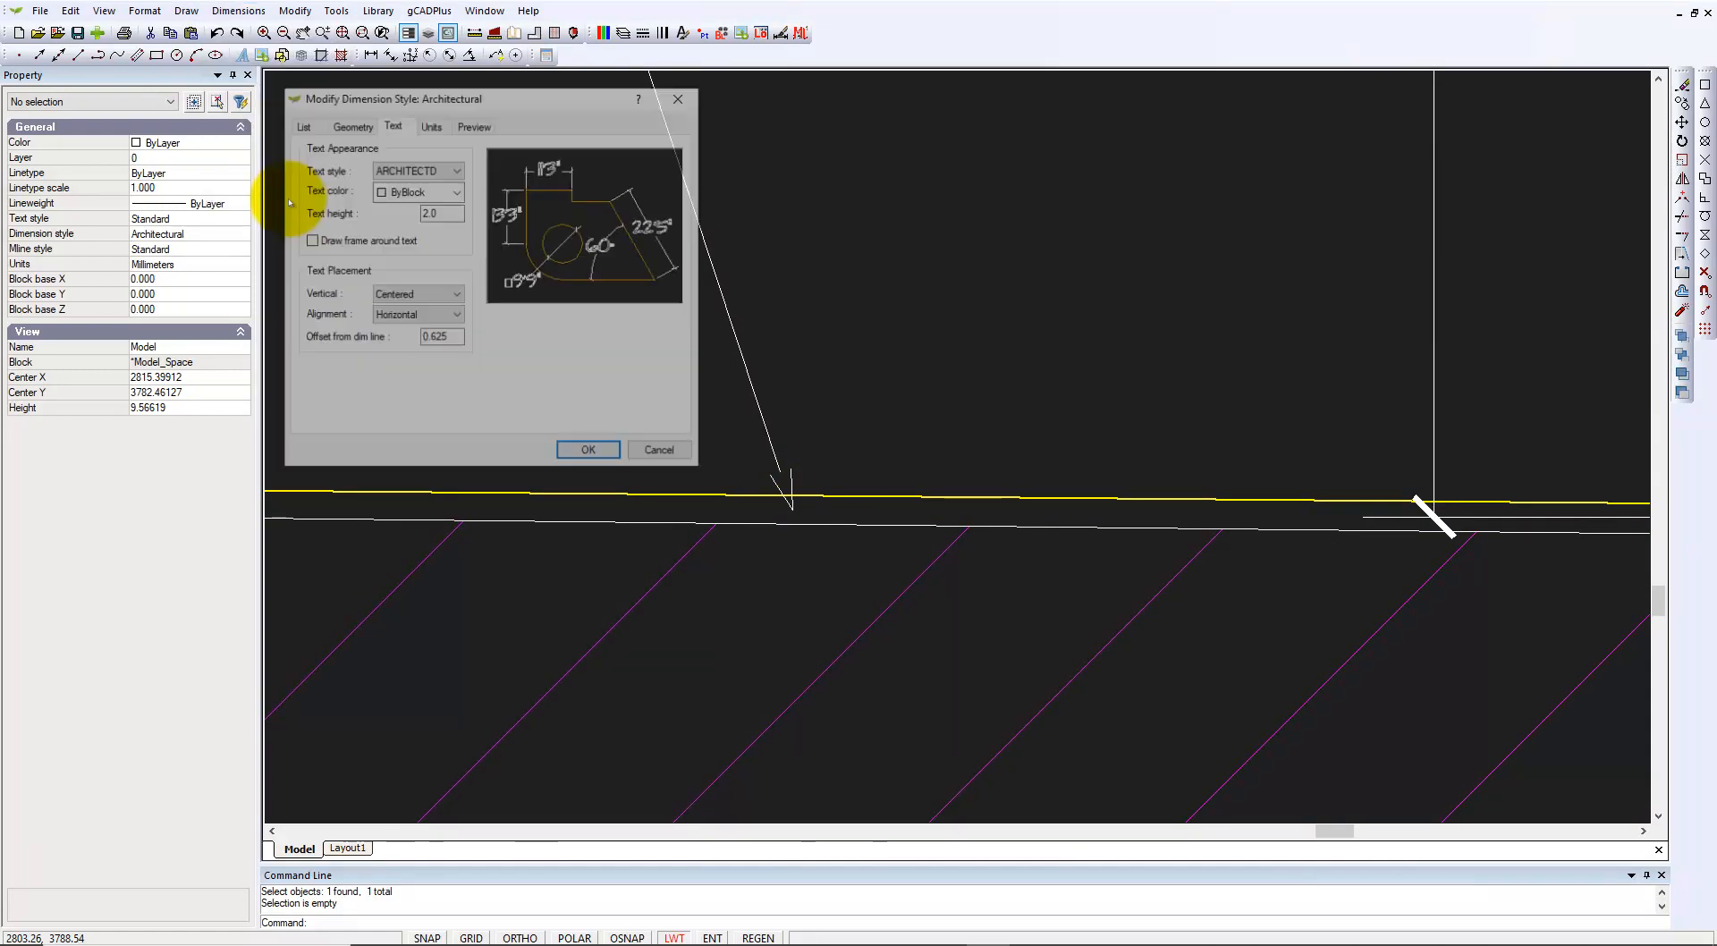
{"action": "left_click", "coordinate": [301, 128]}
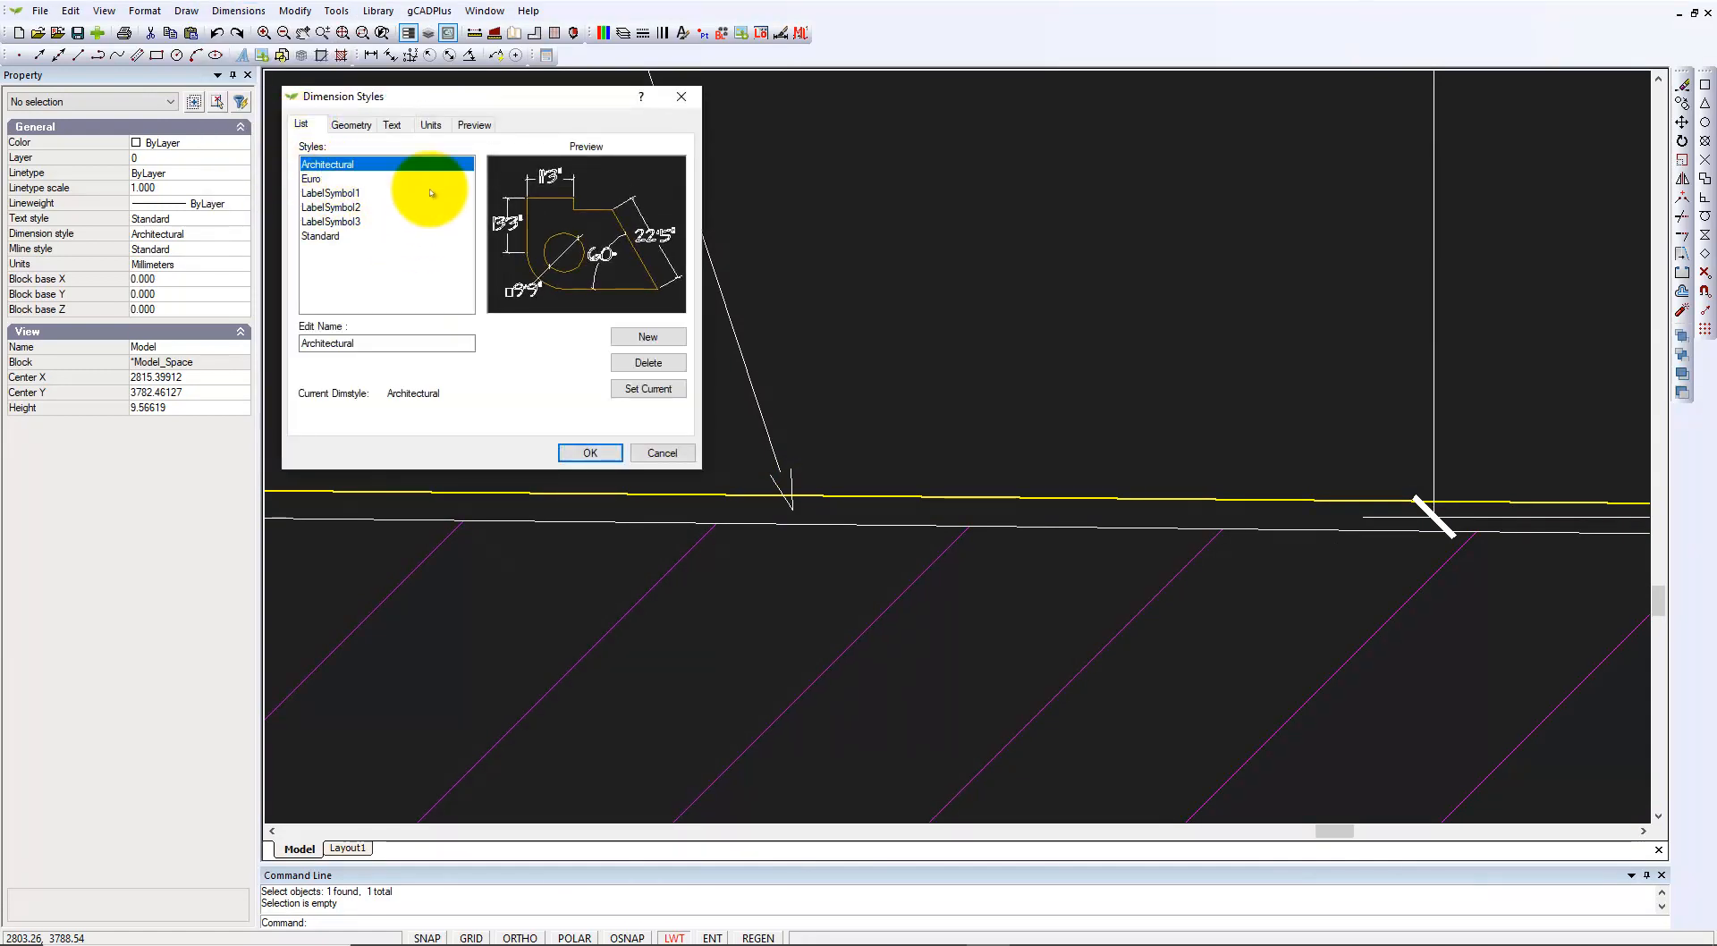
{"action": "left_click", "coordinate": [361, 128]}
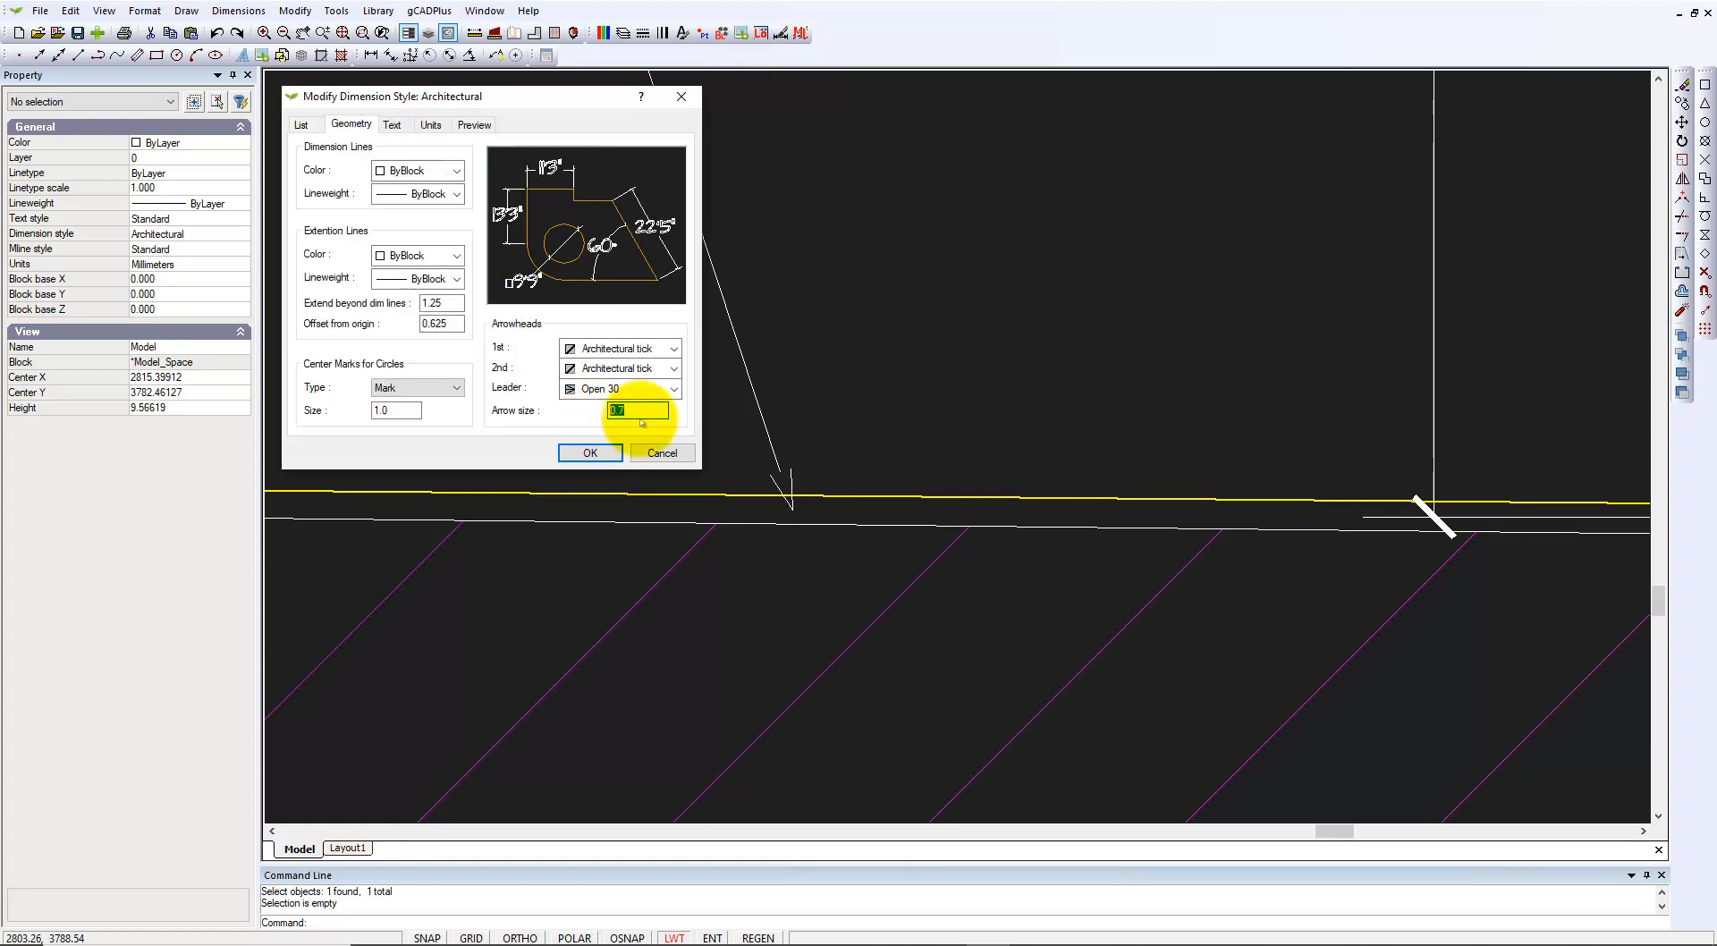
{"action": "left_click", "coordinate": [640, 420]}
{"action": "type", "text": "2"}
{"action": "key", "text": "Return"}
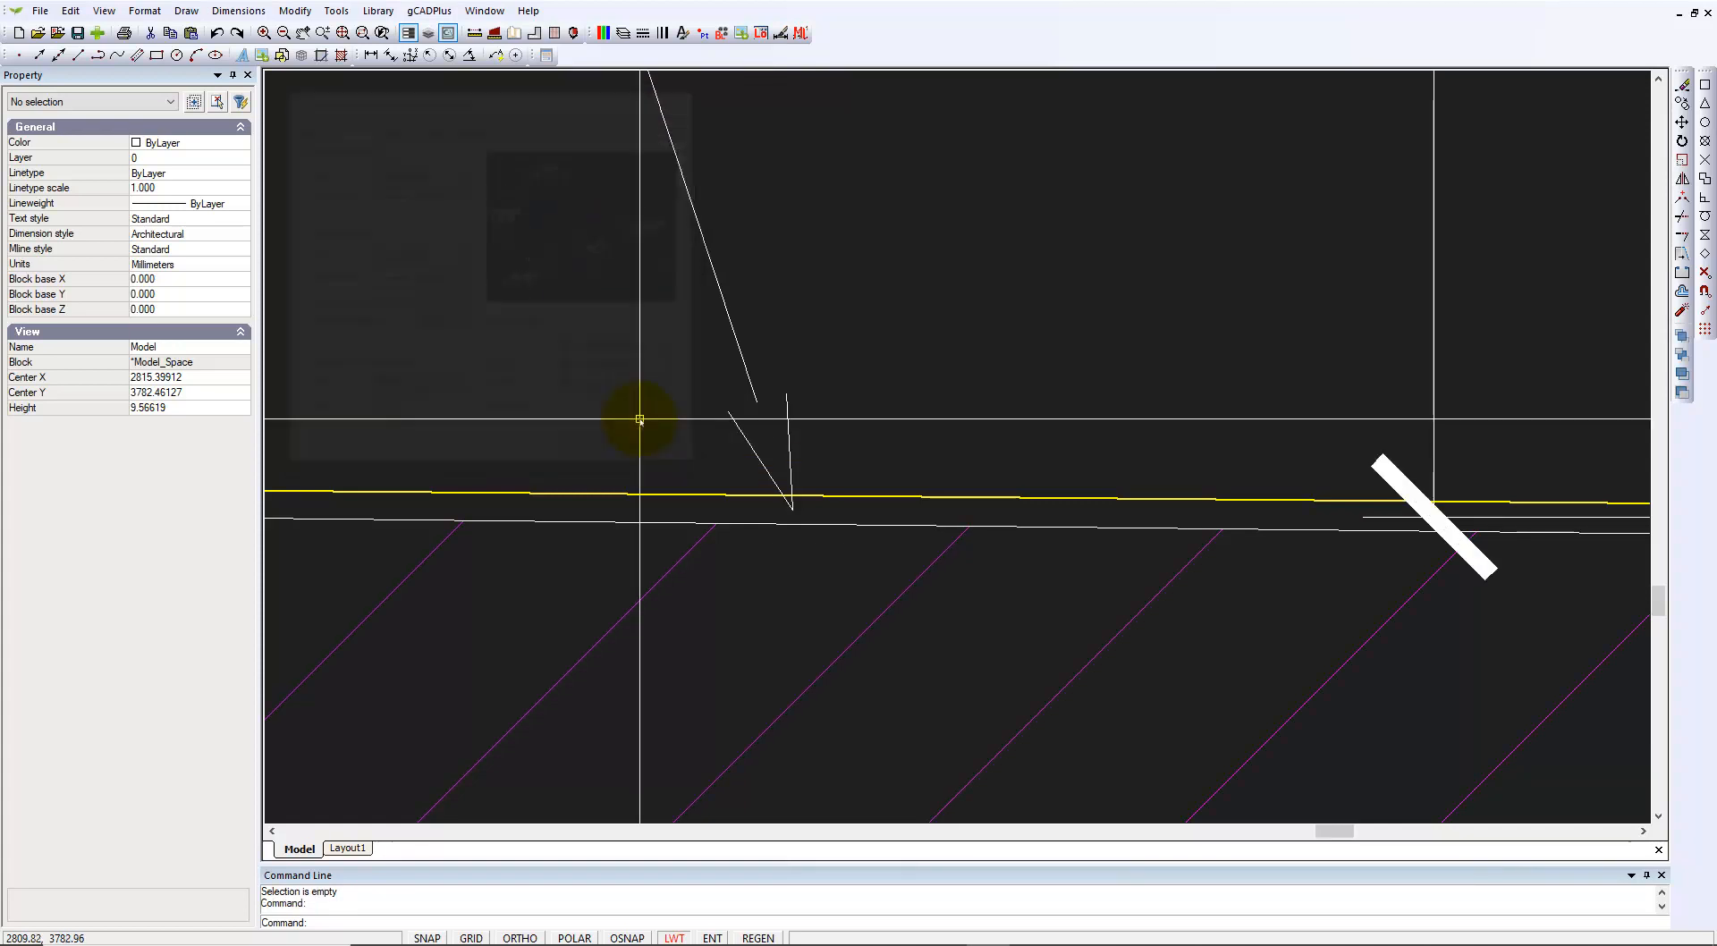
Step: Set the leader arrowhead of the Architectural dimension style to Closed filled
{"action": "scroll", "coordinate": [888, 394], "scroll_direction": "down", "scroll_amount": 5}
{"action": "scroll", "coordinate": [888, 393], "scroll_direction": "down", "scroll_amount": 4}
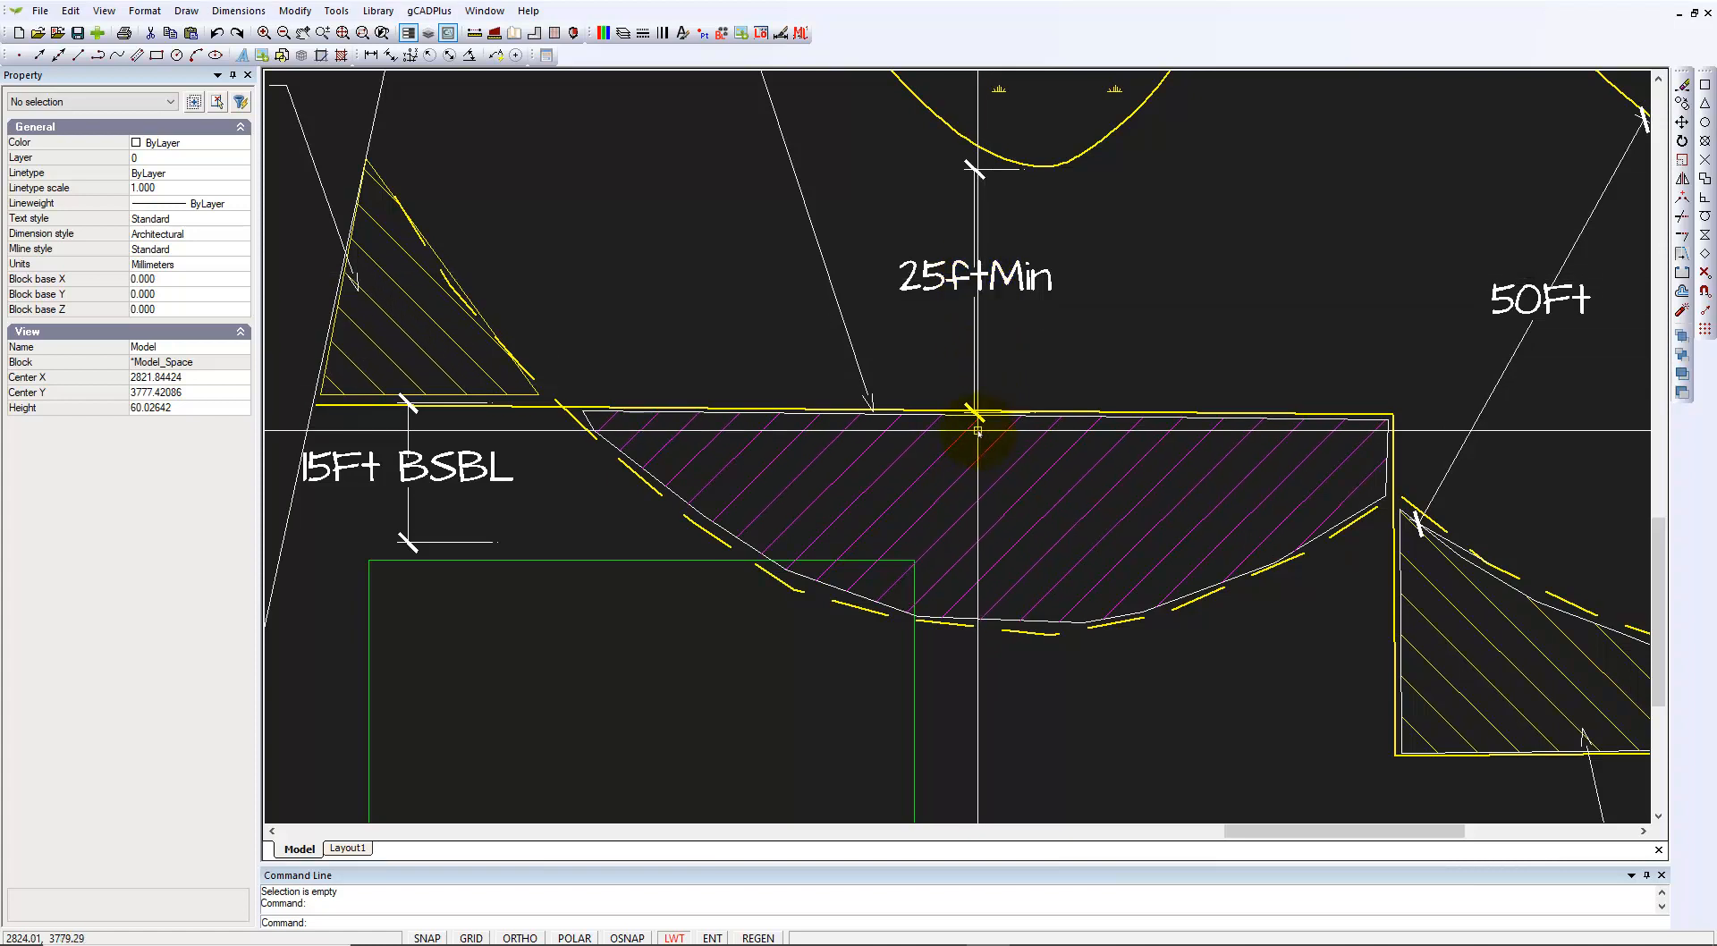
{"action": "scroll", "coordinate": [1006, 384], "scroll_direction": "down", "scroll_amount": 2}
{"action": "scroll", "coordinate": [897, 383], "scroll_direction": "up", "scroll_amount": 6}
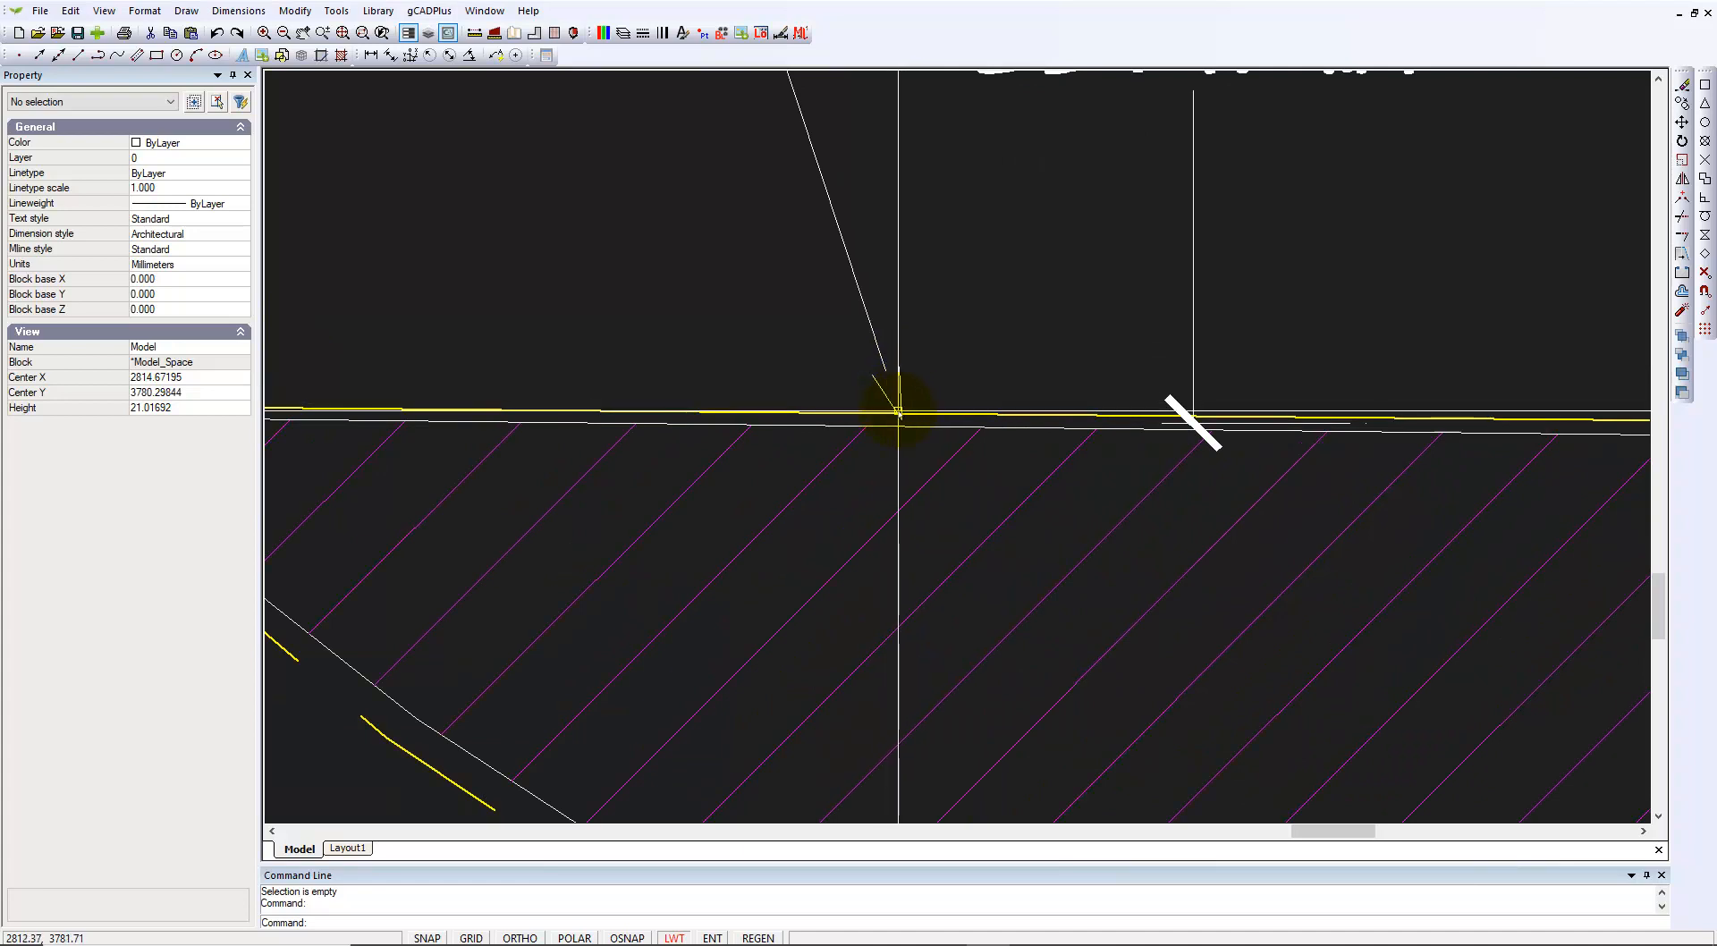
{"action": "left_click", "coordinate": [257, 14]}
{"action": "left_click", "coordinate": [280, 195]}
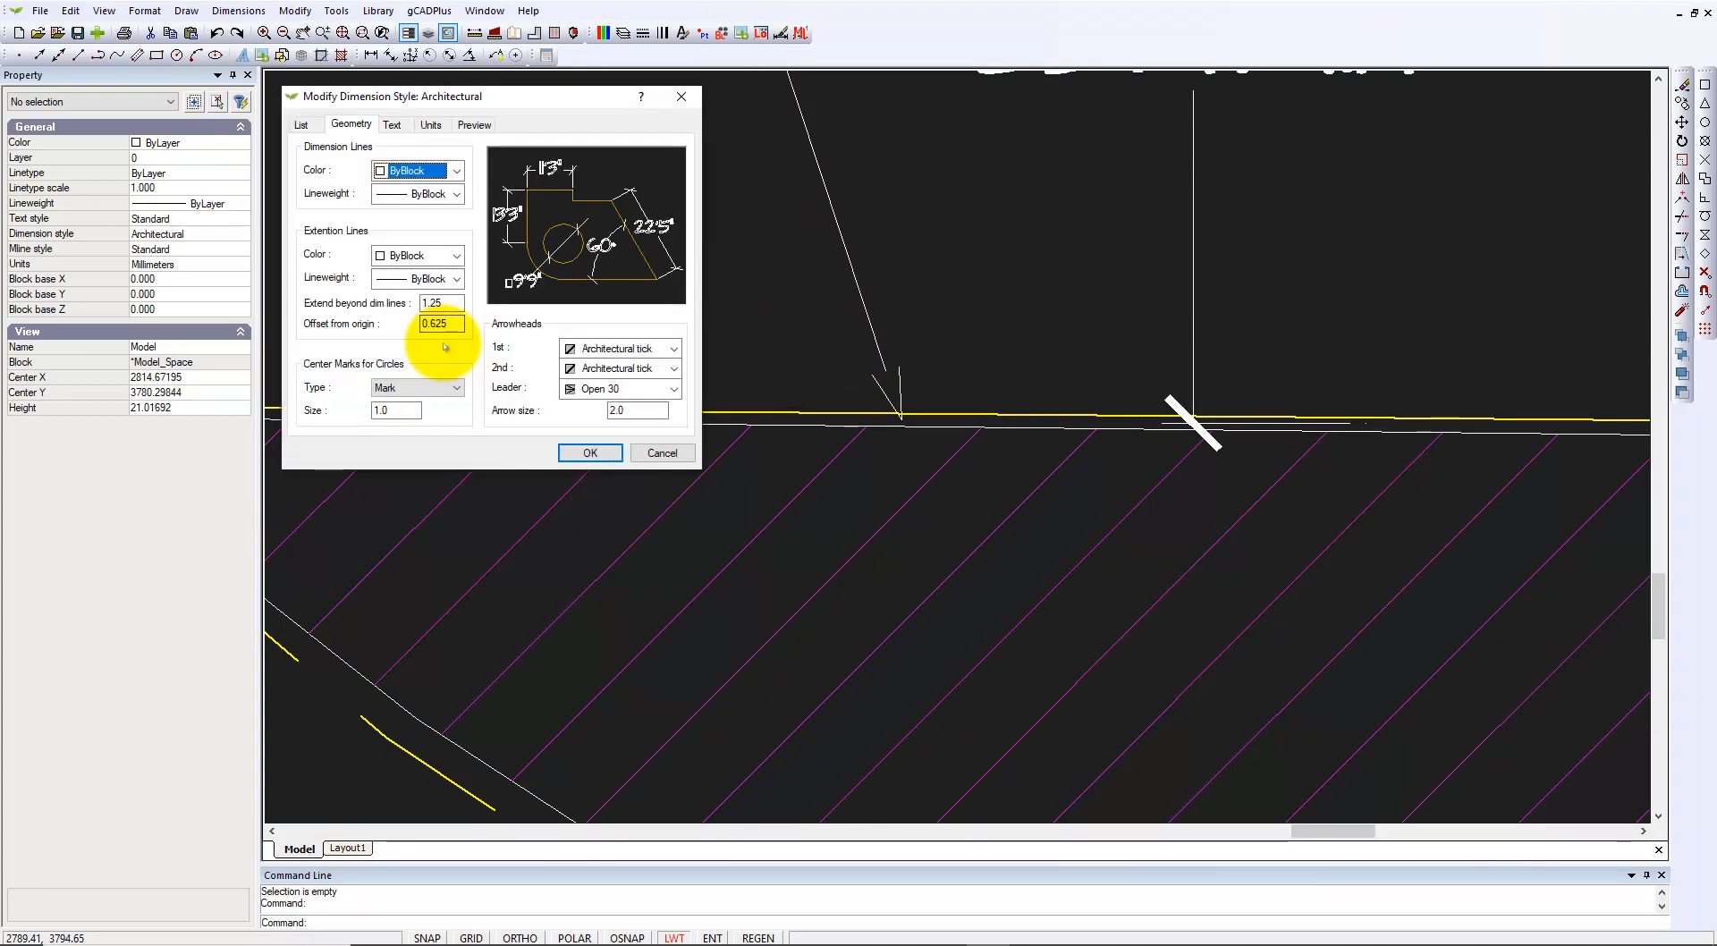
{"action": "left_click", "coordinate": [674, 390]}
{"action": "left_click", "coordinate": [644, 410]}
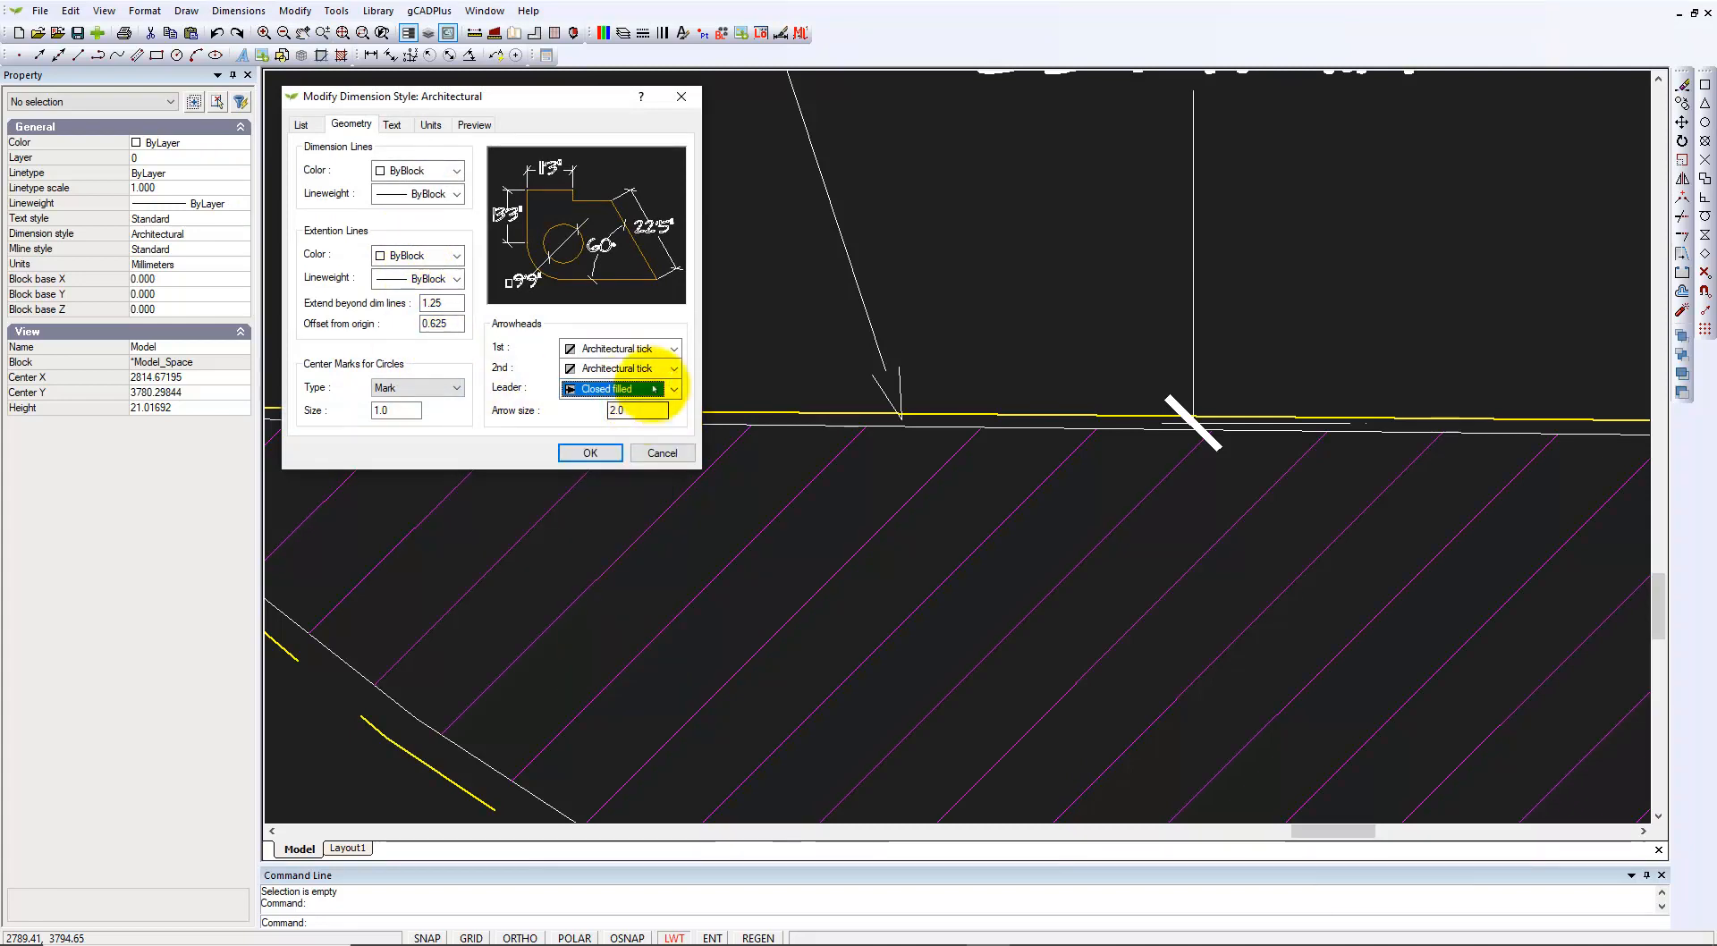
{"action": "left_click", "coordinate": [614, 452]}
Step: Examine the leader arrowheads and dimension ticks across the concept plan
{"action": "scroll", "coordinate": [644, 413], "scroll_direction": "down", "scroll_amount": 5}
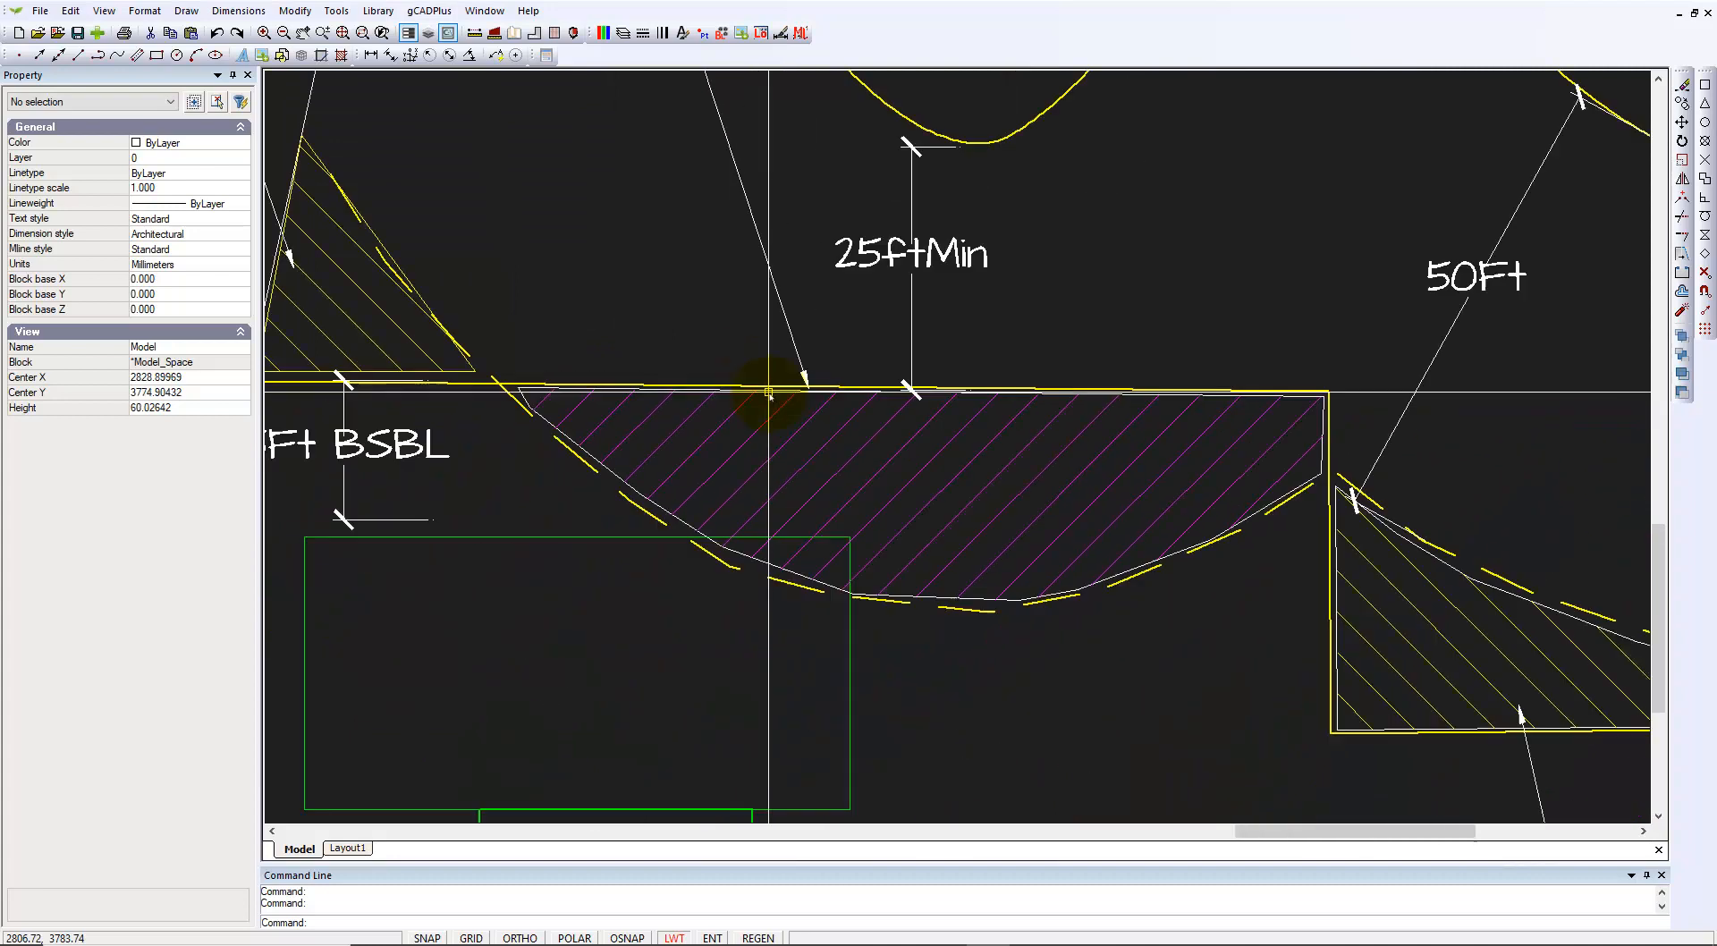
{"action": "scroll", "coordinate": [881, 393], "scroll_direction": "up", "scroll_amount": 2}
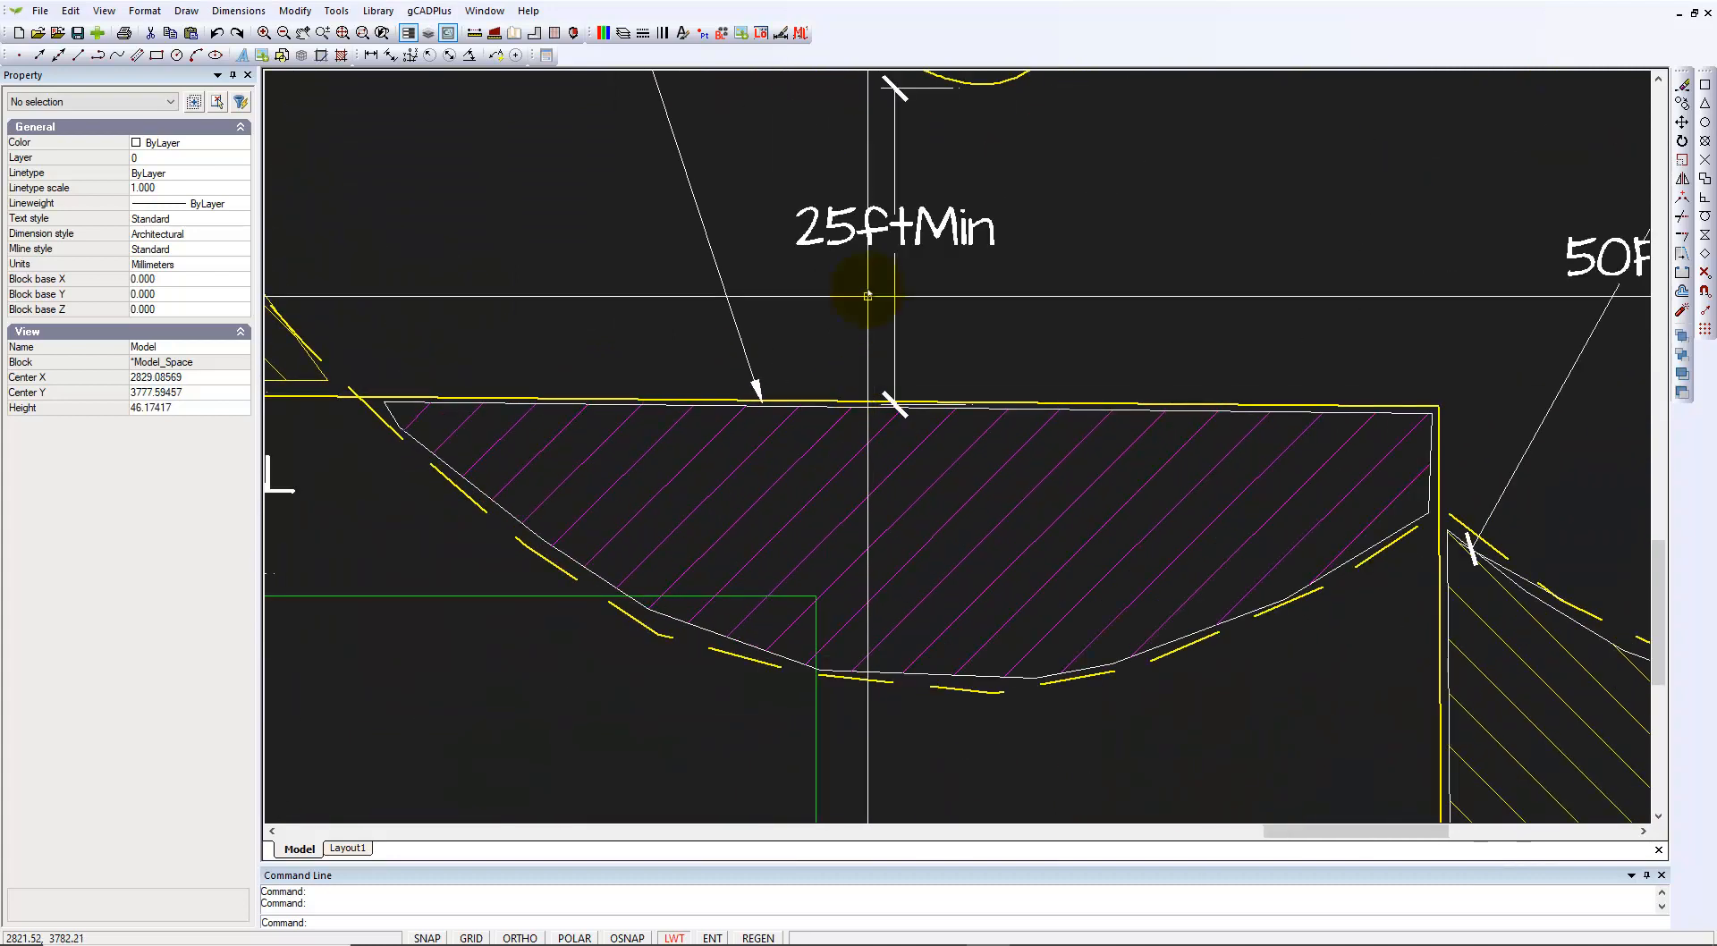
{"action": "scroll", "coordinate": [937, 329], "scroll_direction": "down", "scroll_amount": 2}
{"action": "scroll", "coordinate": [937, 330], "scroll_direction": "down", "scroll_amount": 3}
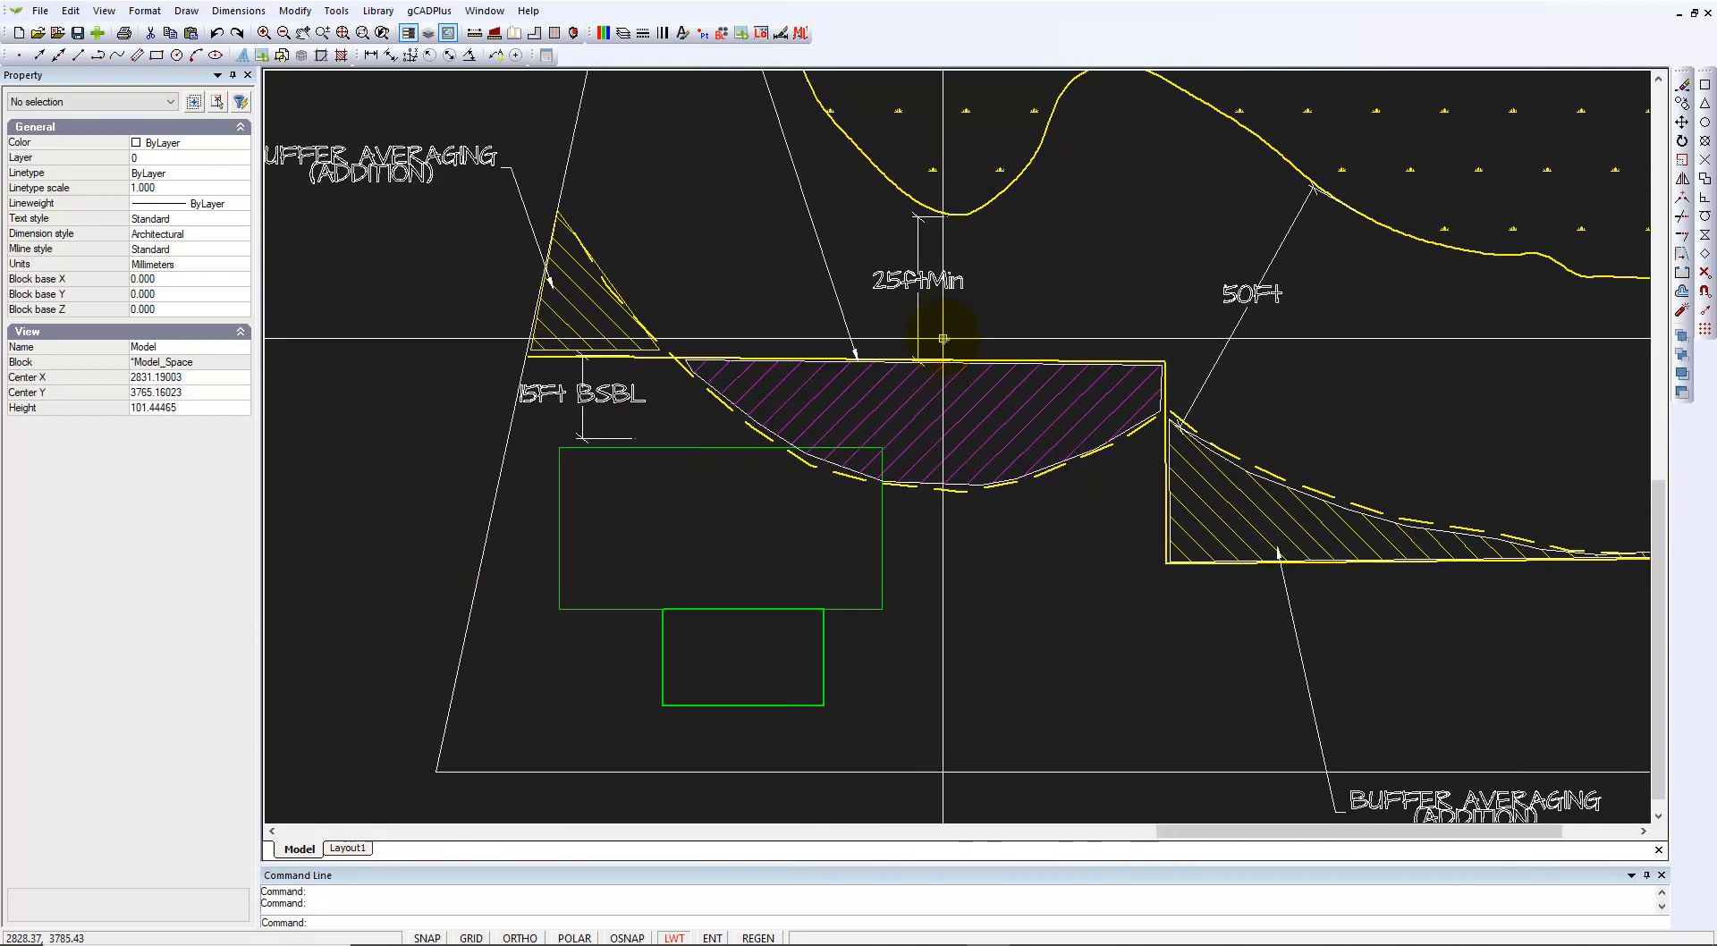
{"action": "scroll", "coordinate": [885, 348], "scroll_direction": "up", "scroll_amount": 2}
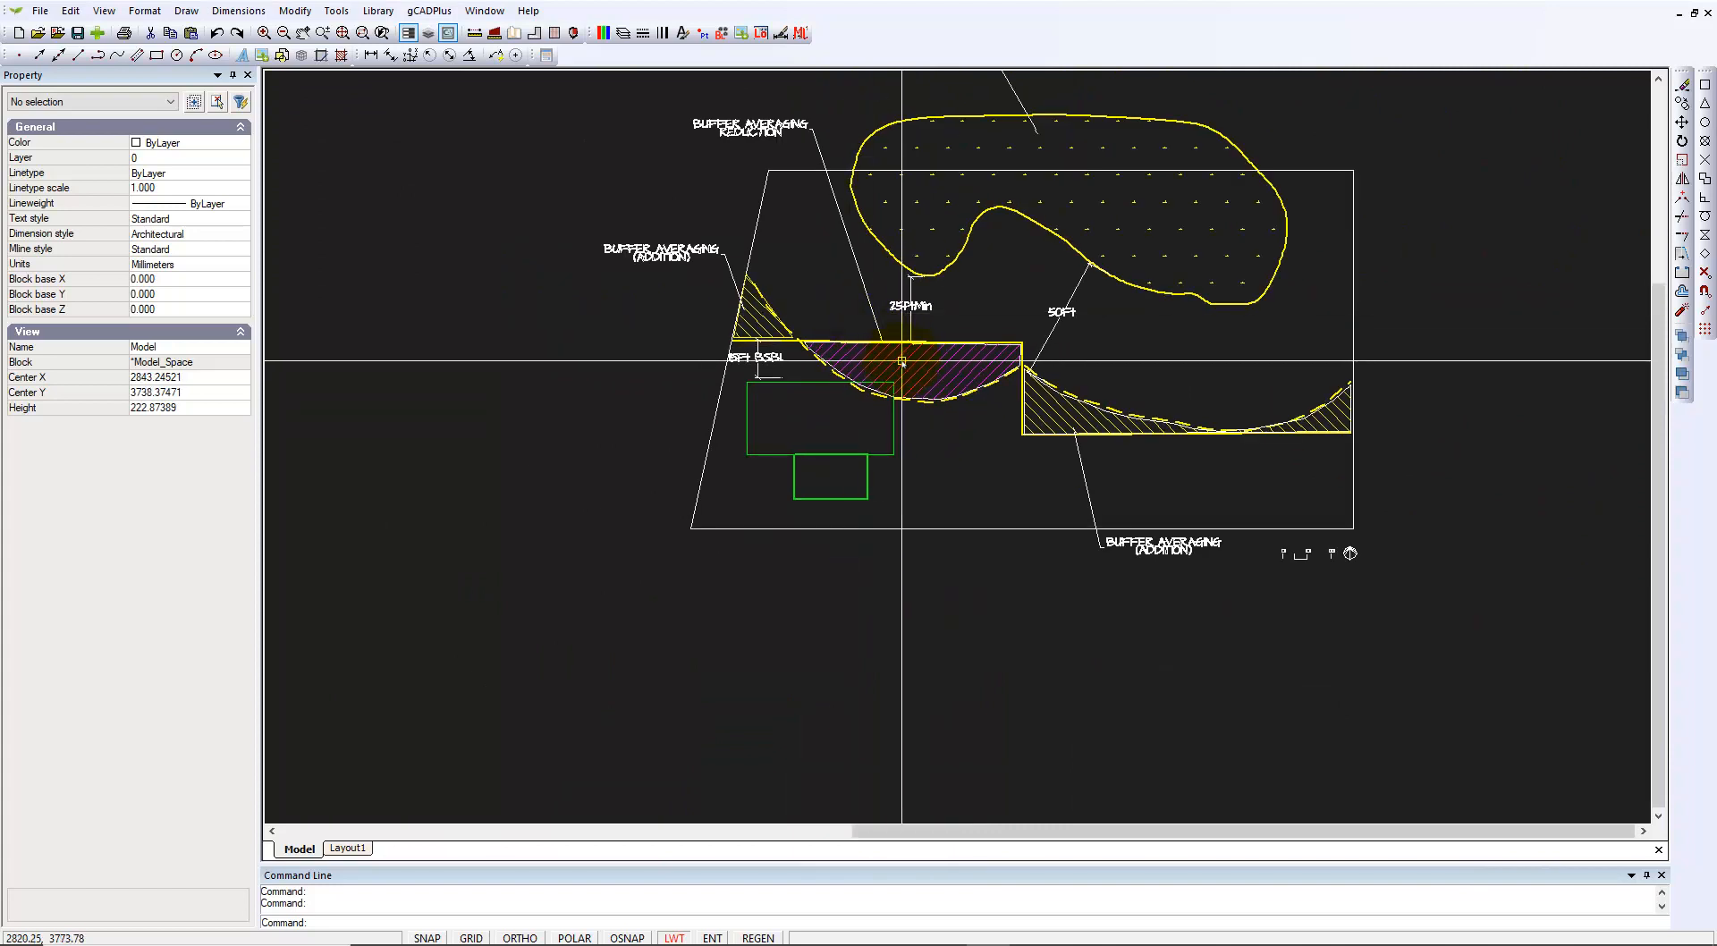
{"action": "scroll", "coordinate": [884, 346], "scroll_direction": "up", "scroll_amount": 1}
{"action": "scroll", "coordinate": [883, 349], "scroll_direction": "down", "scroll_amount": 2}
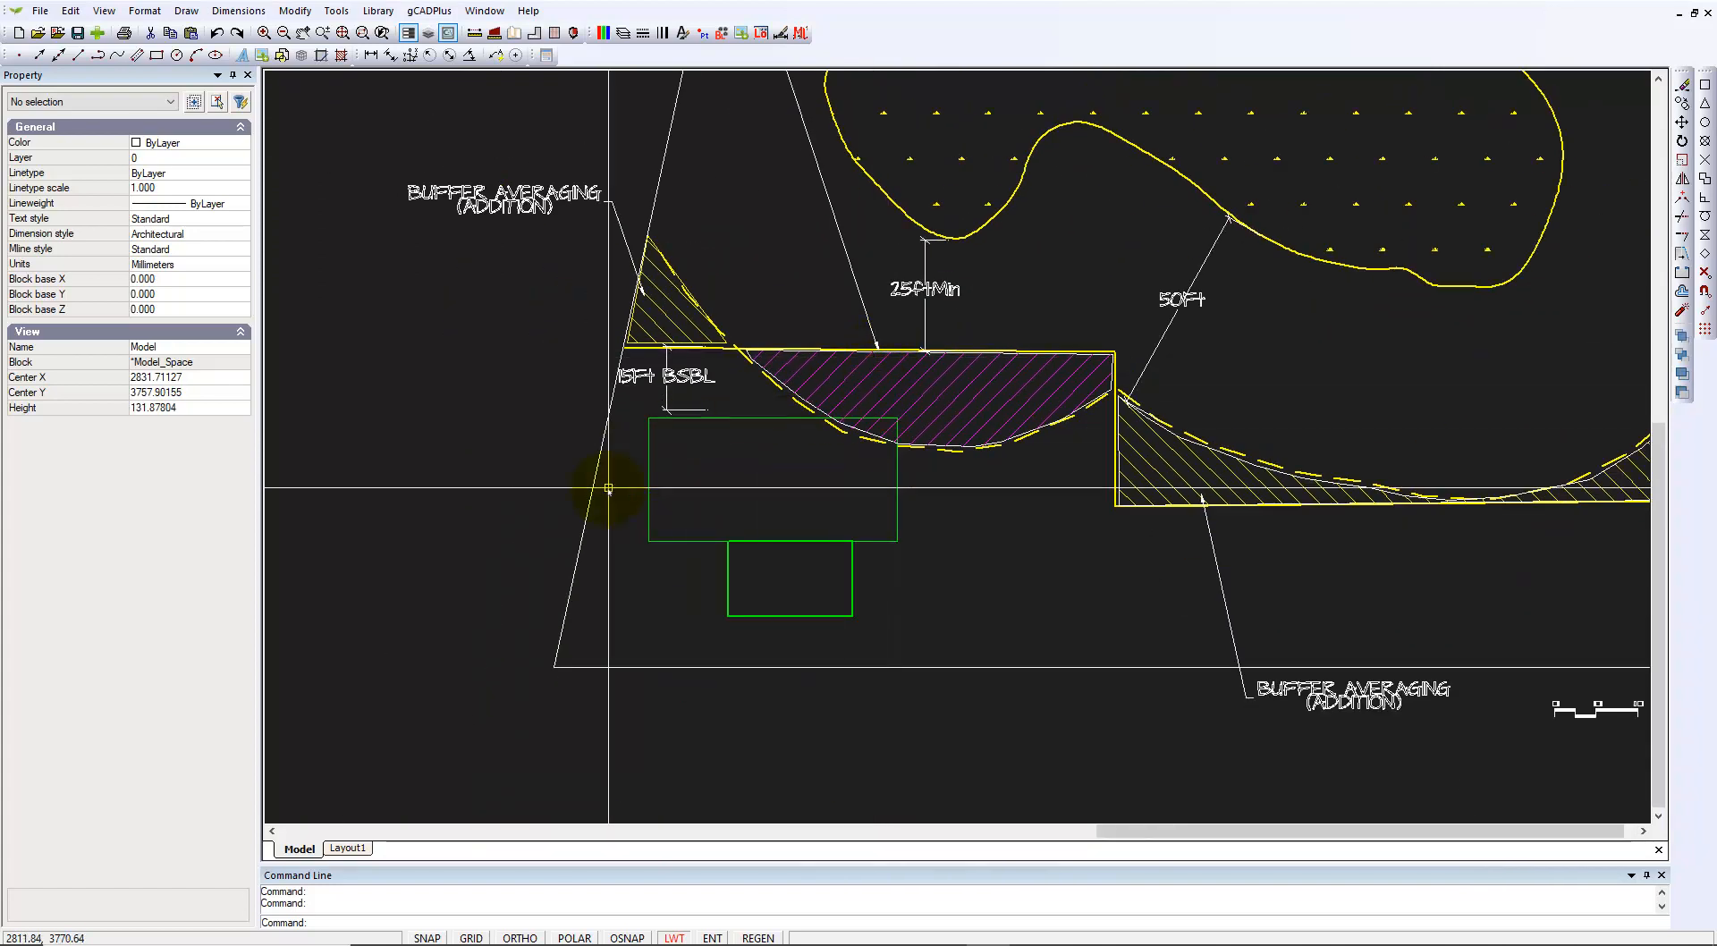
Step: Compare Layout1 with the model-space plan, inspecting the wetland outline's properties and the lower part of the sheet
{"action": "left_click", "coordinate": [347, 848]}
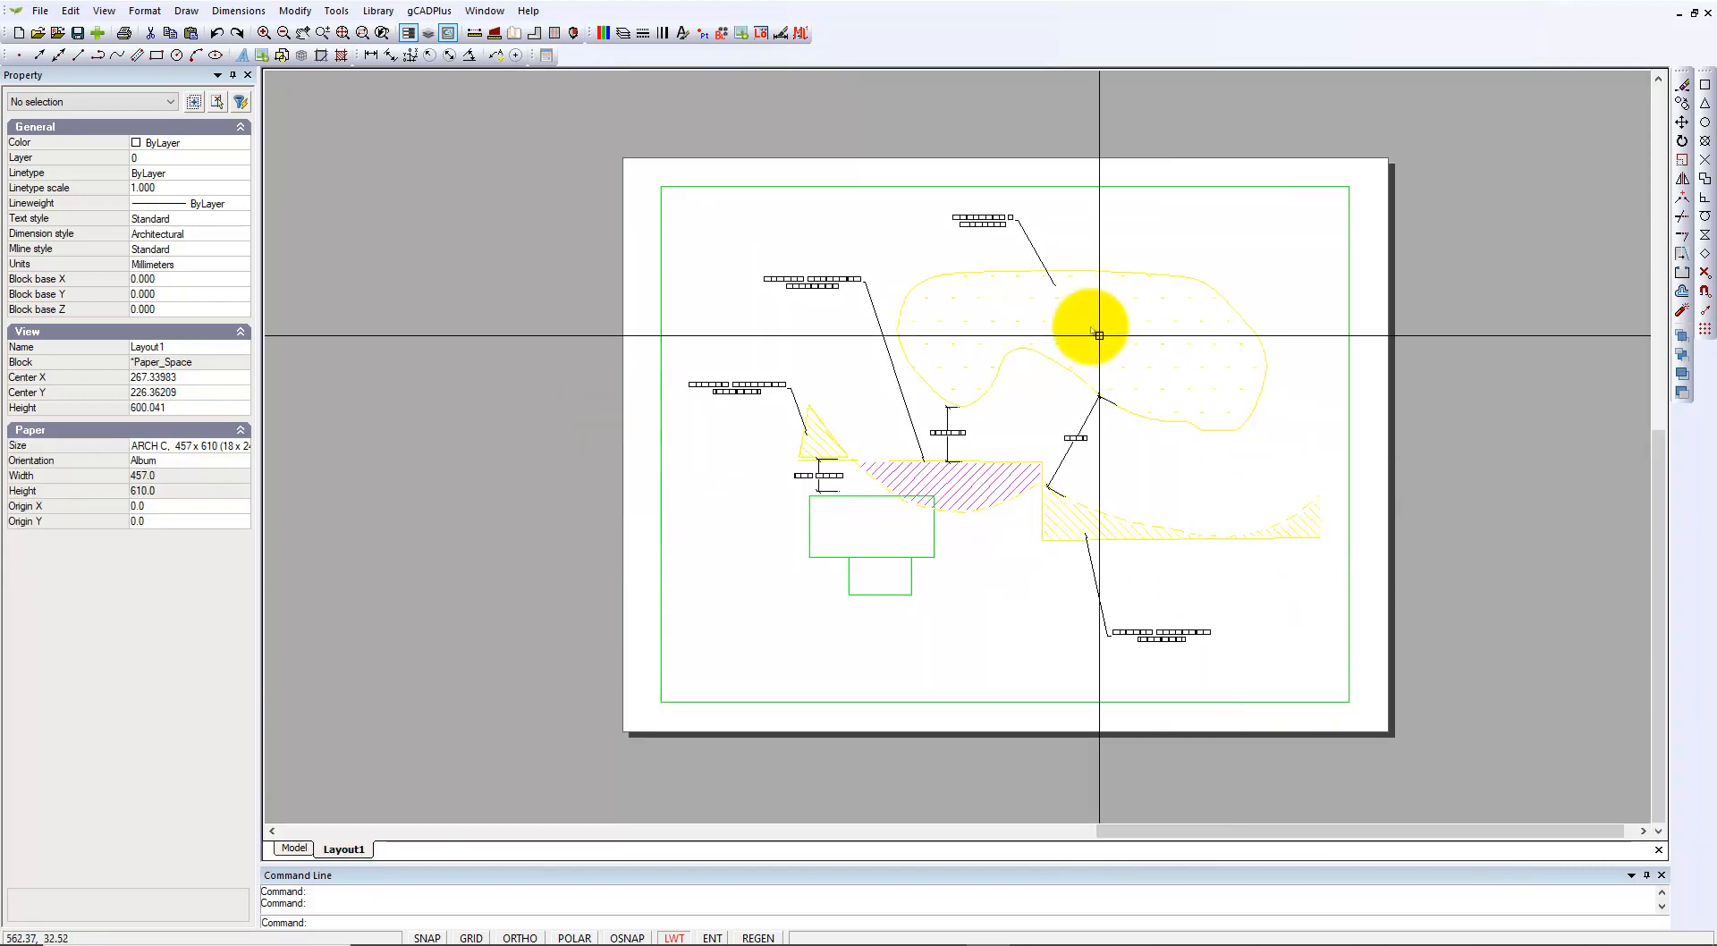
{"action": "left_click", "coordinate": [296, 848]}
{"action": "scroll", "coordinate": [382, 671], "scroll_direction": "down", "scroll_amount": 3}
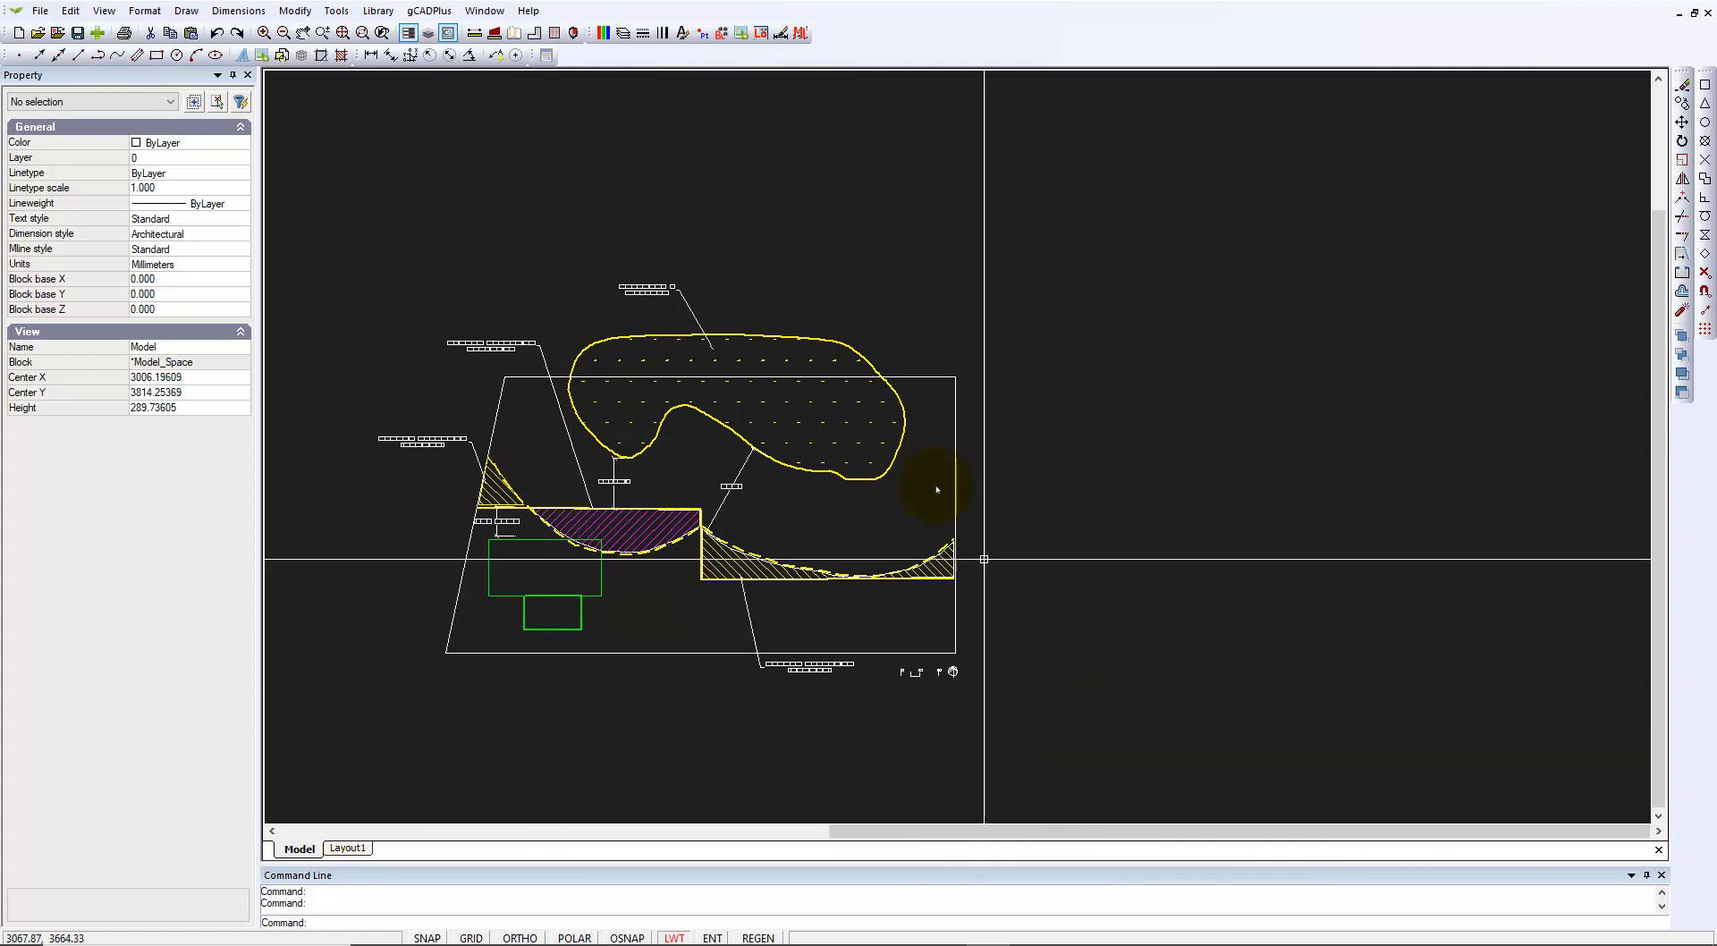
{"action": "left_click", "coordinate": [901, 447]}
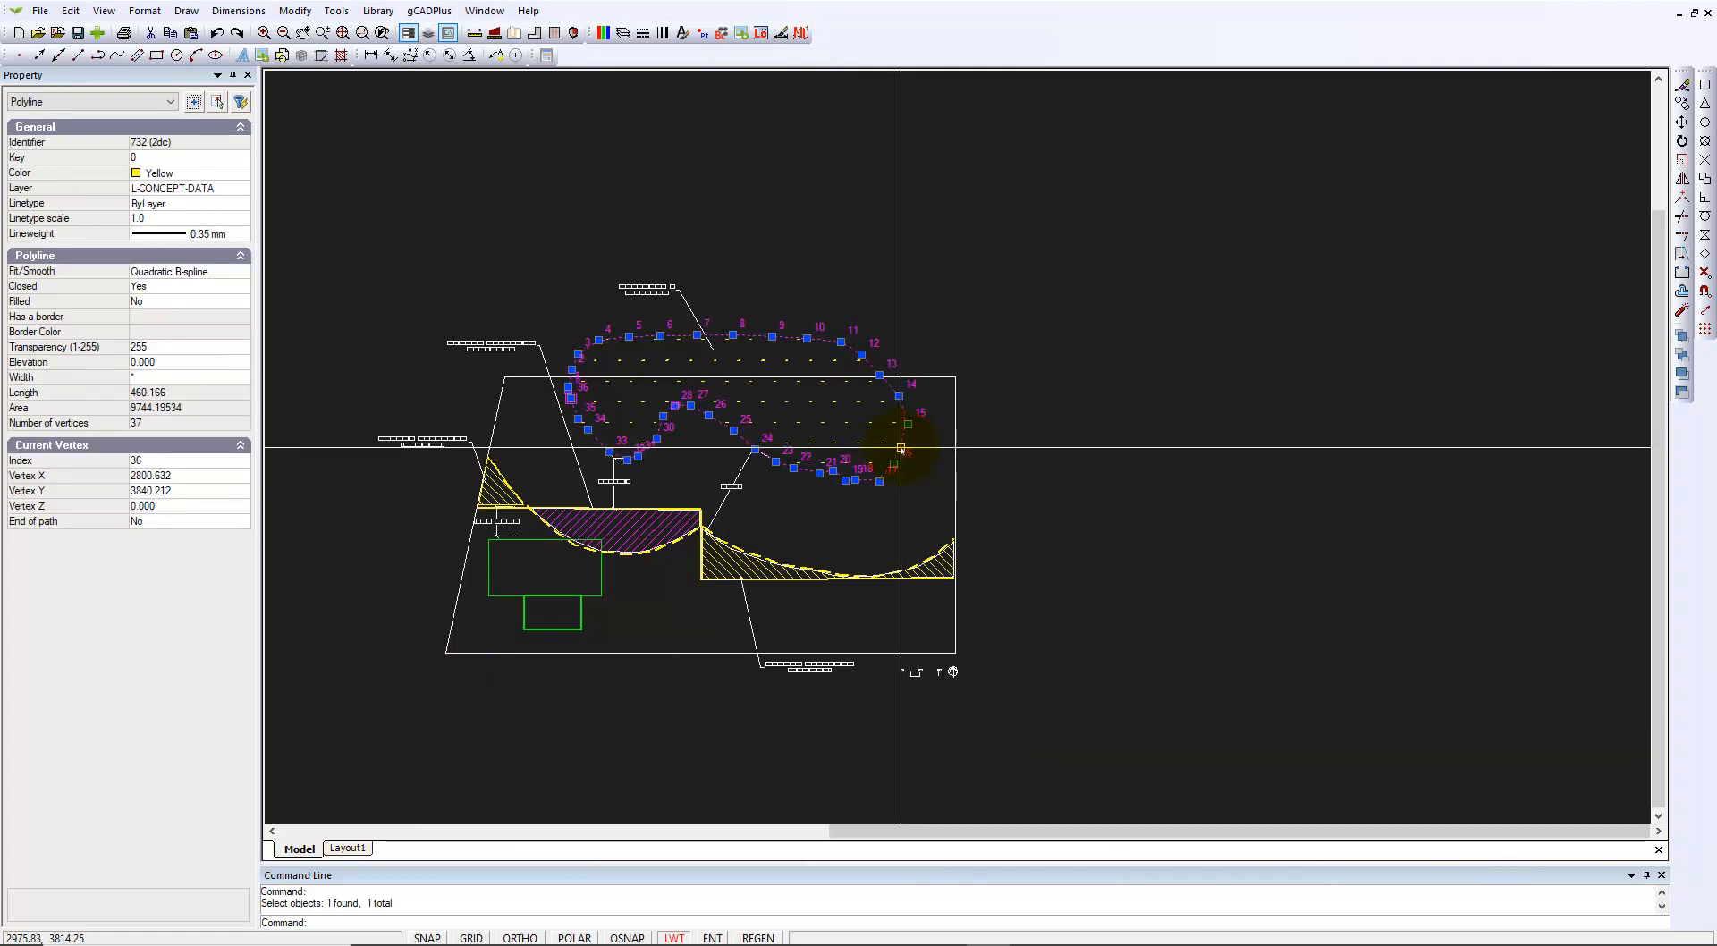
{"action": "key", "text": "Escape"}
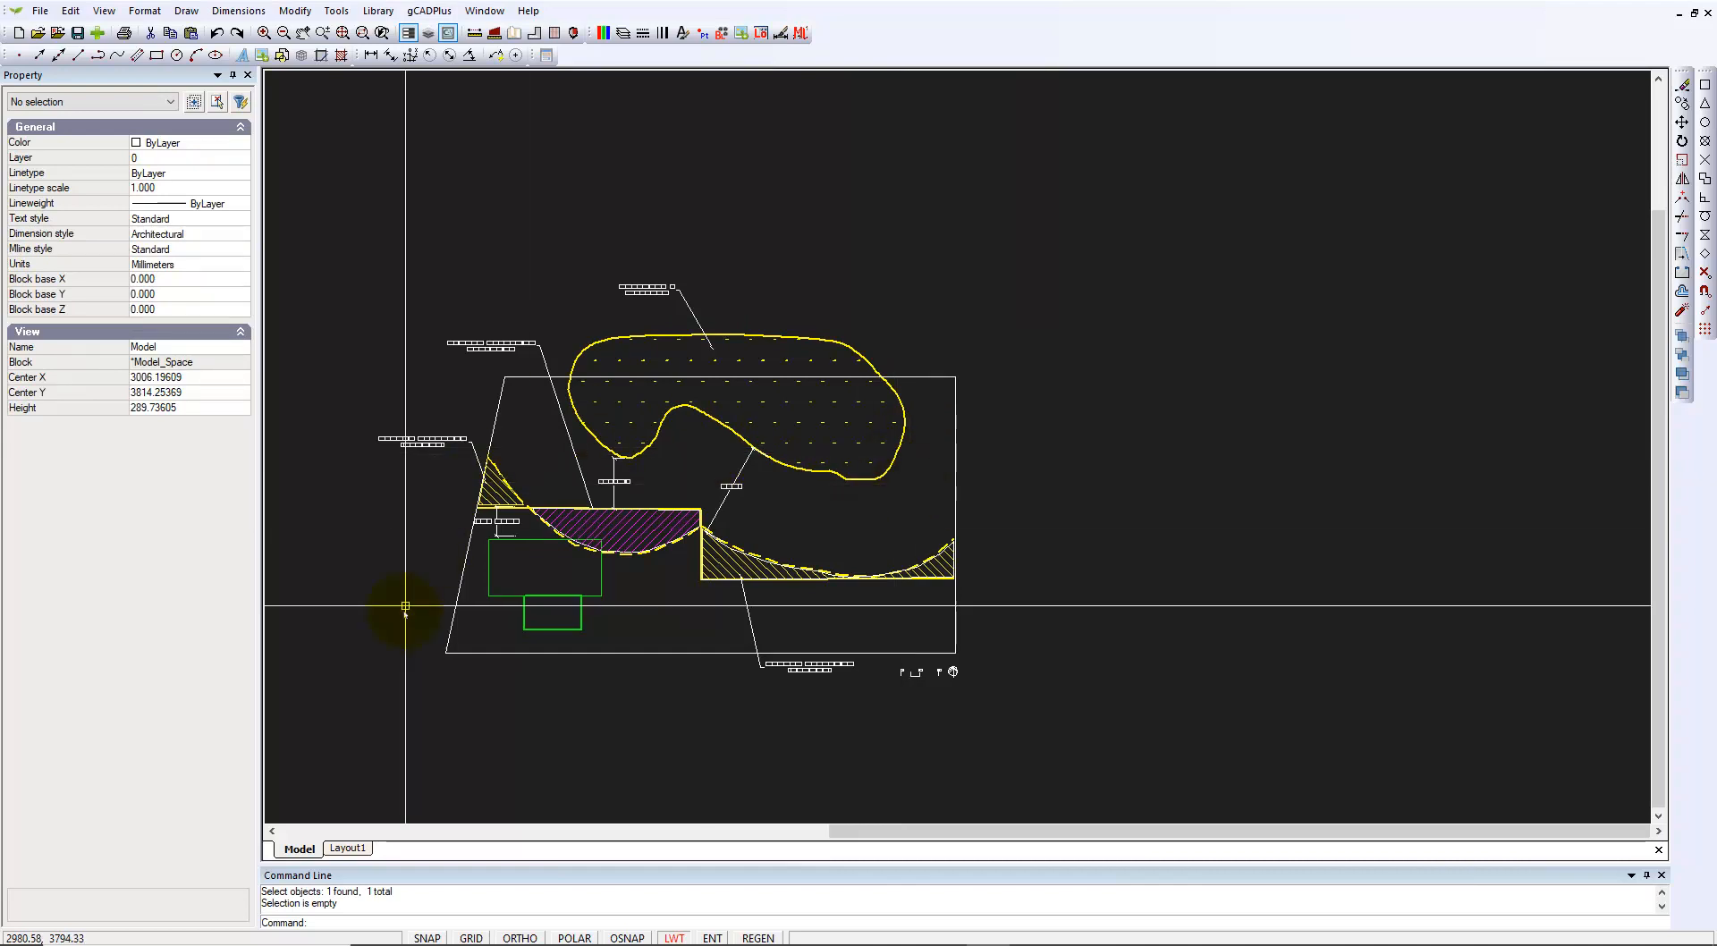
{"action": "left_click", "coordinate": [345, 849]}
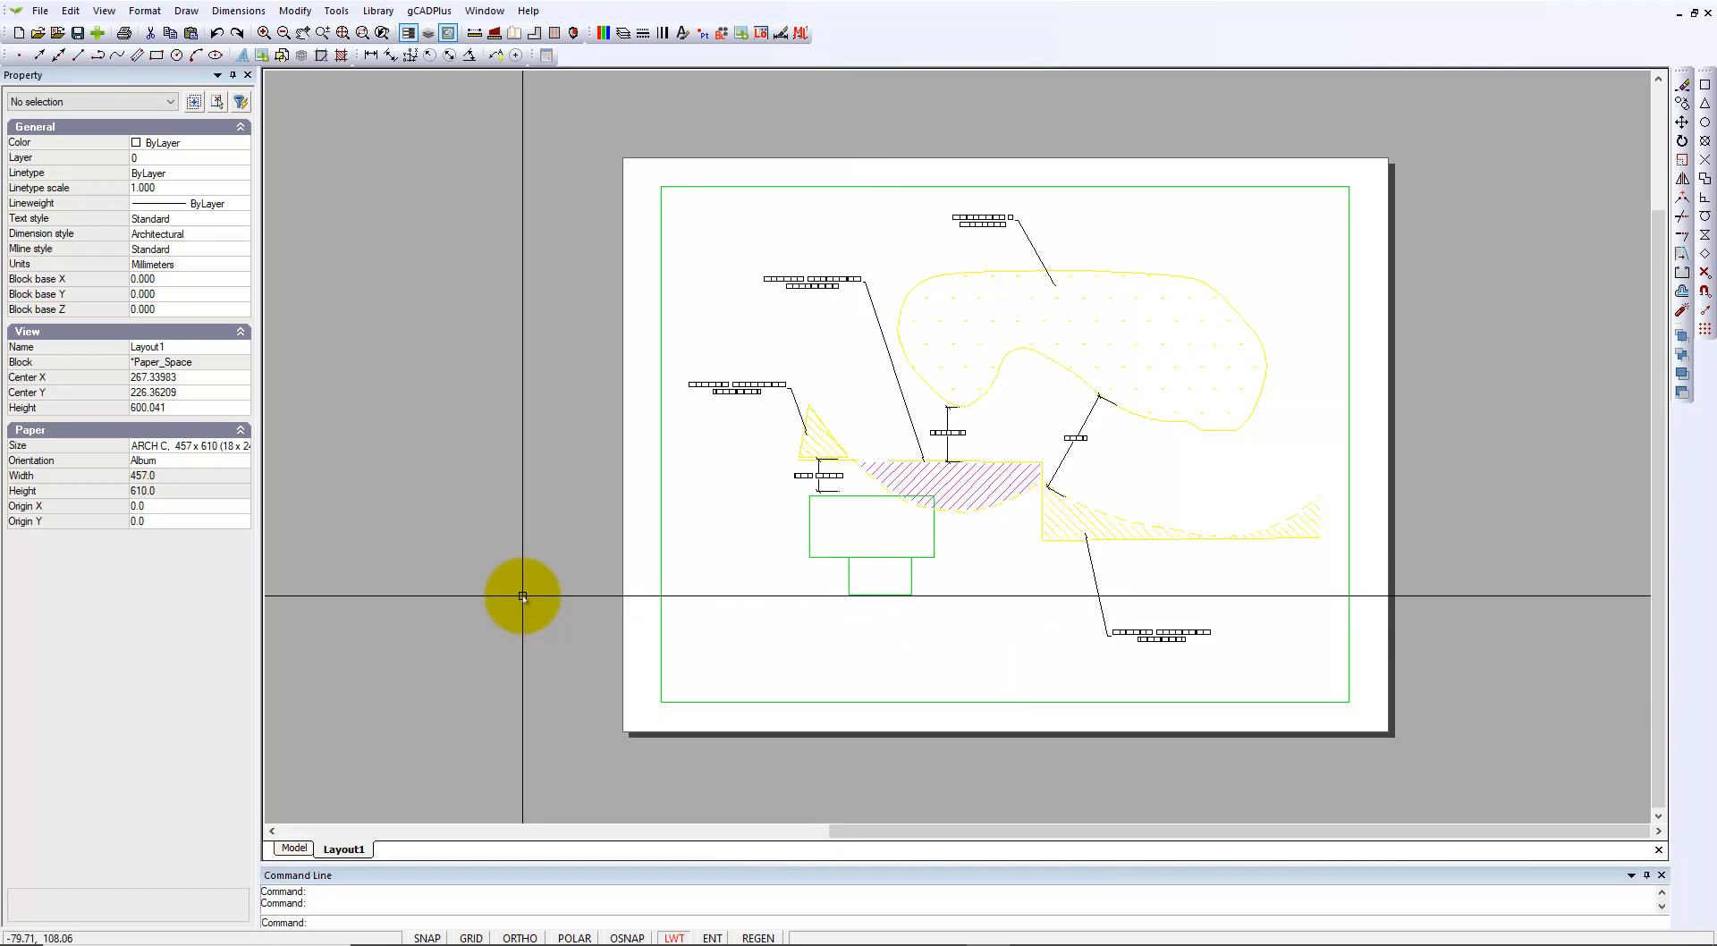
{"action": "scroll", "coordinate": [1135, 740], "scroll_direction": "up", "scroll_amount": 3}
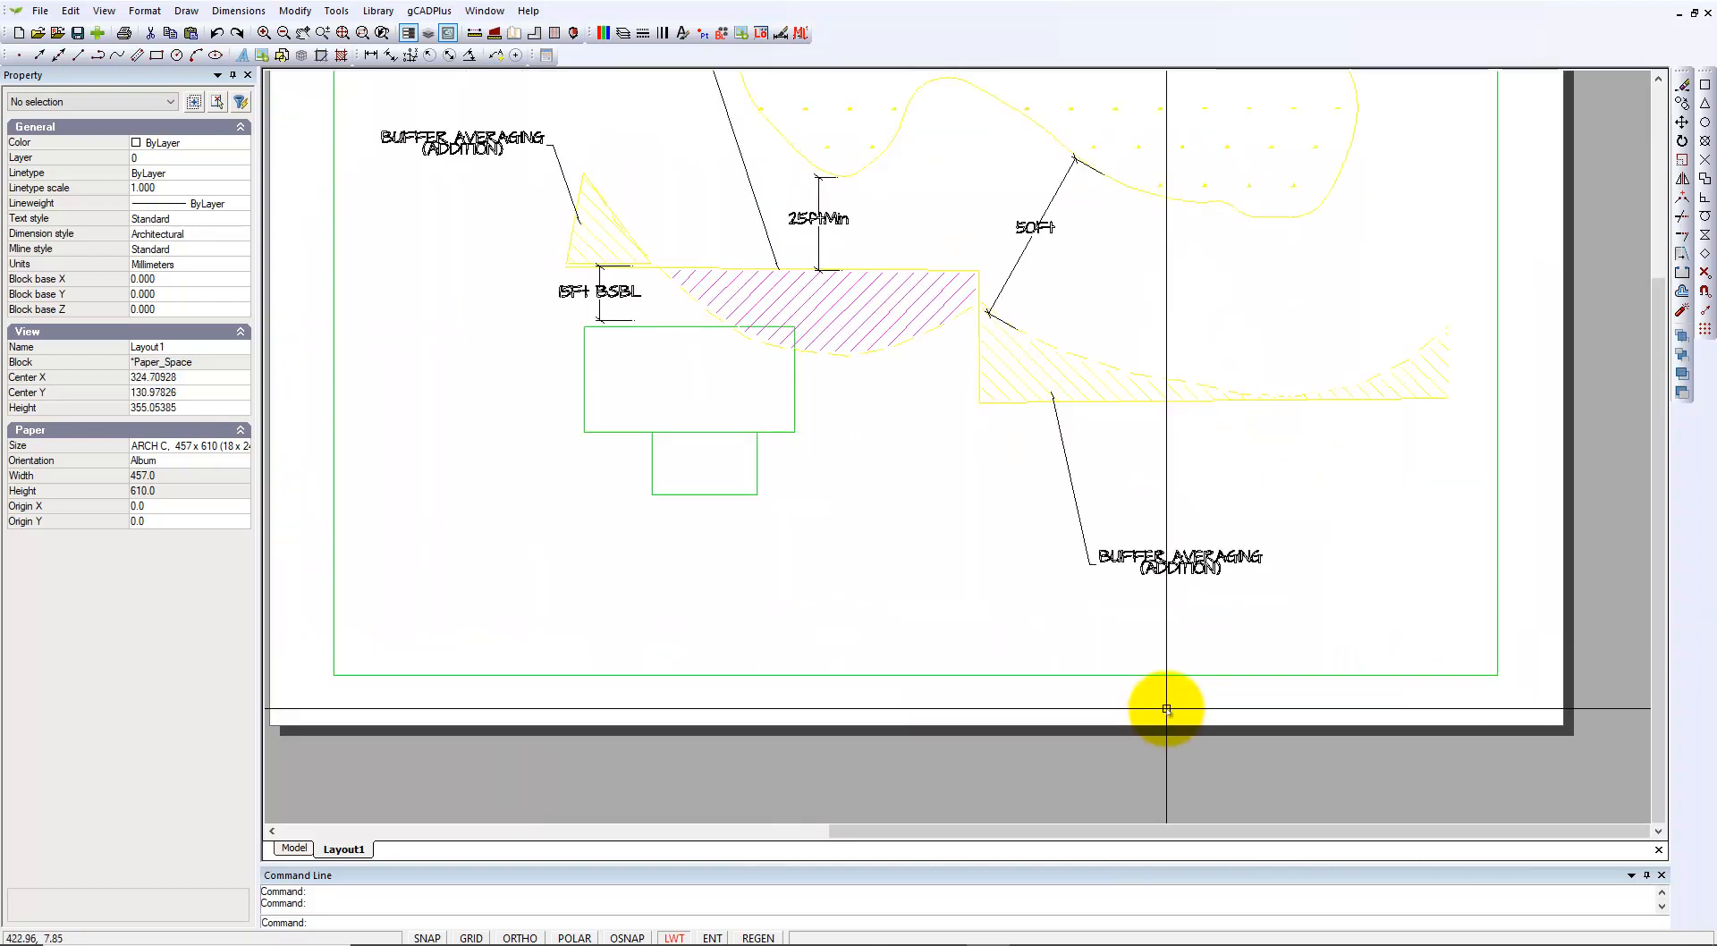
{"action": "scroll", "coordinate": [1166, 709], "scroll_direction": "down", "scroll_amount": 3}
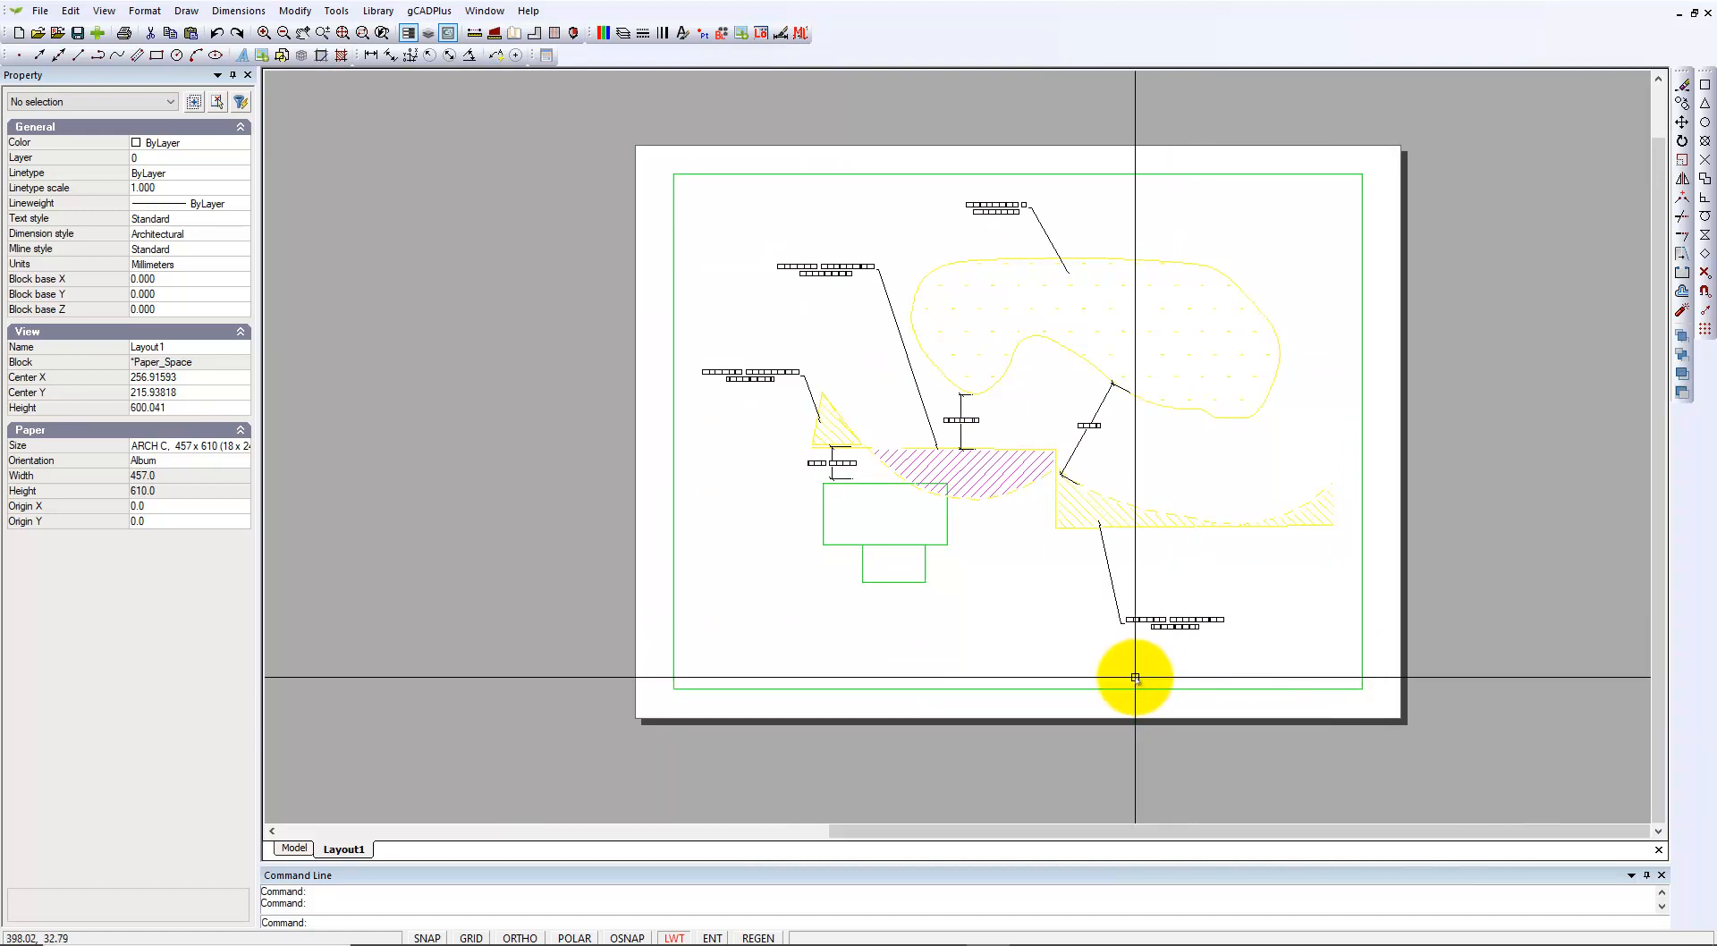
Step: In model space, set the color of the scale bar and north arrow below the site boundary to Foreground
{"action": "left_click", "coordinate": [294, 847]}
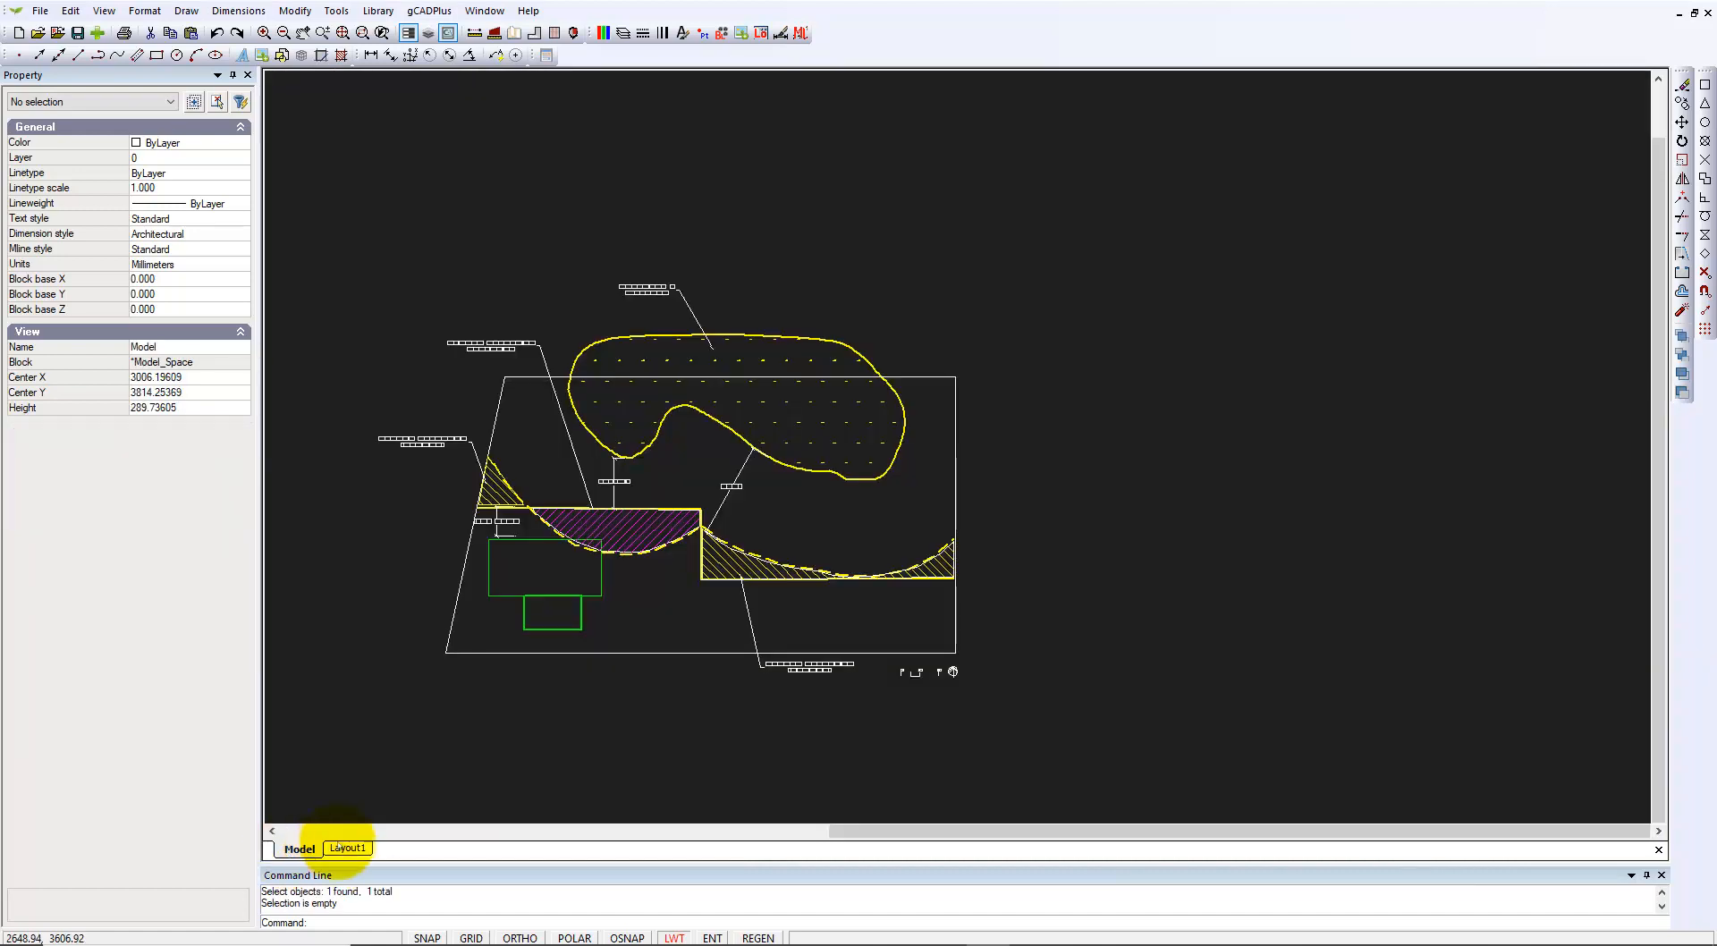
{"action": "scroll", "coordinate": [975, 707], "scroll_direction": "up", "scroll_amount": 3}
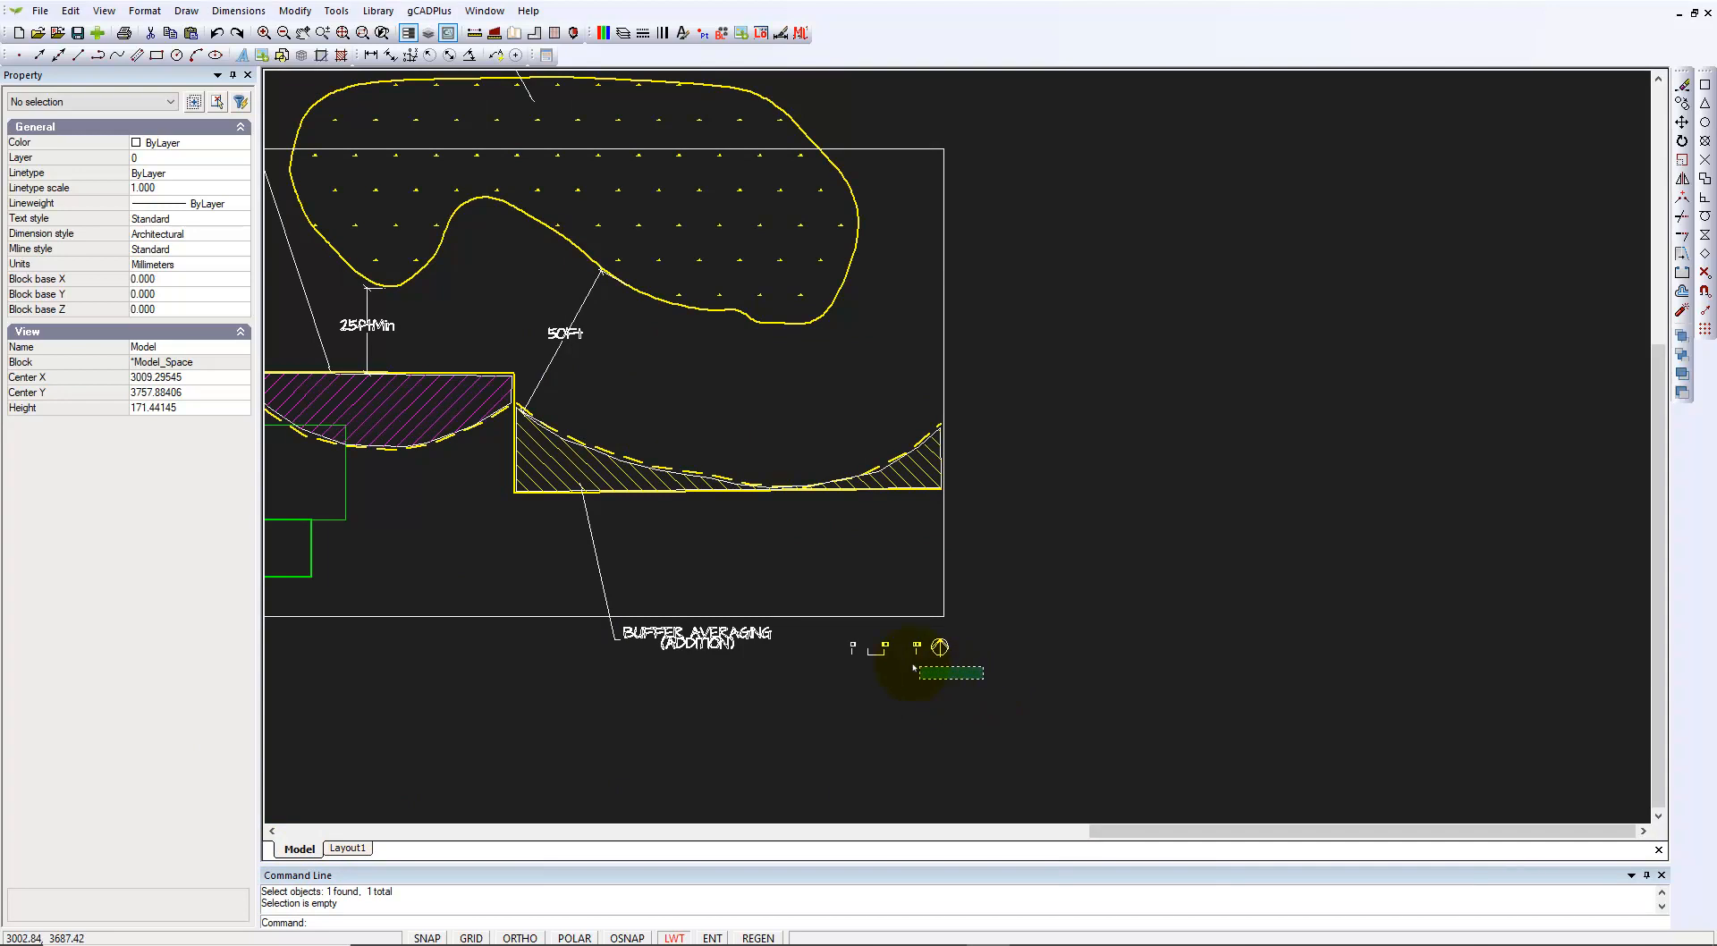
{"action": "left_click", "coordinate": [846, 629]}
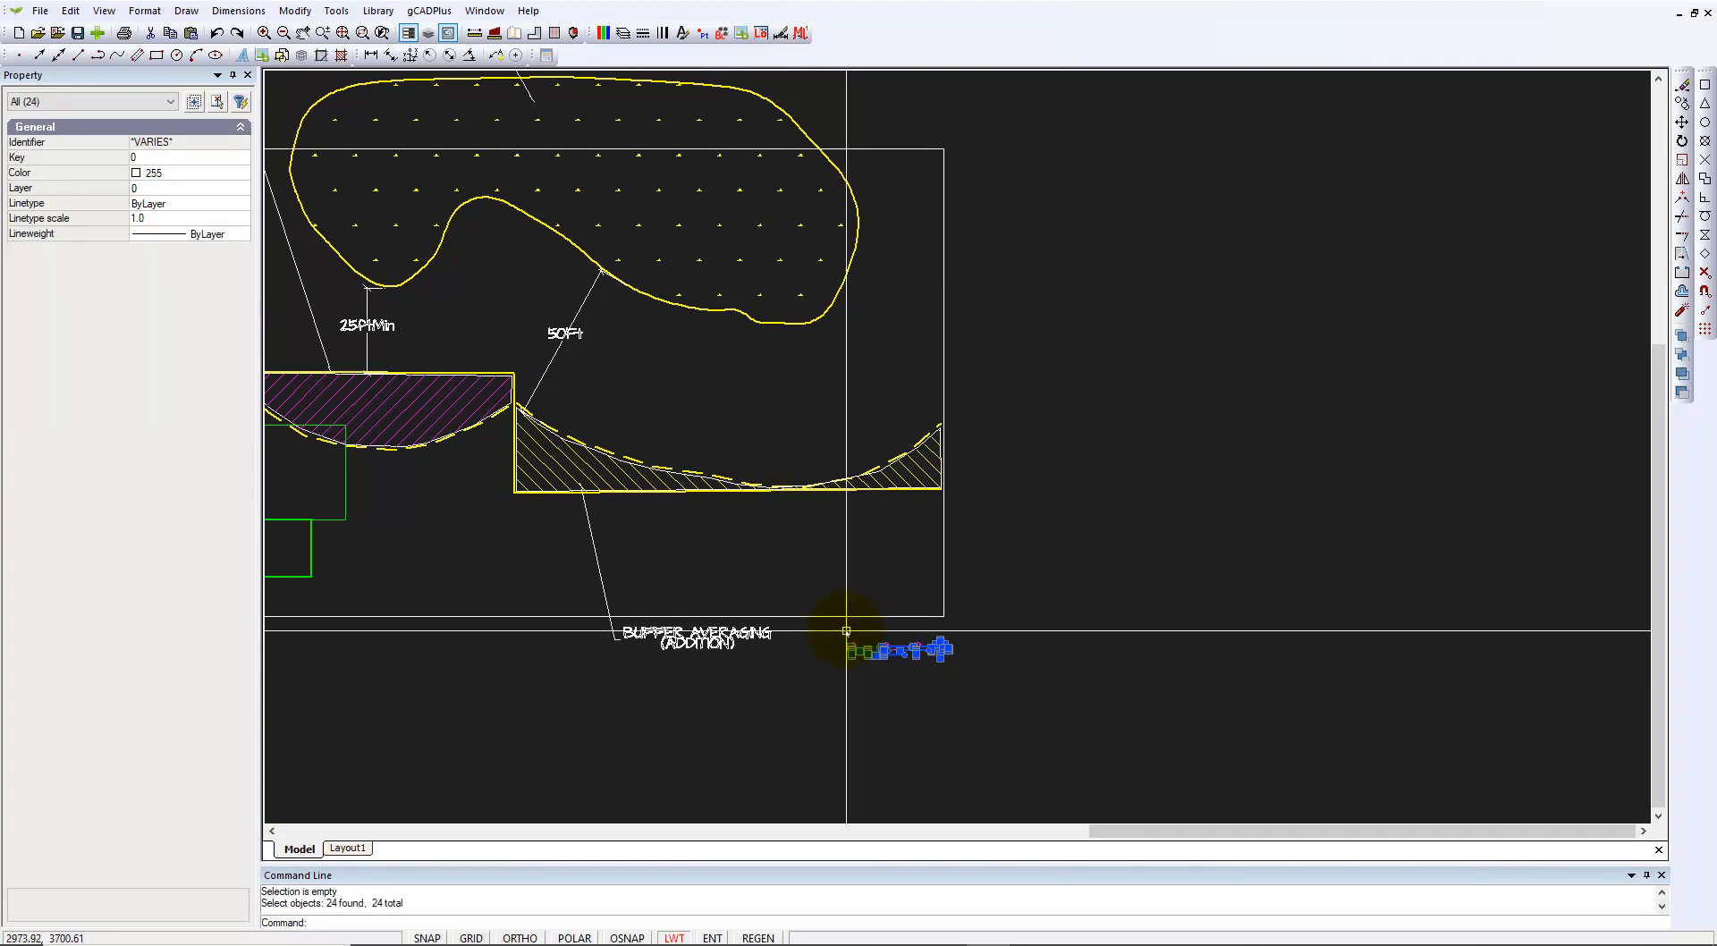
{"action": "left_click", "coordinate": [236, 174]}
{"action": "left_click", "coordinate": [243, 175]}
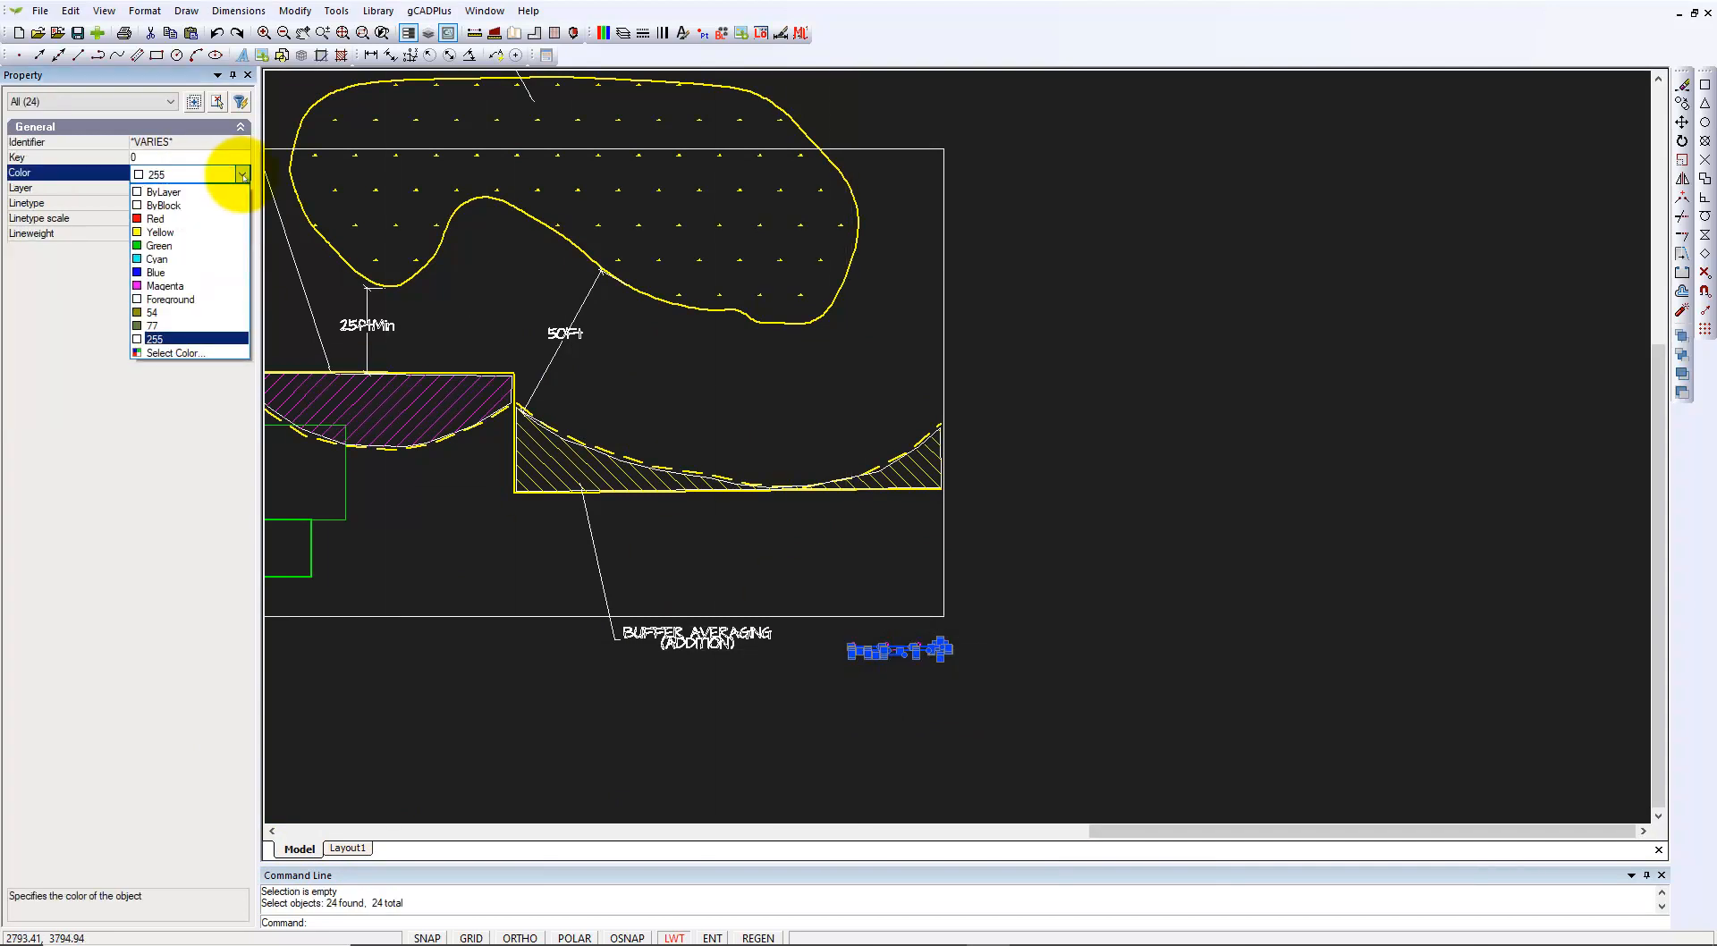
{"action": "left_click", "coordinate": [188, 354]}
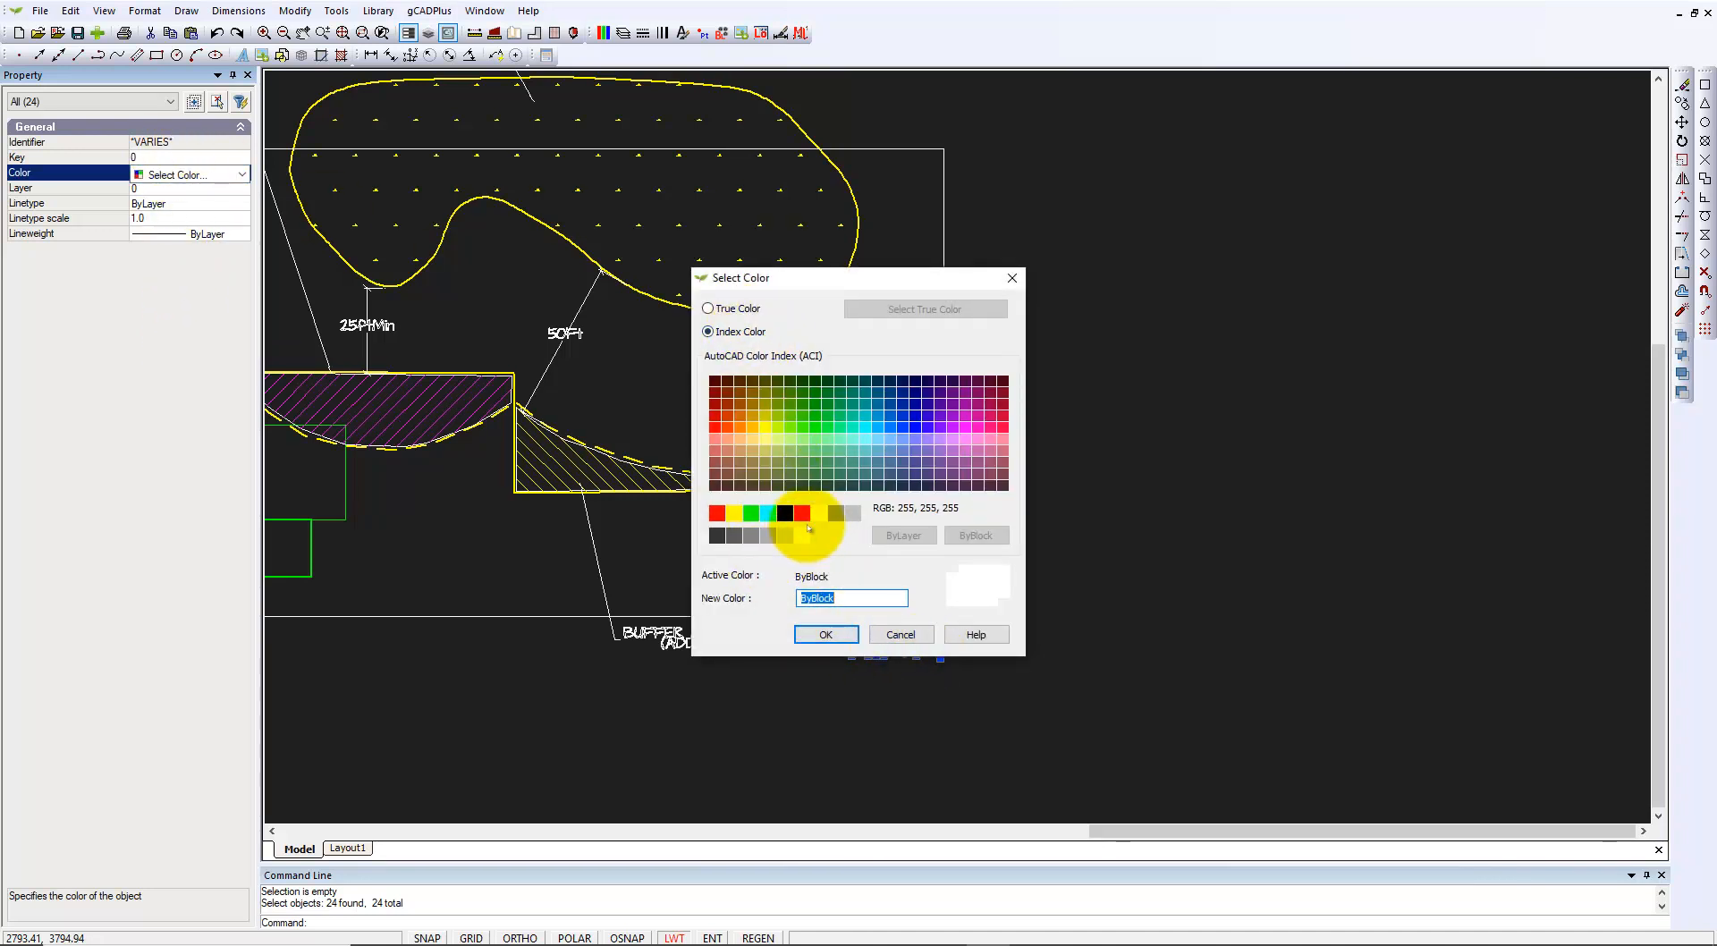
{"action": "left_click", "coordinate": [826, 634]}
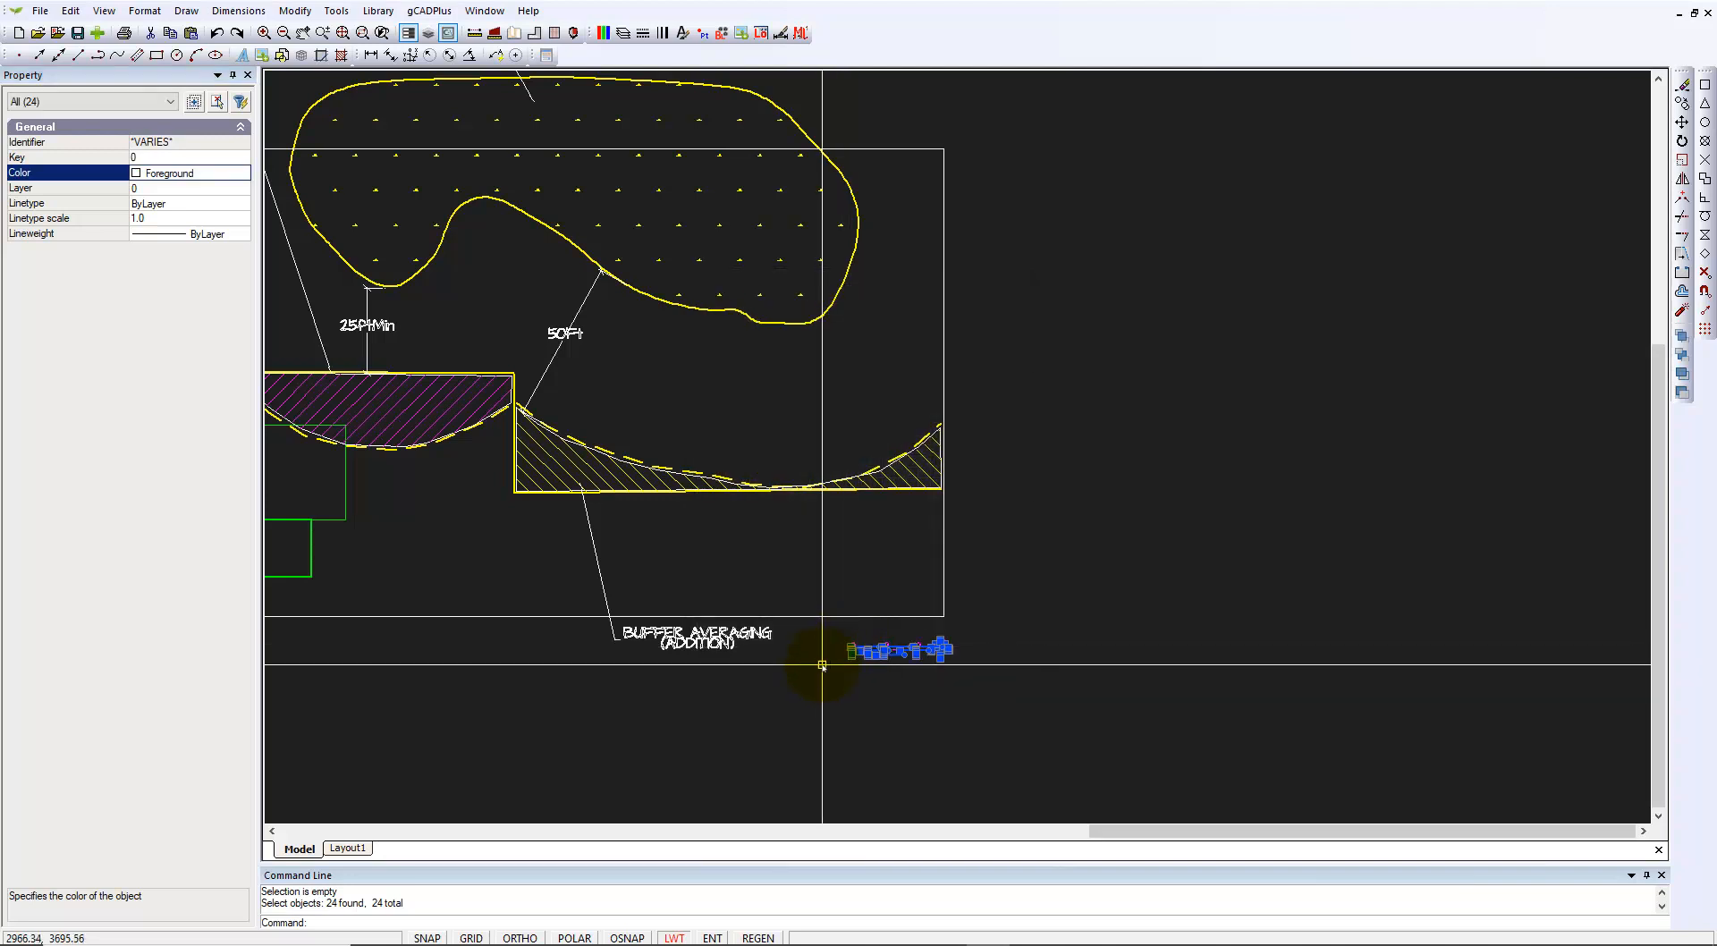
{"action": "key", "text": "Escape"}
{"action": "scroll", "coordinate": [828, 709], "scroll_direction": "down", "scroll_amount": 3}
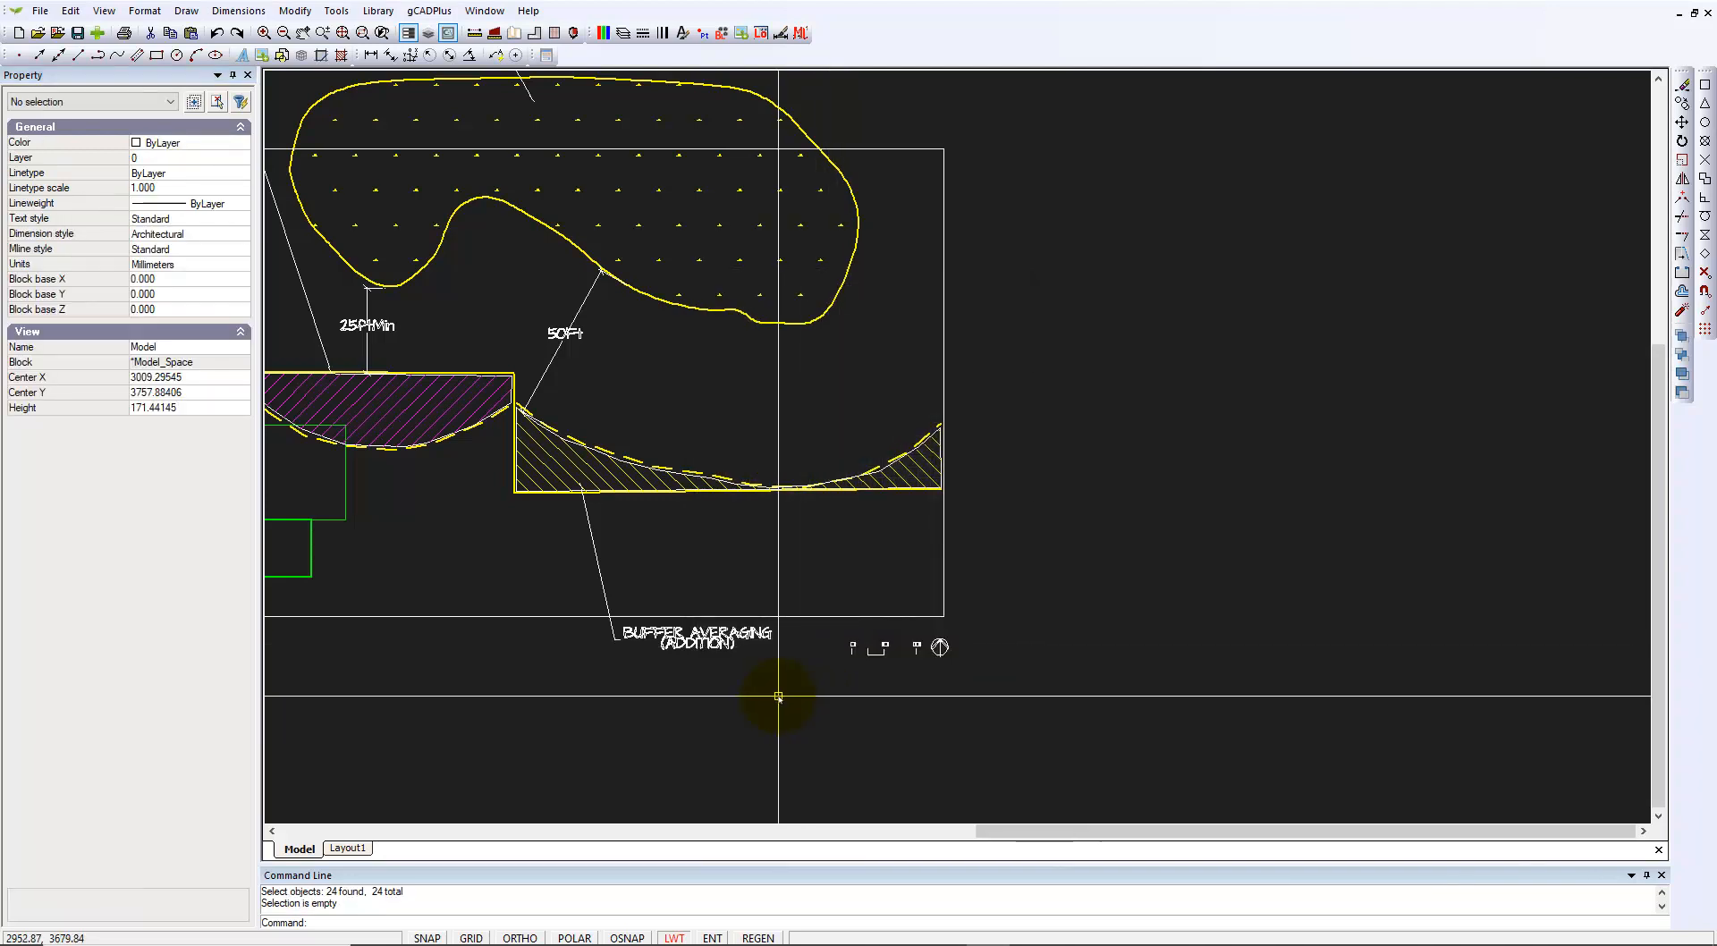
Step: Check how the scale bar and north arrow display on Layout1
{"action": "left_click", "coordinate": [863, 563]}
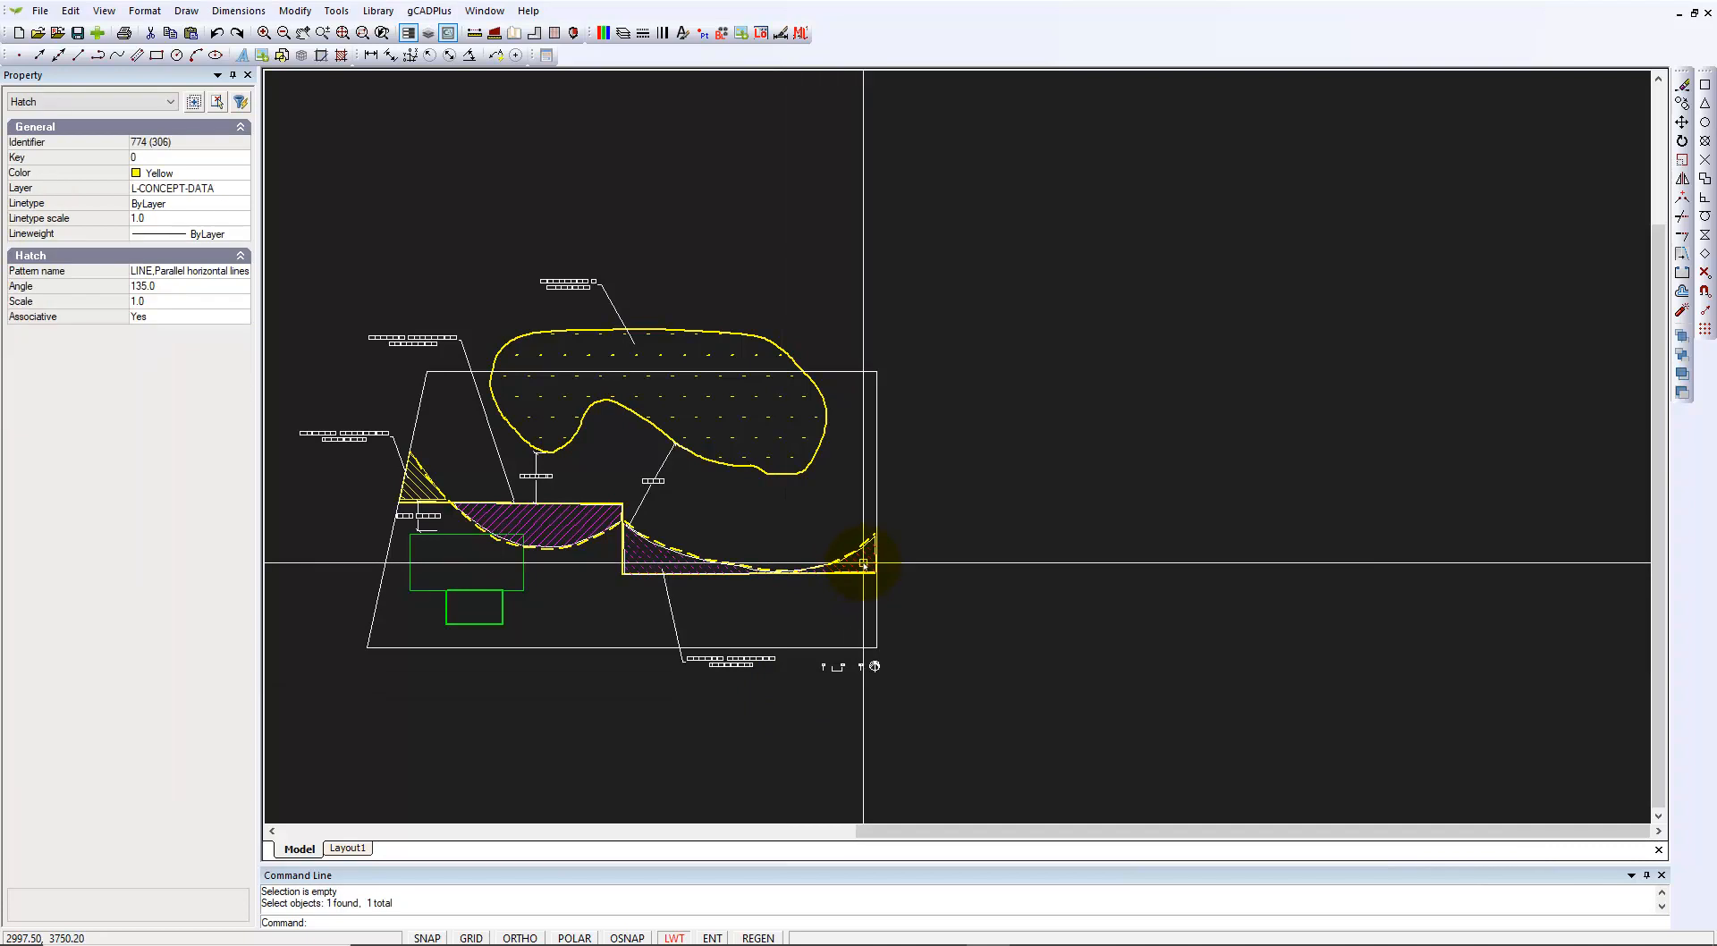
{"action": "key", "text": "Escape"}
{"action": "left_click", "coordinate": [348, 848]}
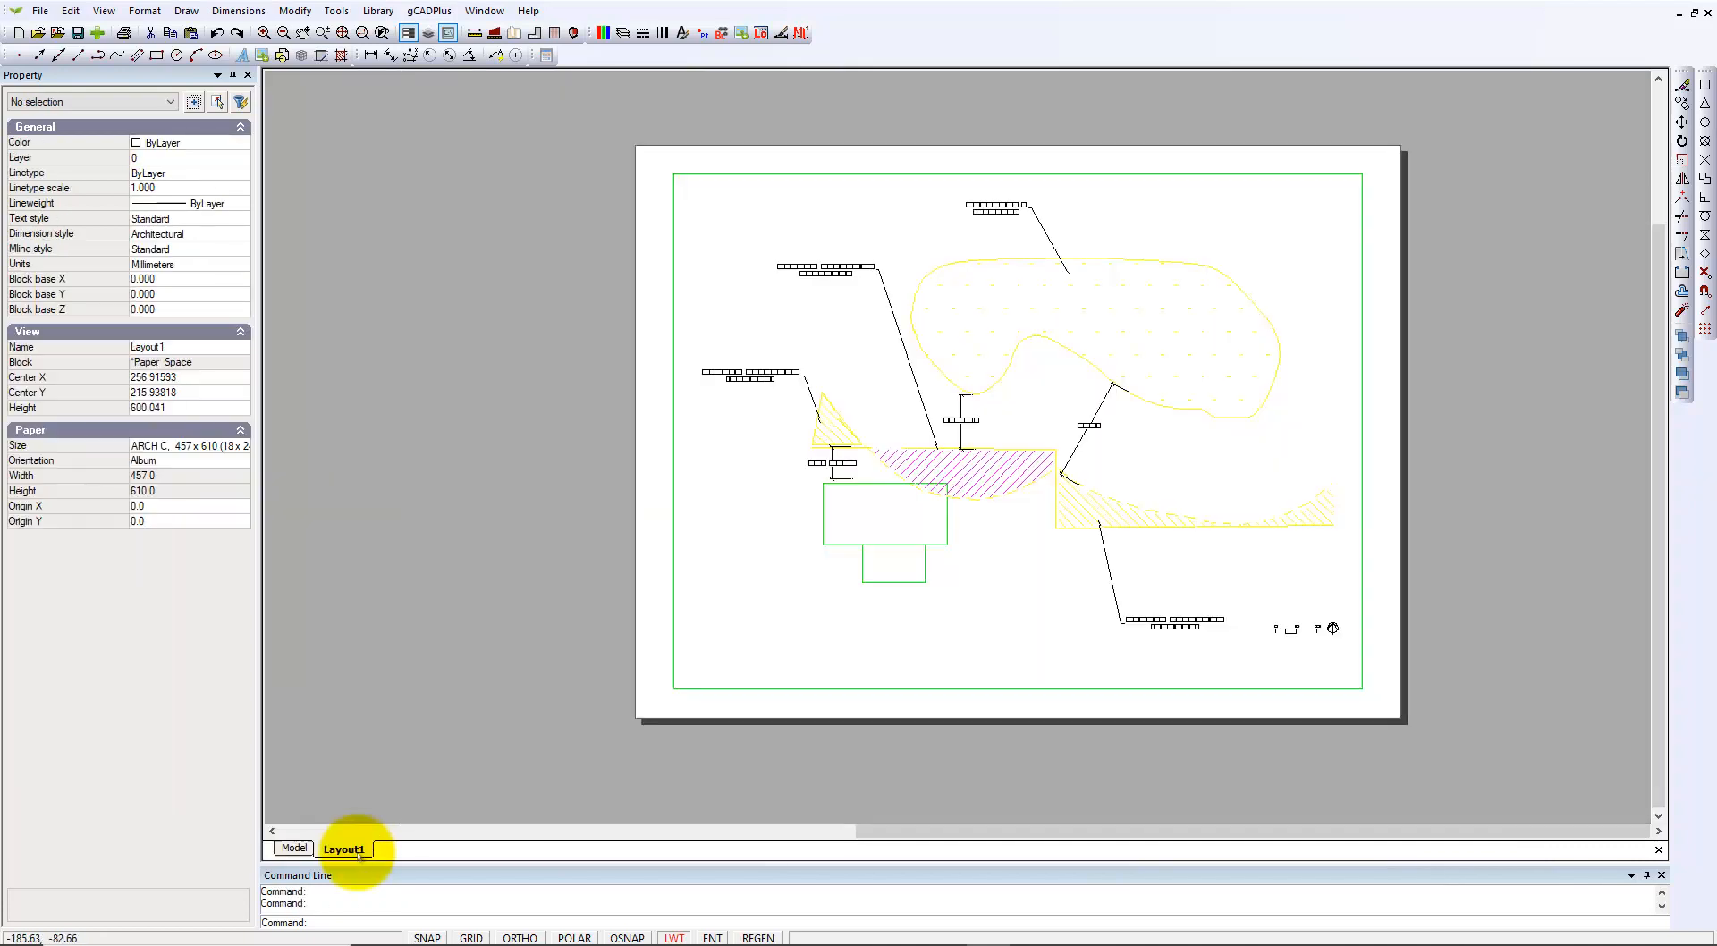
{"action": "scroll", "coordinate": [1330, 740], "scroll_direction": "up", "scroll_amount": 3}
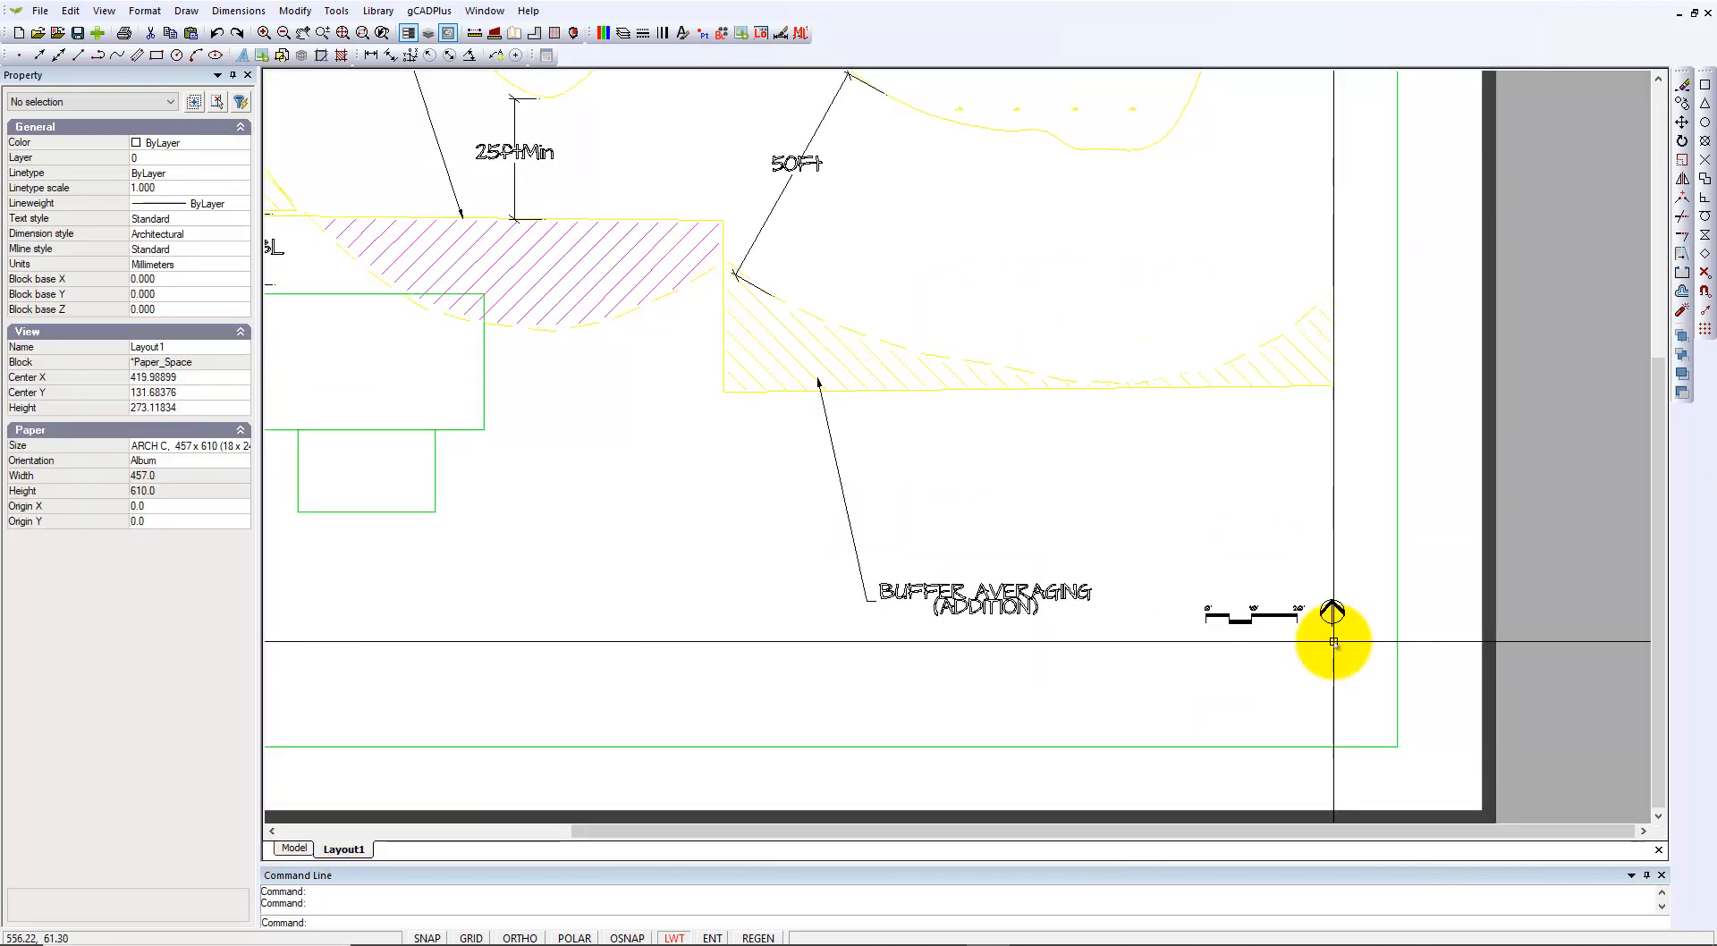
{"action": "scroll", "coordinate": [1264, 544], "scroll_direction": "down", "scroll_amount": 4}
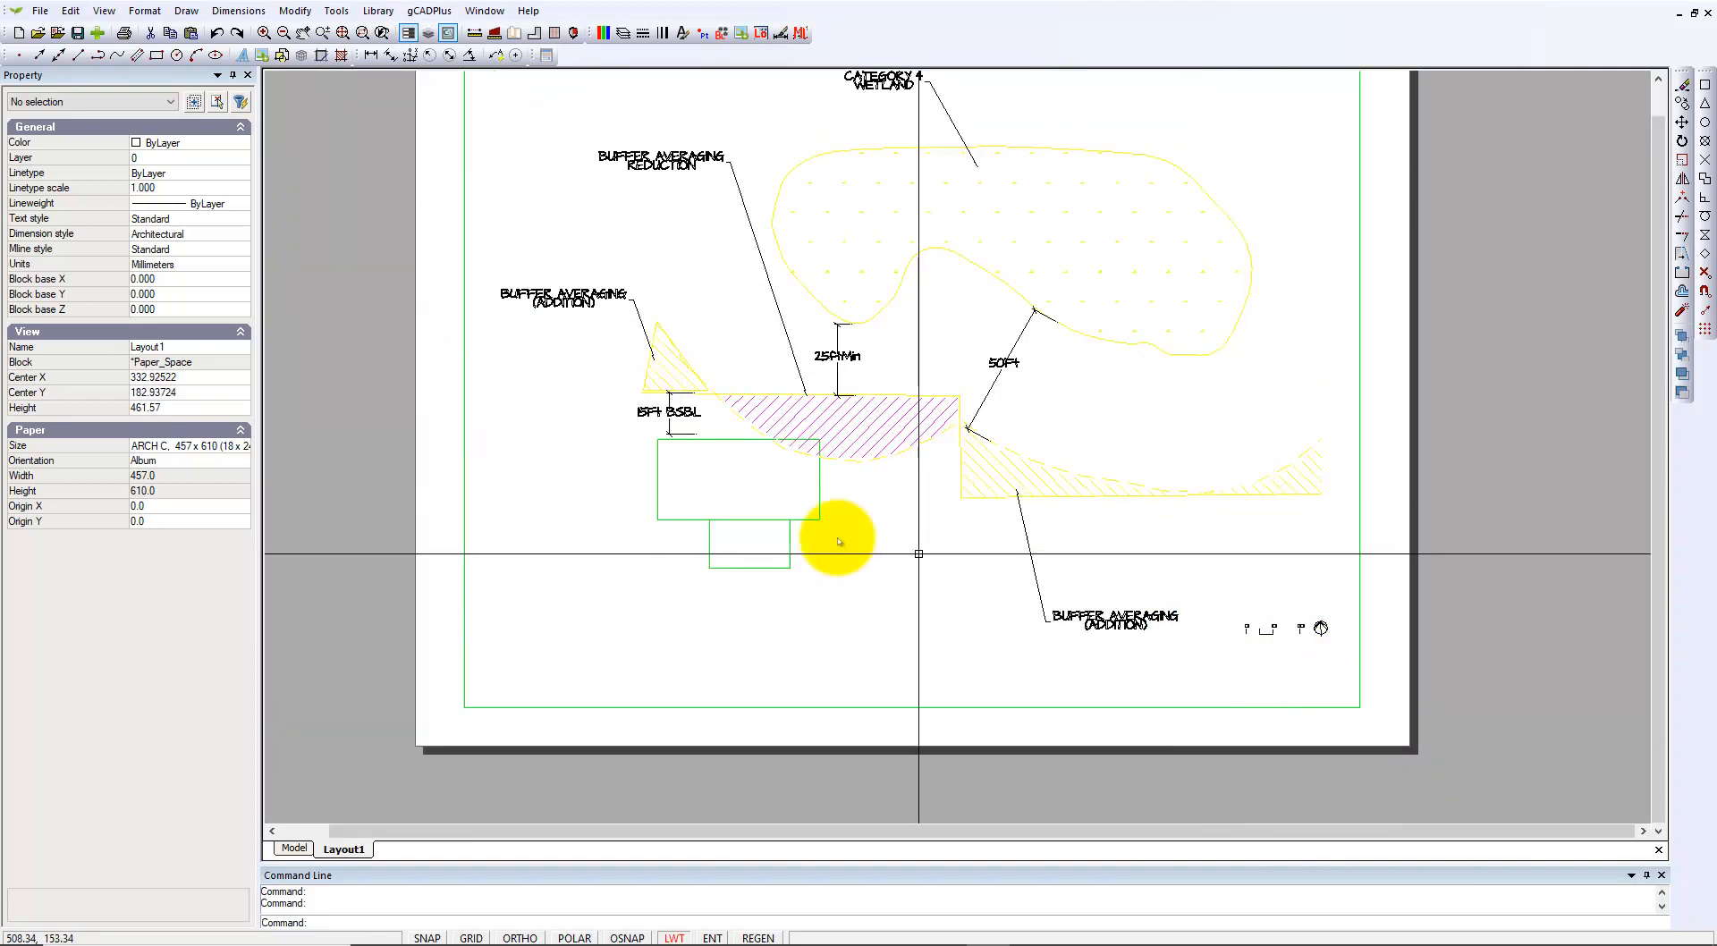
Step: In model space, set the color of the stepped yellow polyline bordering the buffer hatches to ByLayer and check it on Layout1
{"action": "left_click", "coordinate": [294, 848]}
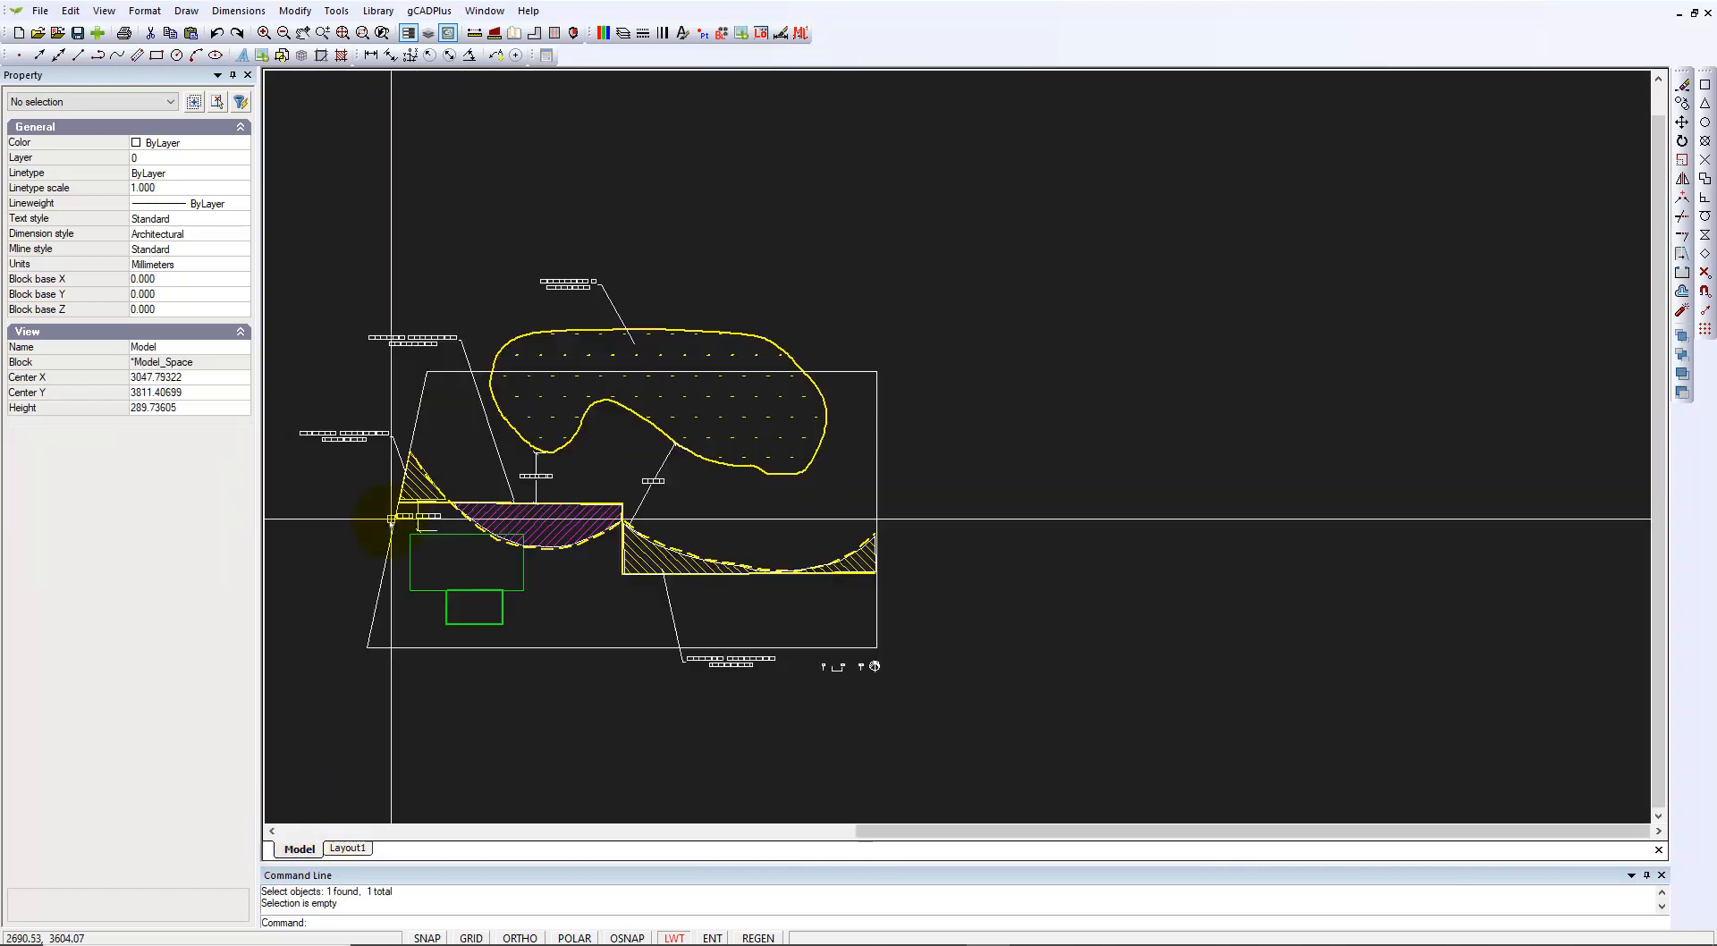
{"action": "scroll", "coordinate": [709, 614], "scroll_direction": "up", "scroll_amount": 4}
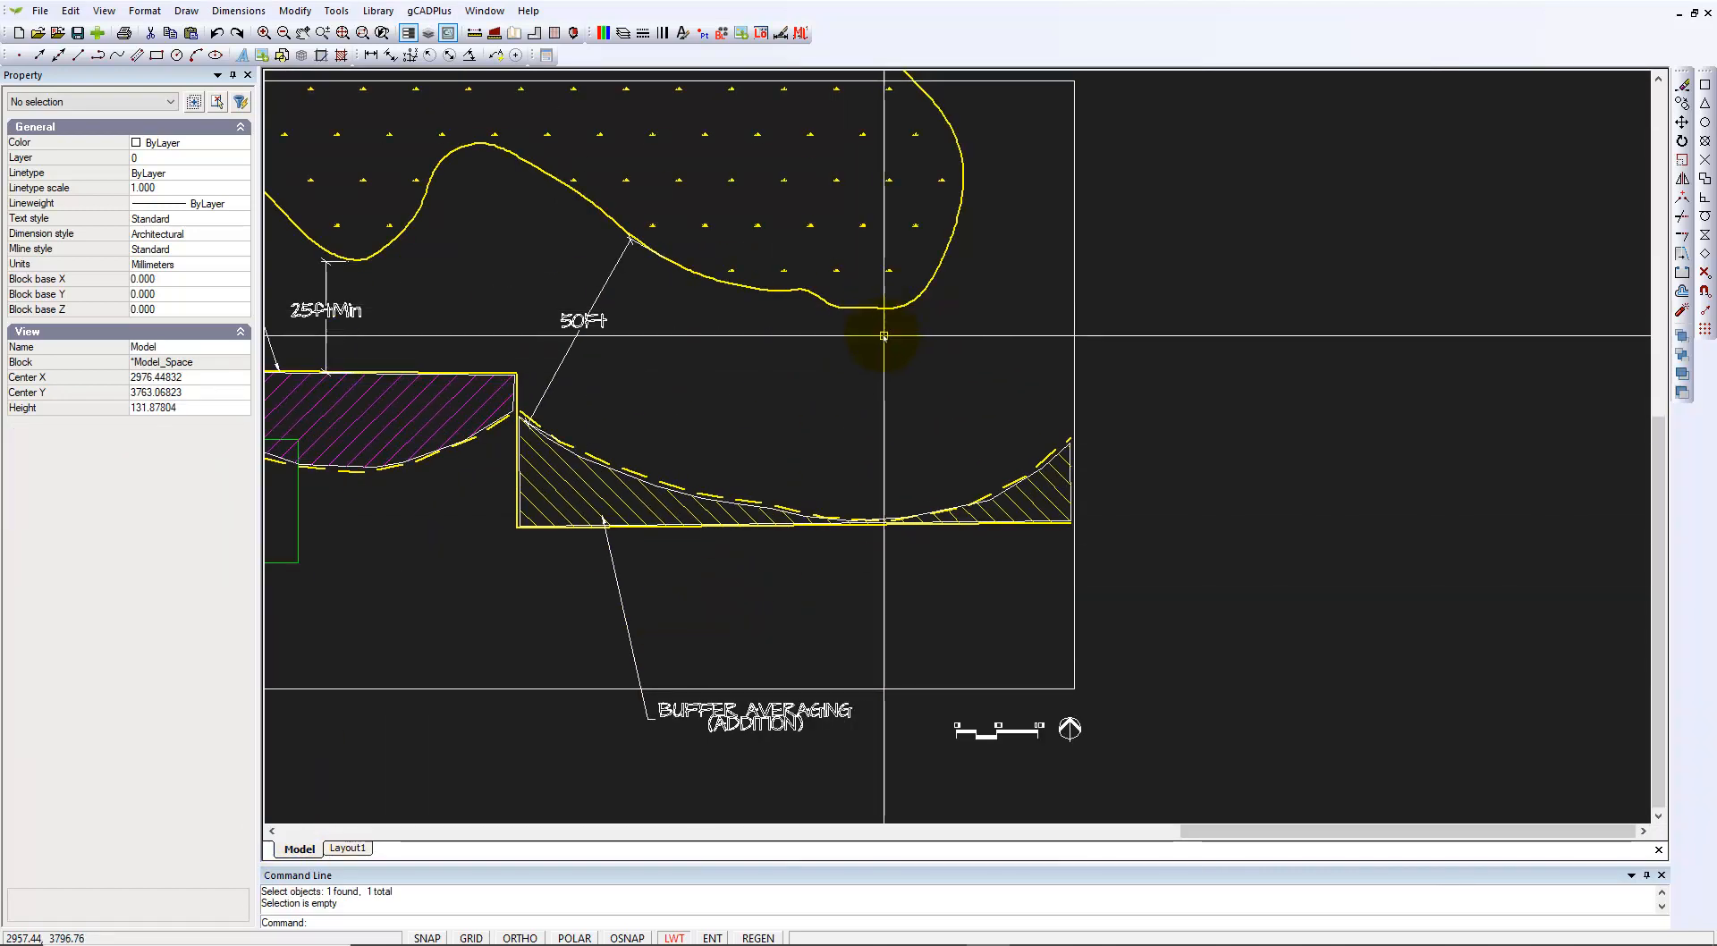
{"action": "scroll", "coordinate": [671, 556], "scroll_direction": "up", "scroll_amount": 4}
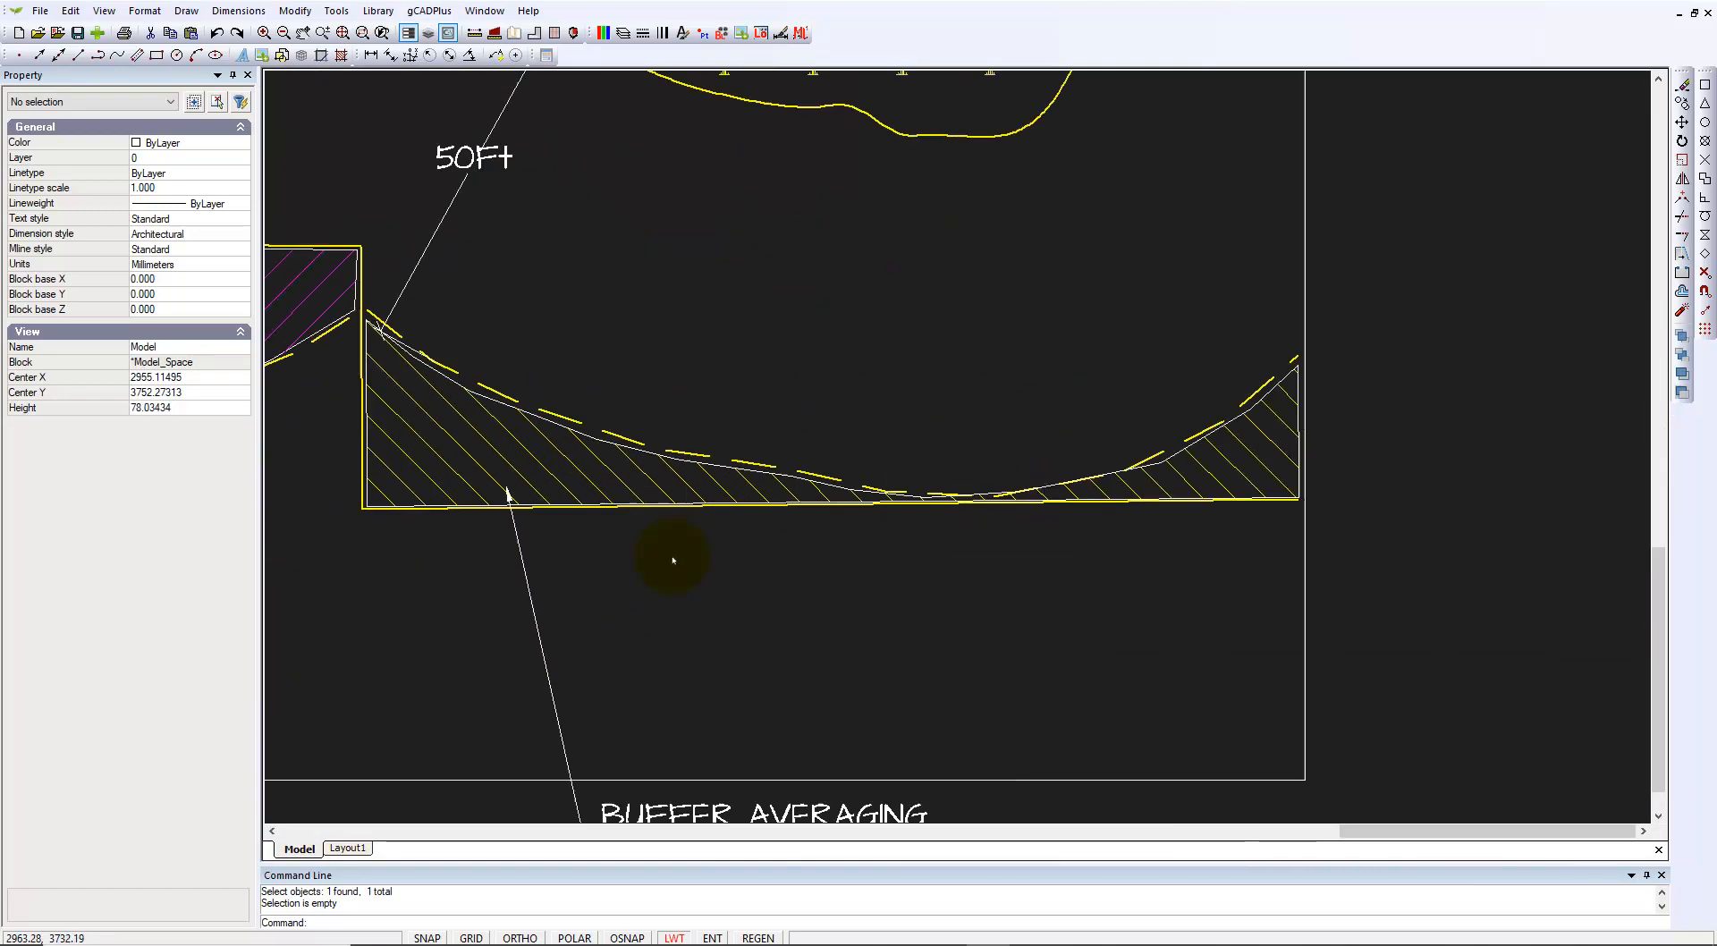
{"action": "left_click", "coordinate": [606, 493]}
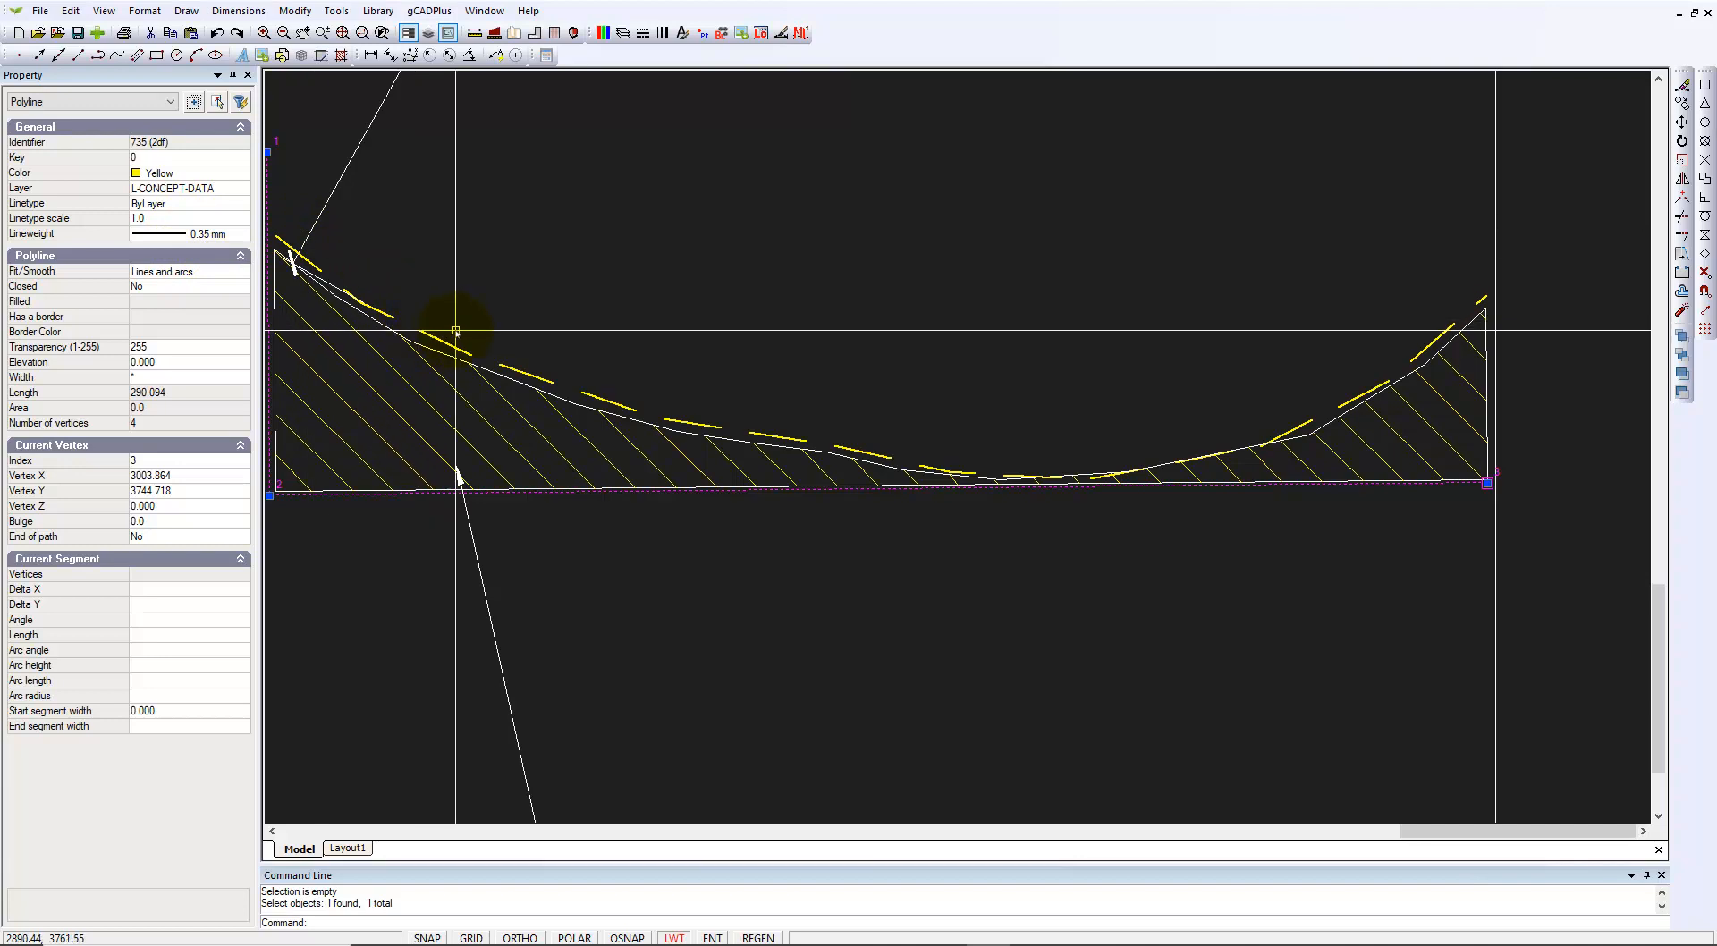
{"action": "scroll", "coordinate": [477, 332], "scroll_direction": "down", "scroll_amount": 3}
{"action": "scroll", "coordinate": [477, 331], "scroll_direction": "down", "scroll_amount": 2}
{"action": "scroll", "coordinate": [484, 332], "scroll_direction": "down", "scroll_amount": 2}
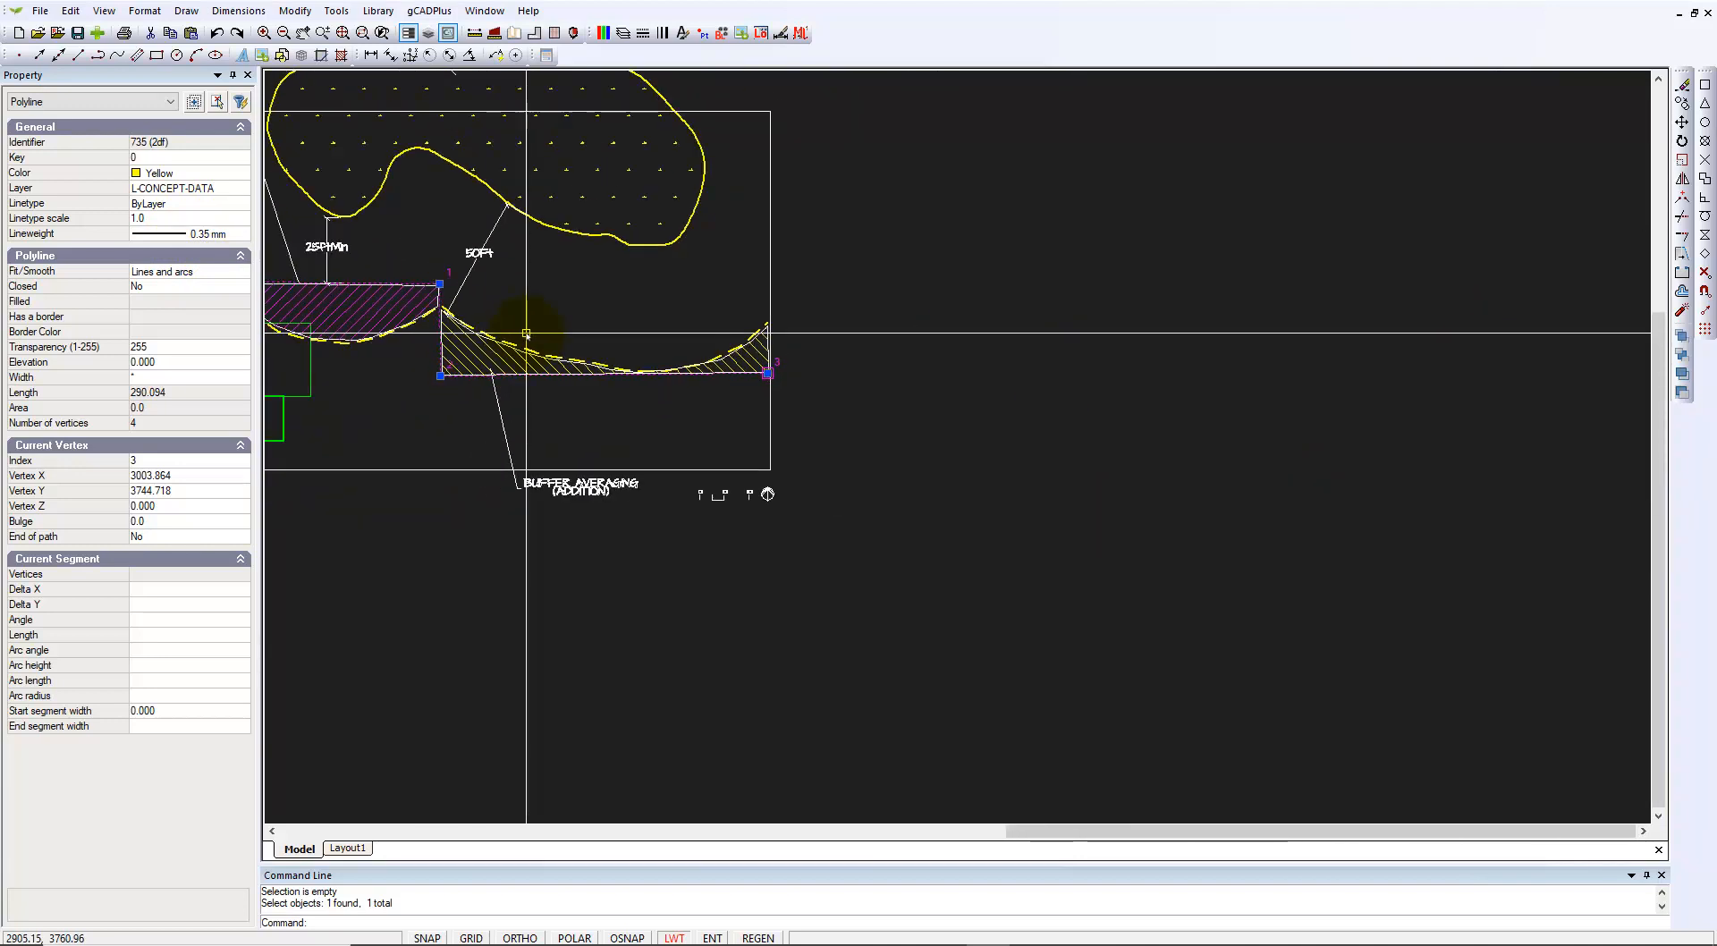
{"action": "left_click", "coordinate": [245, 175]}
{"action": "left_click", "coordinate": [241, 175]}
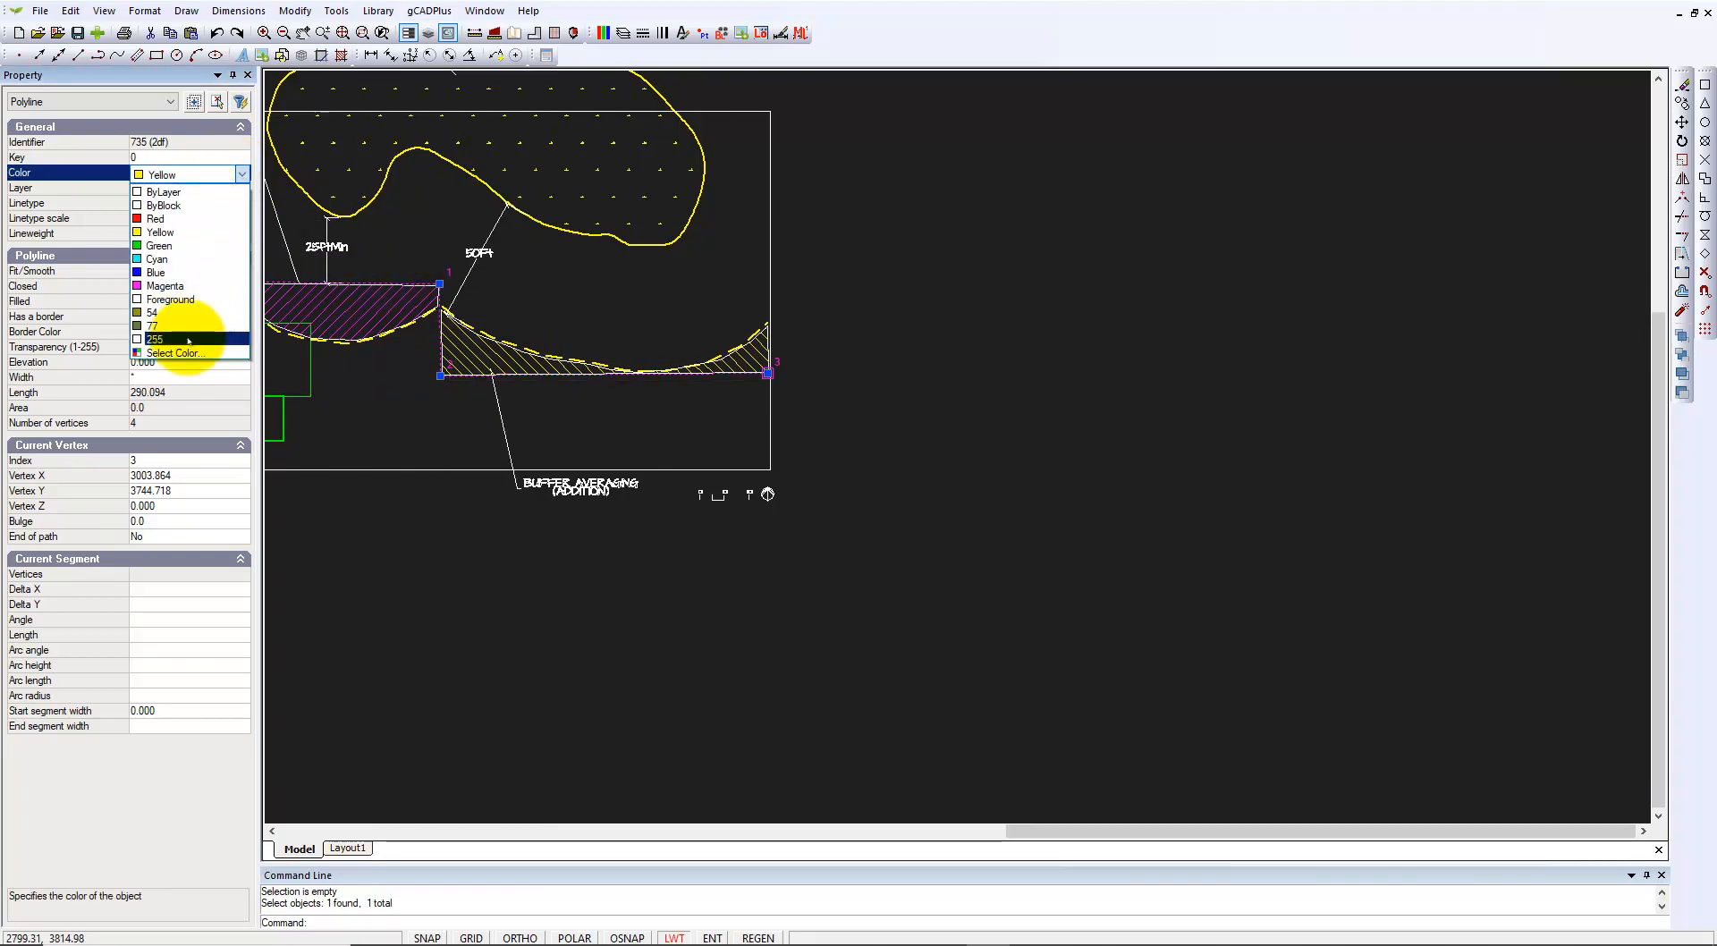
{"action": "left_click", "coordinate": [163, 192]}
{"action": "key", "text": "Escape"}
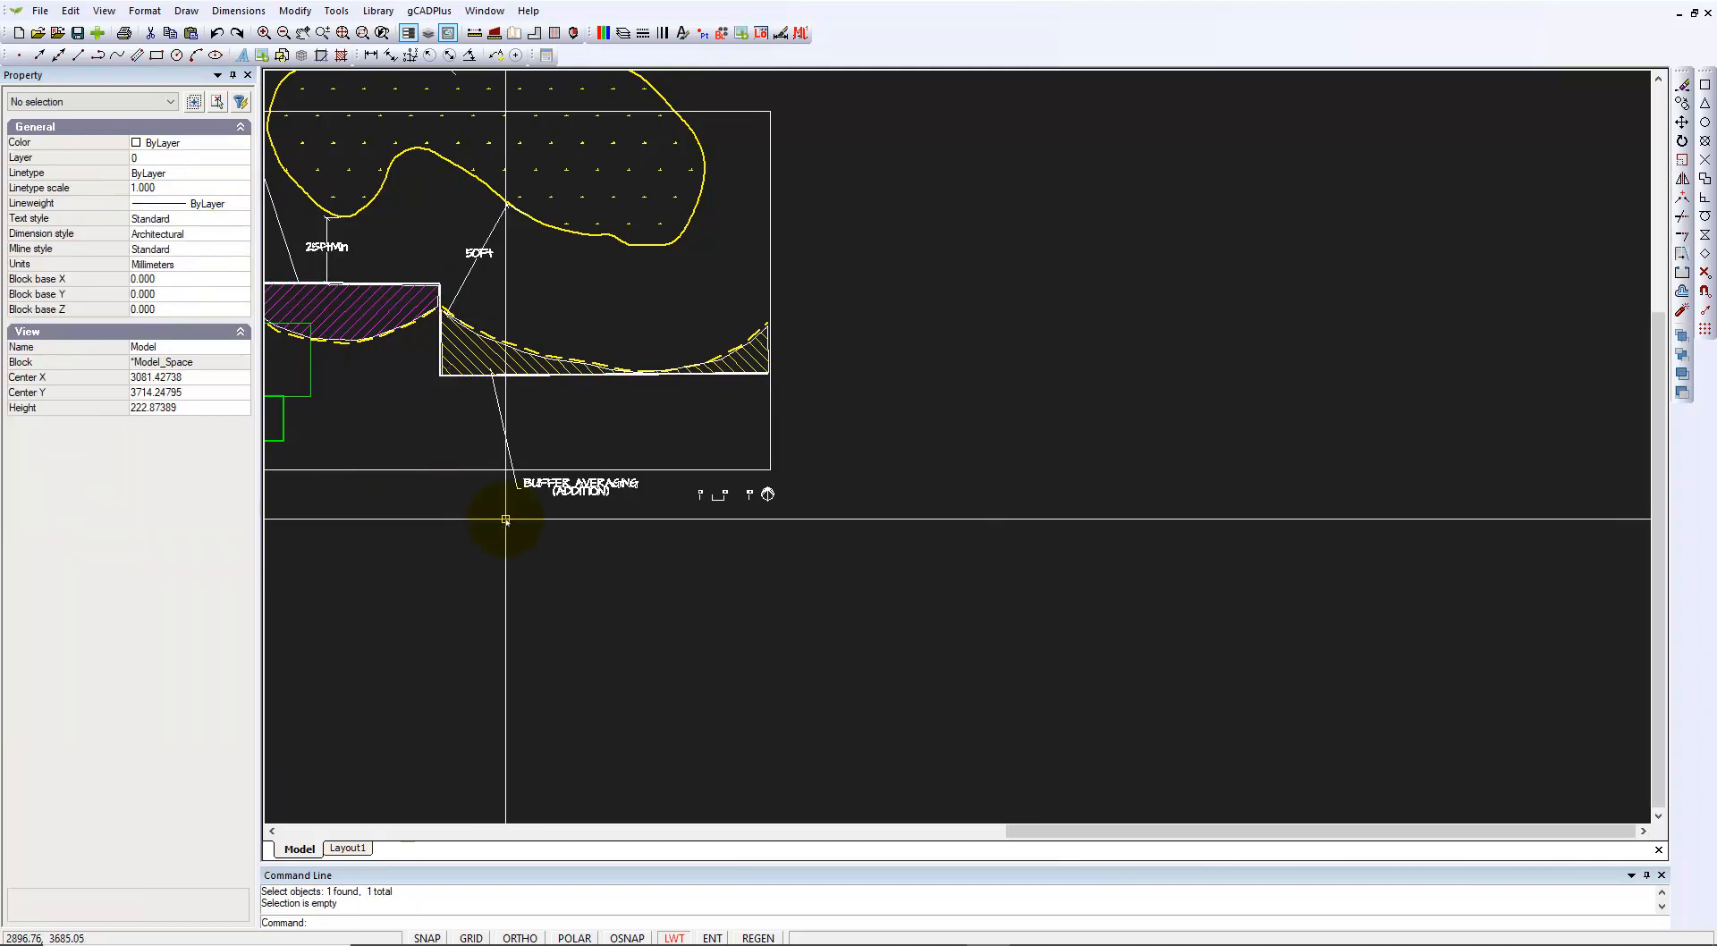
{"action": "left_click", "coordinate": [349, 848]}
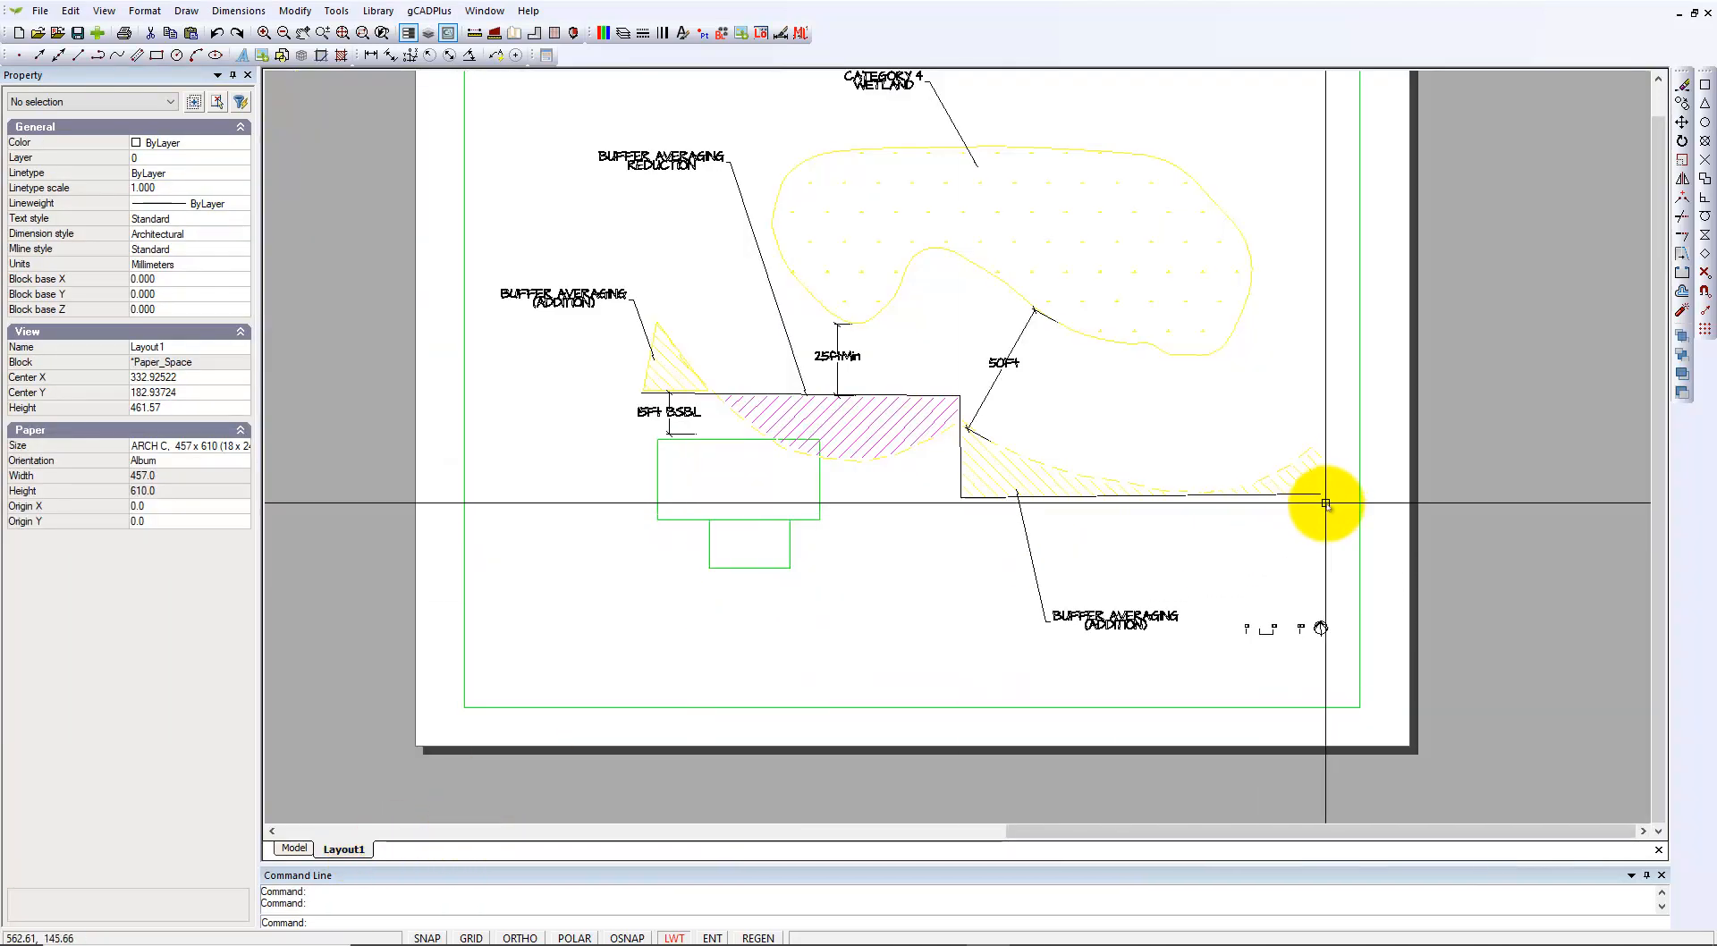
Step: In model space, set the color of the wetland outline, dashed buffer lines and yellow buffer-addition hatches to ByLayer, and check them on Layout1
{"action": "scroll", "coordinate": [689, 420], "scroll_direction": "down", "scroll_amount": 2}
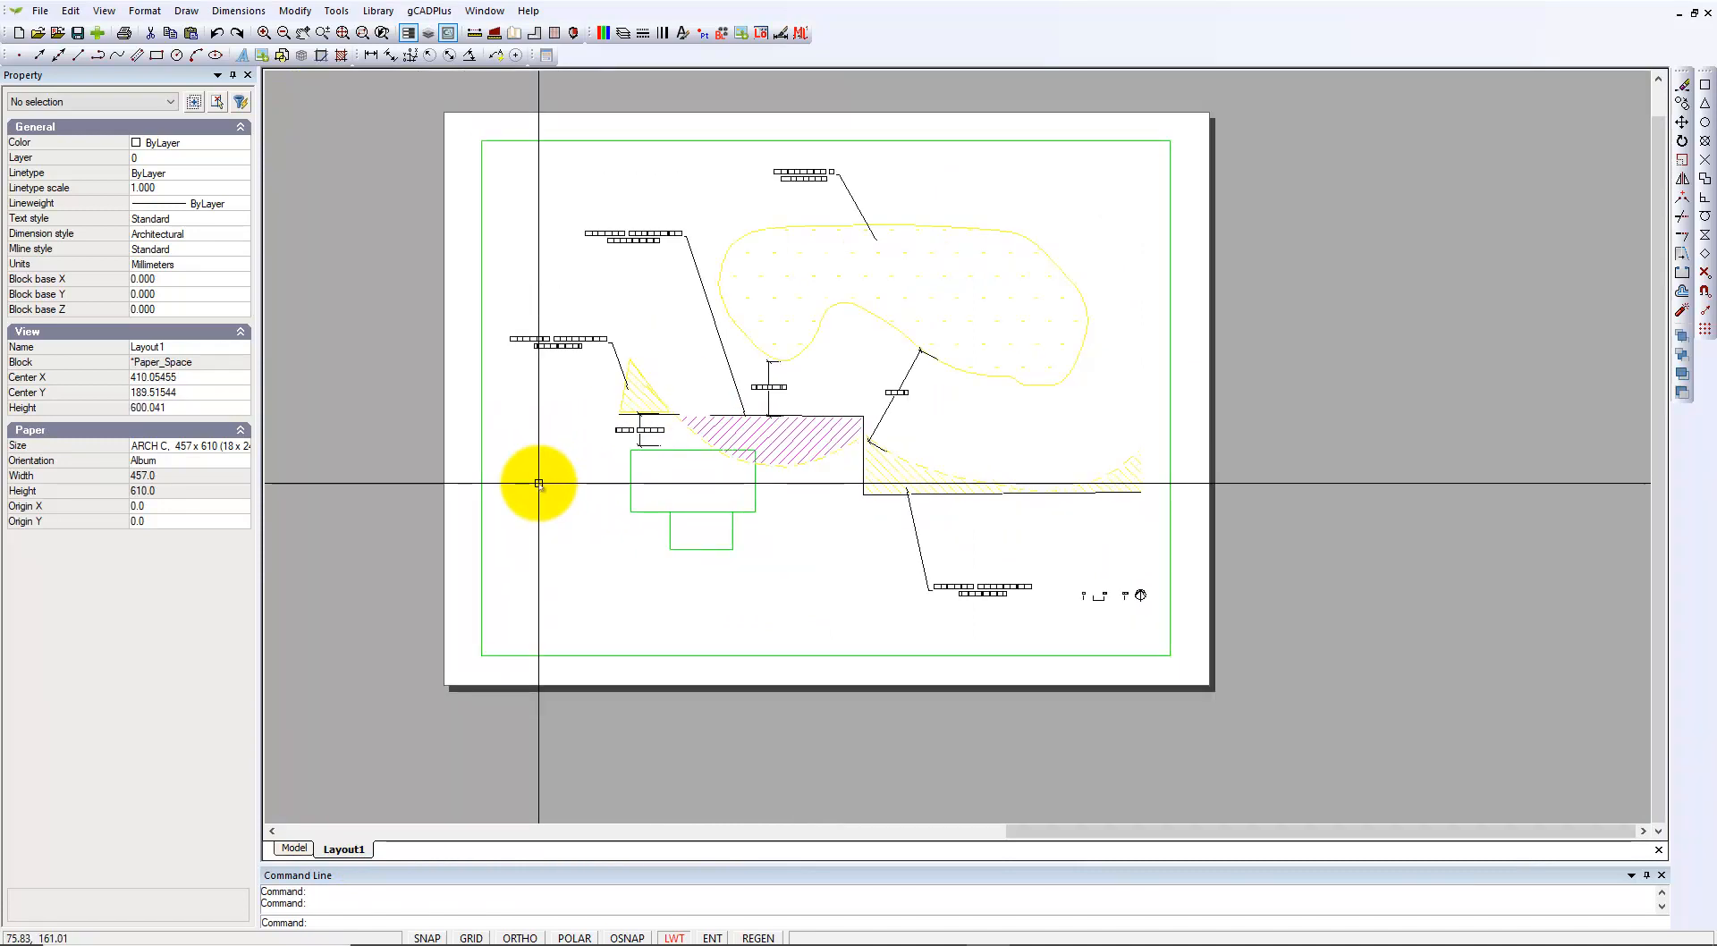
{"action": "left_click", "coordinate": [298, 850]}
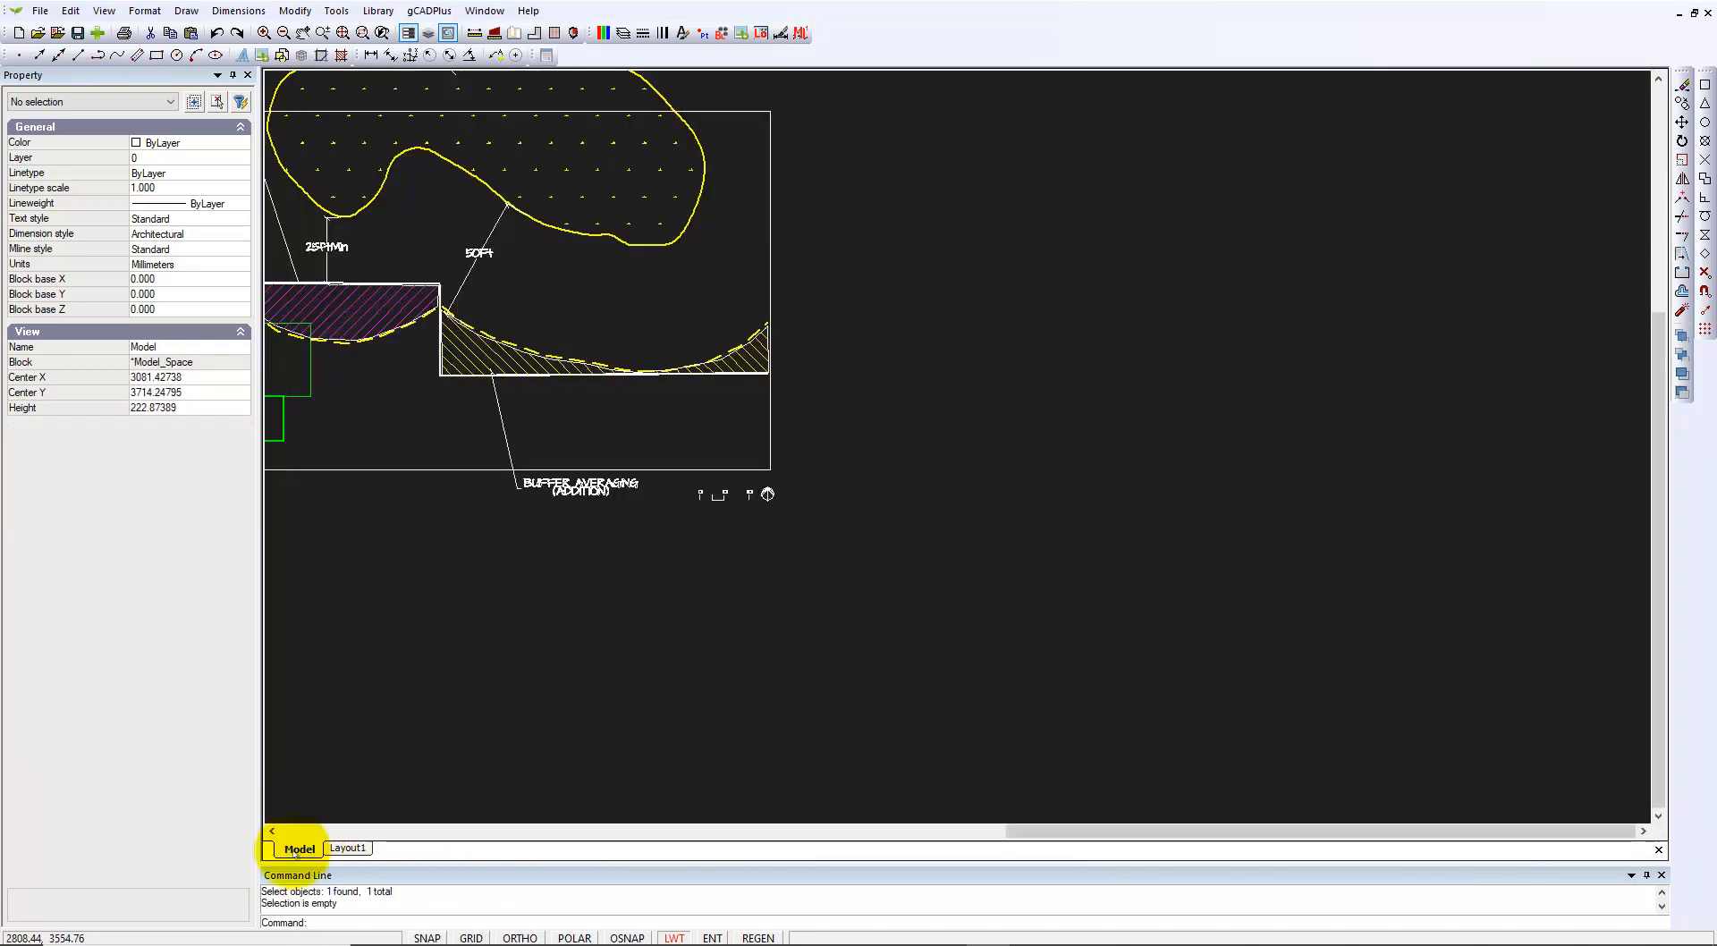
{"action": "left_click", "coordinate": [672, 240]}
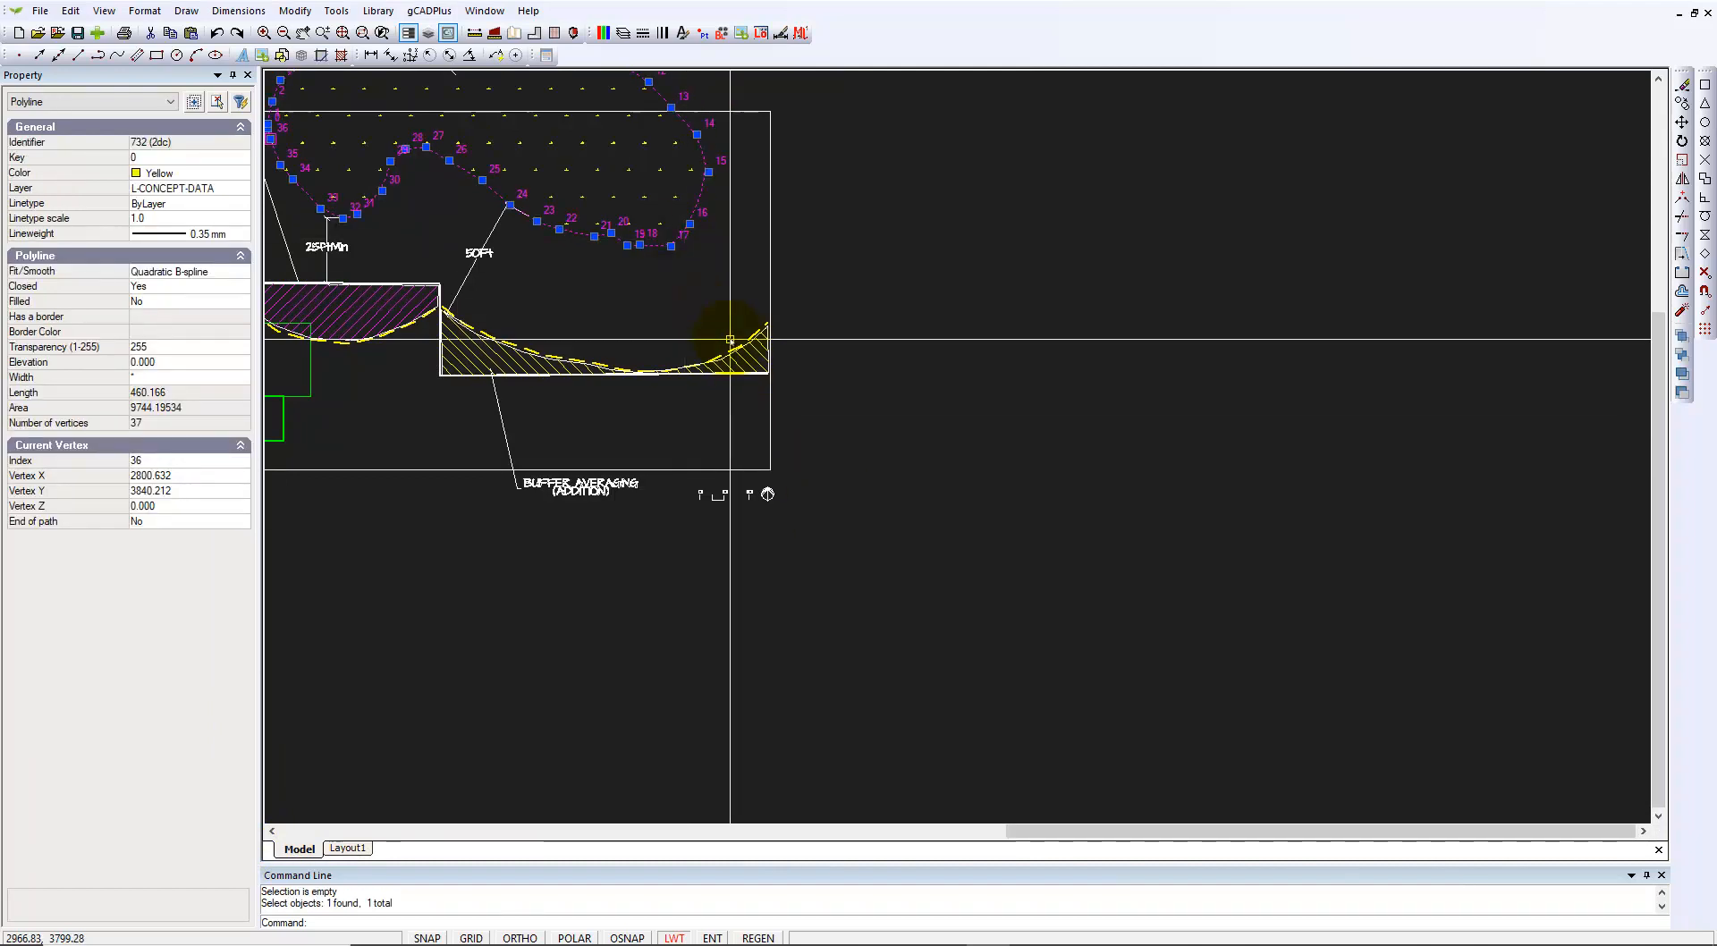
{"action": "scroll", "coordinate": [727, 354], "scroll_direction": "up", "scroll_amount": 4}
{"action": "left_click", "coordinate": [759, 360]}
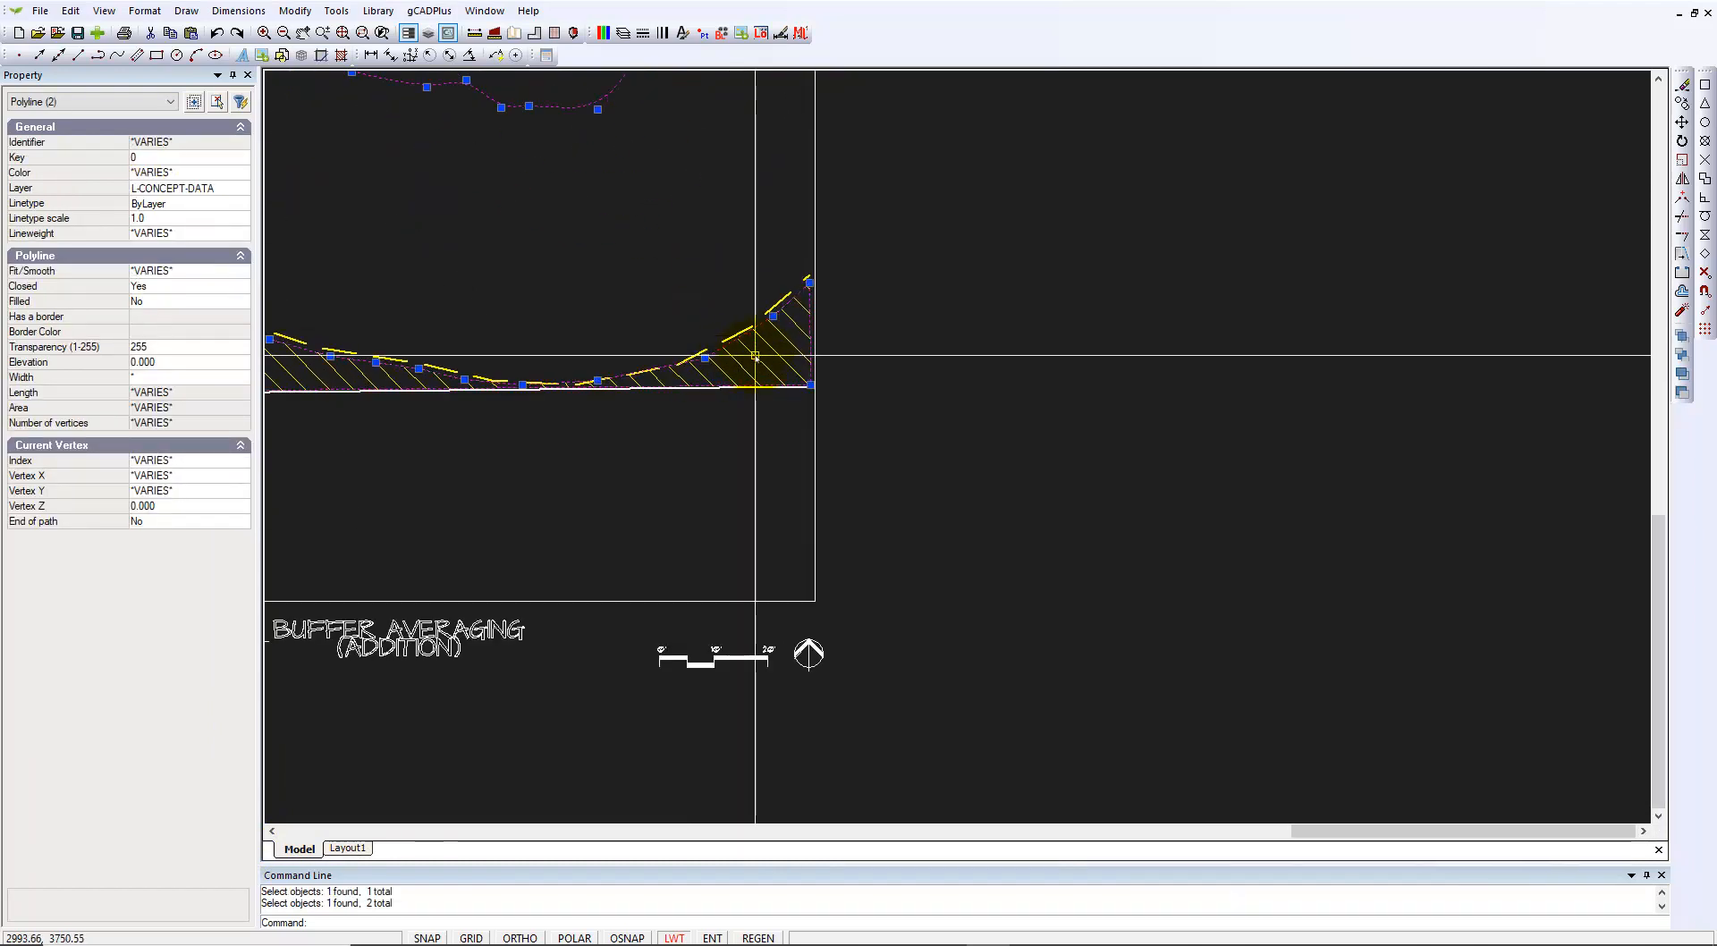
{"action": "left_click", "coordinate": [706, 358]}
{"action": "left_click", "coordinate": [691, 357]}
{"action": "scroll", "coordinate": [1137, 473], "scroll_direction": "down", "scroll_amount": 4}
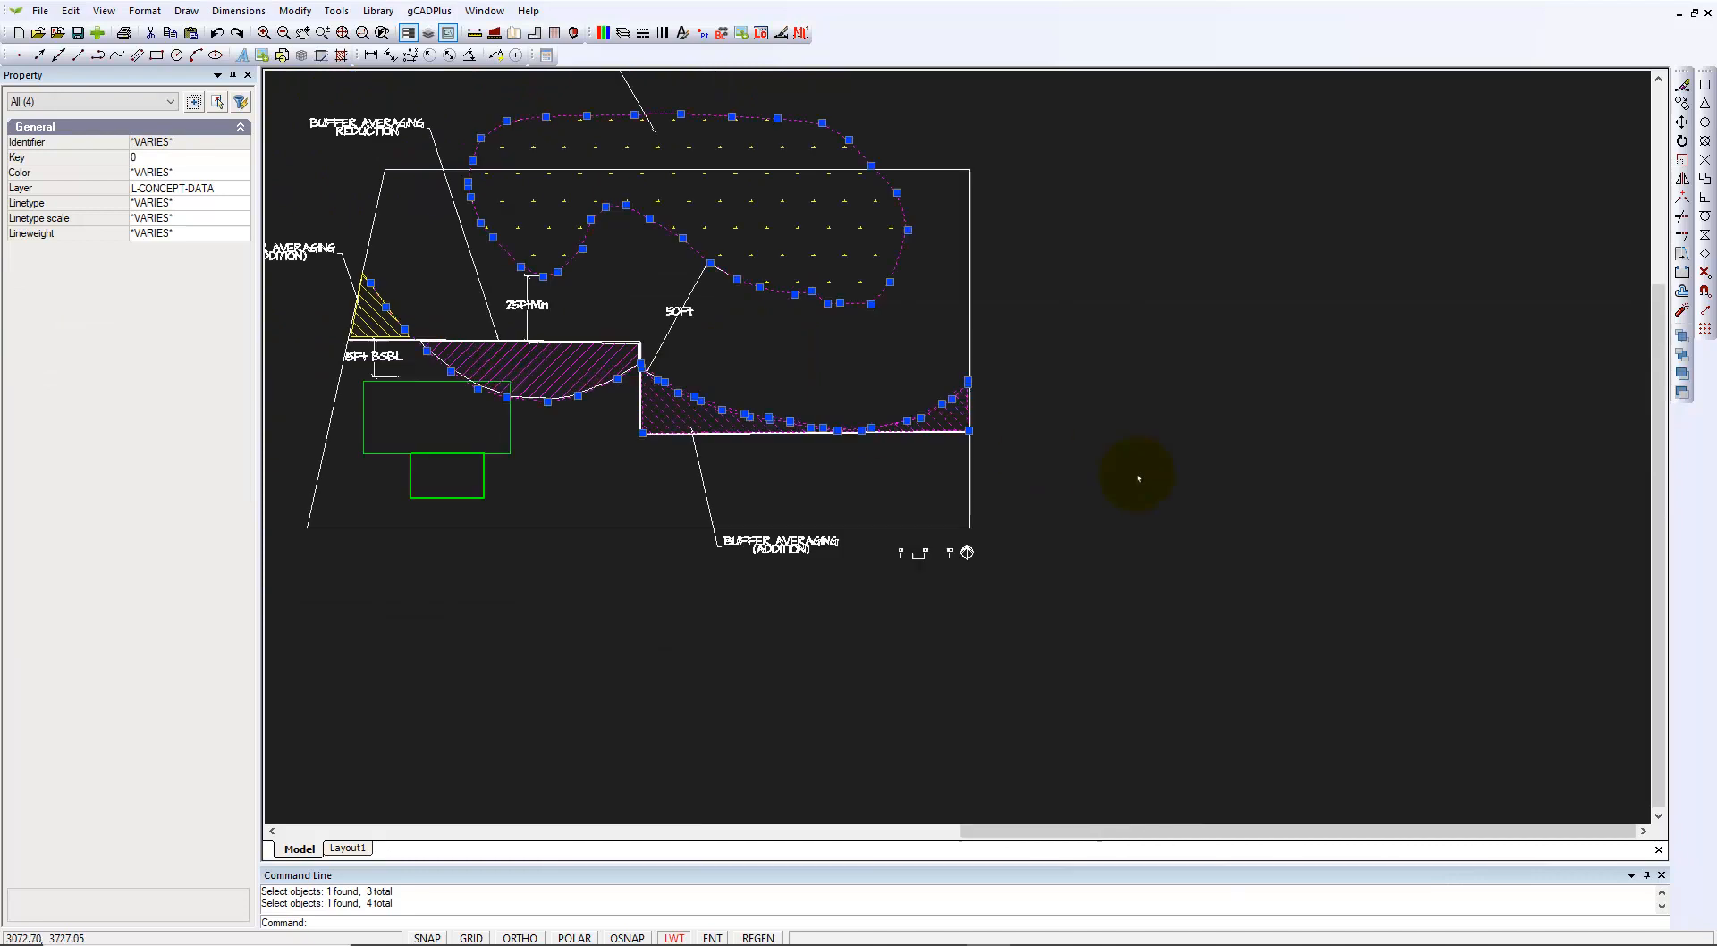
{"action": "scroll", "coordinate": [567, 350], "scroll_direction": "up", "scroll_amount": 4}
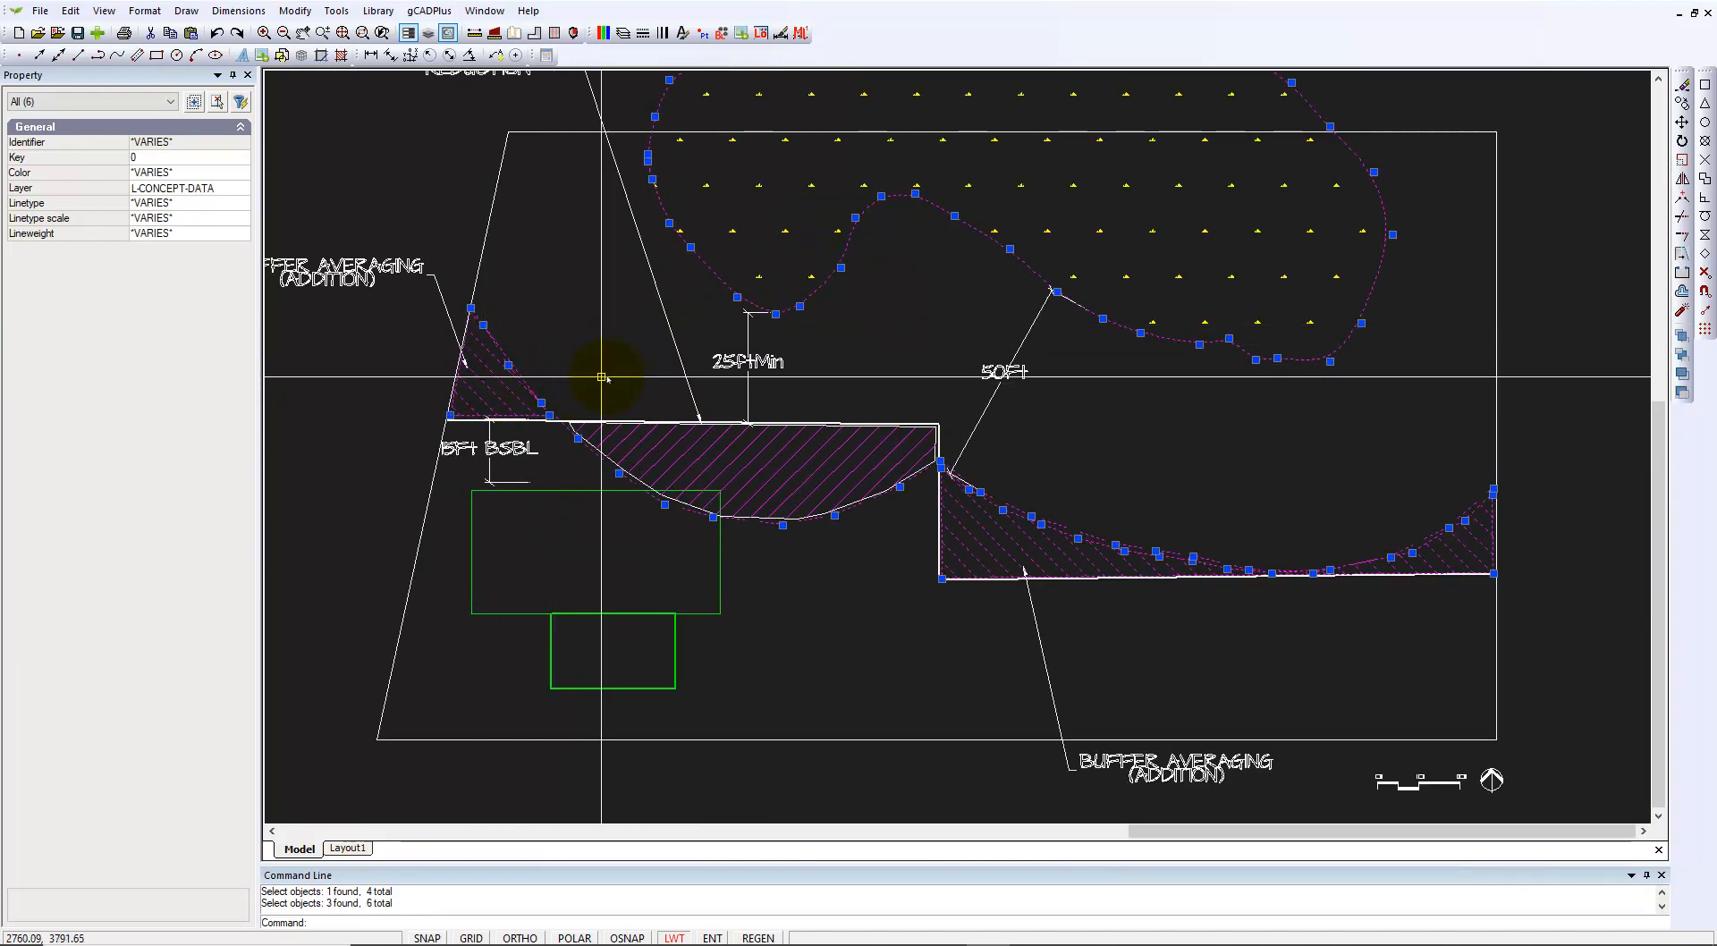
{"action": "left_click", "coordinate": [241, 175]}
{"action": "left_click", "coordinate": [189, 193]}
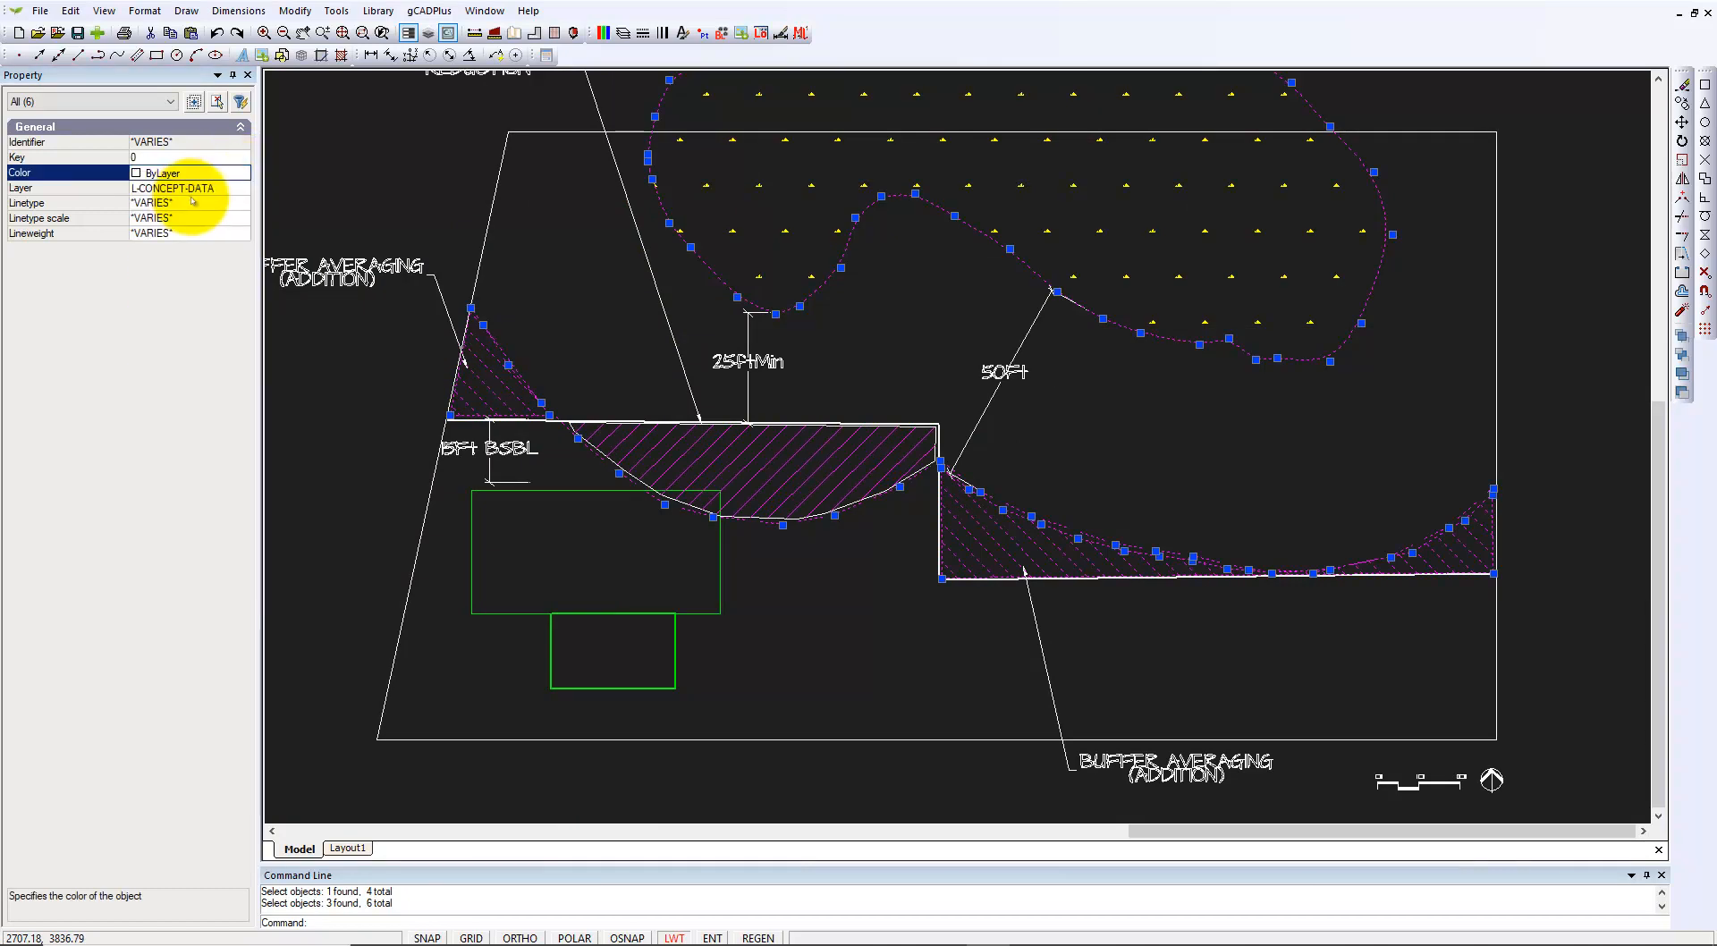
{"action": "key", "text": "Escape"}
{"action": "left_click", "coordinate": [348, 848]}
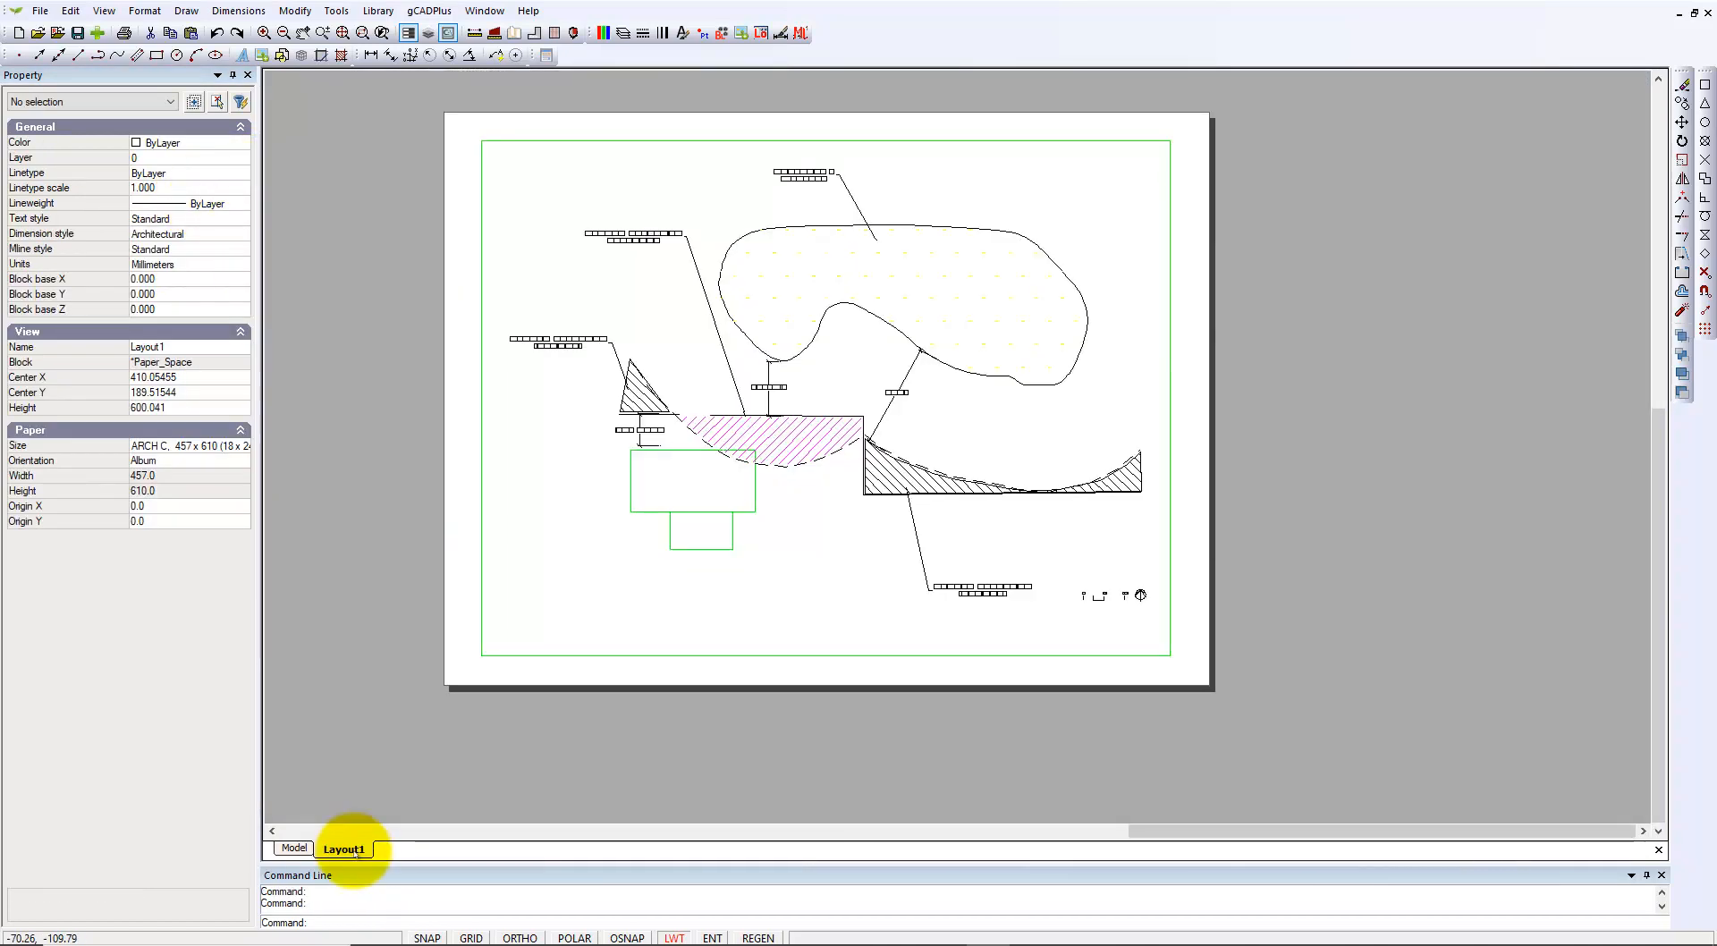
{"action": "scroll", "coordinate": [751, 463], "scroll_direction": "up", "scroll_amount": 2}
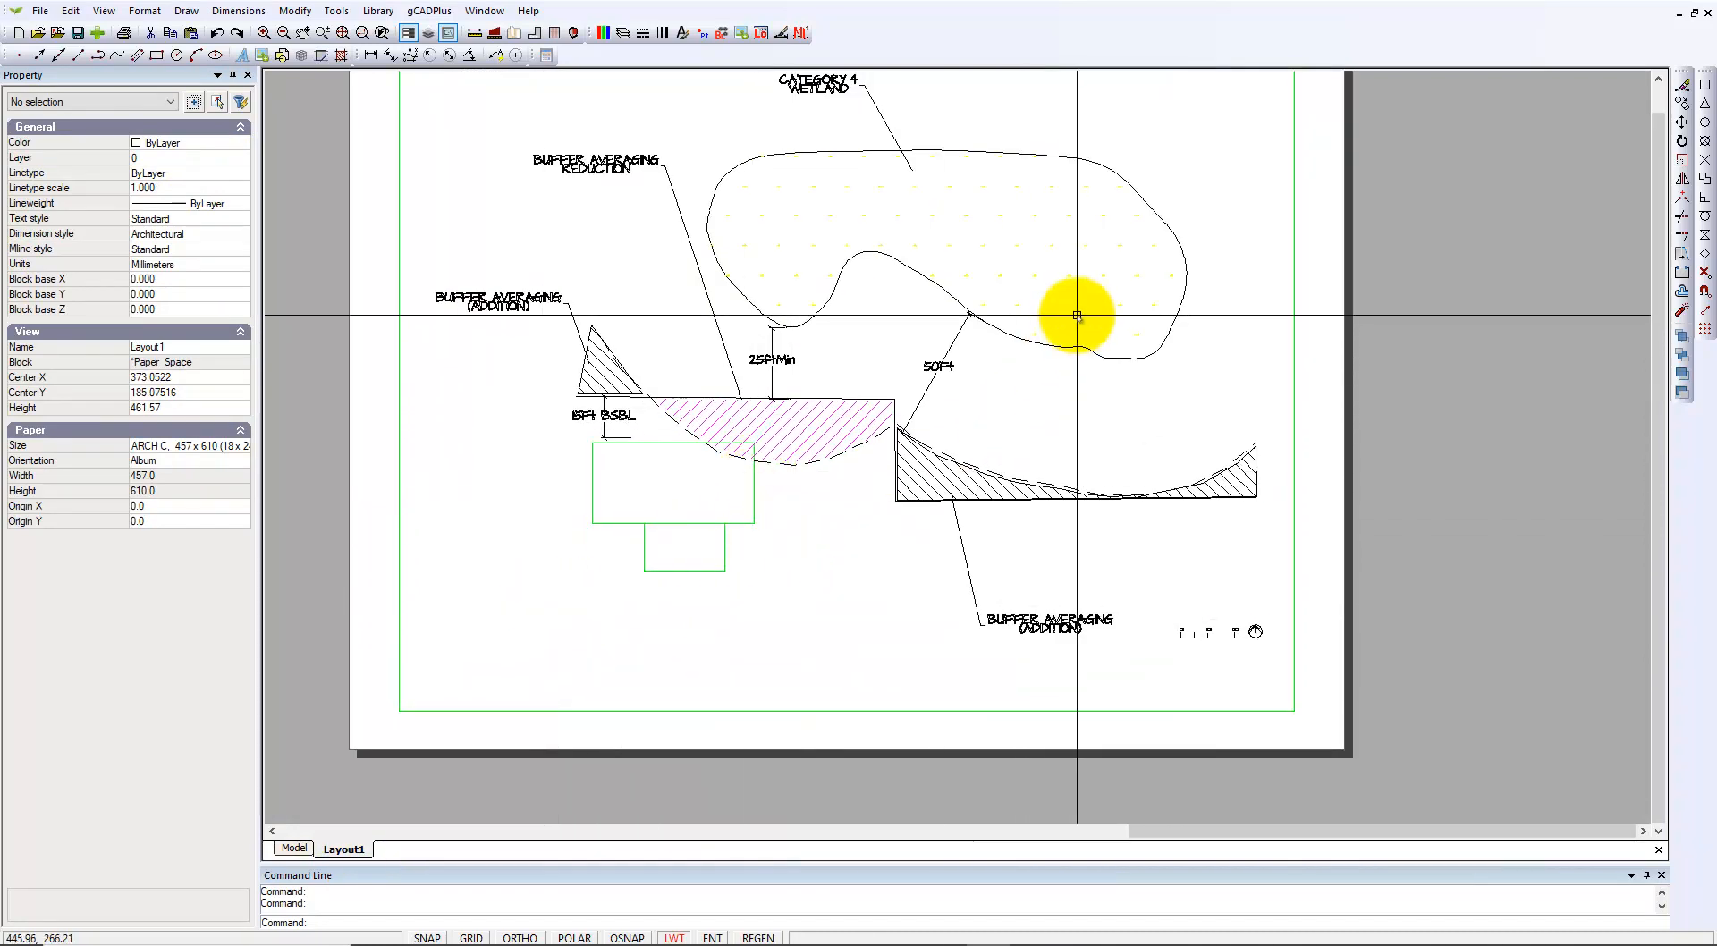
{"action": "scroll", "coordinate": [1048, 328], "scroll_direction": "down", "scroll_amount": 1}
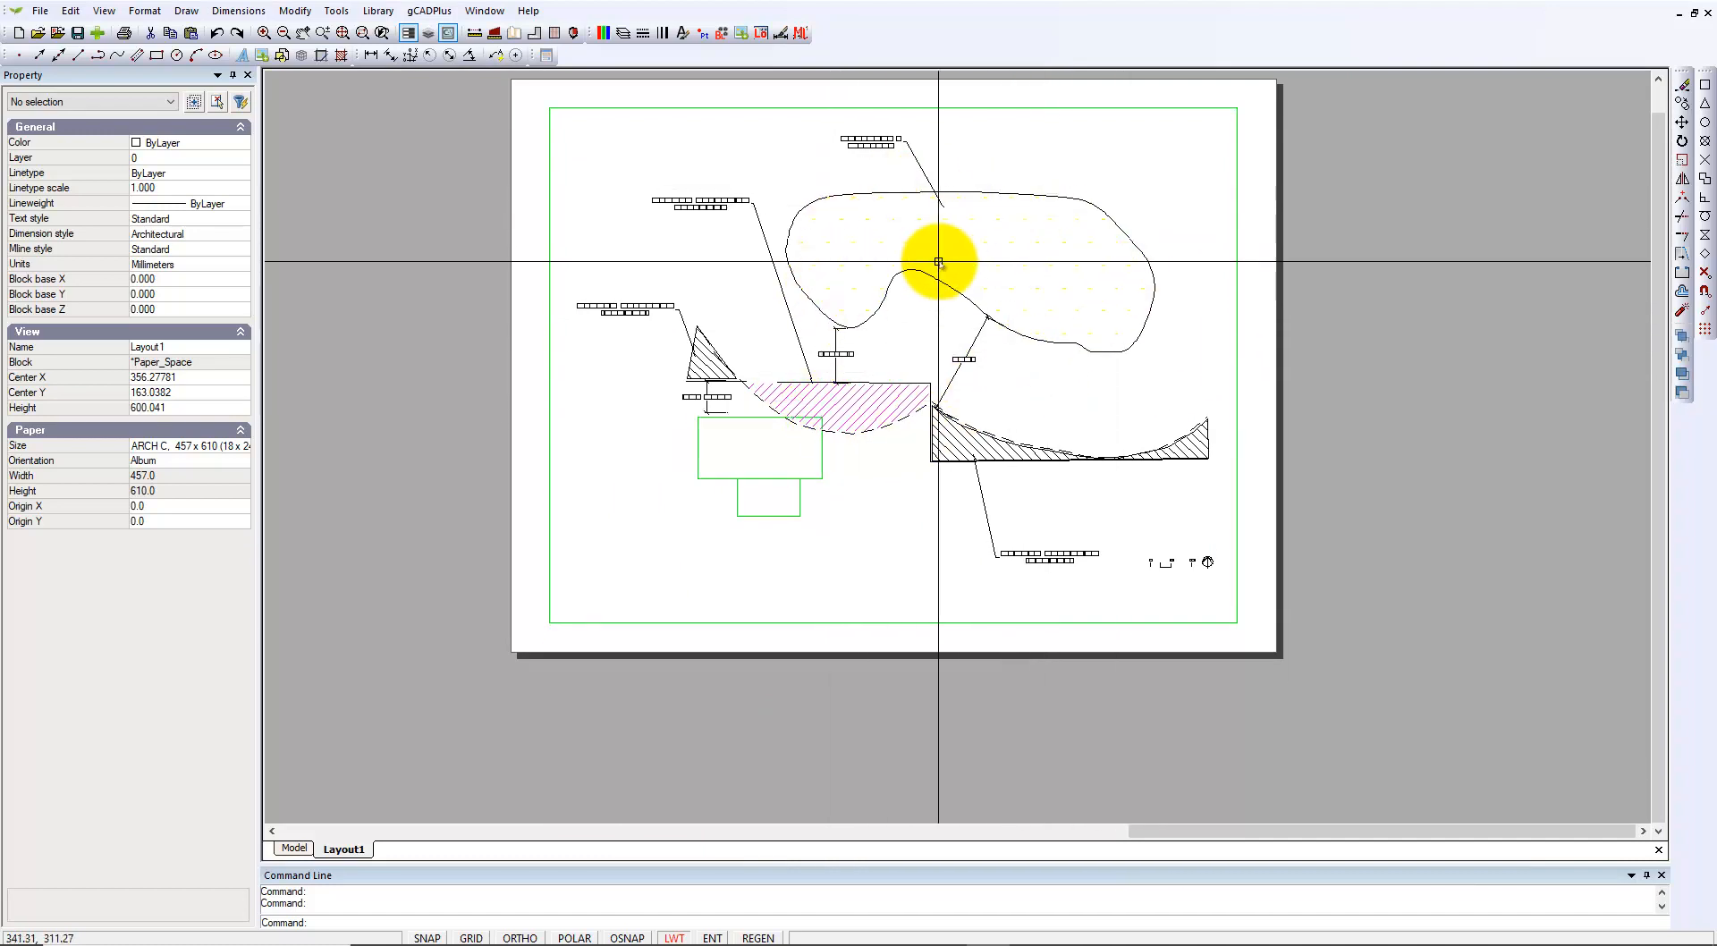
Step: In model space, set the color of the swamp hatch inside the wetland outline to ByLayer
{"action": "left_click", "coordinate": [295, 849]}
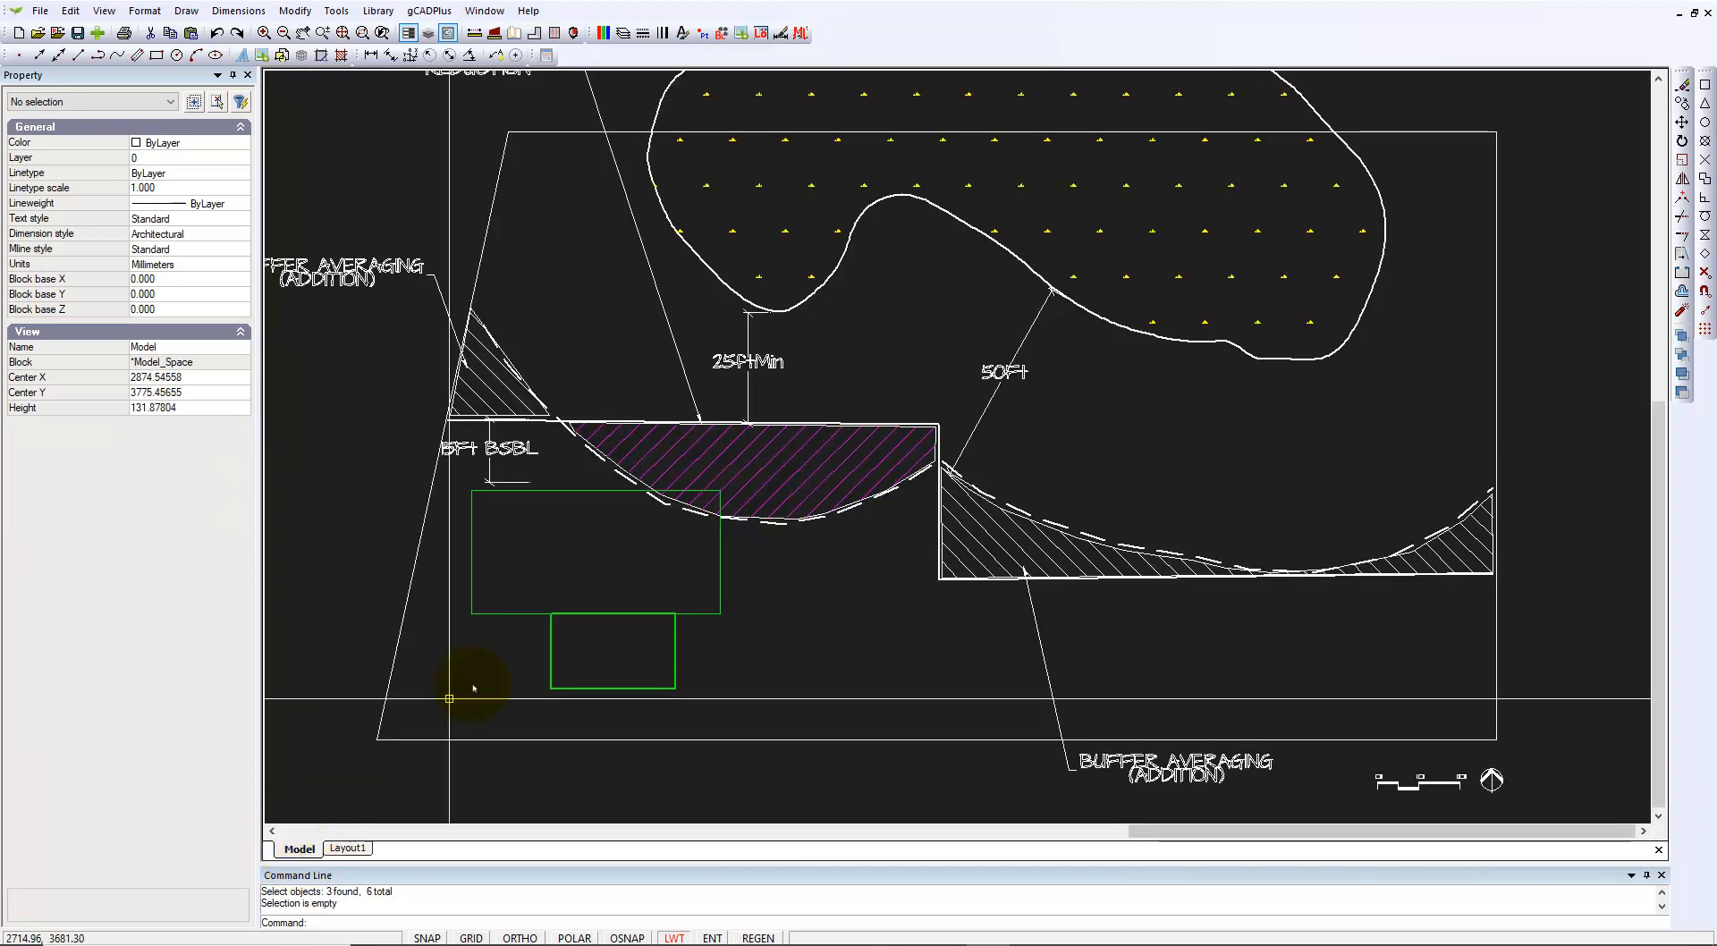
{"action": "left_click", "coordinate": [1207, 231]}
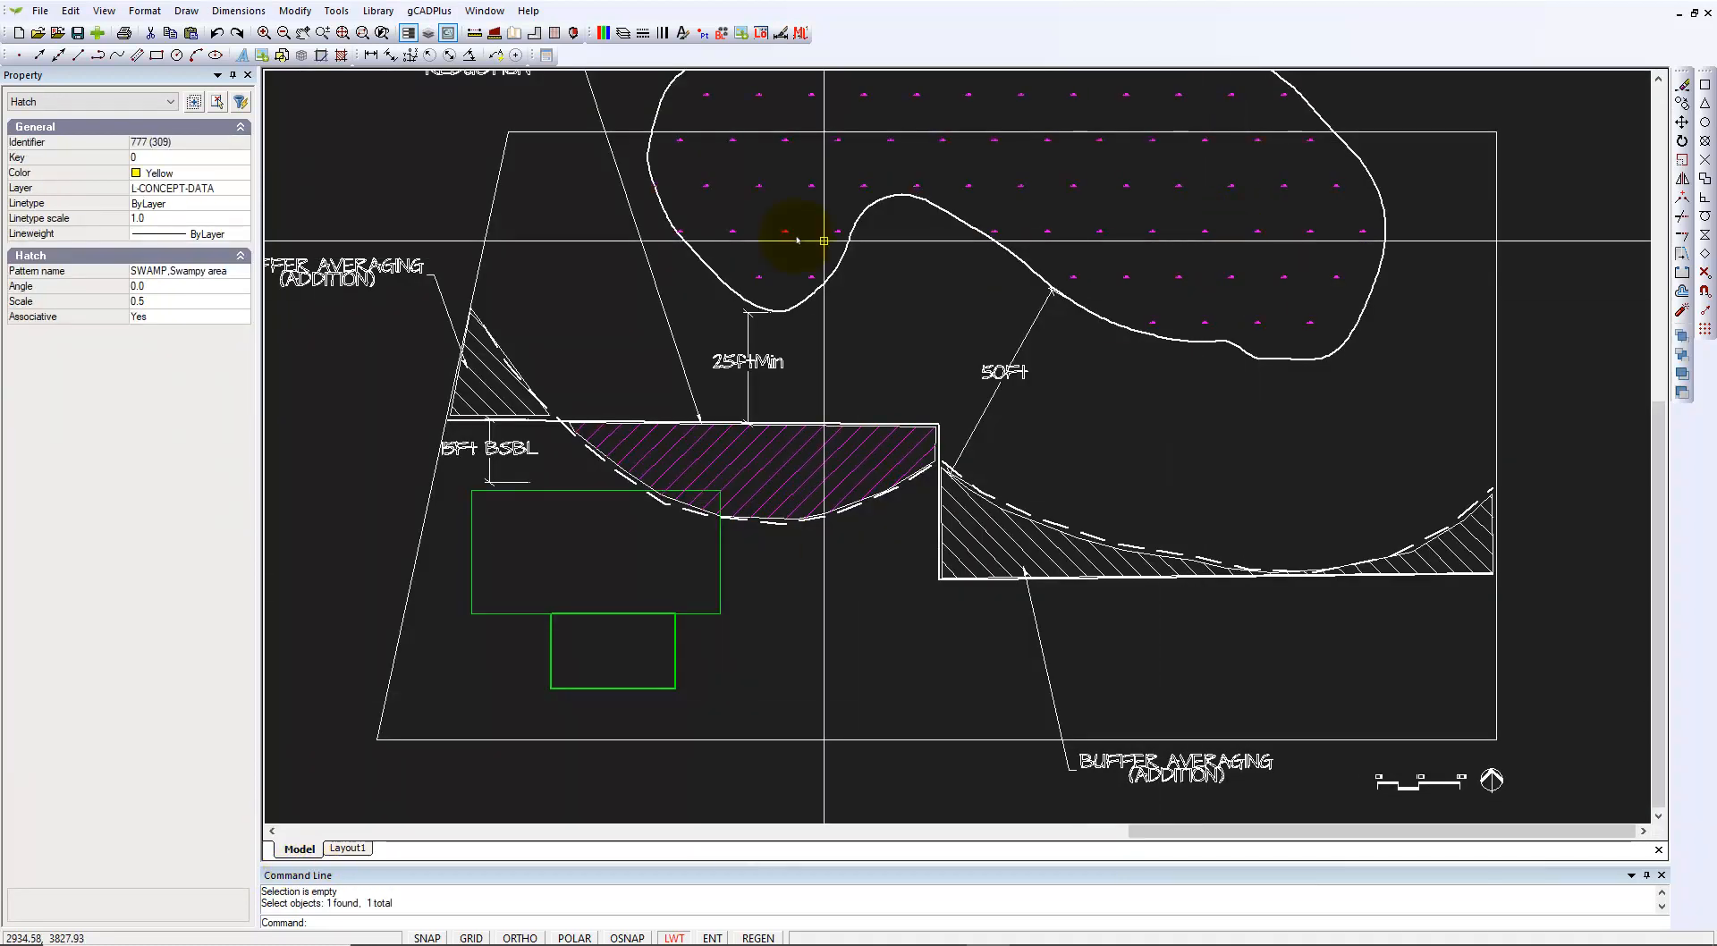
{"action": "left_click", "coordinate": [203, 178]}
{"action": "left_click", "coordinate": [236, 176]}
{"action": "left_click", "coordinate": [234, 176]}
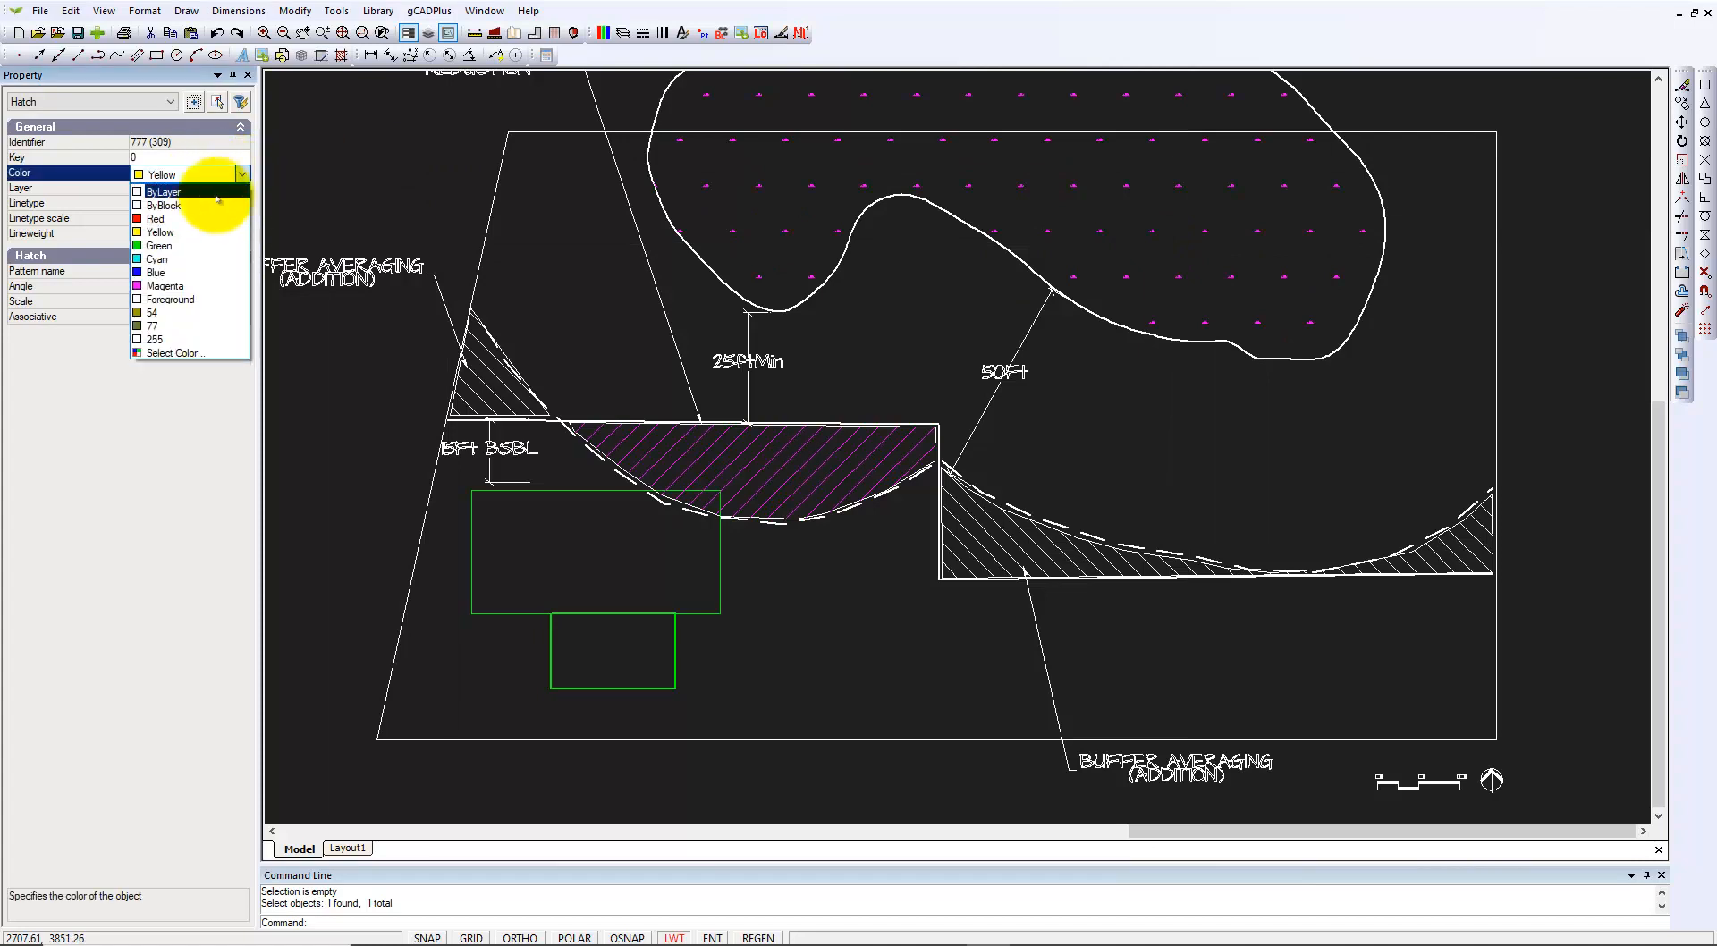
{"action": "left_click", "coordinate": [198, 193]}
{"action": "key", "text": "Escape"}
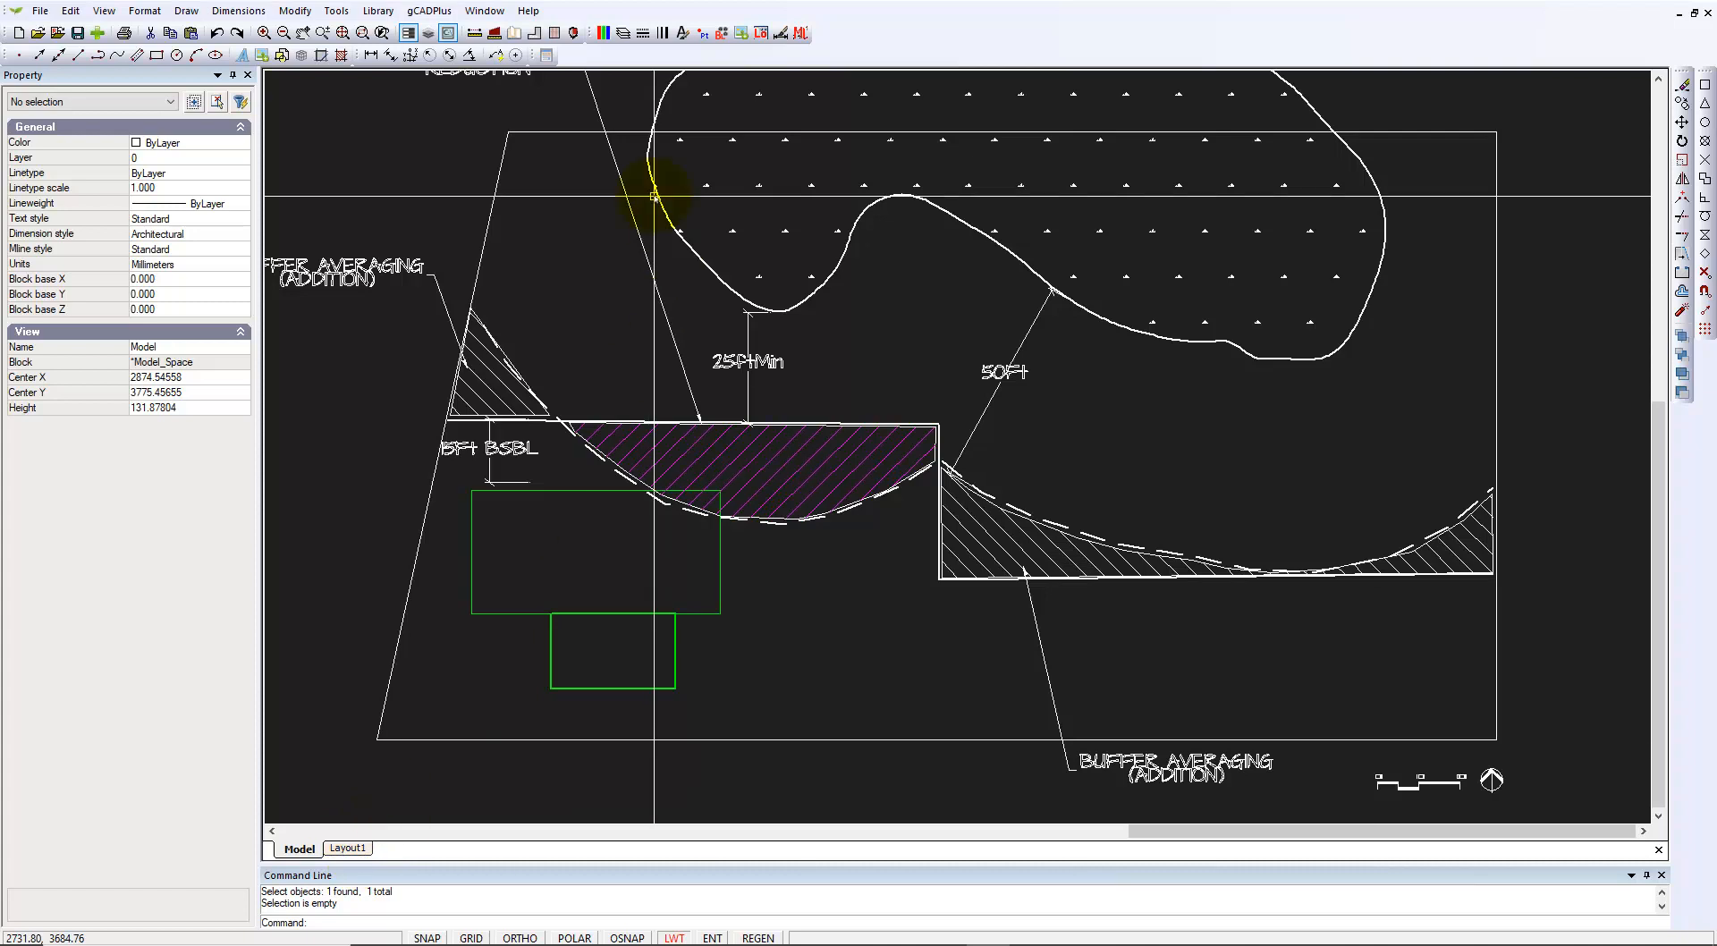
Step: Review the layer colors in the Layer Properties Manager and check how the wetland hatch displays on Layout1
{"action": "left_click", "coordinate": [624, 33]}
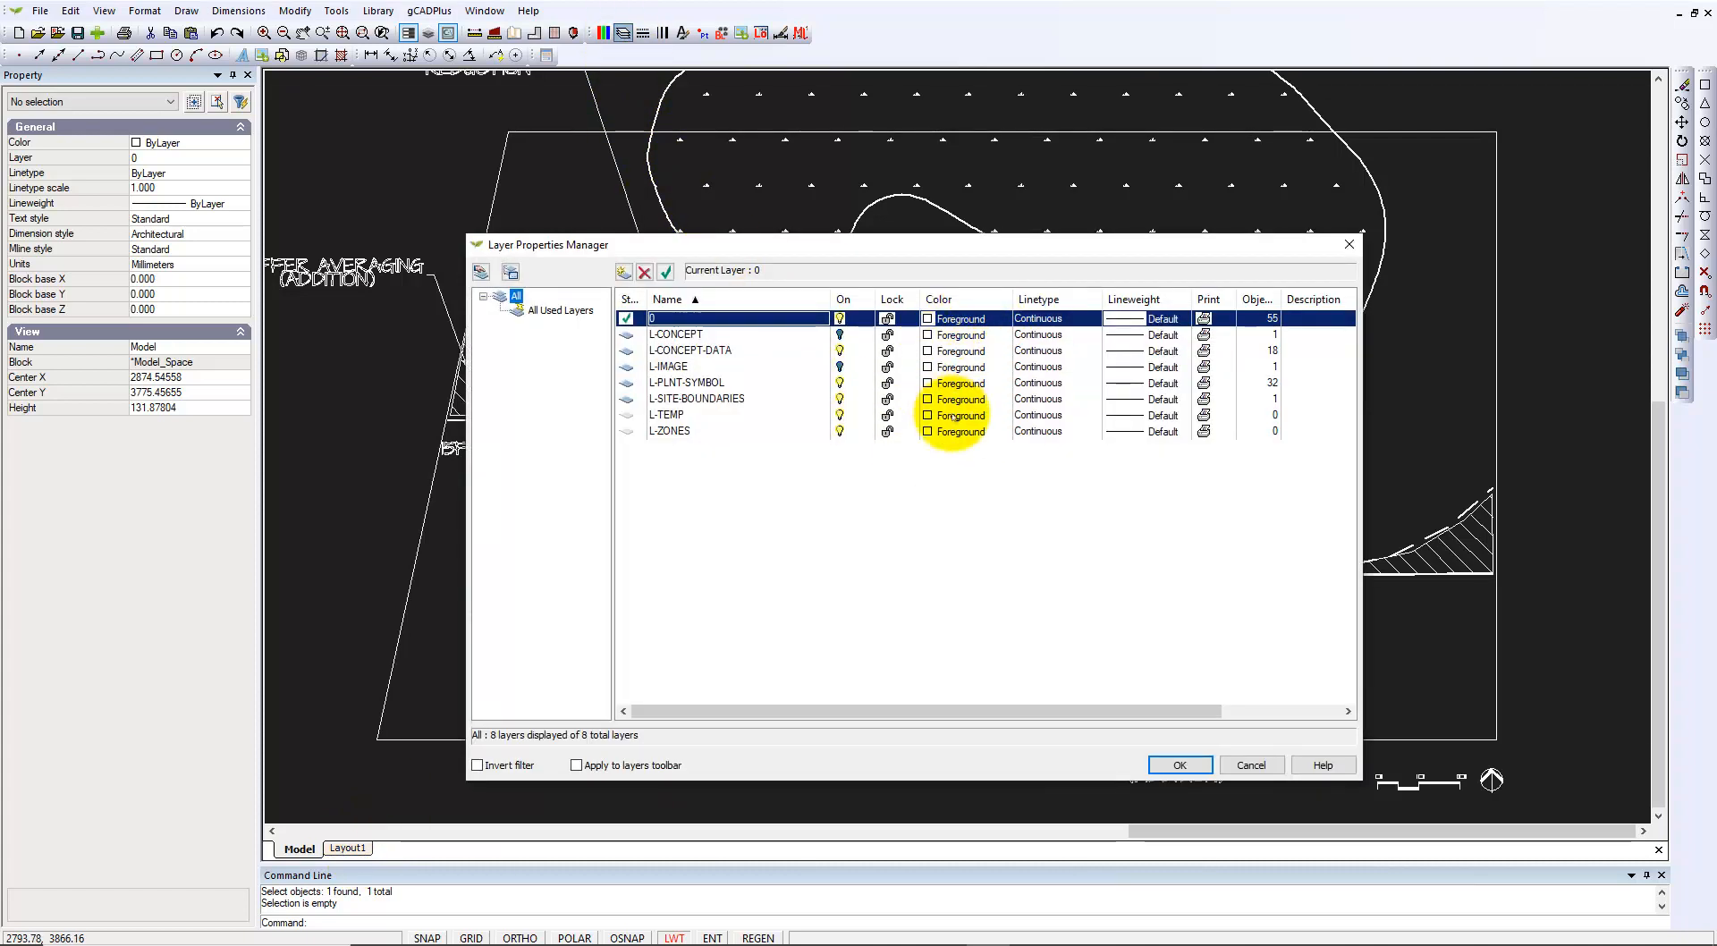
{"action": "left_click", "coordinate": [1180, 765]}
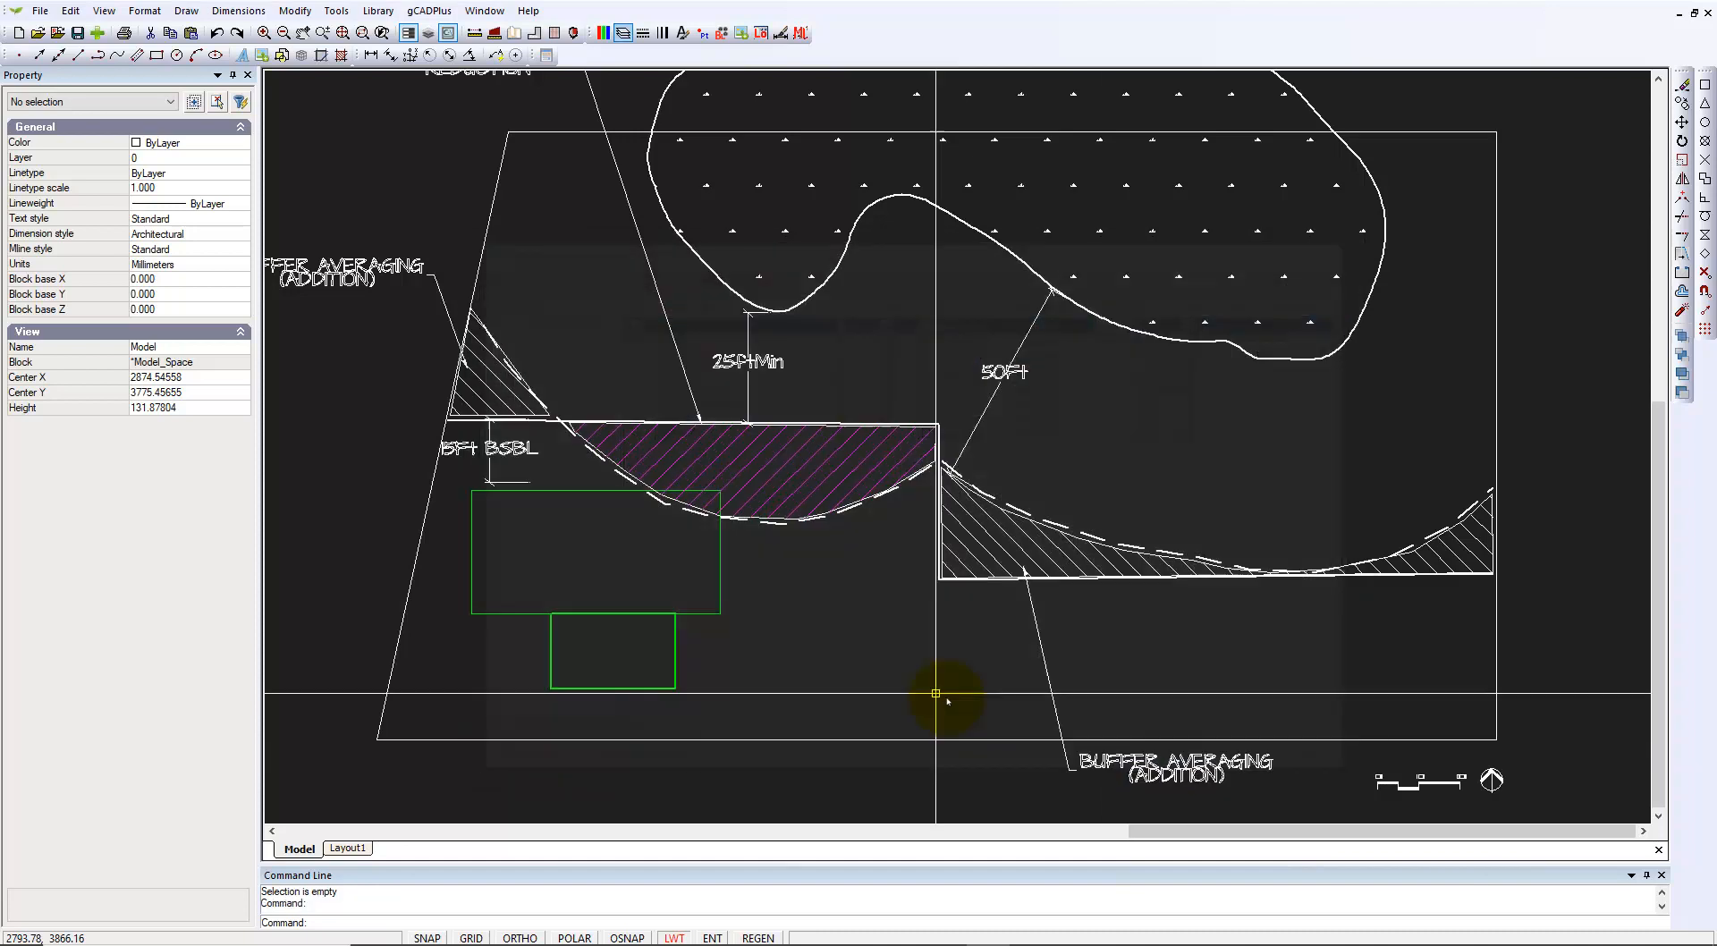
{"action": "left_click", "coordinate": [348, 848]}
{"action": "scroll", "coordinate": [931, 236], "scroll_direction": "up", "scroll_amount": 1}
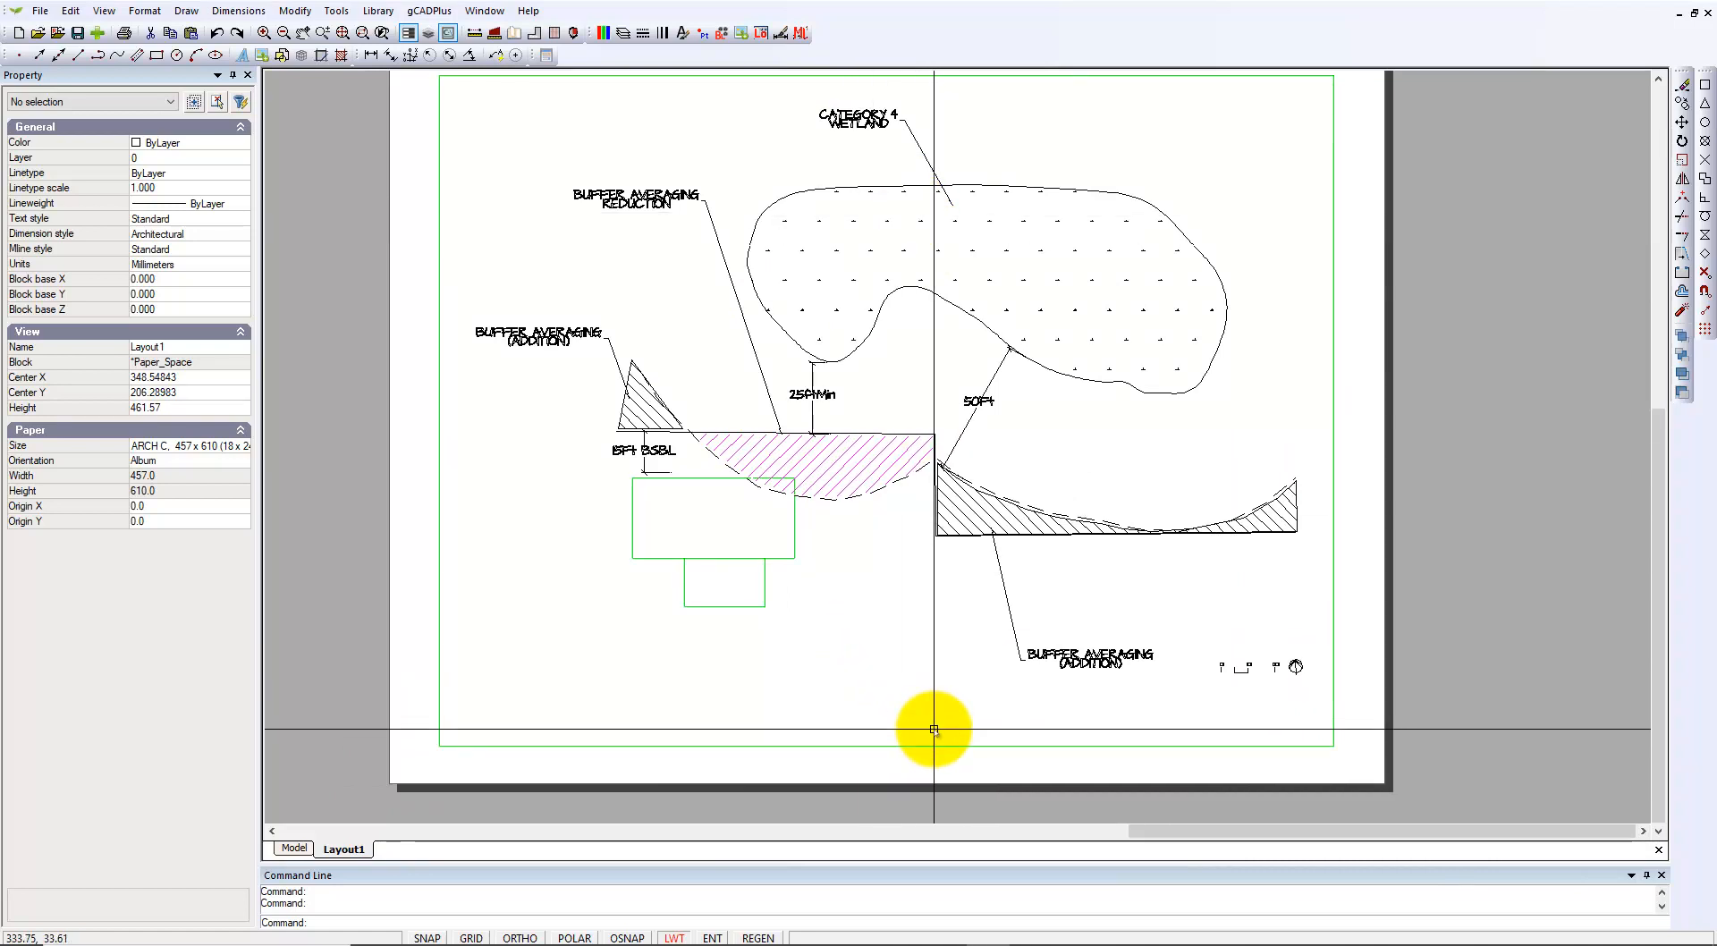
{"action": "left_click_drag", "start_coordinate": [820, 691], "coordinate": [749, 630]}
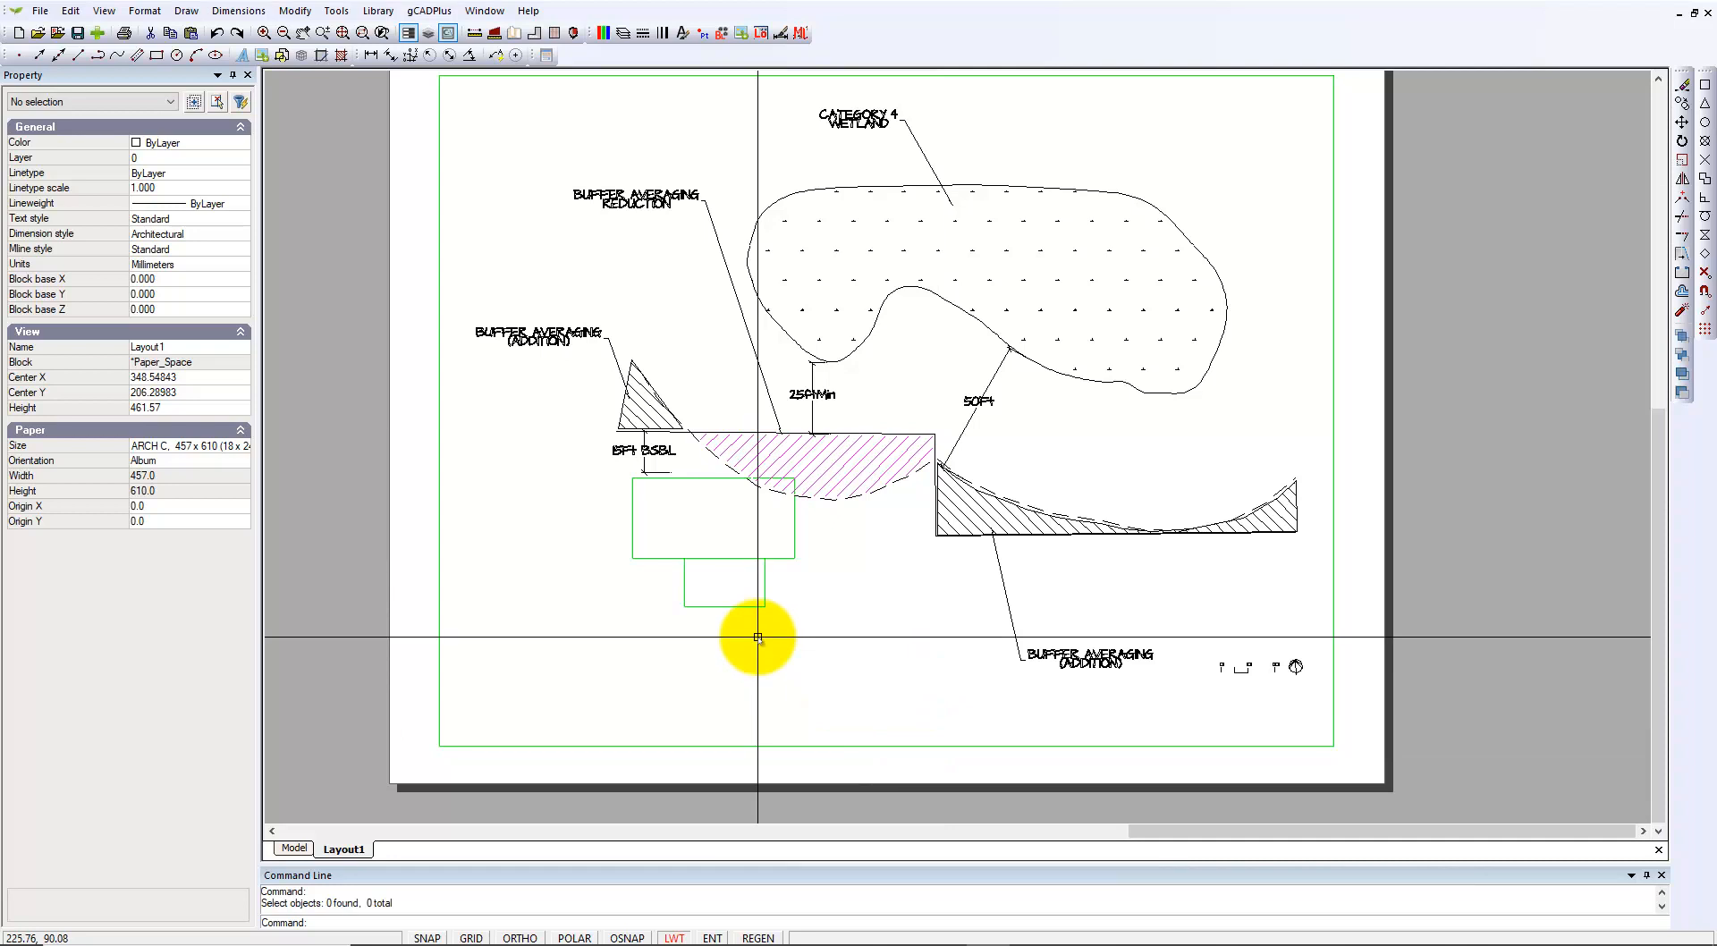
Step: In model space, set the color of the four-sided site boundary polyline to ByLayer and check it on Layout1
{"action": "left_click", "coordinate": [294, 849]}
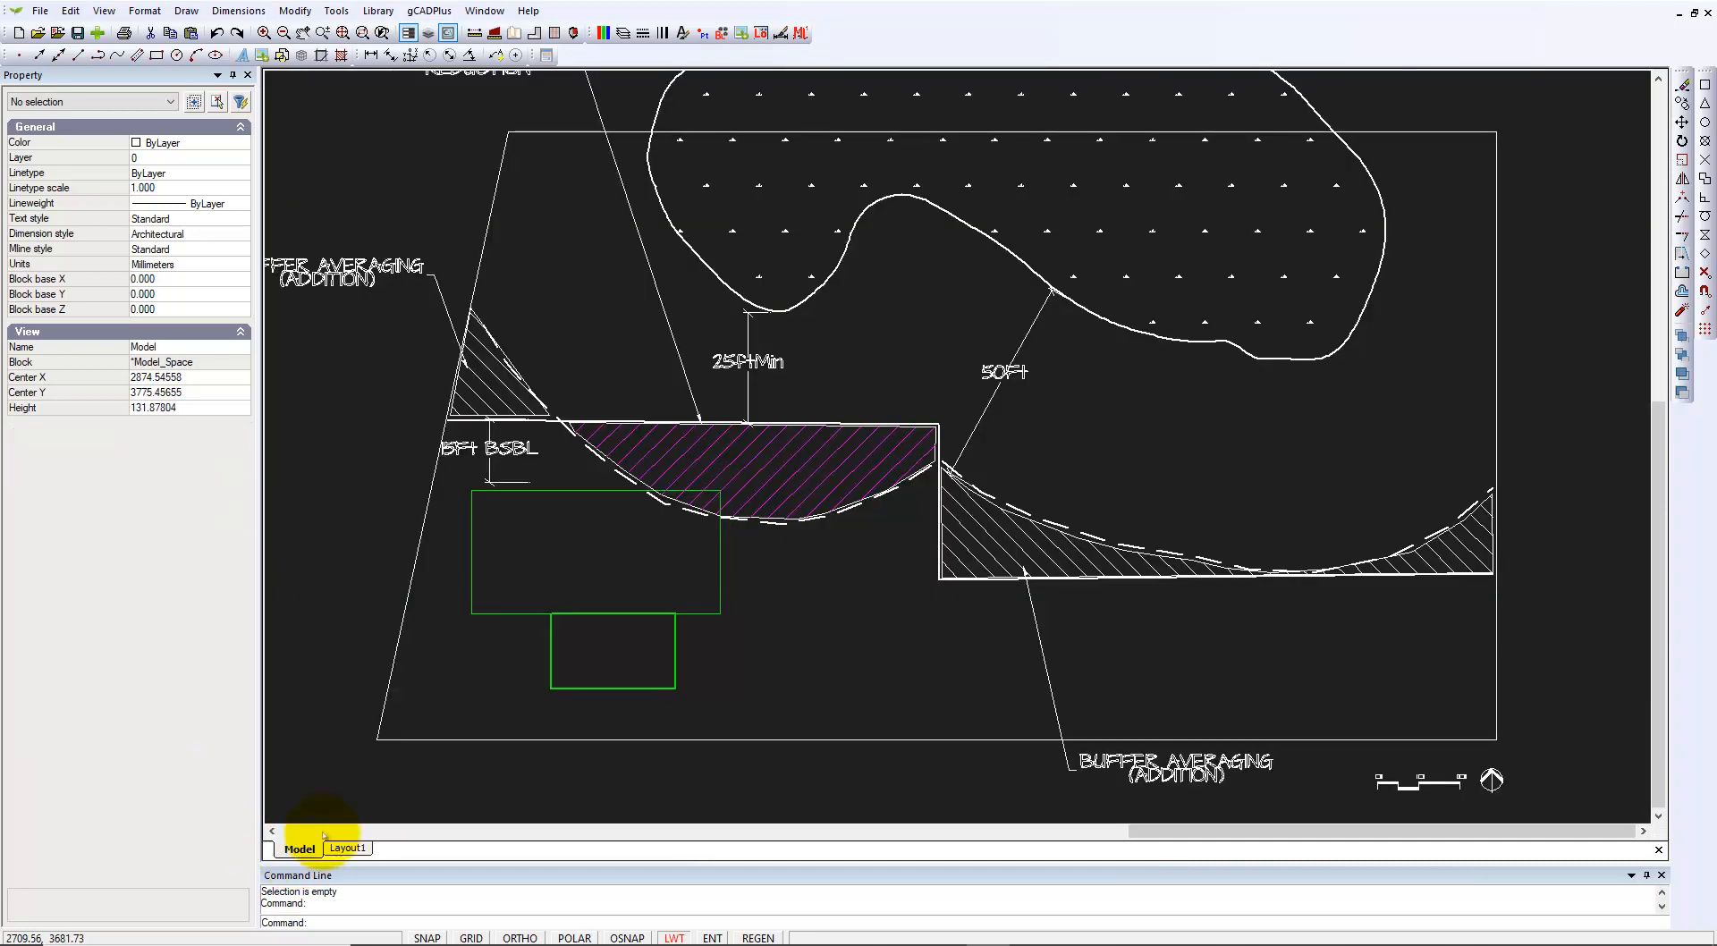
{"action": "left_click", "coordinate": [636, 740]}
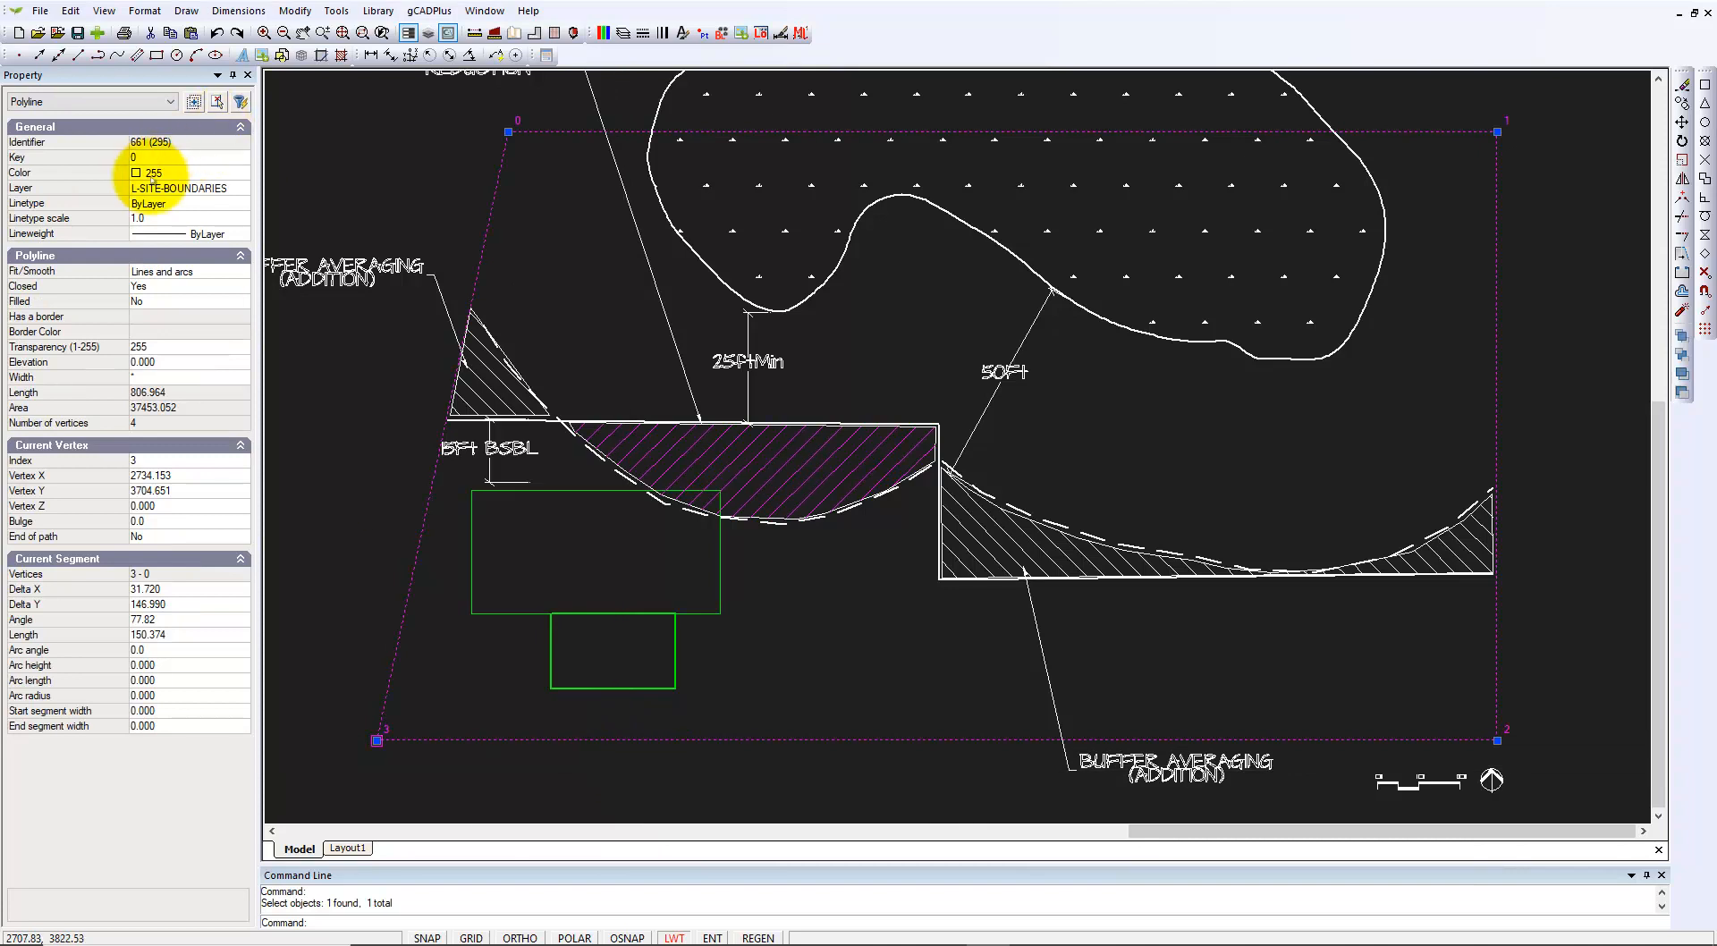
{"action": "left_click", "coordinate": [243, 176]}
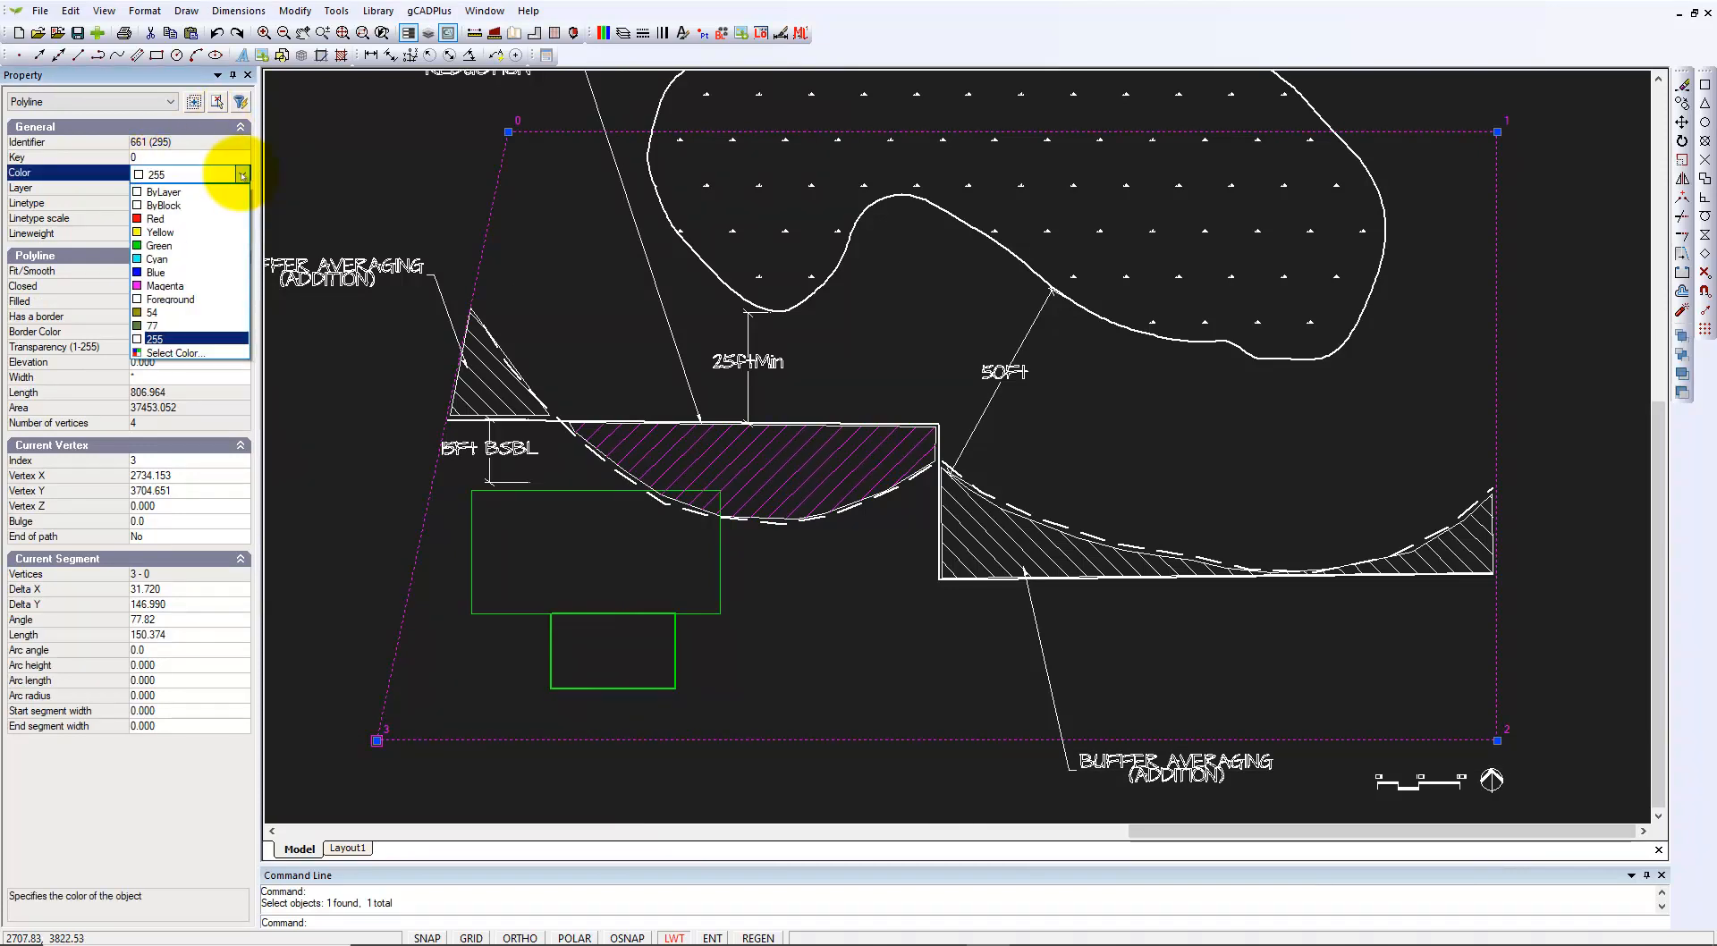
{"action": "left_click", "coordinate": [205, 191]}
{"action": "key", "text": "Escape"}
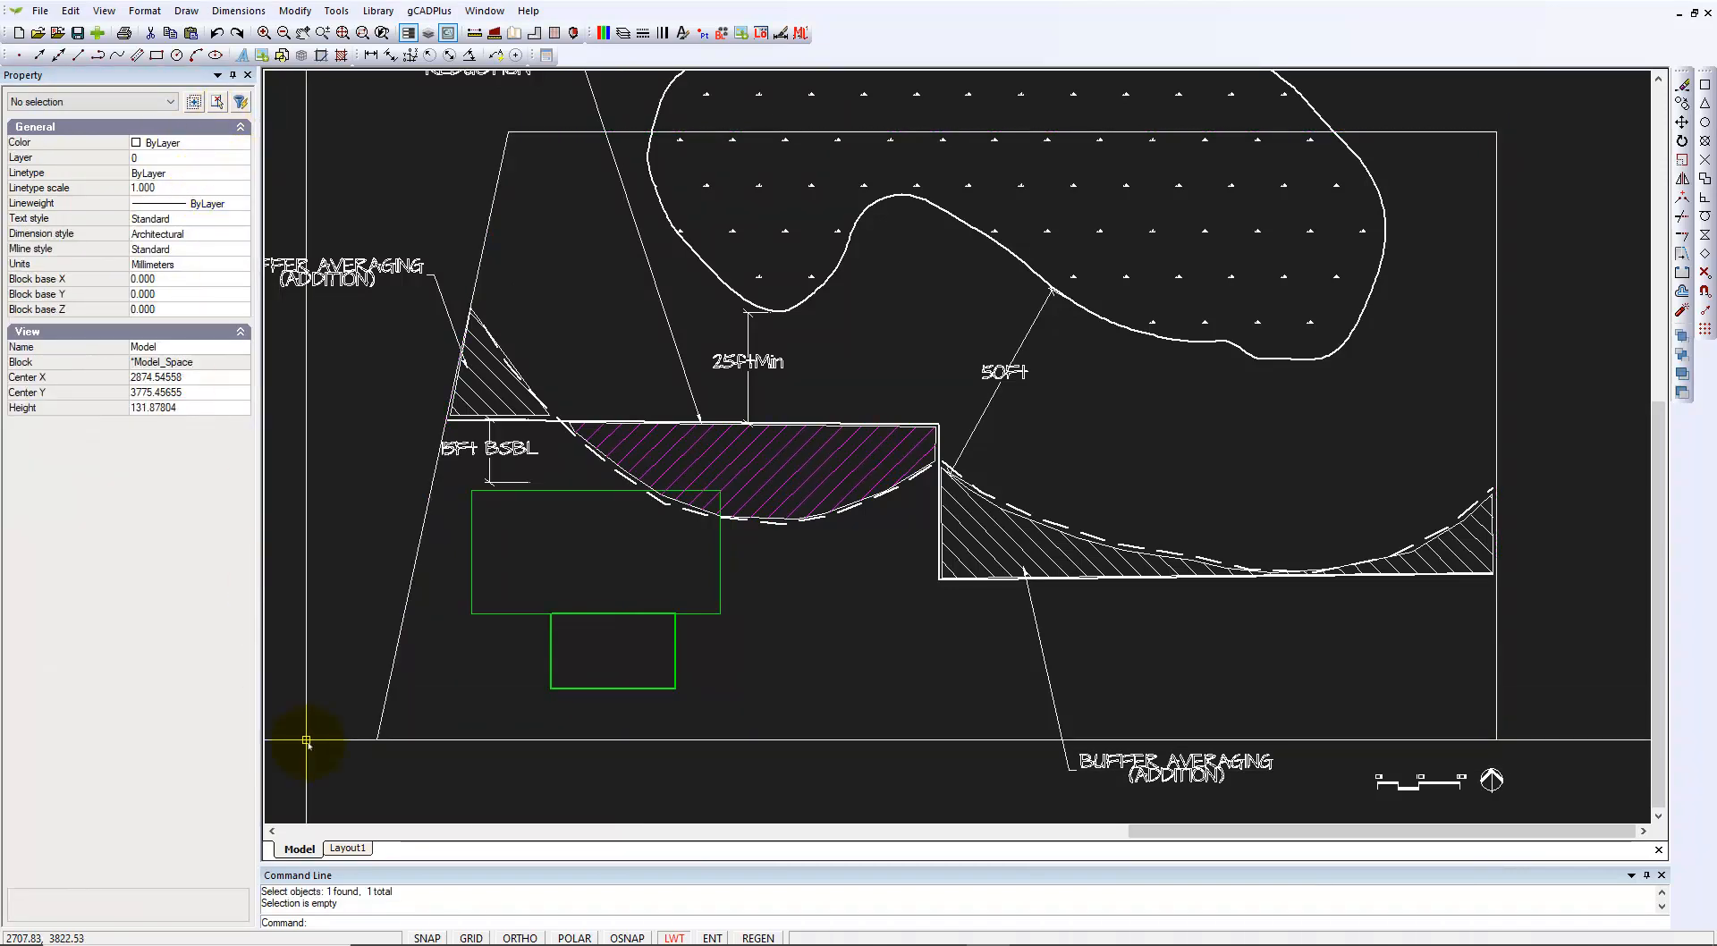
{"action": "left_click", "coordinate": [348, 848]}
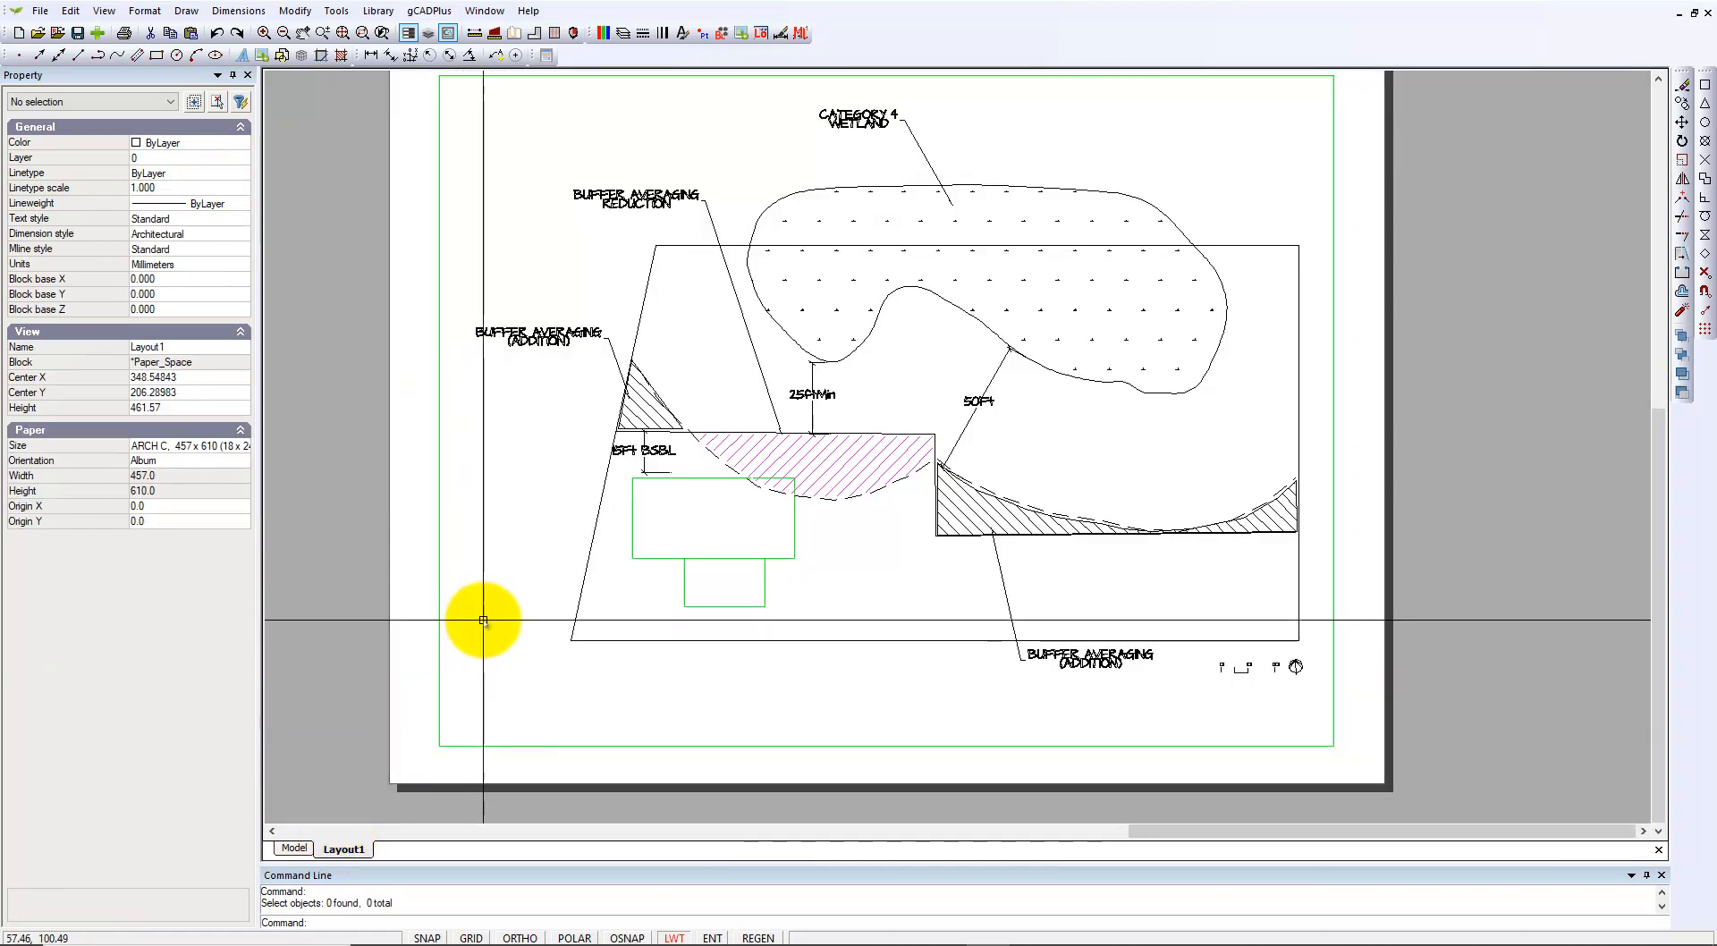
Step: Inspect the buffer hatches, scale bar and site boundary on Layout1 and compare the sheet with the model-space plan
{"action": "scroll", "coordinate": [742, 542], "scroll_direction": "up", "scroll_amount": 2}
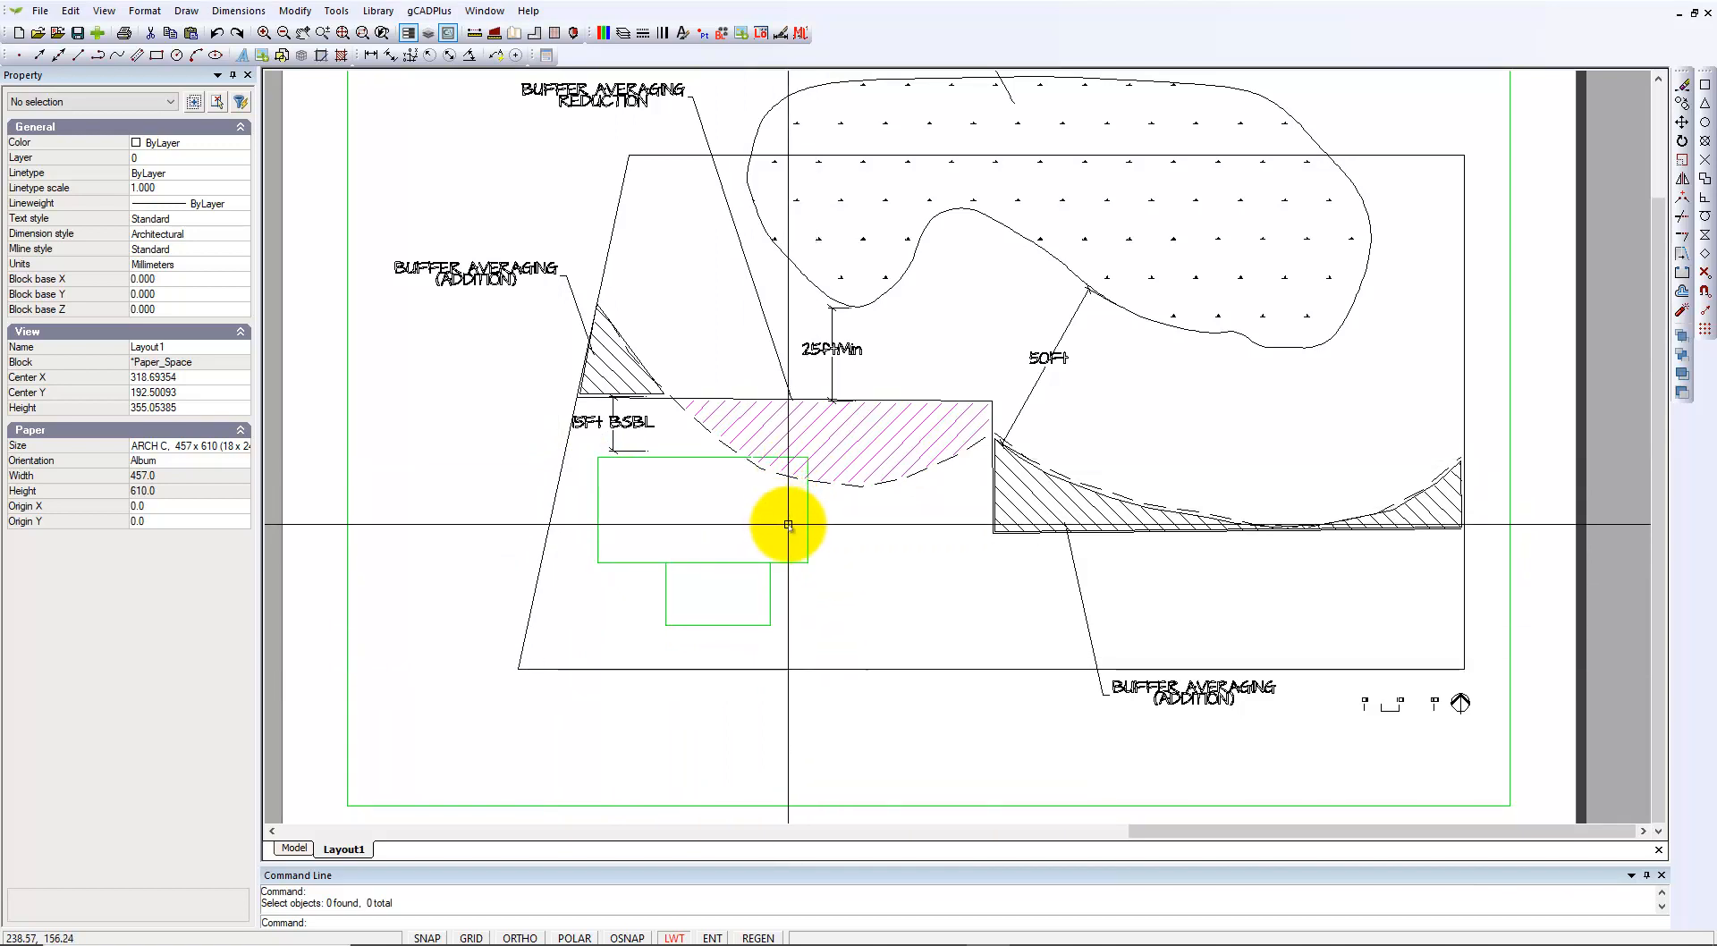
{"action": "scroll", "coordinate": [1166, 560], "scroll_direction": "up", "scroll_amount": 1}
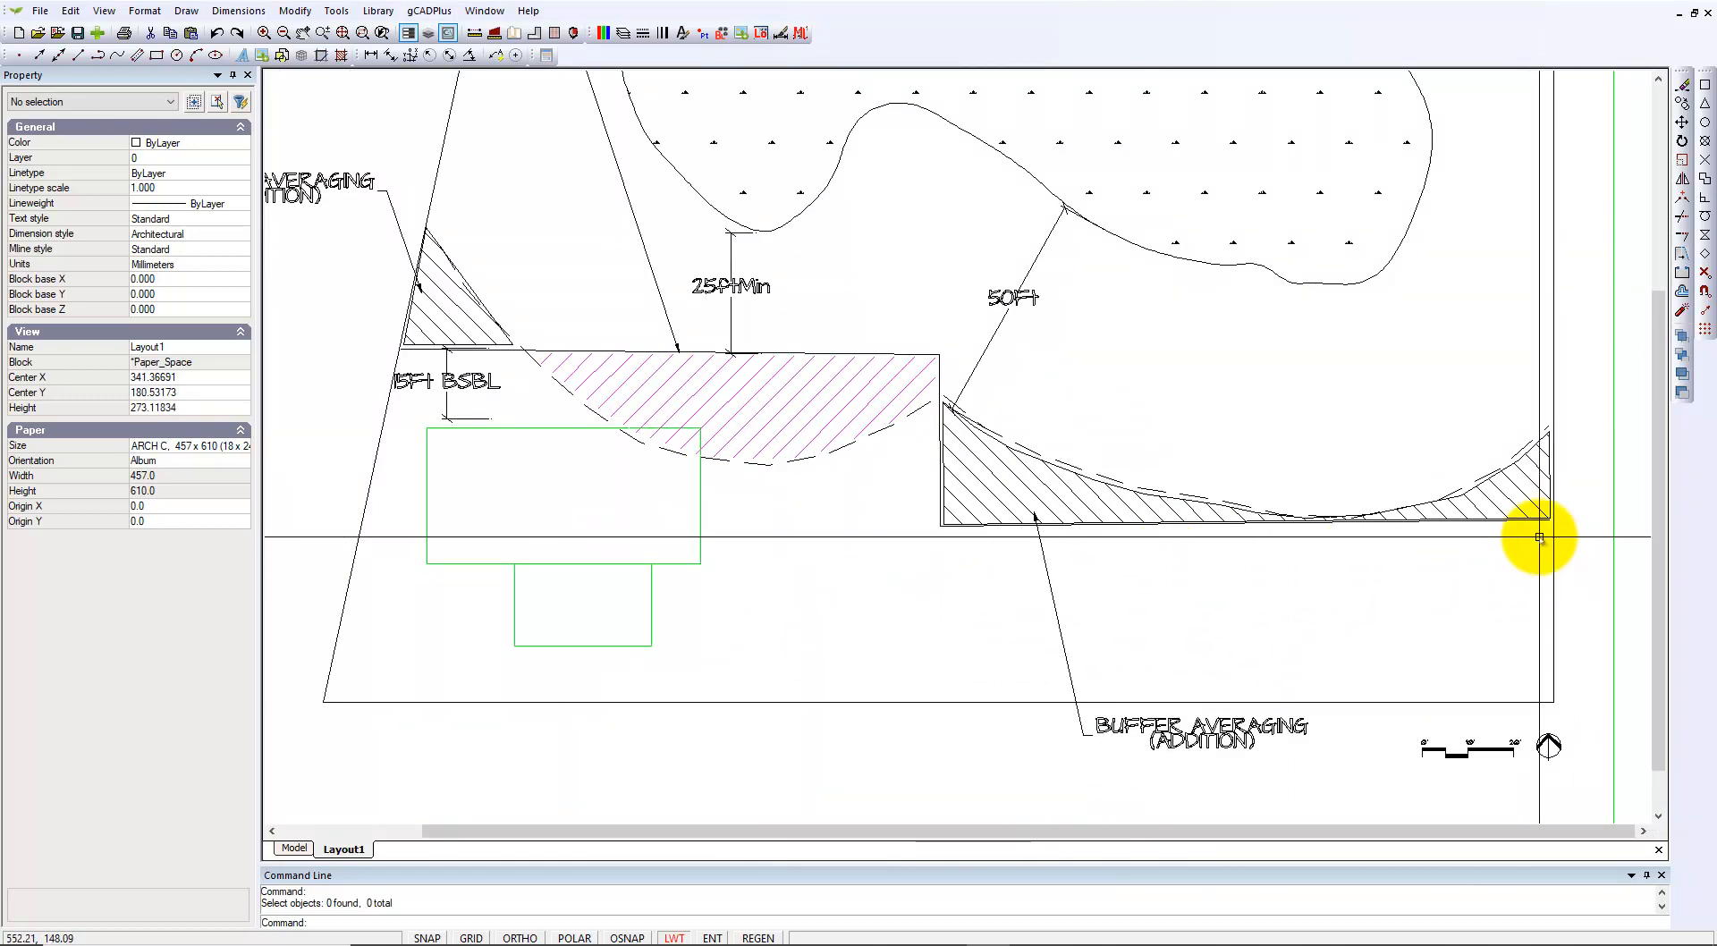
{"action": "scroll", "coordinate": [1316, 572], "scroll_direction": "down", "scroll_amount": 1}
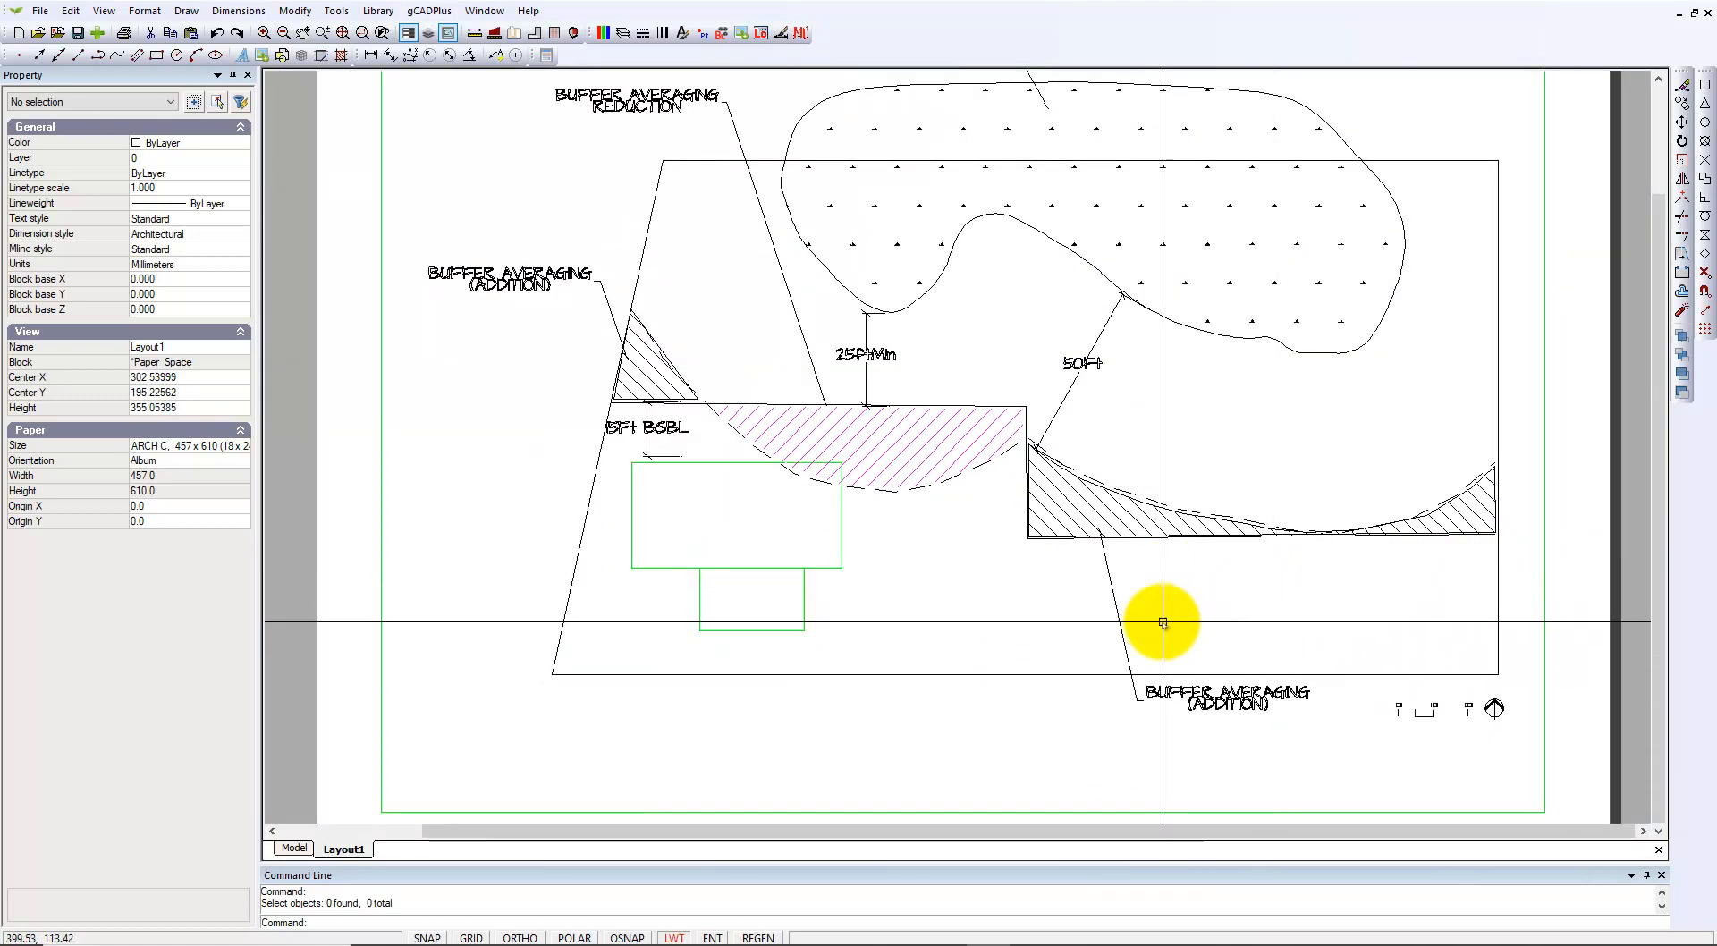
{"action": "scroll", "coordinate": [1164, 619], "scroll_direction": "down", "scroll_amount": 1}
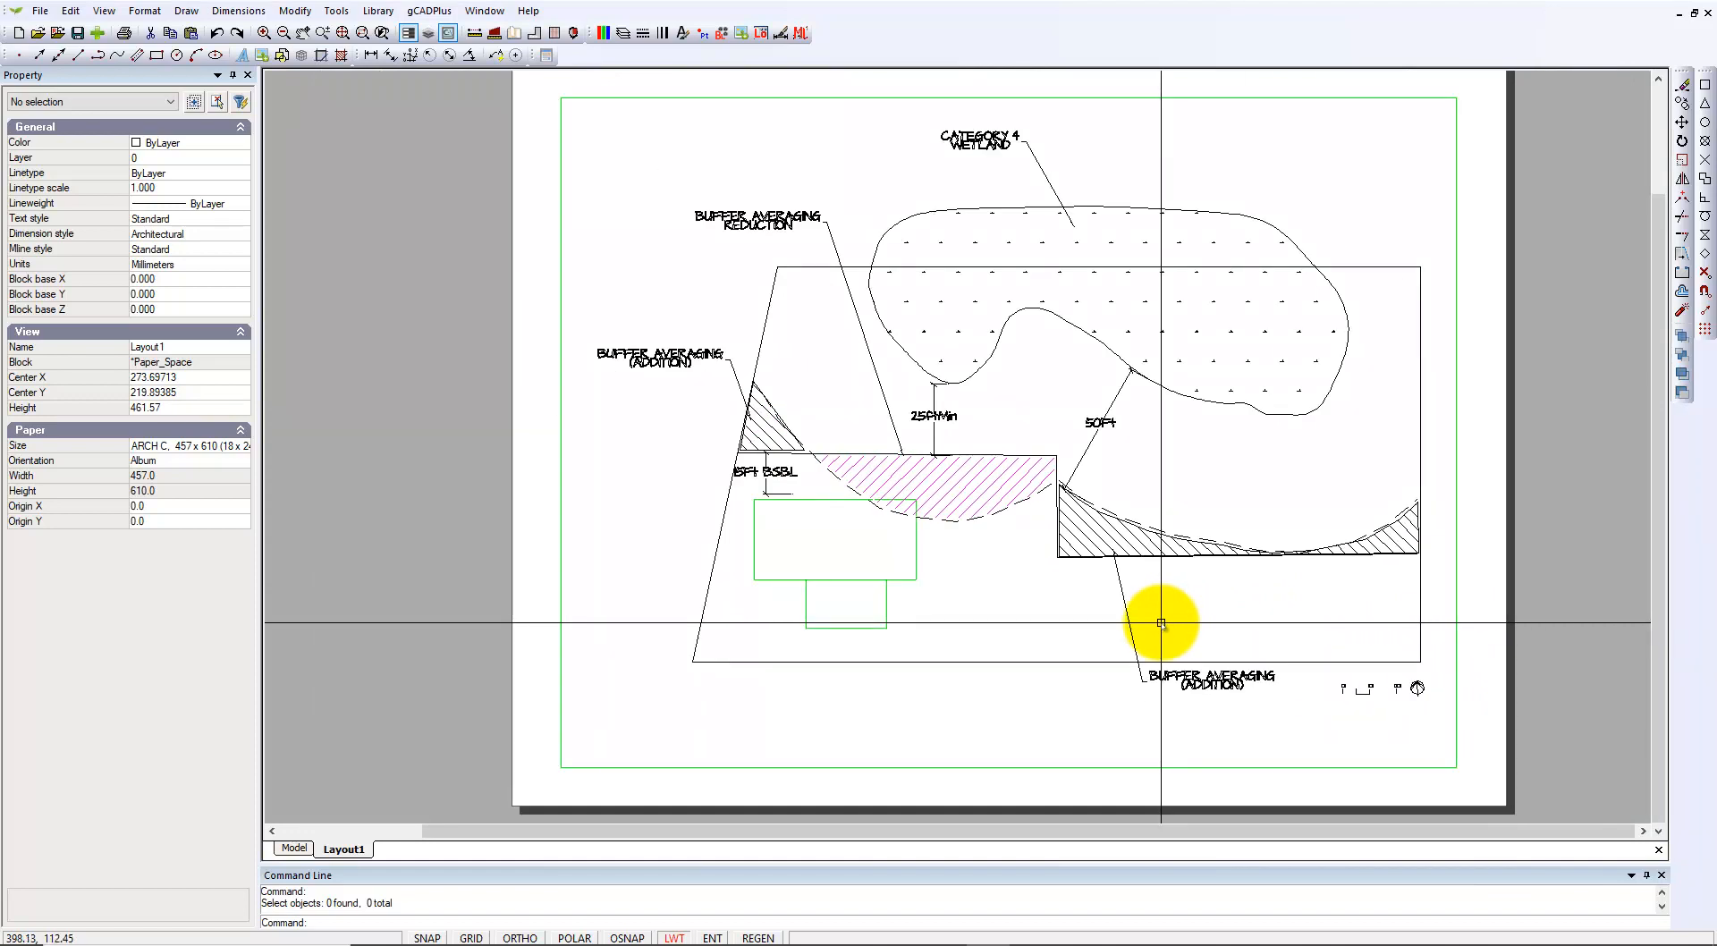
{"action": "left_click", "coordinate": [295, 848]}
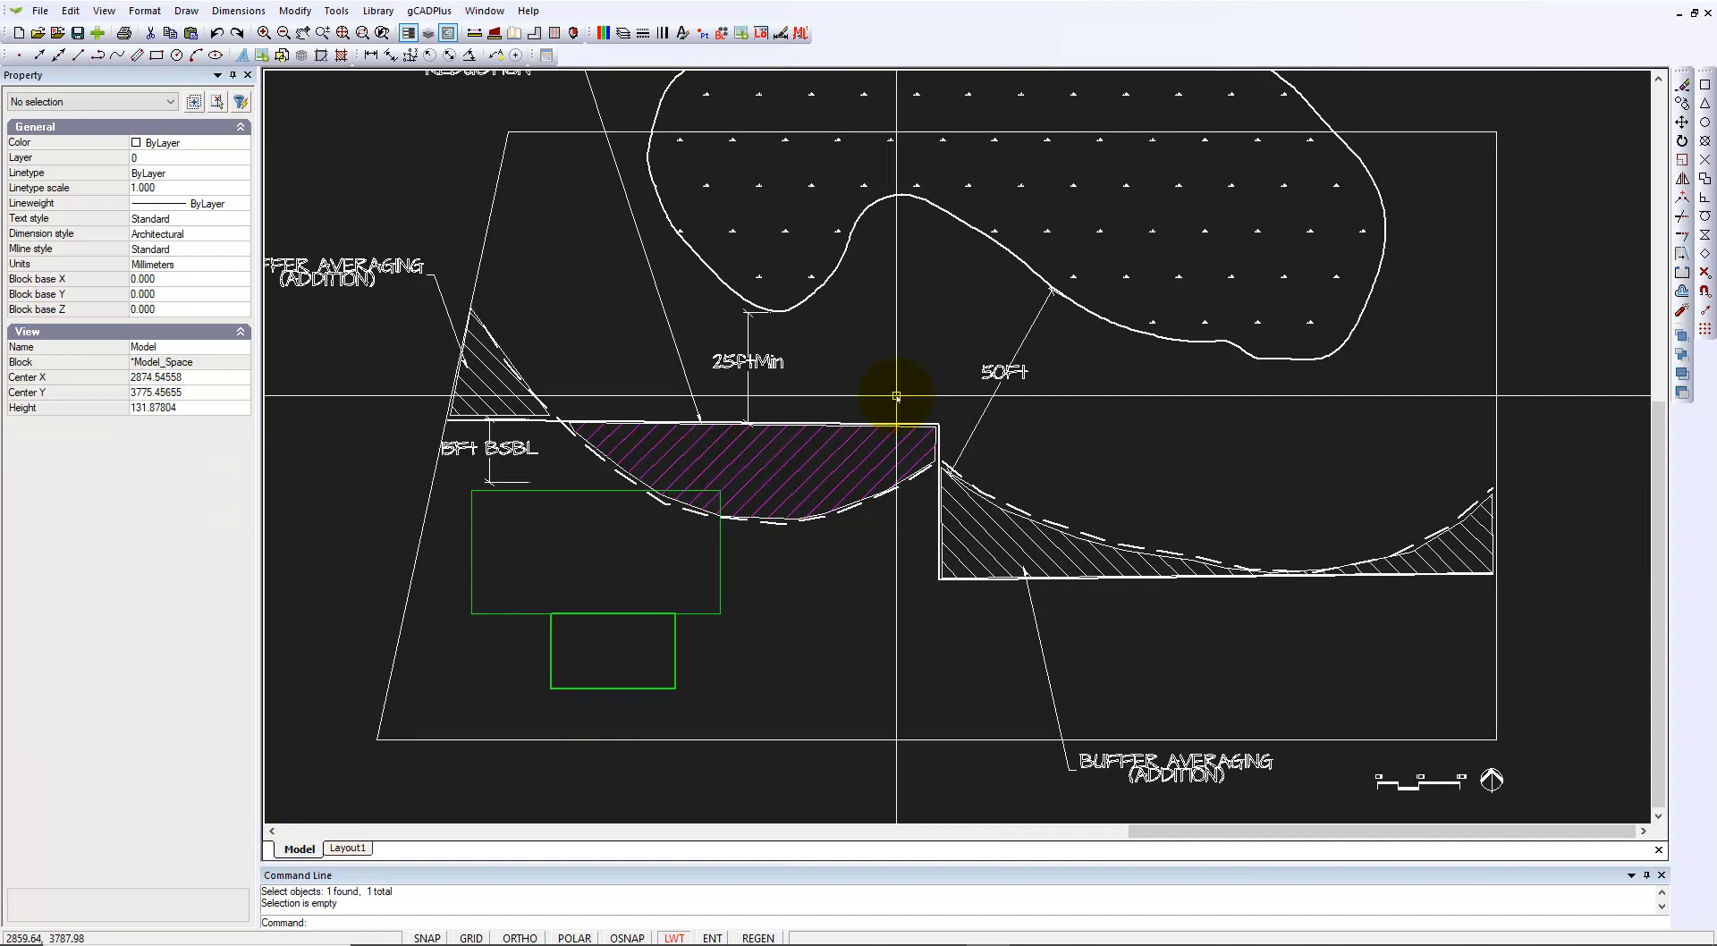
{"action": "scroll", "coordinate": [1015, 371], "scroll_direction": "down", "scroll_amount": 1}
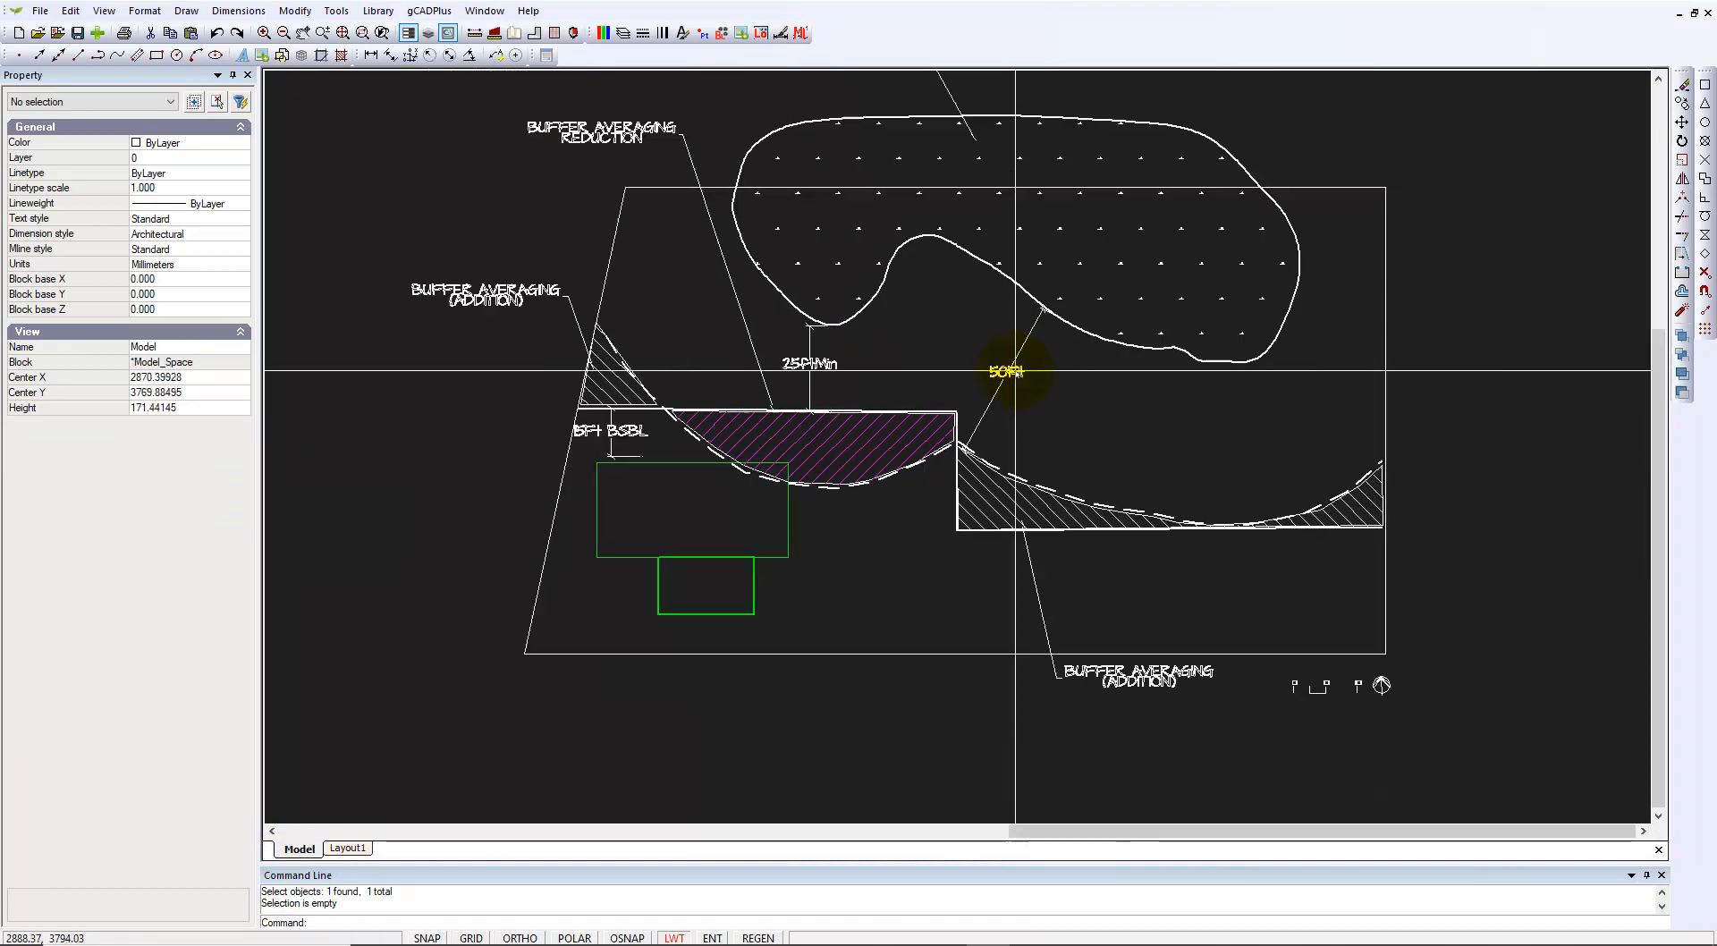
{"action": "left_click", "coordinate": [349, 848]}
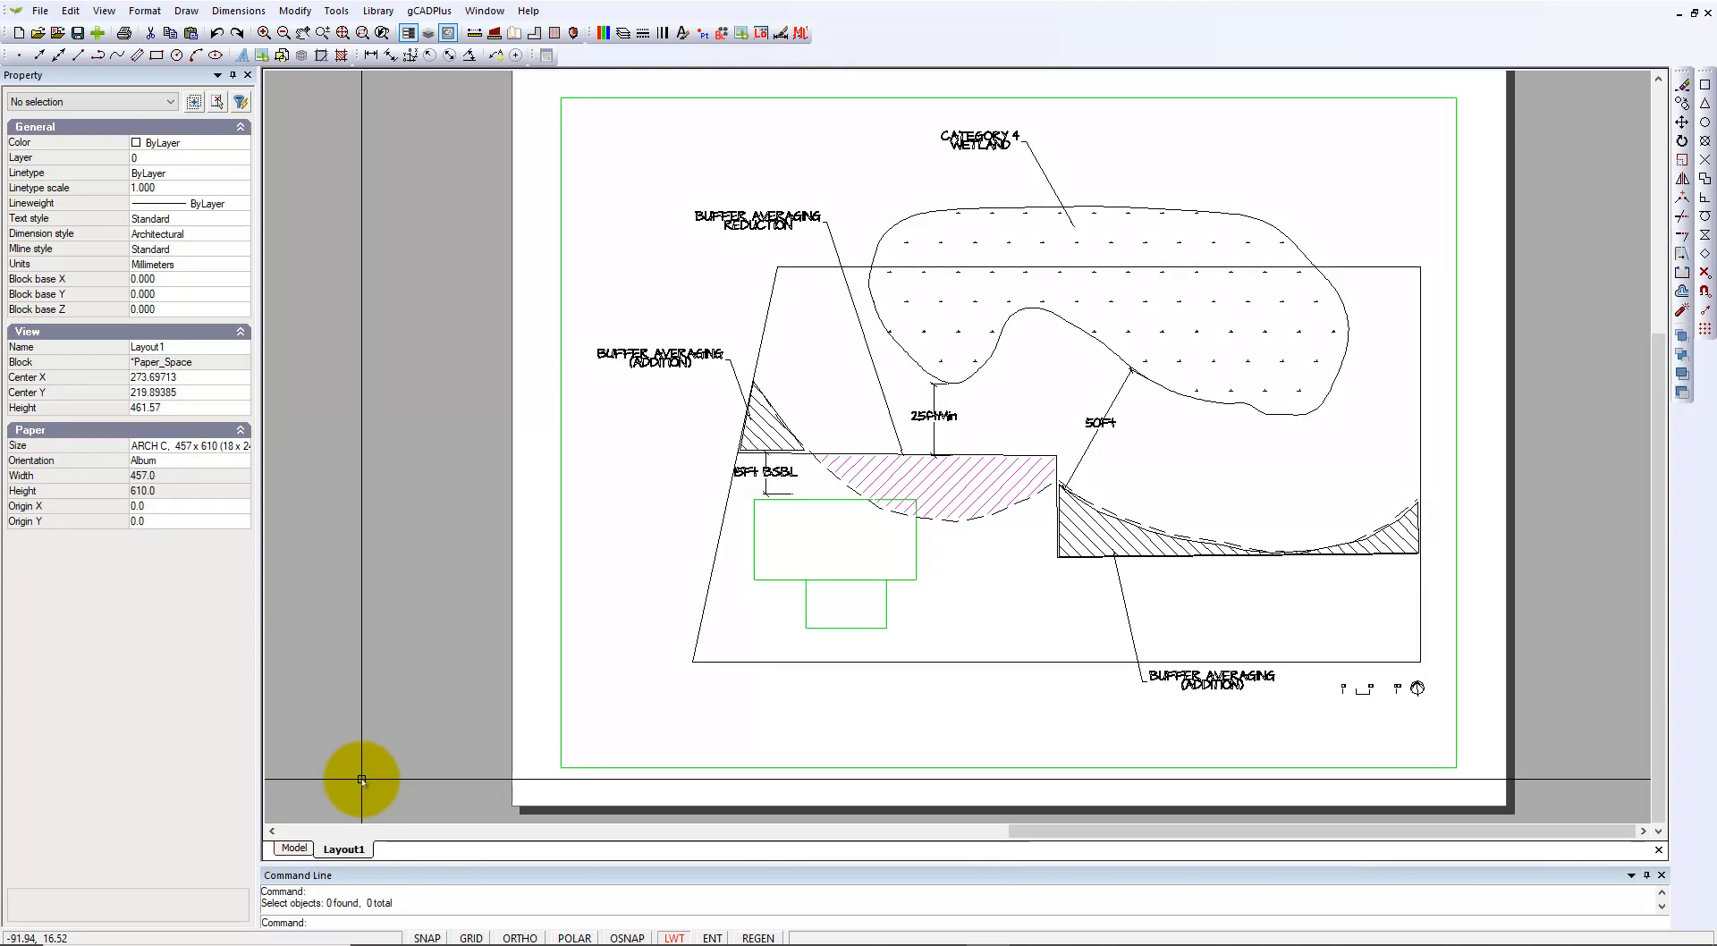
Step: Enlarge the Layout1 viewport from two opposite corners toward the sheet edges, to about 603 by 450 mm
{"action": "scroll", "coordinate": [1385, 168], "scroll_direction": "down", "scroll_amount": 1}
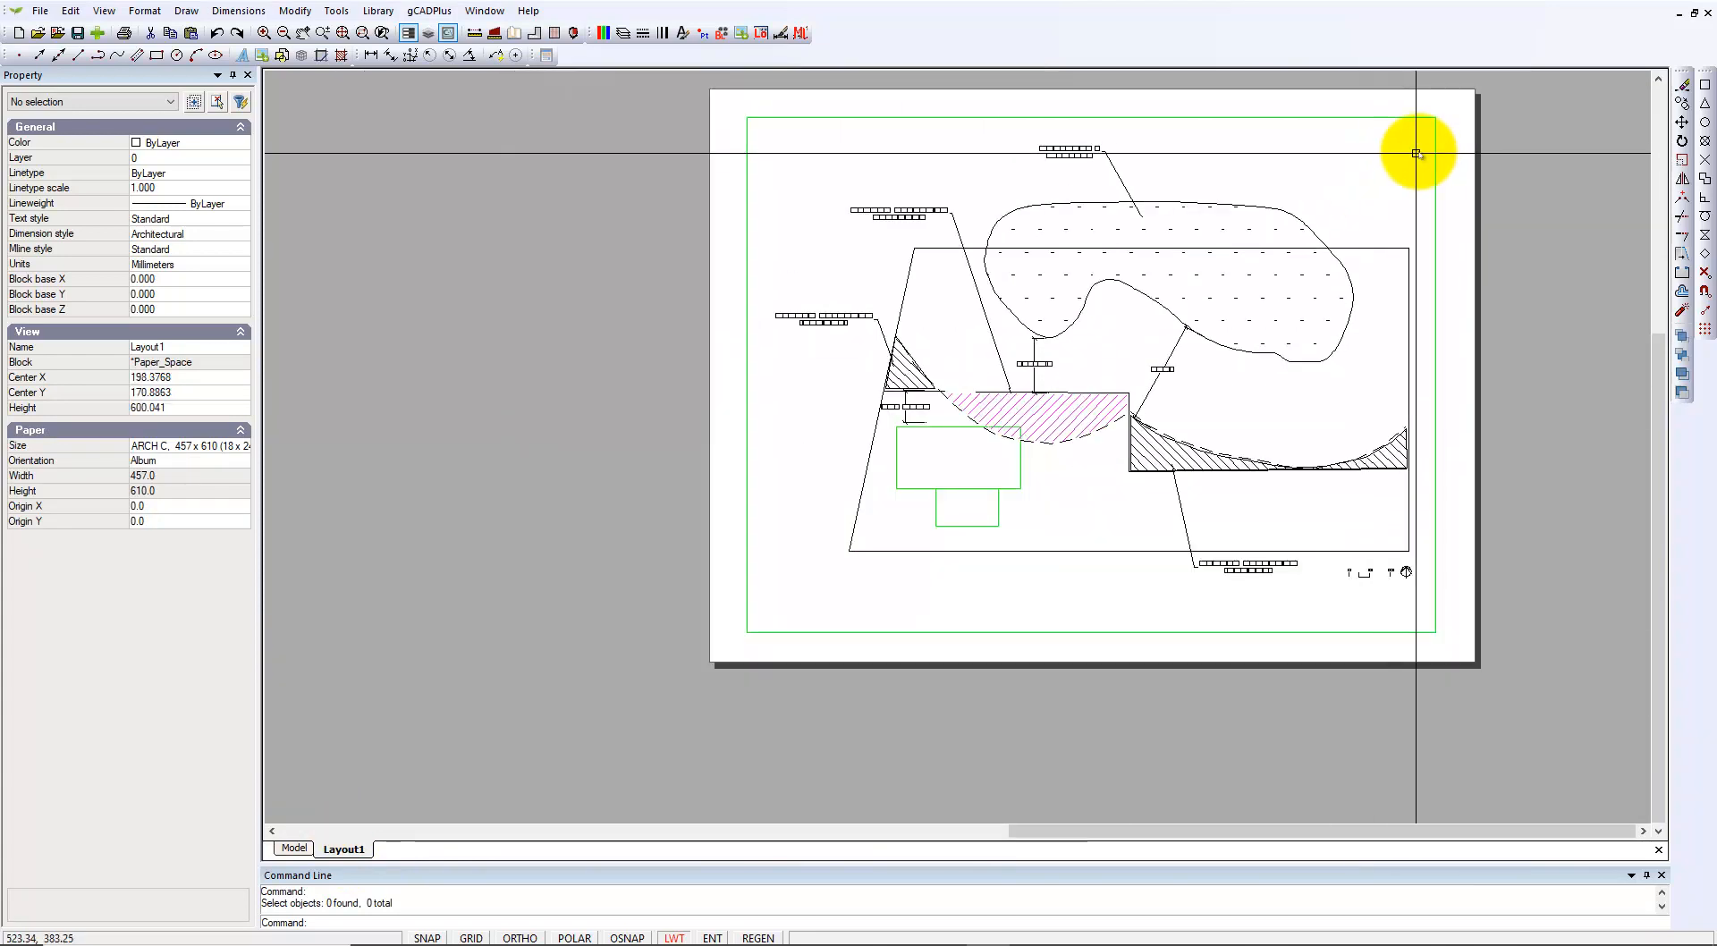
{"action": "left_click", "coordinate": [1436, 117]}
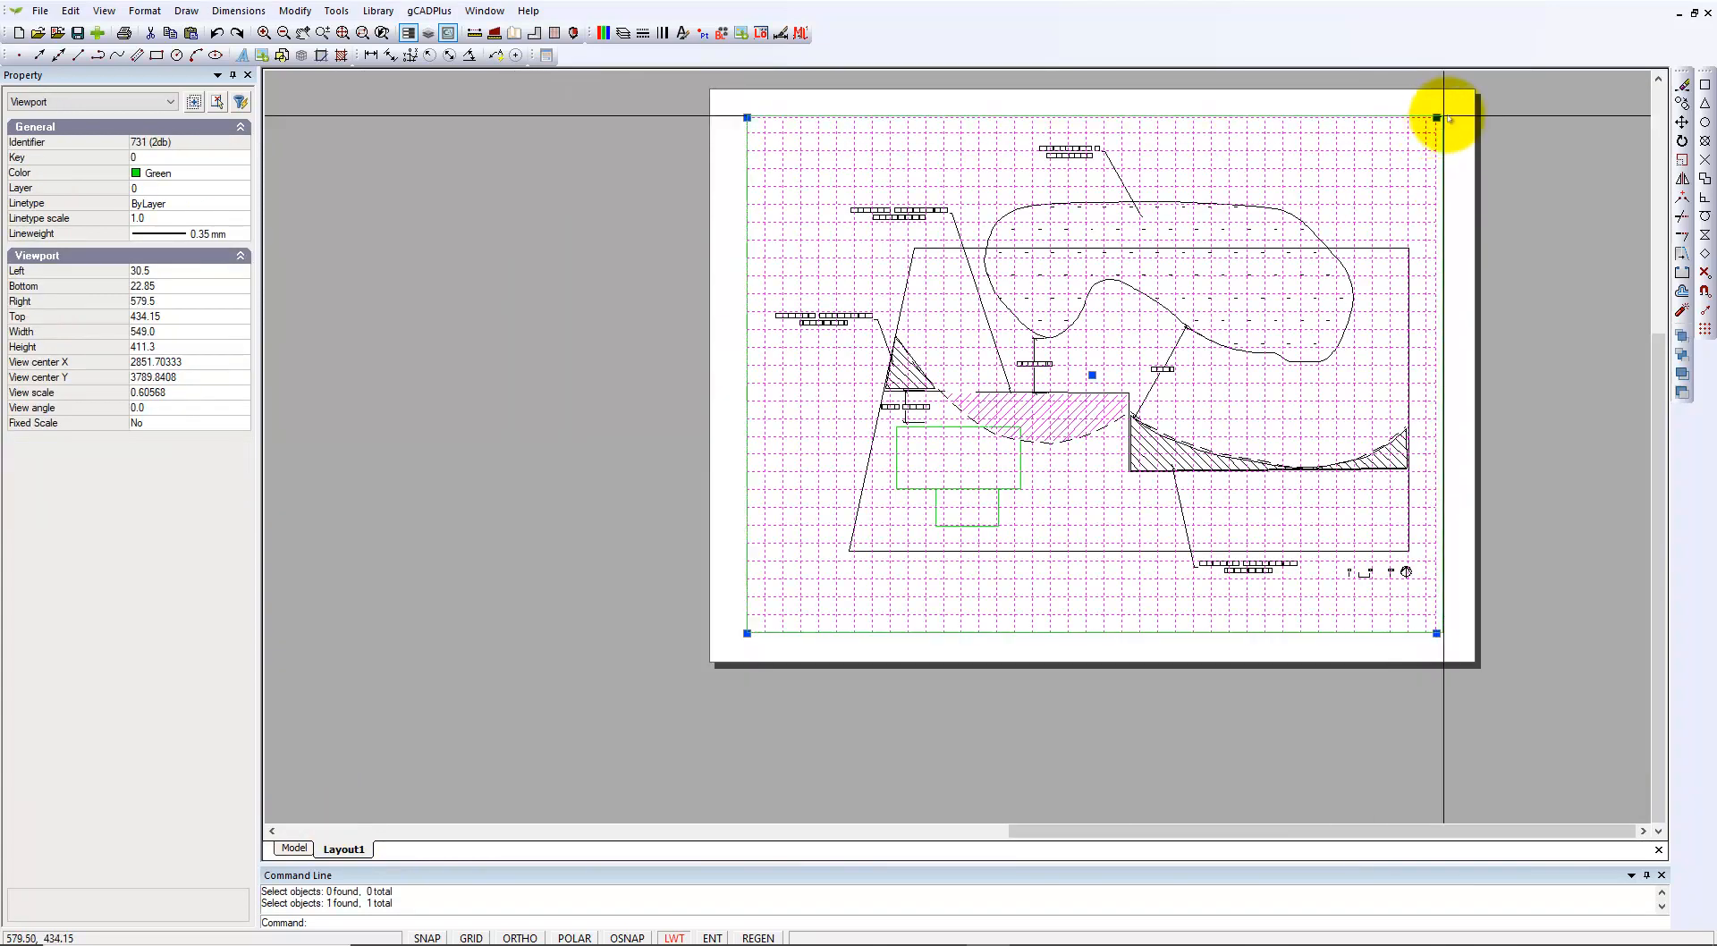
{"action": "left_click", "coordinate": [1469, 95]}
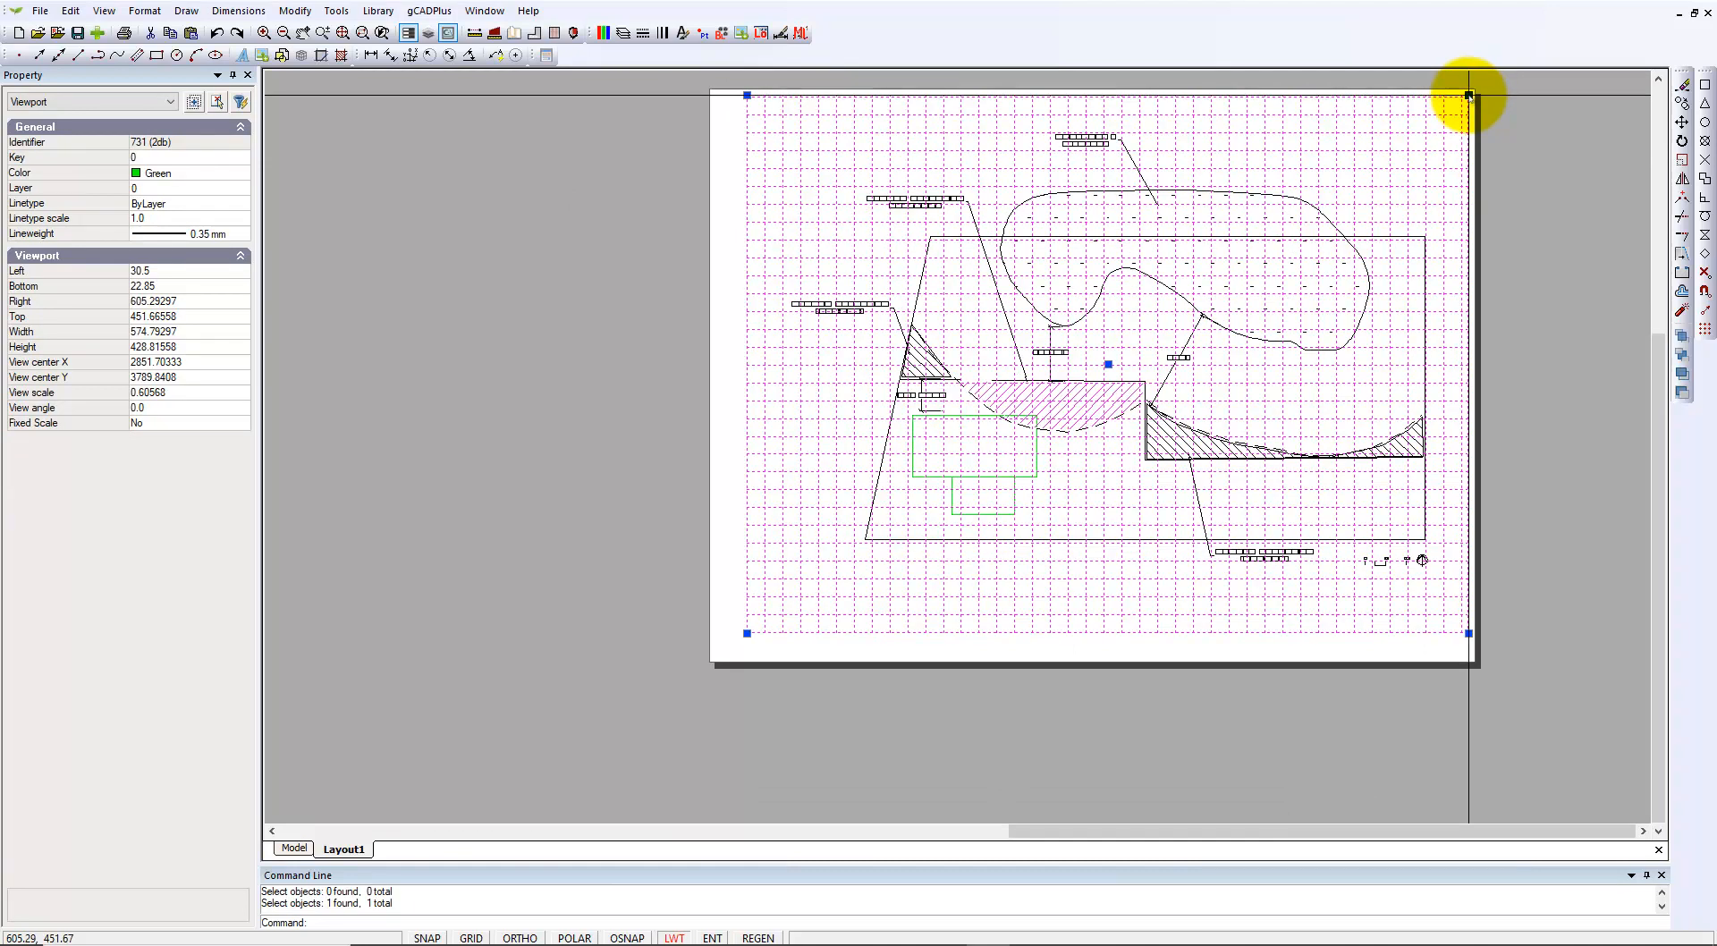
{"action": "left_click", "coordinate": [748, 633]}
{"action": "left_click", "coordinate": [712, 659]}
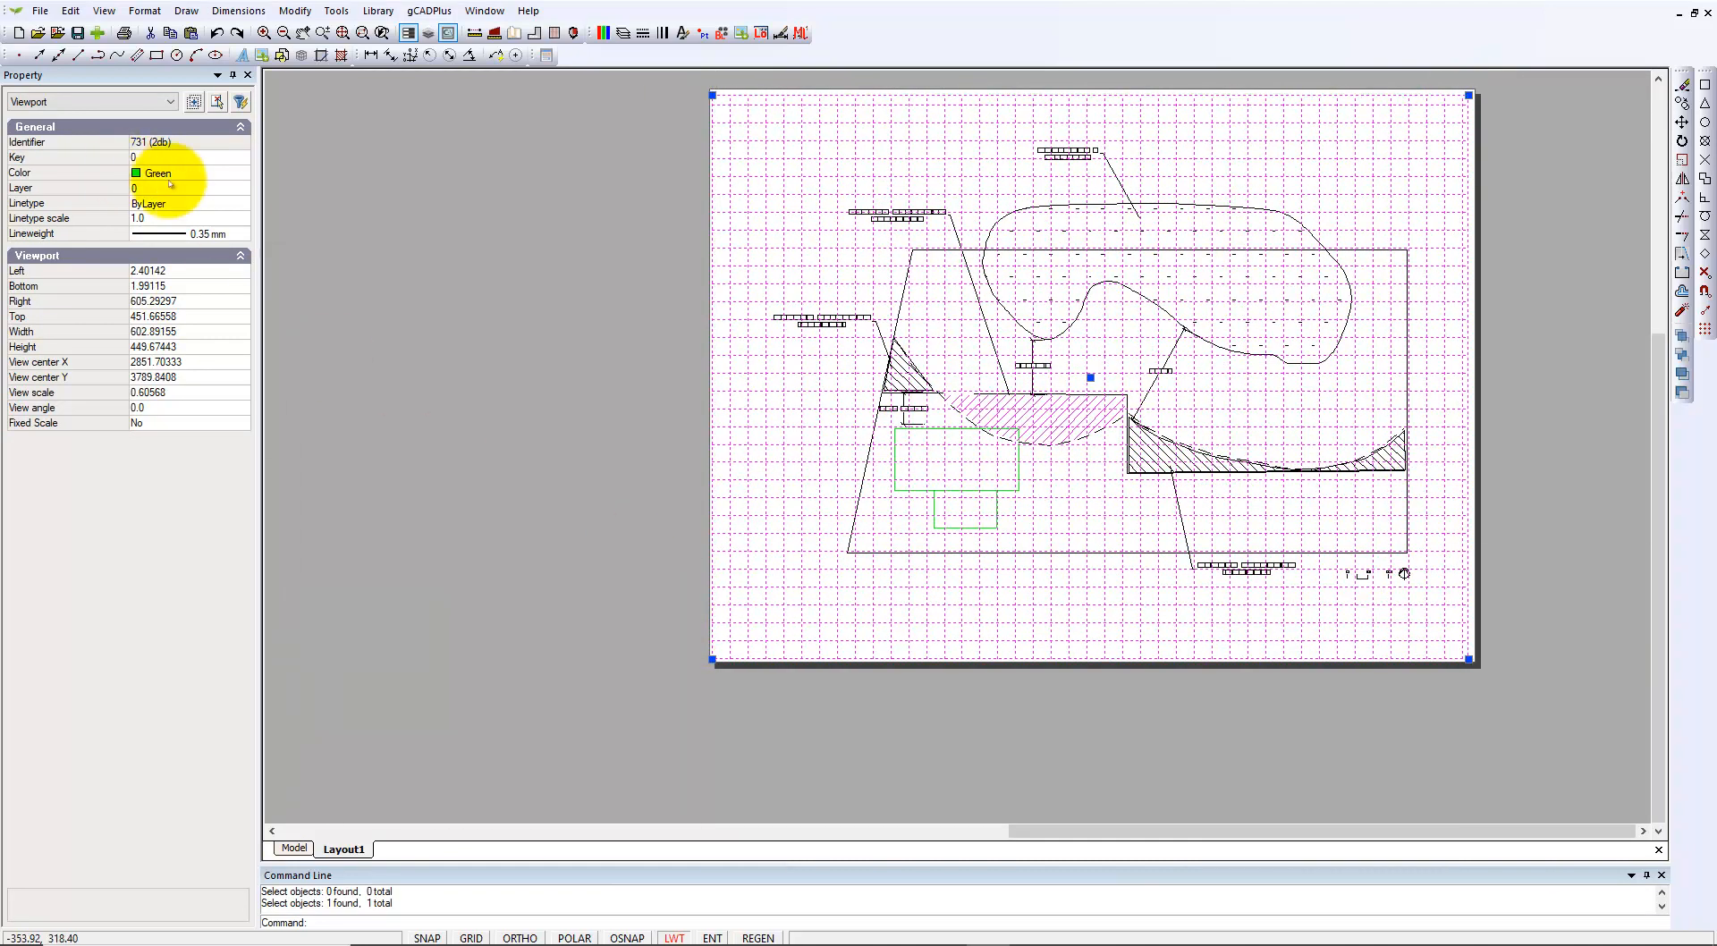
Step: Set the color of the Layout1 viewport to ByLayer and deselect it
{"action": "left_click", "coordinate": [240, 173]}
{"action": "left_click", "coordinate": [242, 174]}
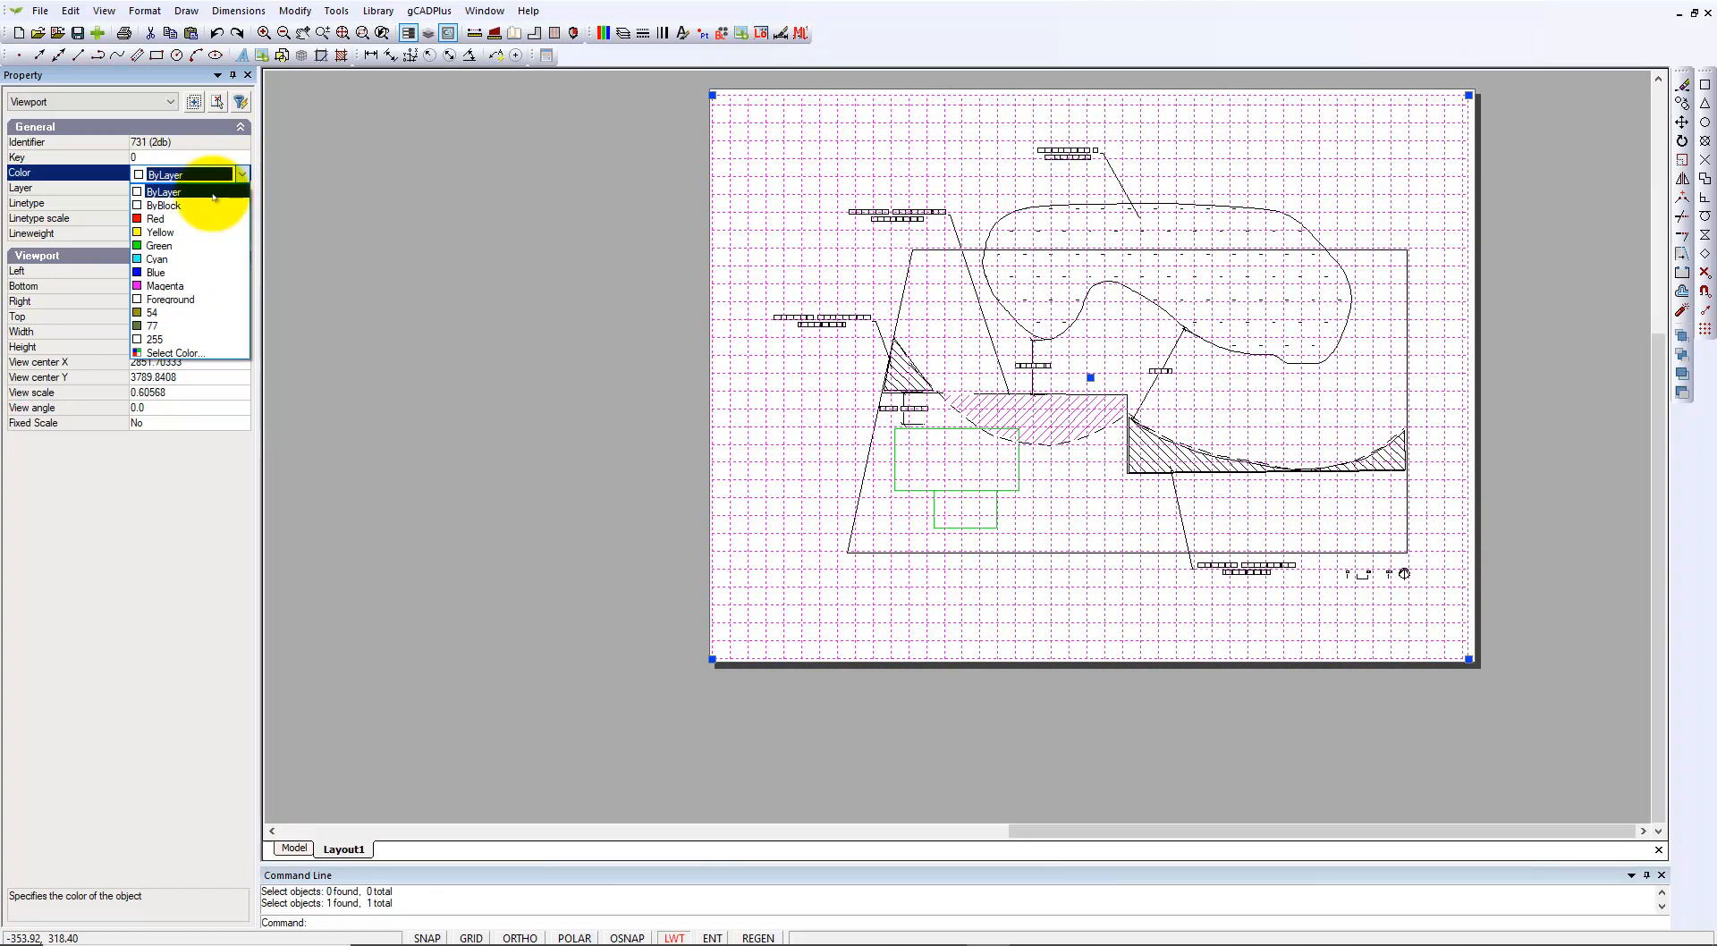
{"action": "left_click", "coordinate": [214, 193]}
{"action": "key", "text": "Escape"}
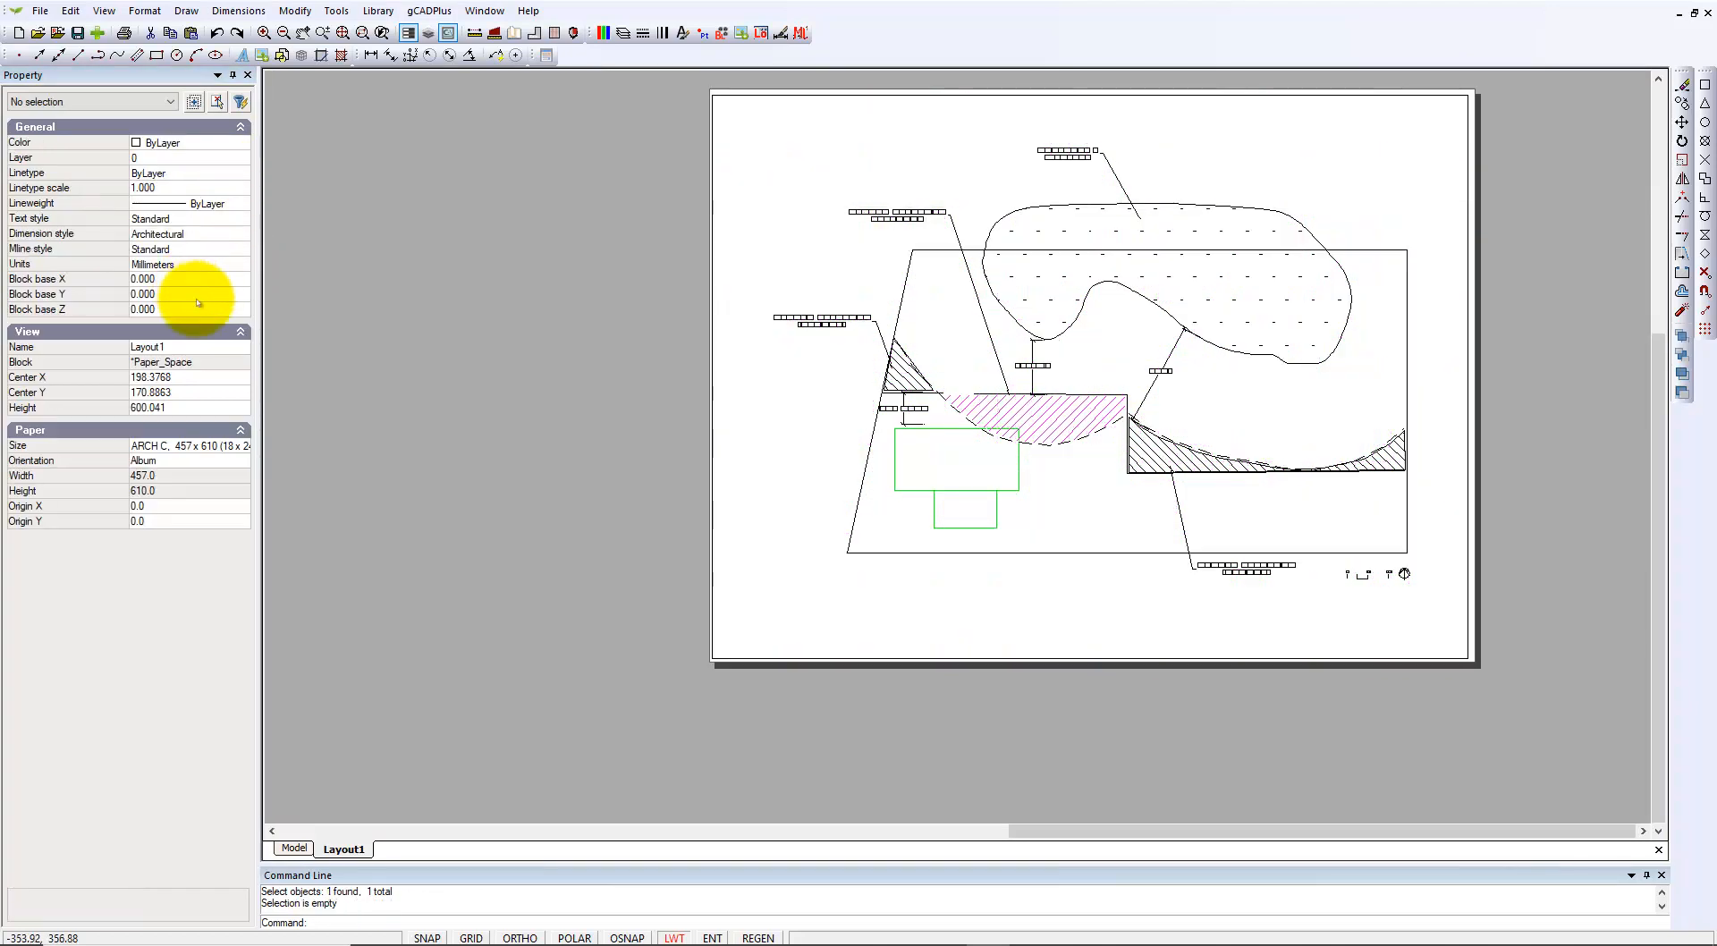
Step: Tighten the viewport's model-space frame around the wetland plan, display it on Layout1 and fit the whole sheet in view
{"action": "double_click", "coordinate": [1307, 190]}
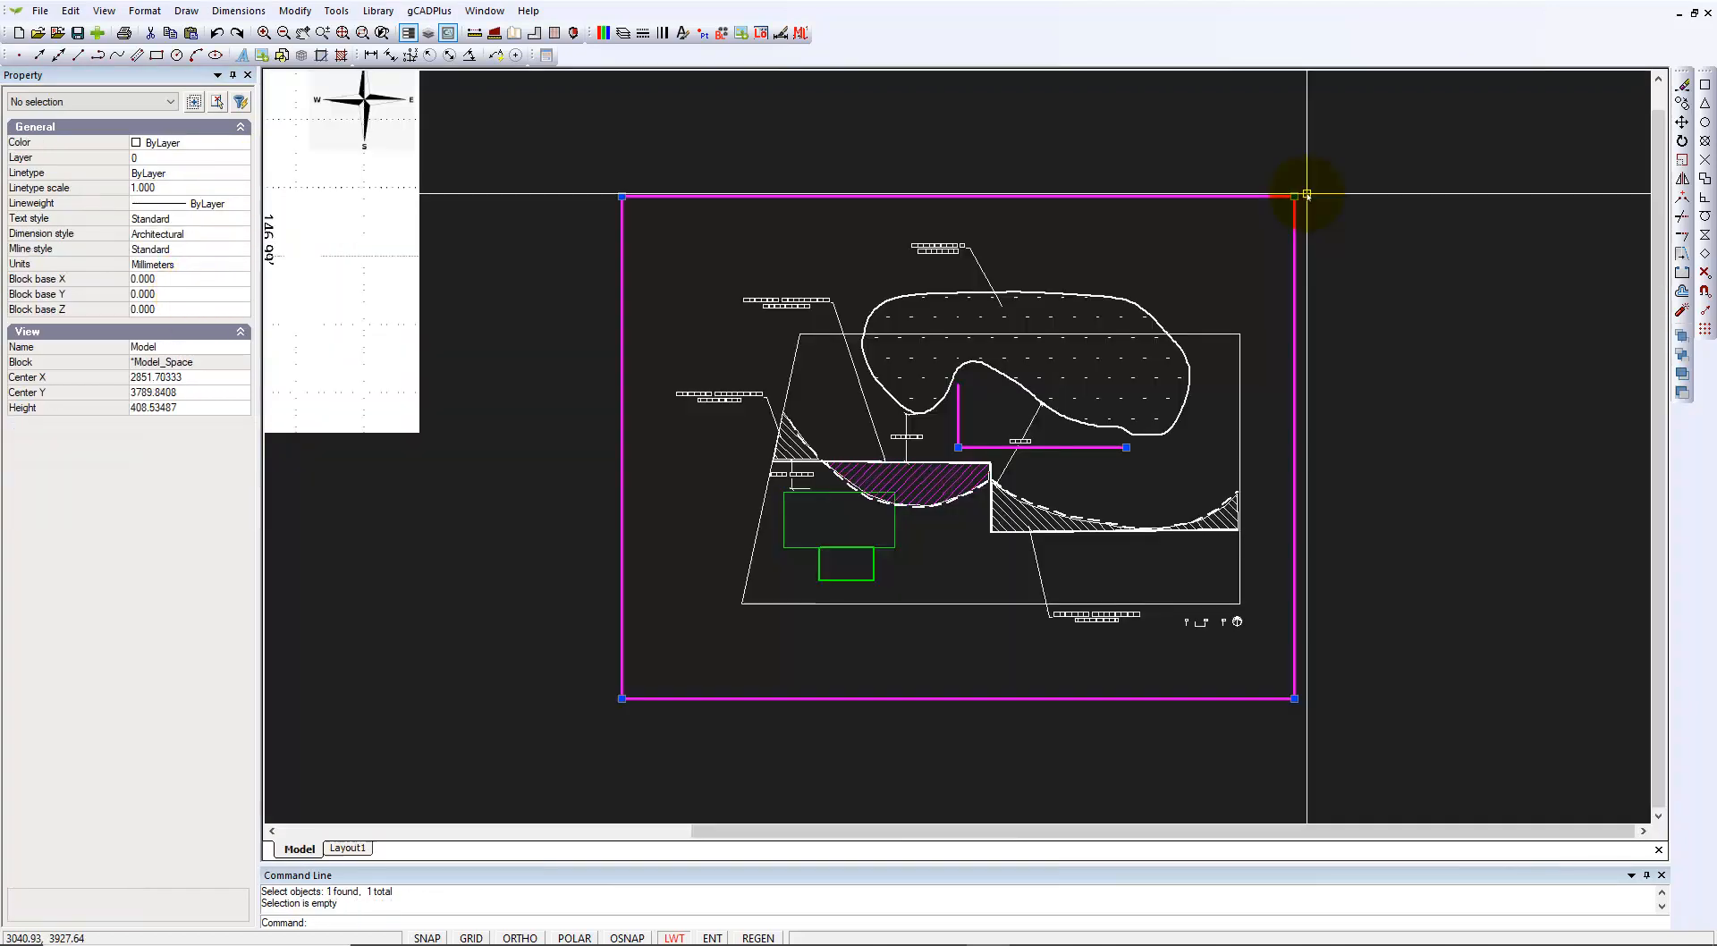
{"action": "left_click", "coordinate": [1294, 196]}
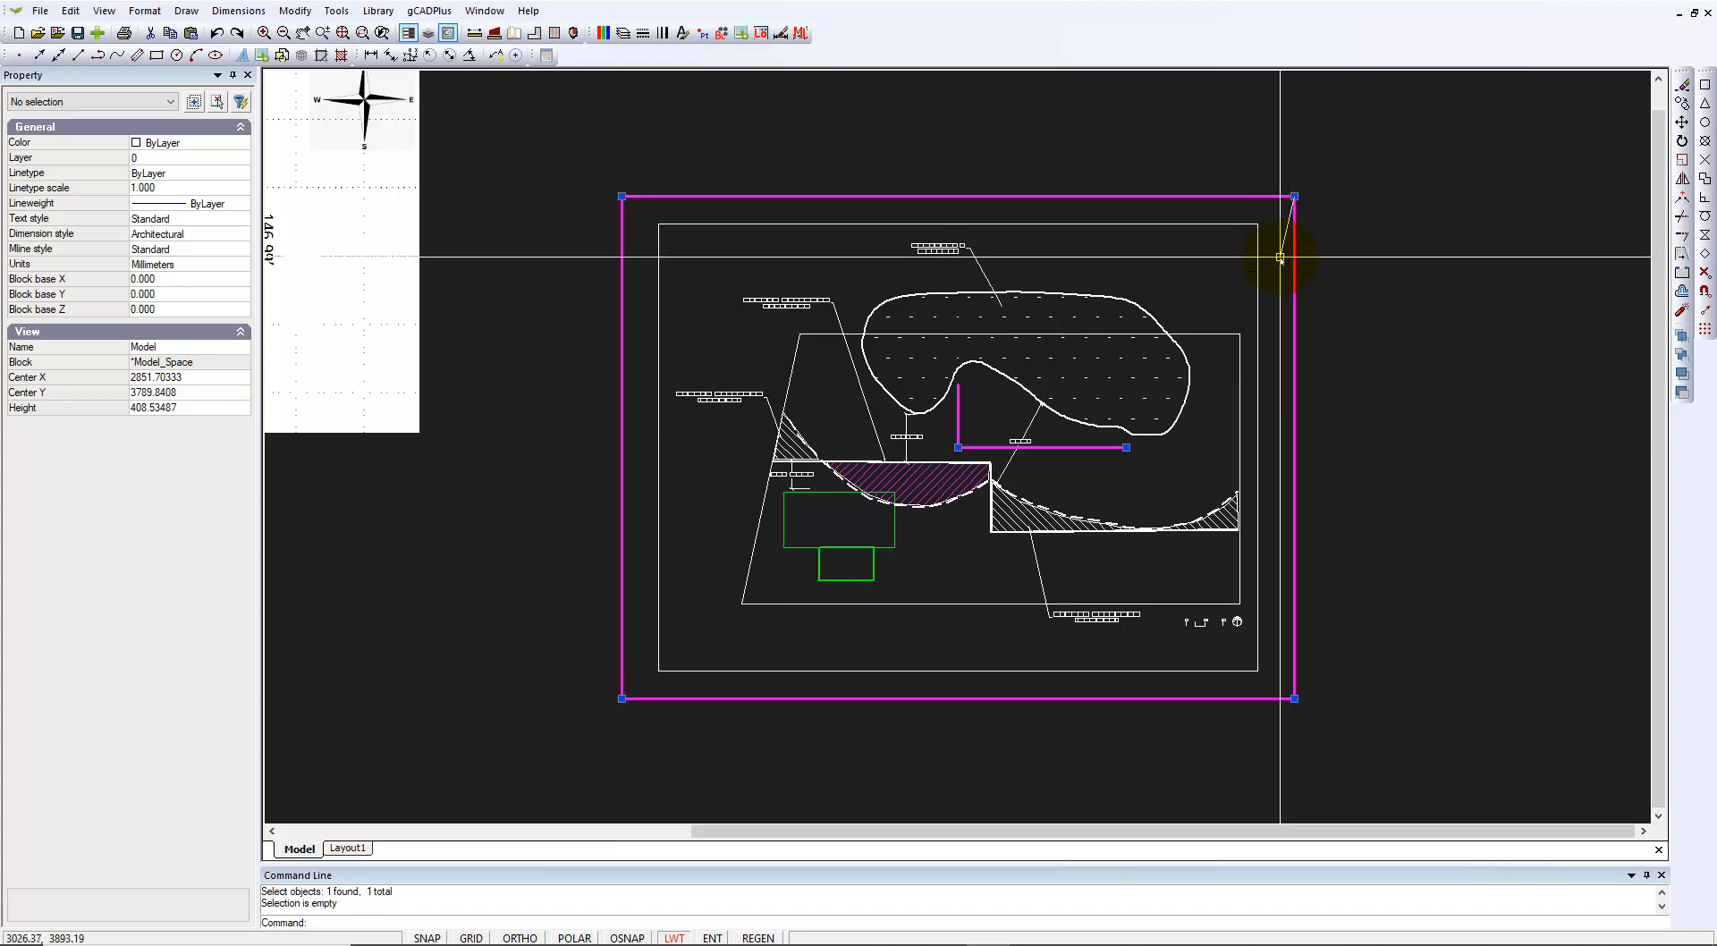
{"action": "left_click", "coordinate": [1276, 154]}
{"action": "right_click", "coordinate": [1190, 287]}
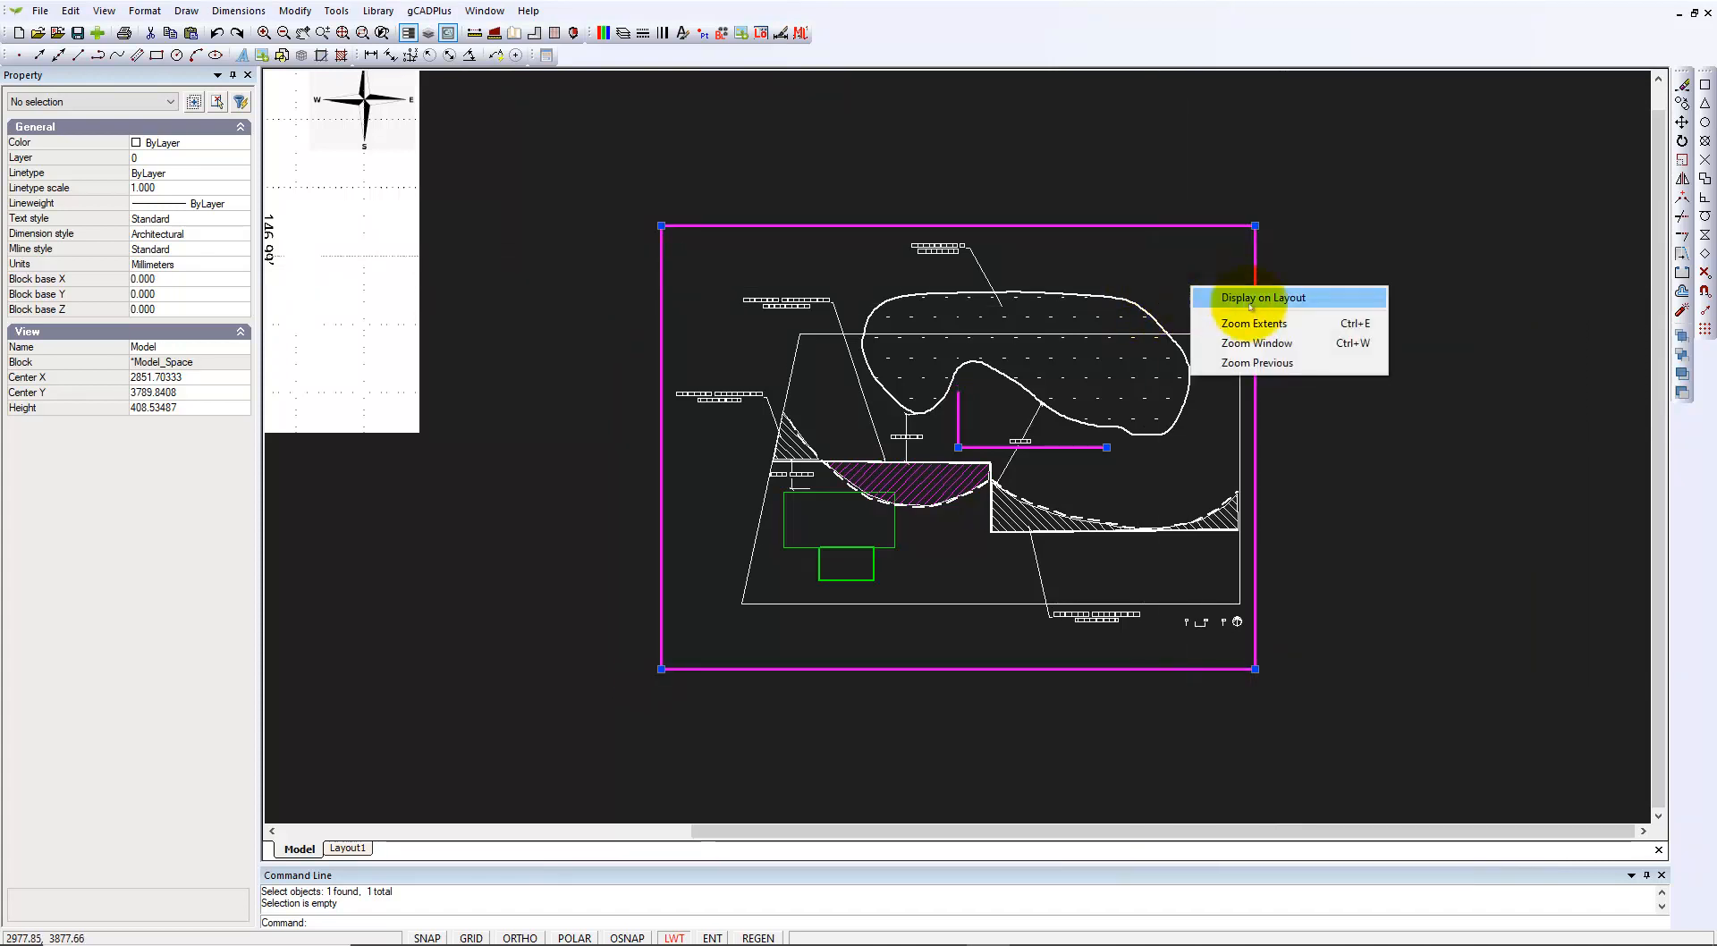
{"action": "left_click", "coordinate": [1236, 306]}
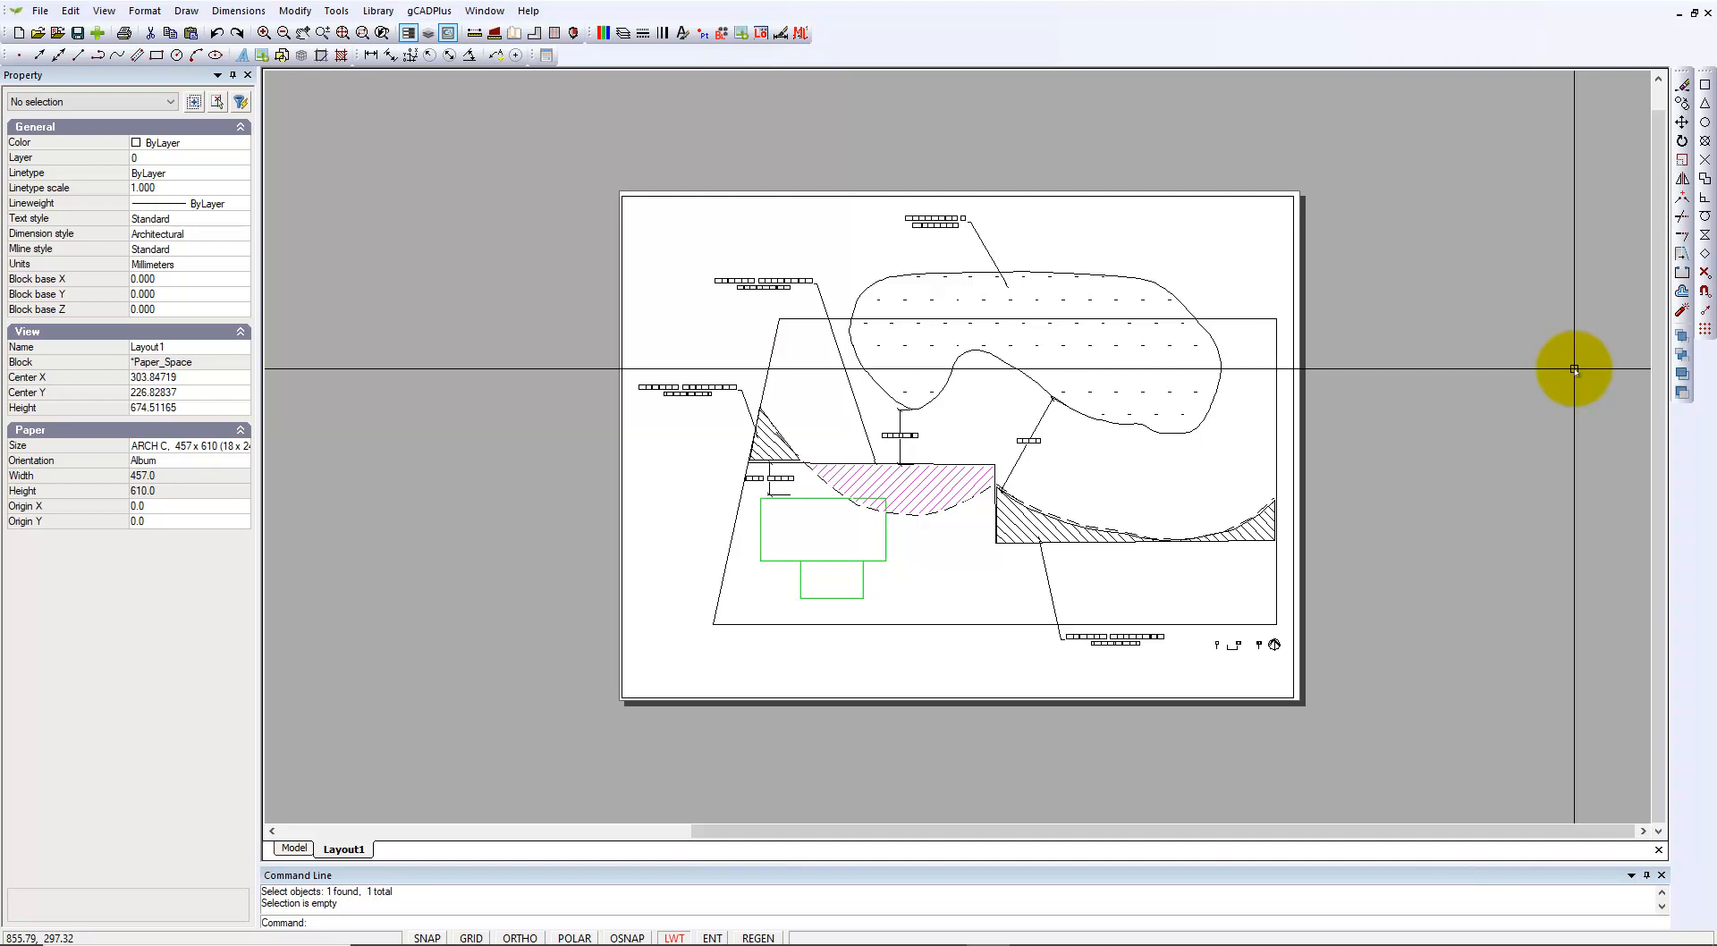
{"action": "right_click", "coordinate": [1519, 418]}
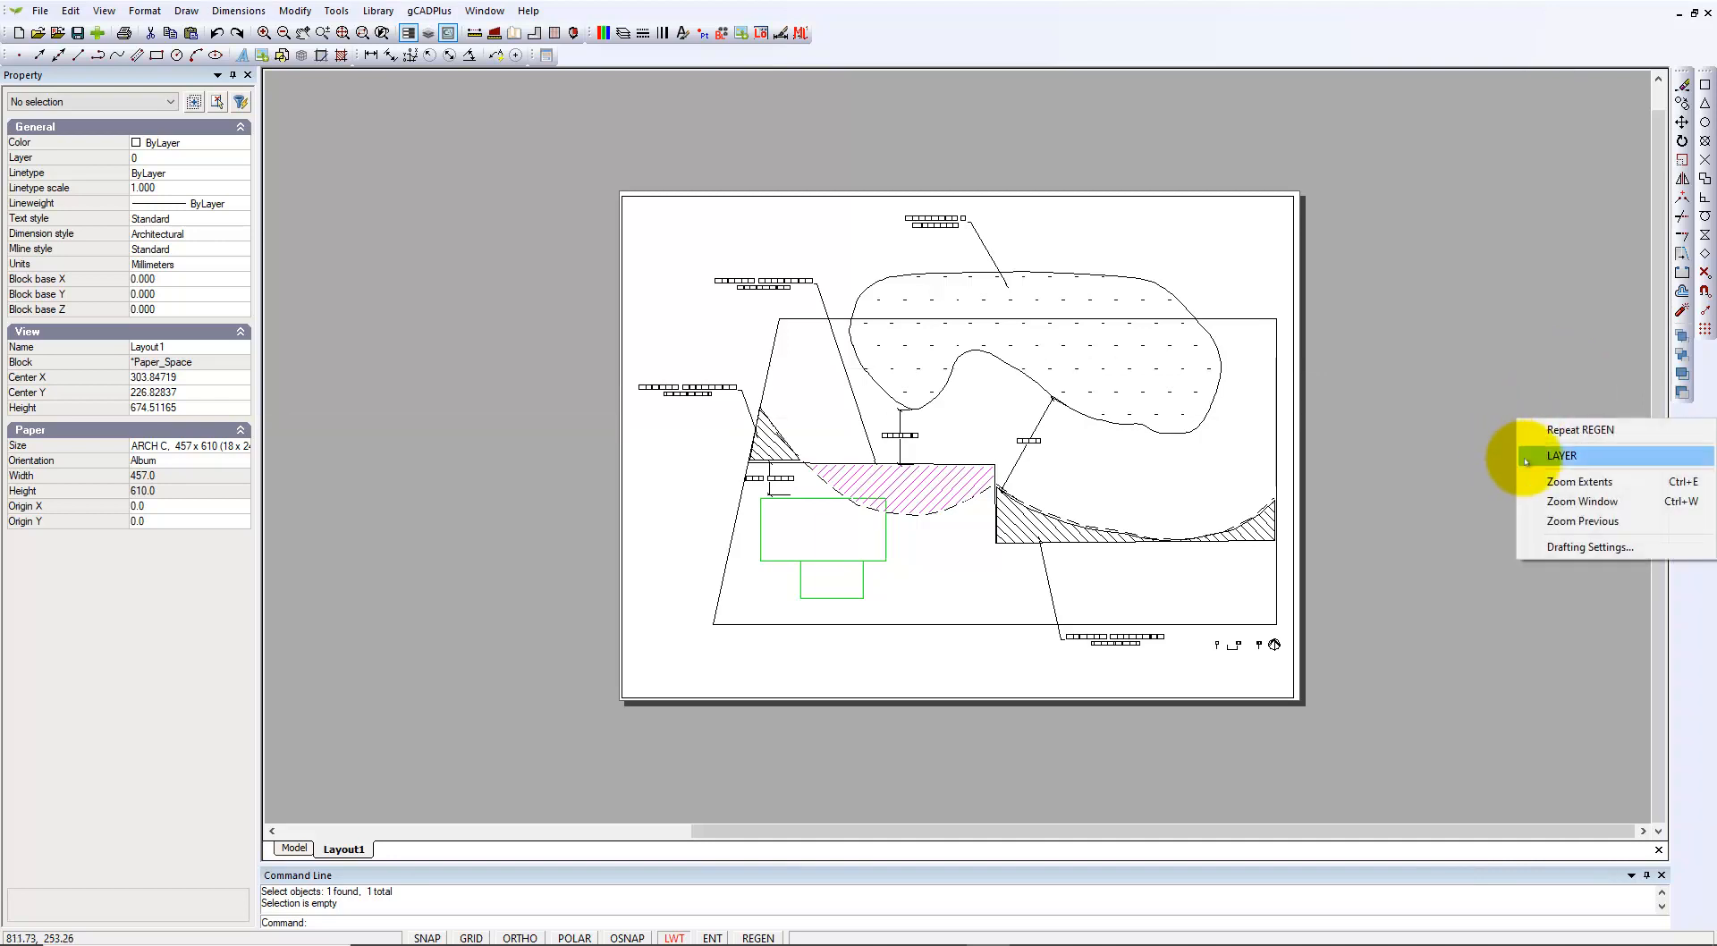
{"action": "left_click", "coordinate": [1558, 481]}
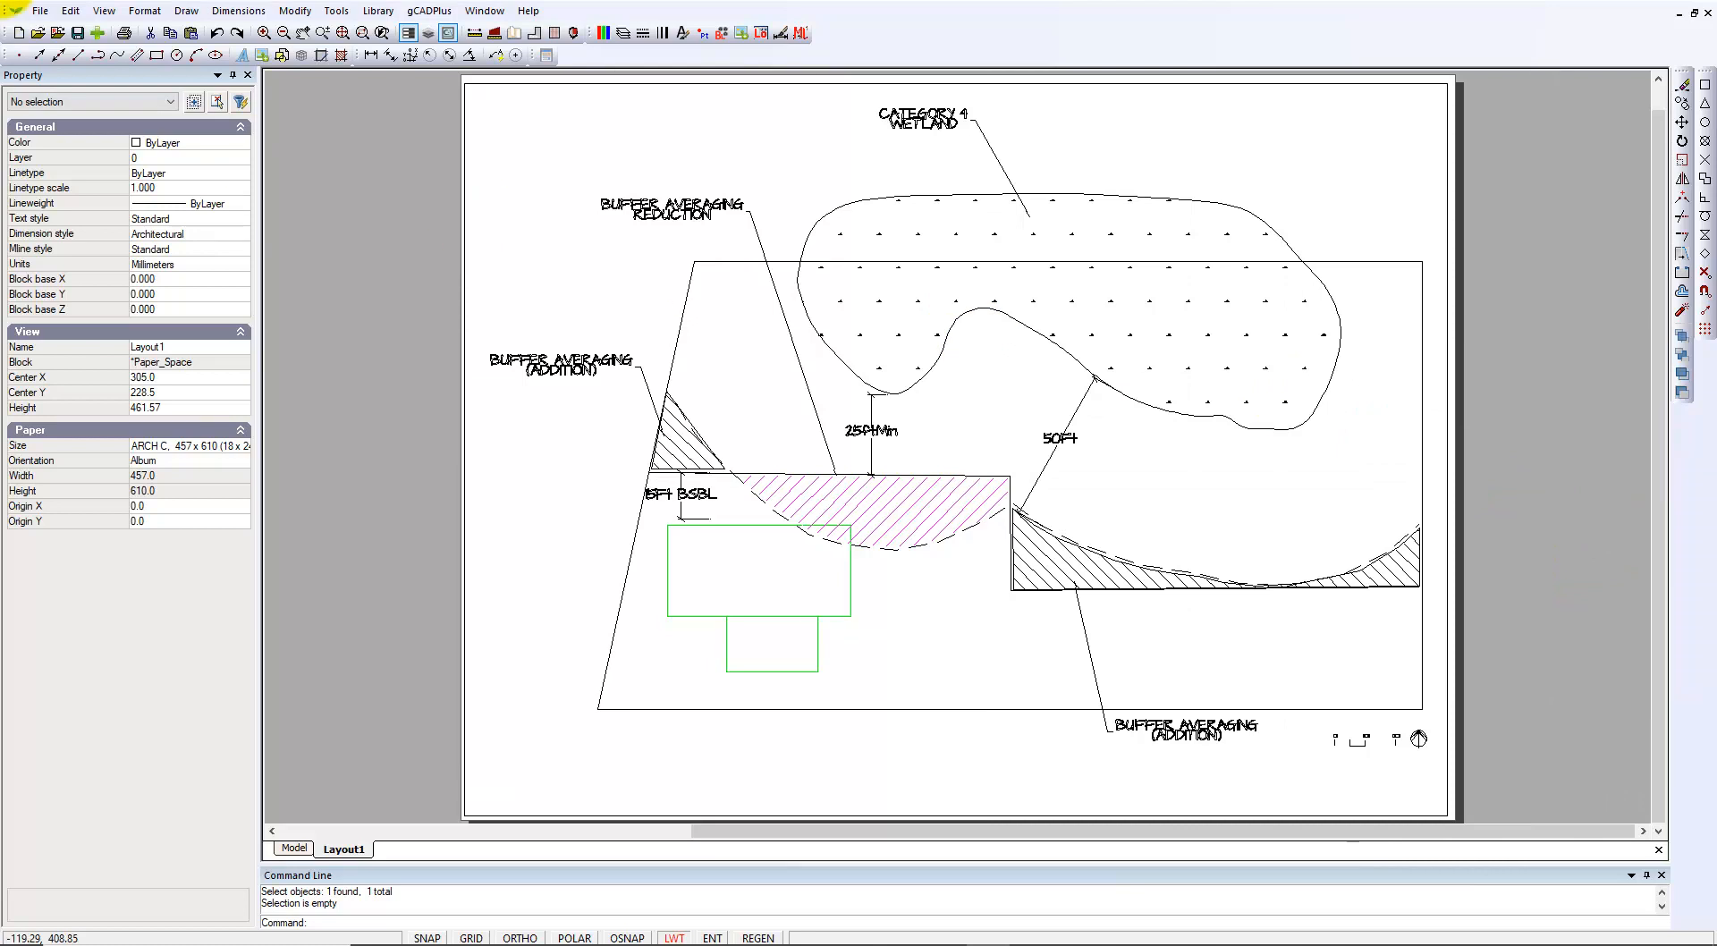
{"action": "left_click", "coordinate": [29, 12]}
{"action": "mouse_move", "coordinate": [16, 10]}
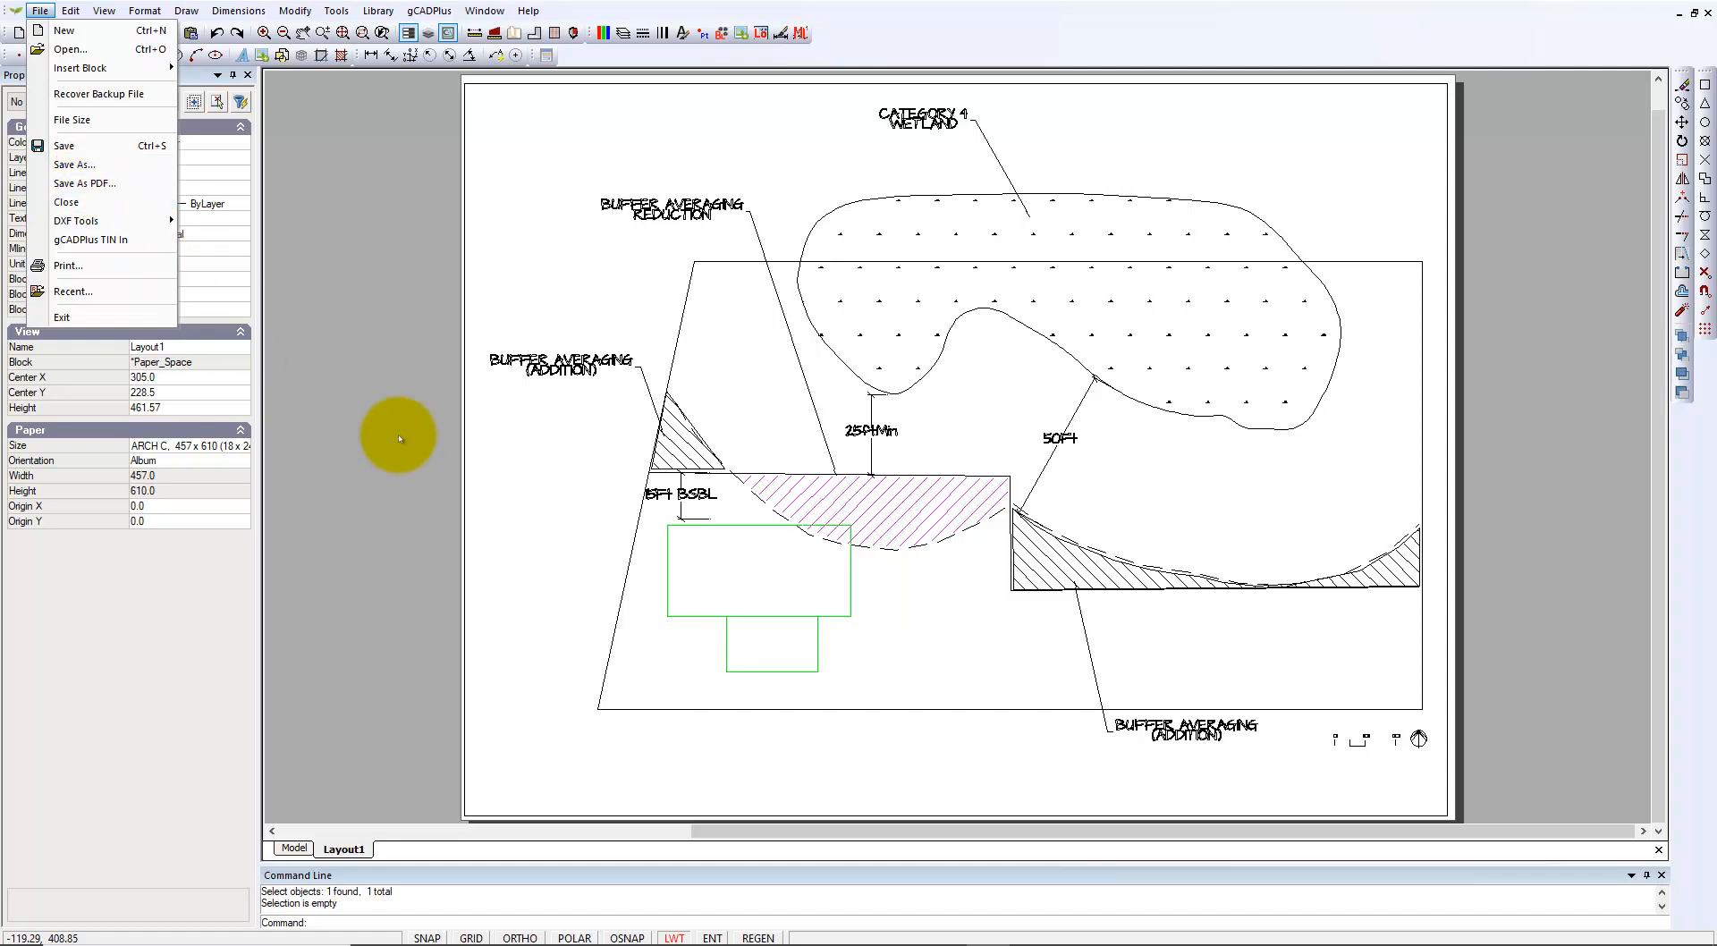
{"action": "left_click", "coordinate": [398, 433]}
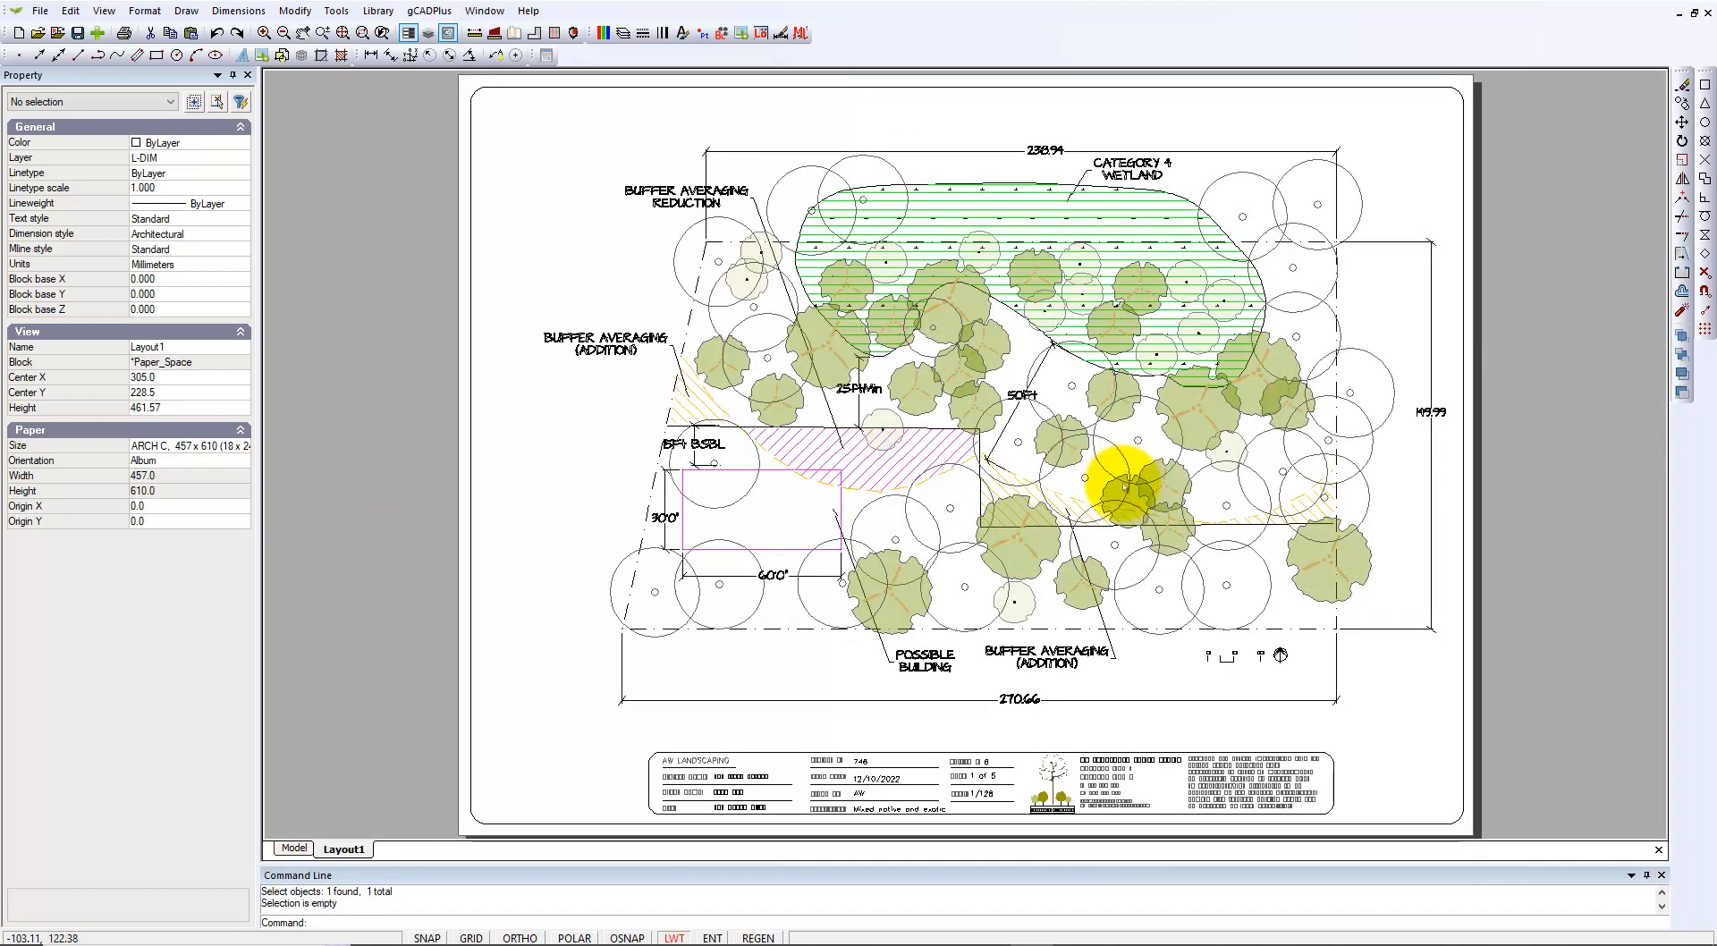
Step: Inspect the attributes of the title block on the planted Layout1 sheet, including its scale entry, and deselect it
{"action": "left_click", "coordinate": [1046, 780]}
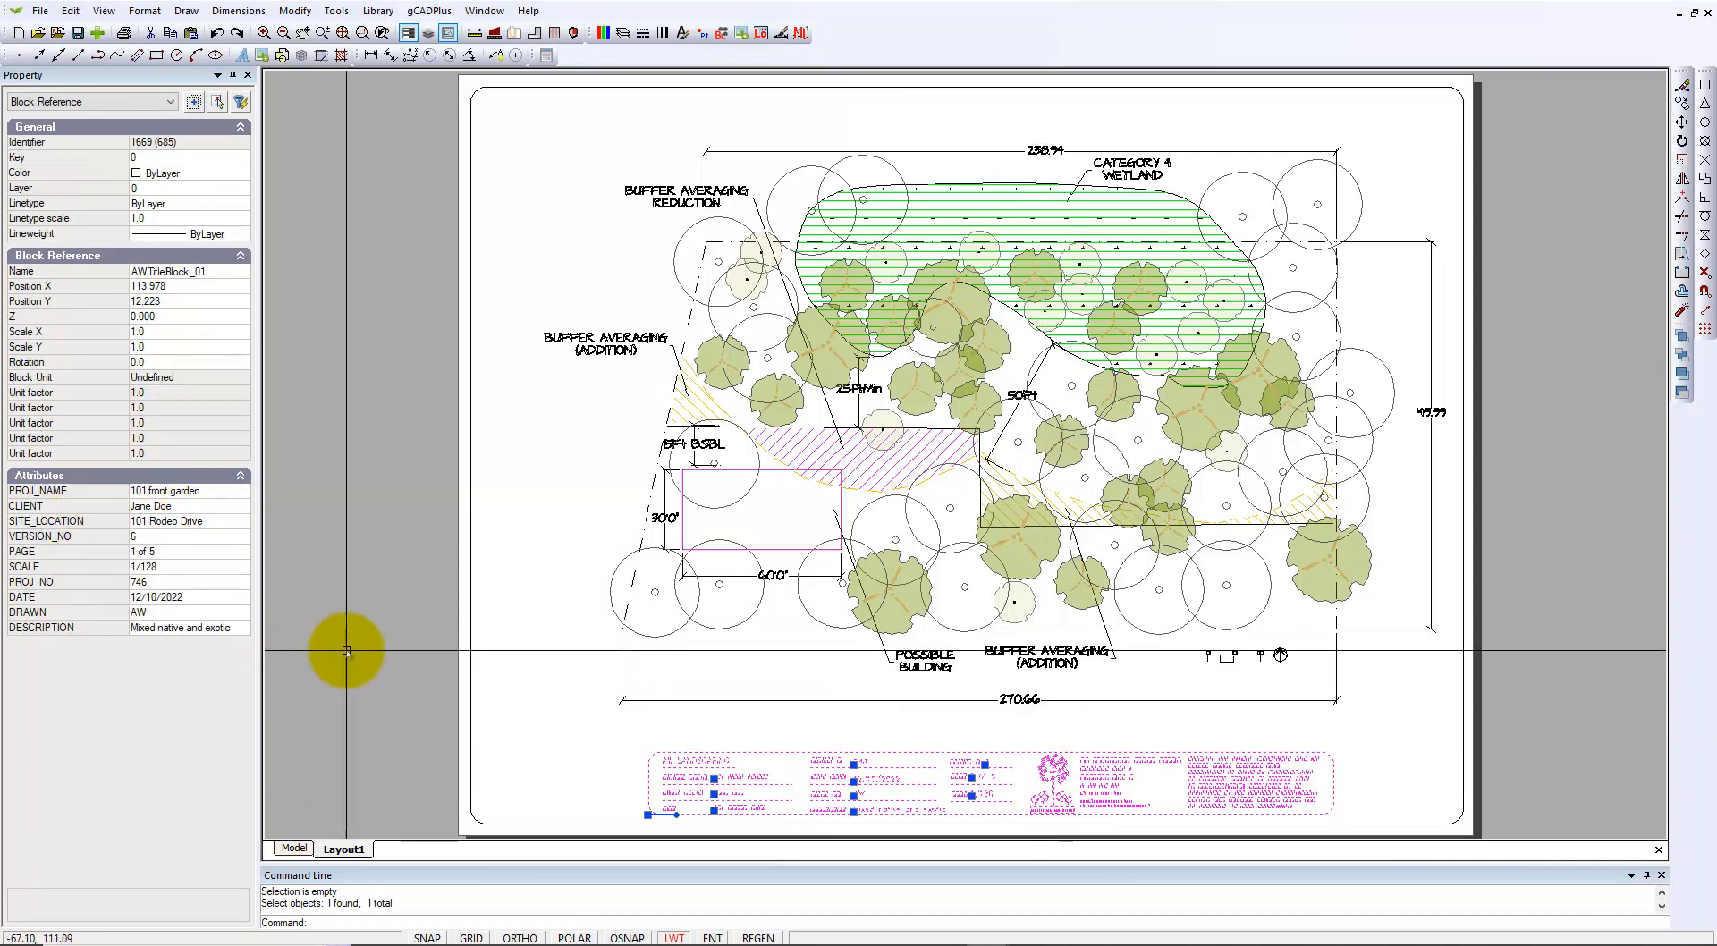
{"action": "left_click", "coordinate": [379, 707]}
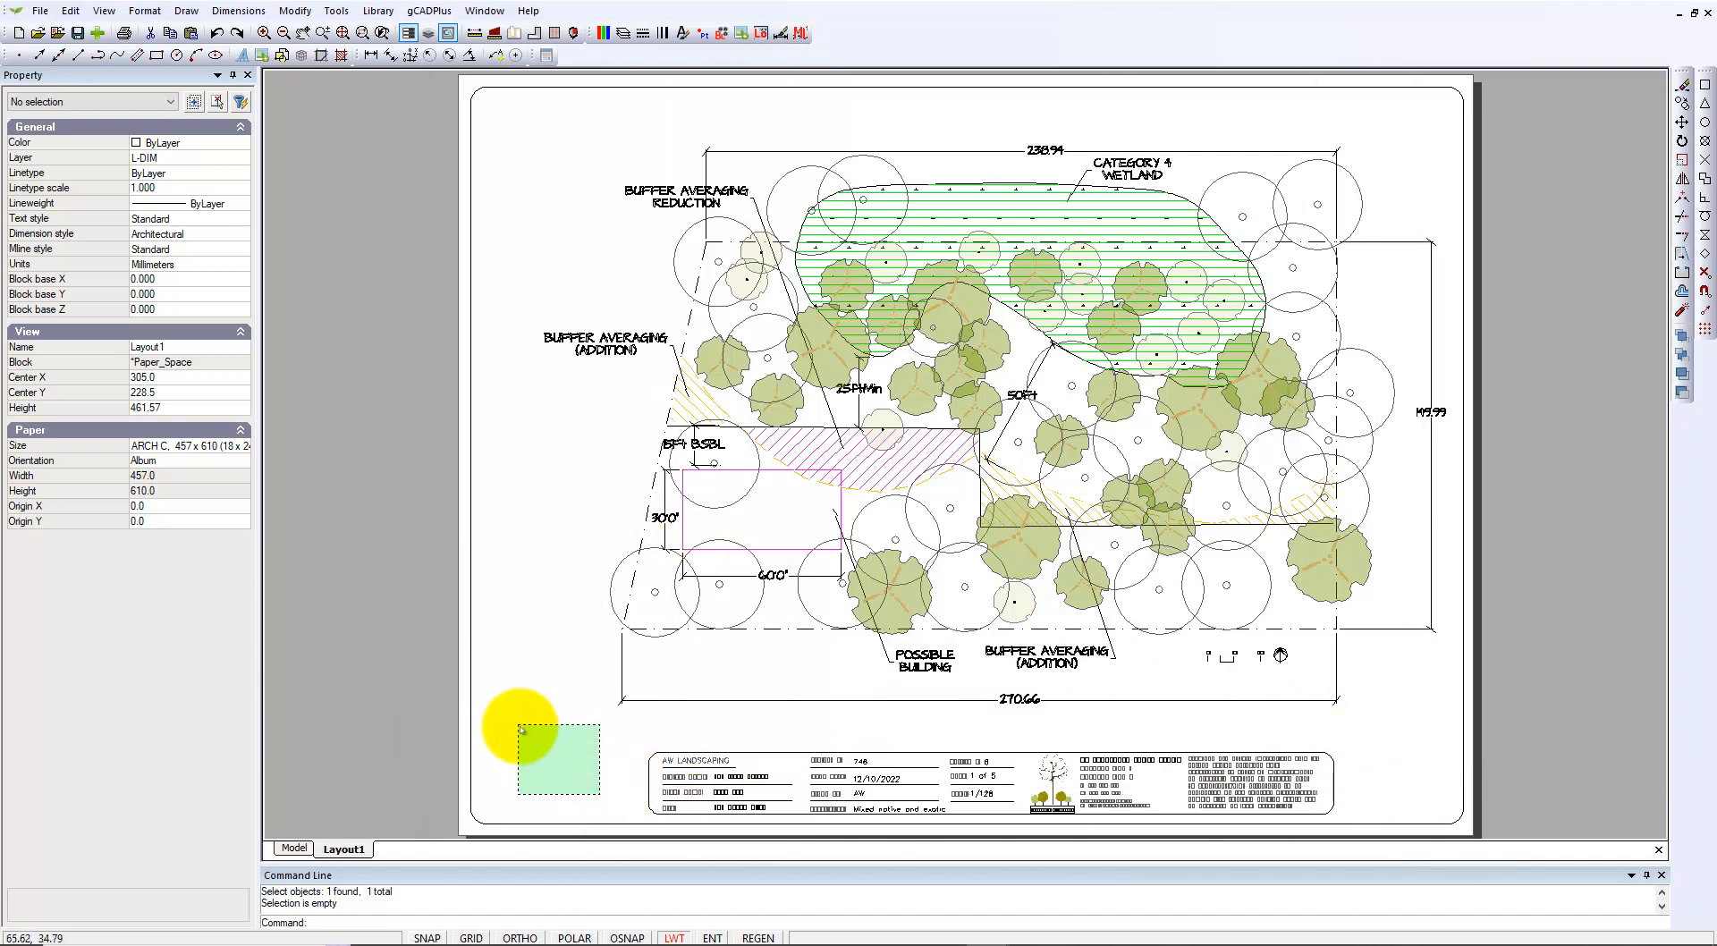
{"action": "left_click", "coordinate": [490, 682]}
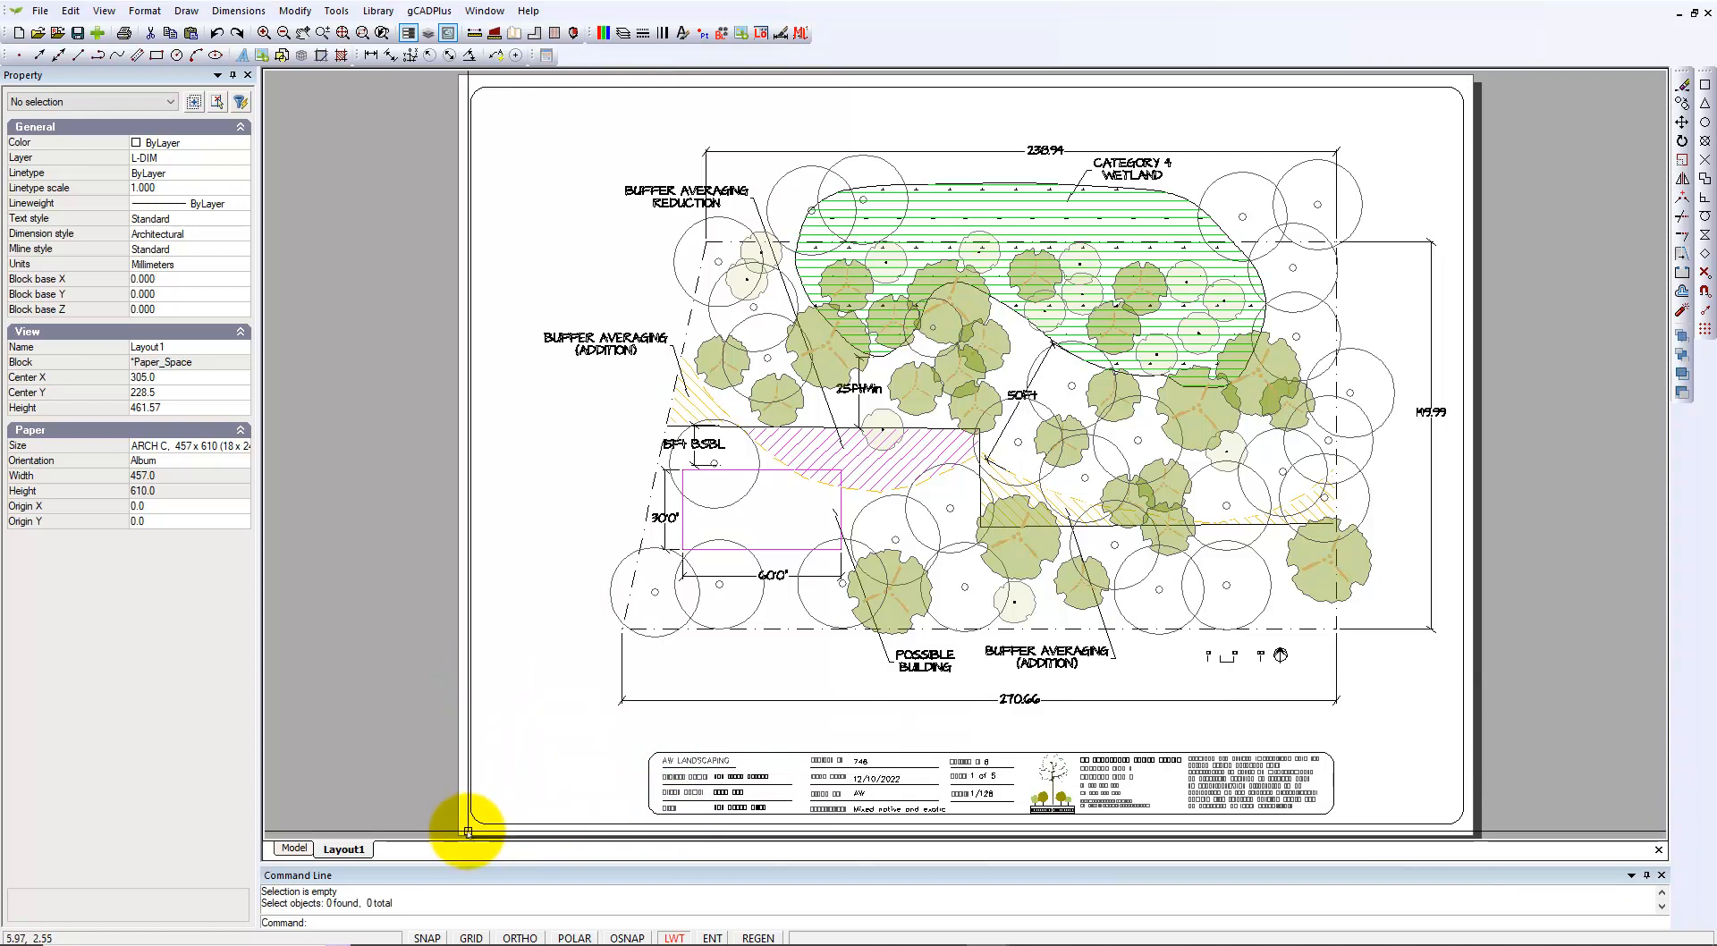
Step: Apply a fixed imperial scale of 1/128 to the Layout1 viewport
{"action": "left_click", "coordinate": [463, 832]}
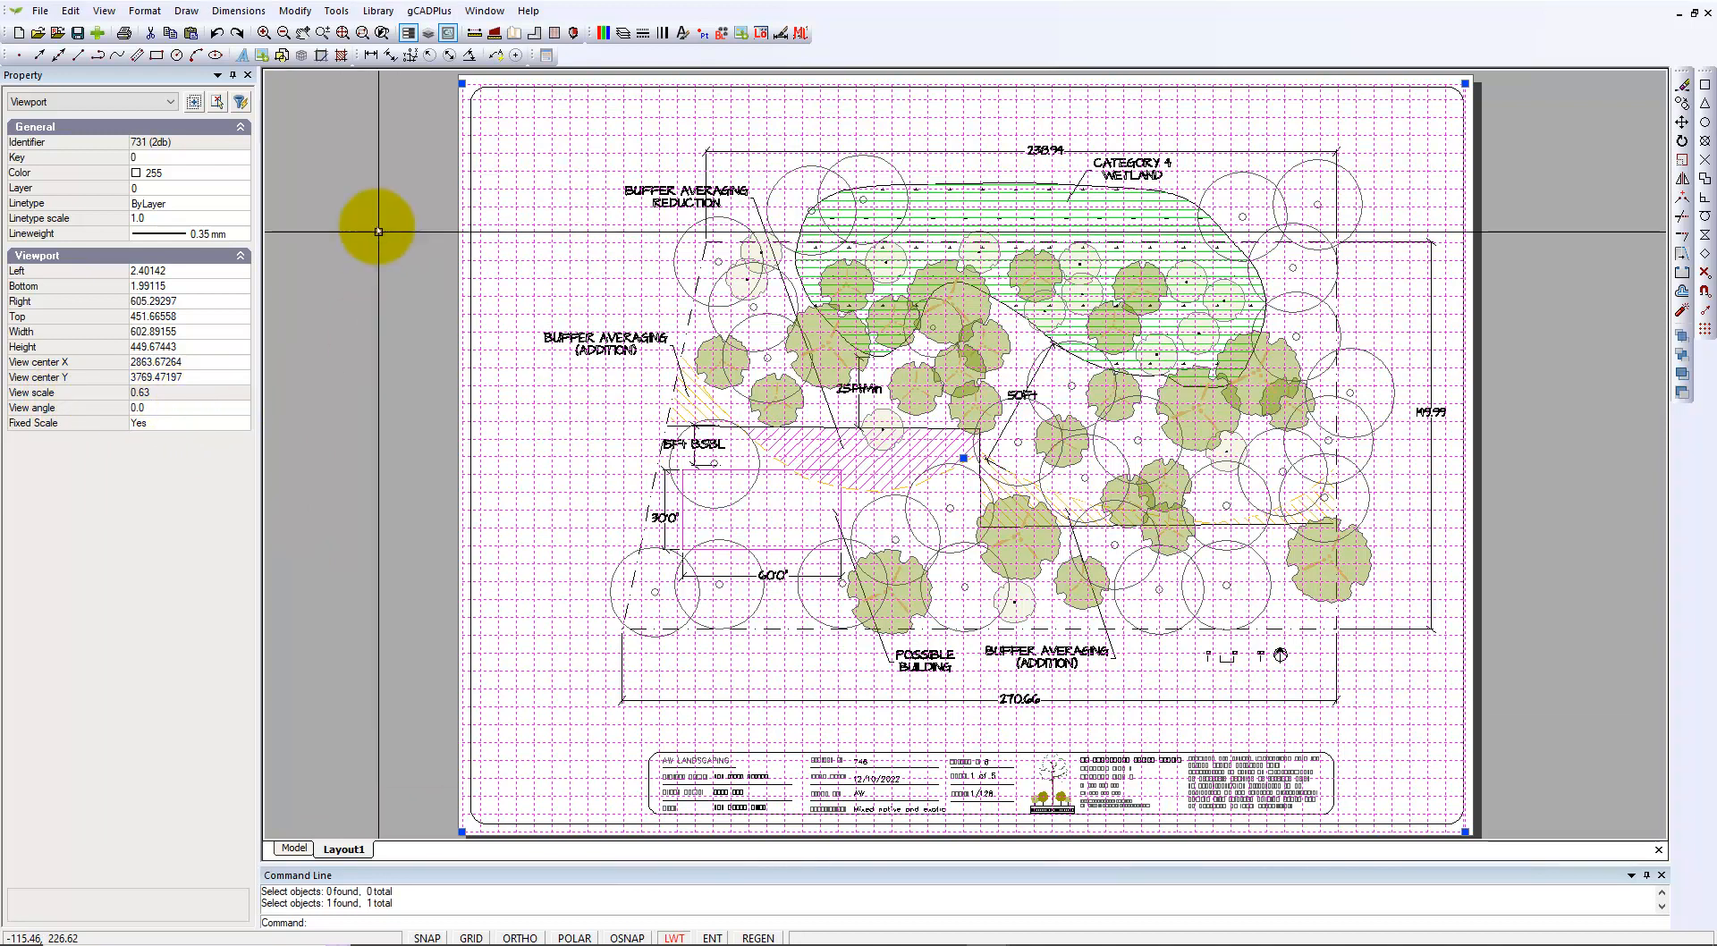
{"action": "left_click", "coordinate": [296, 12]}
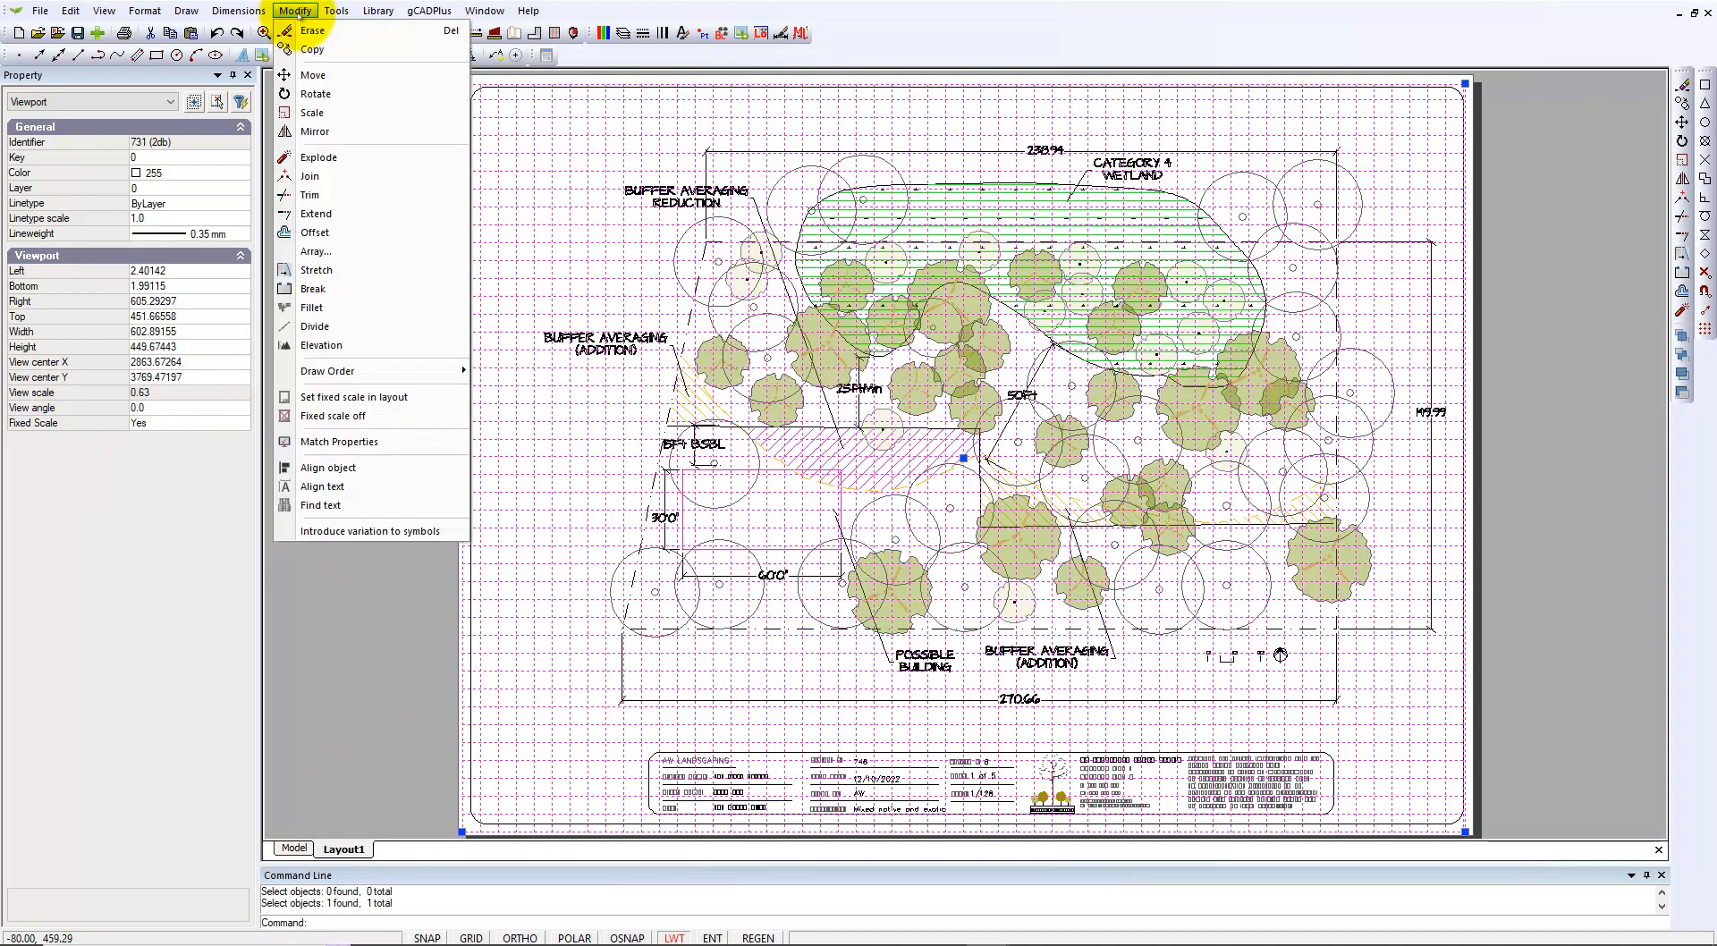
{"action": "left_click", "coordinate": [371, 398]}
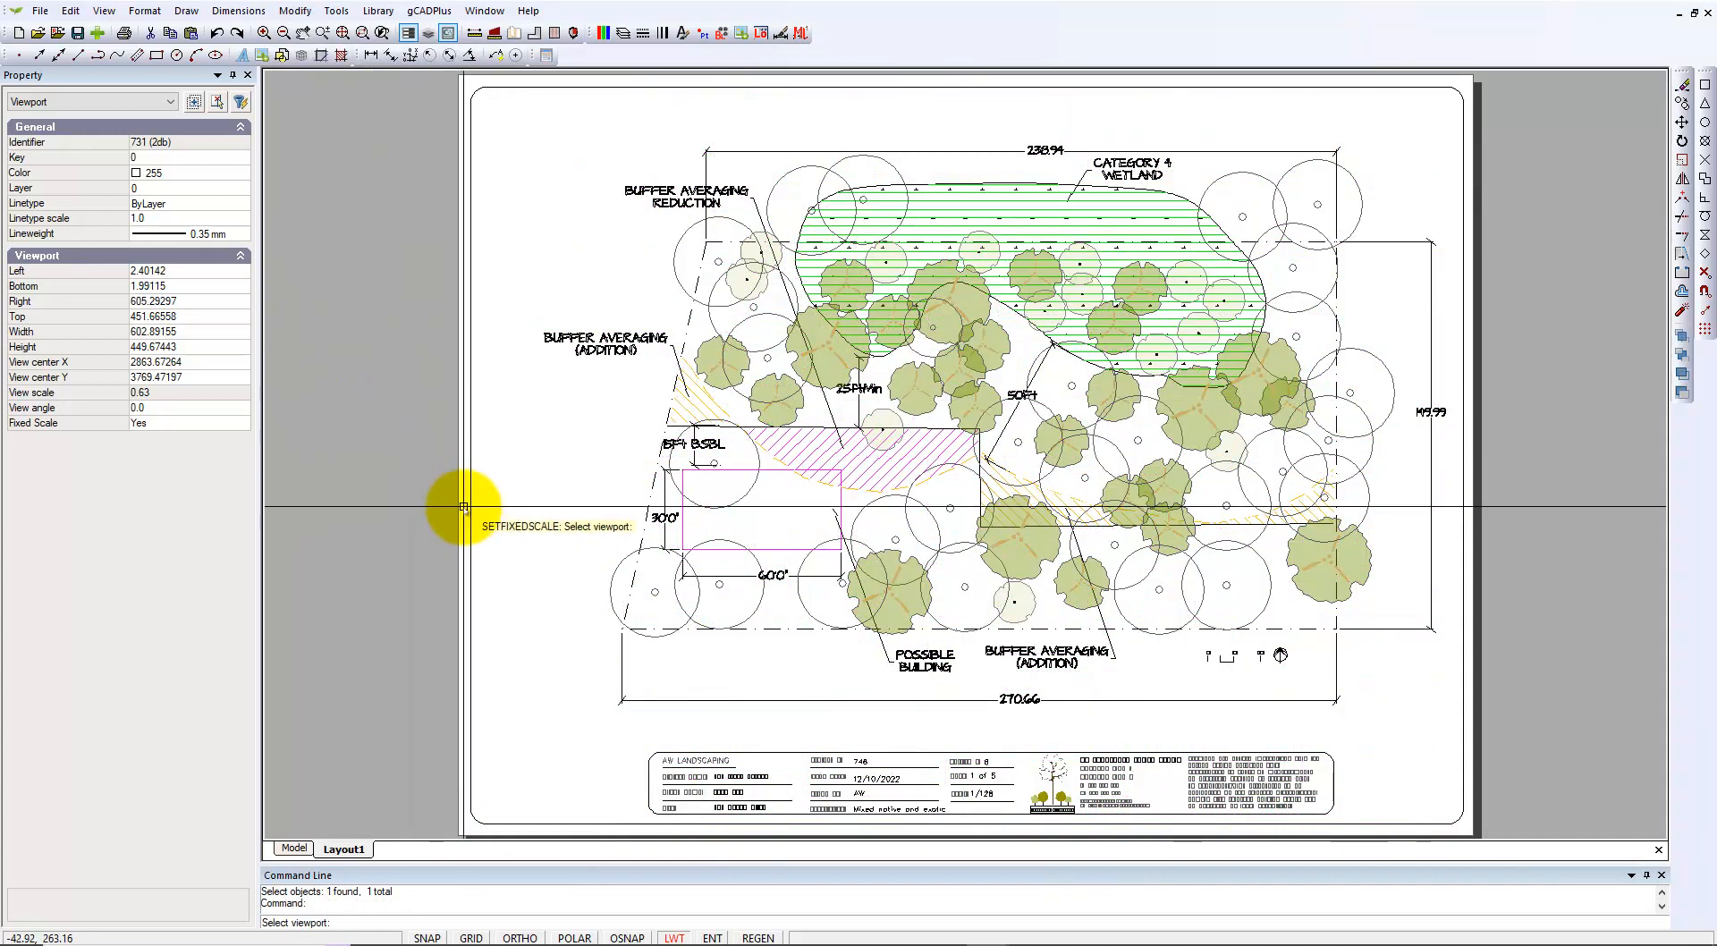
{"action": "left_click", "coordinate": [450, 822]}
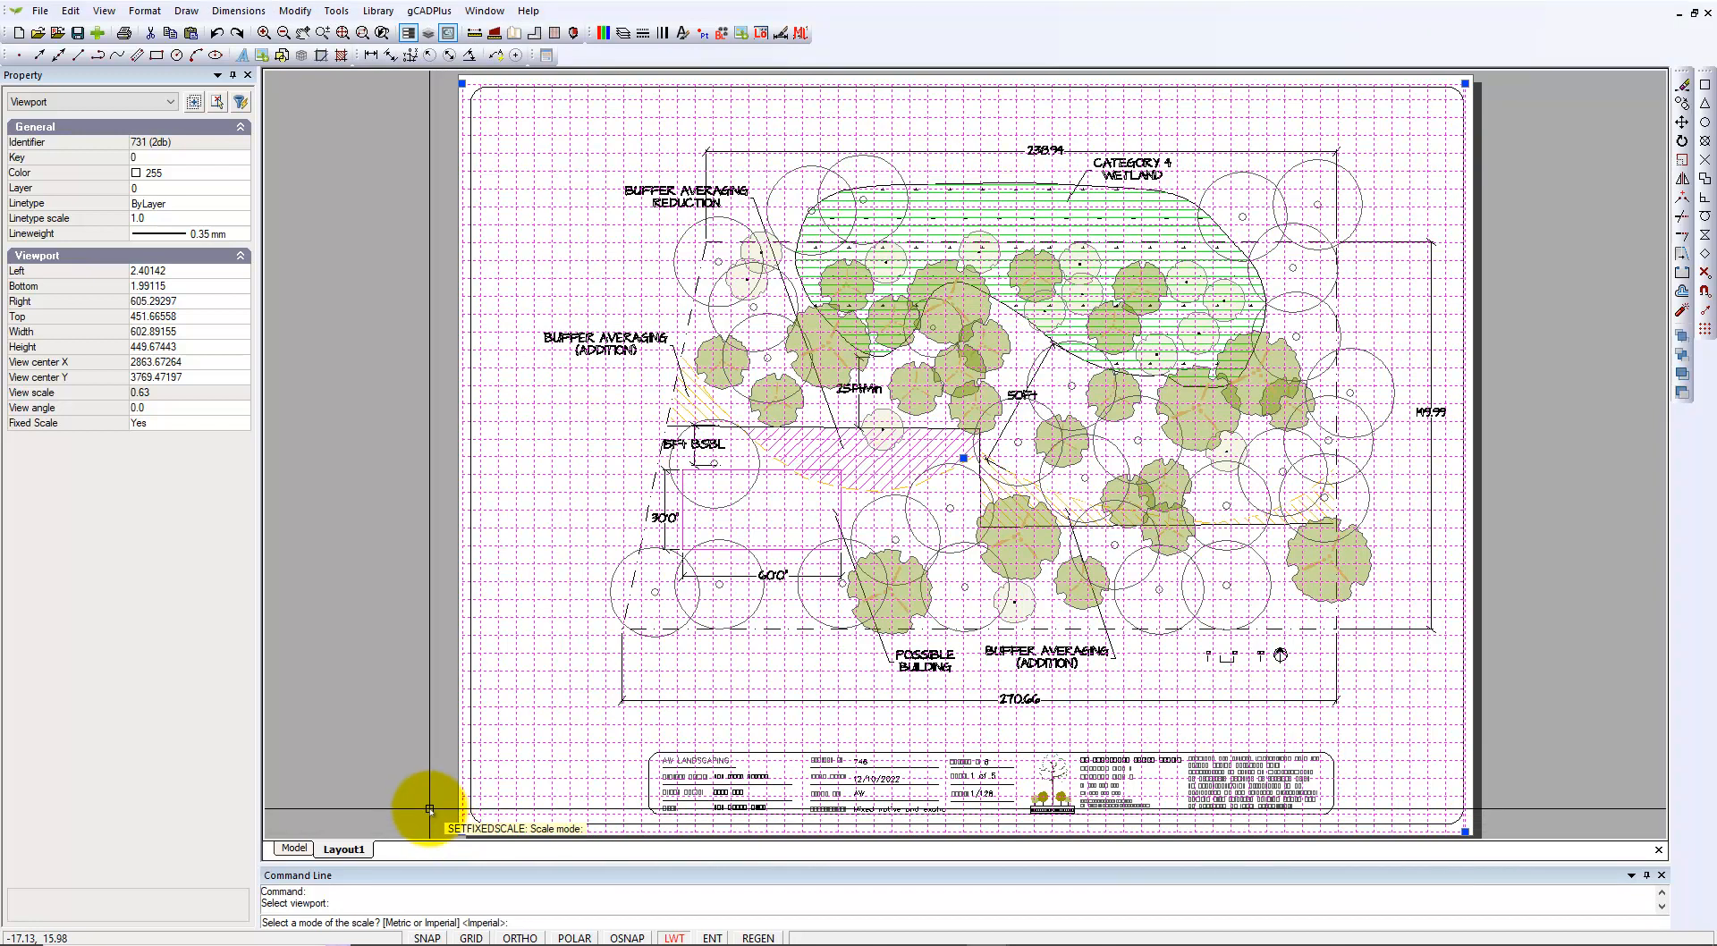
{"action": "key", "text": "Return"}
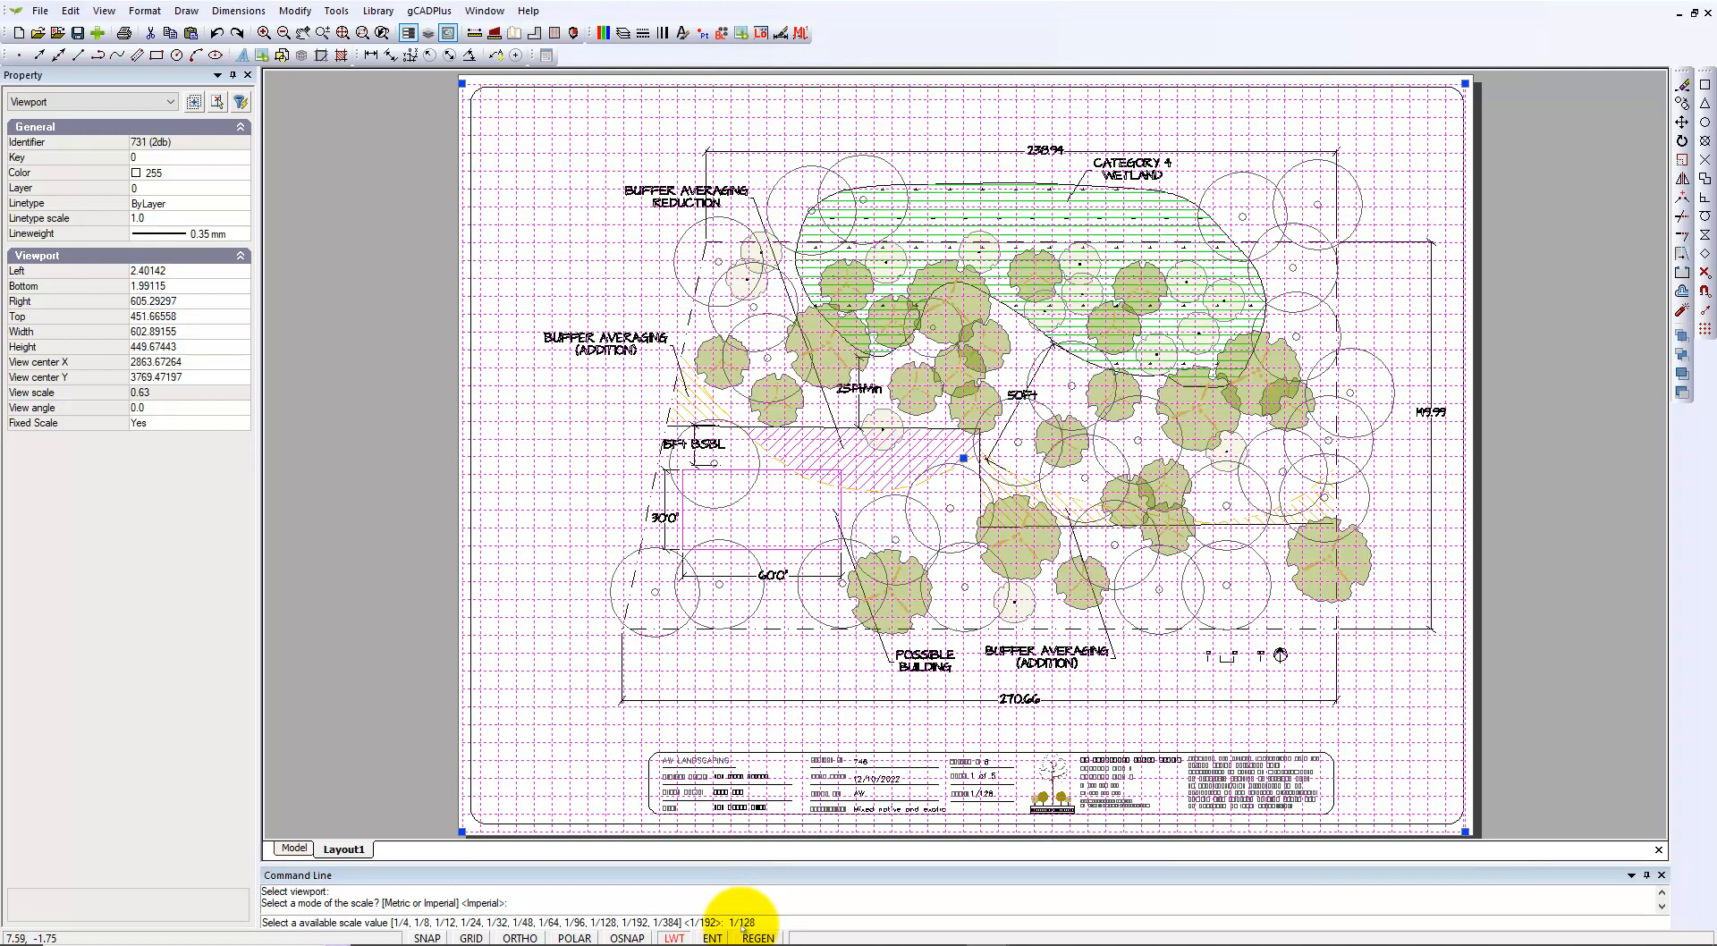
{"action": "key", "text": "Return"}
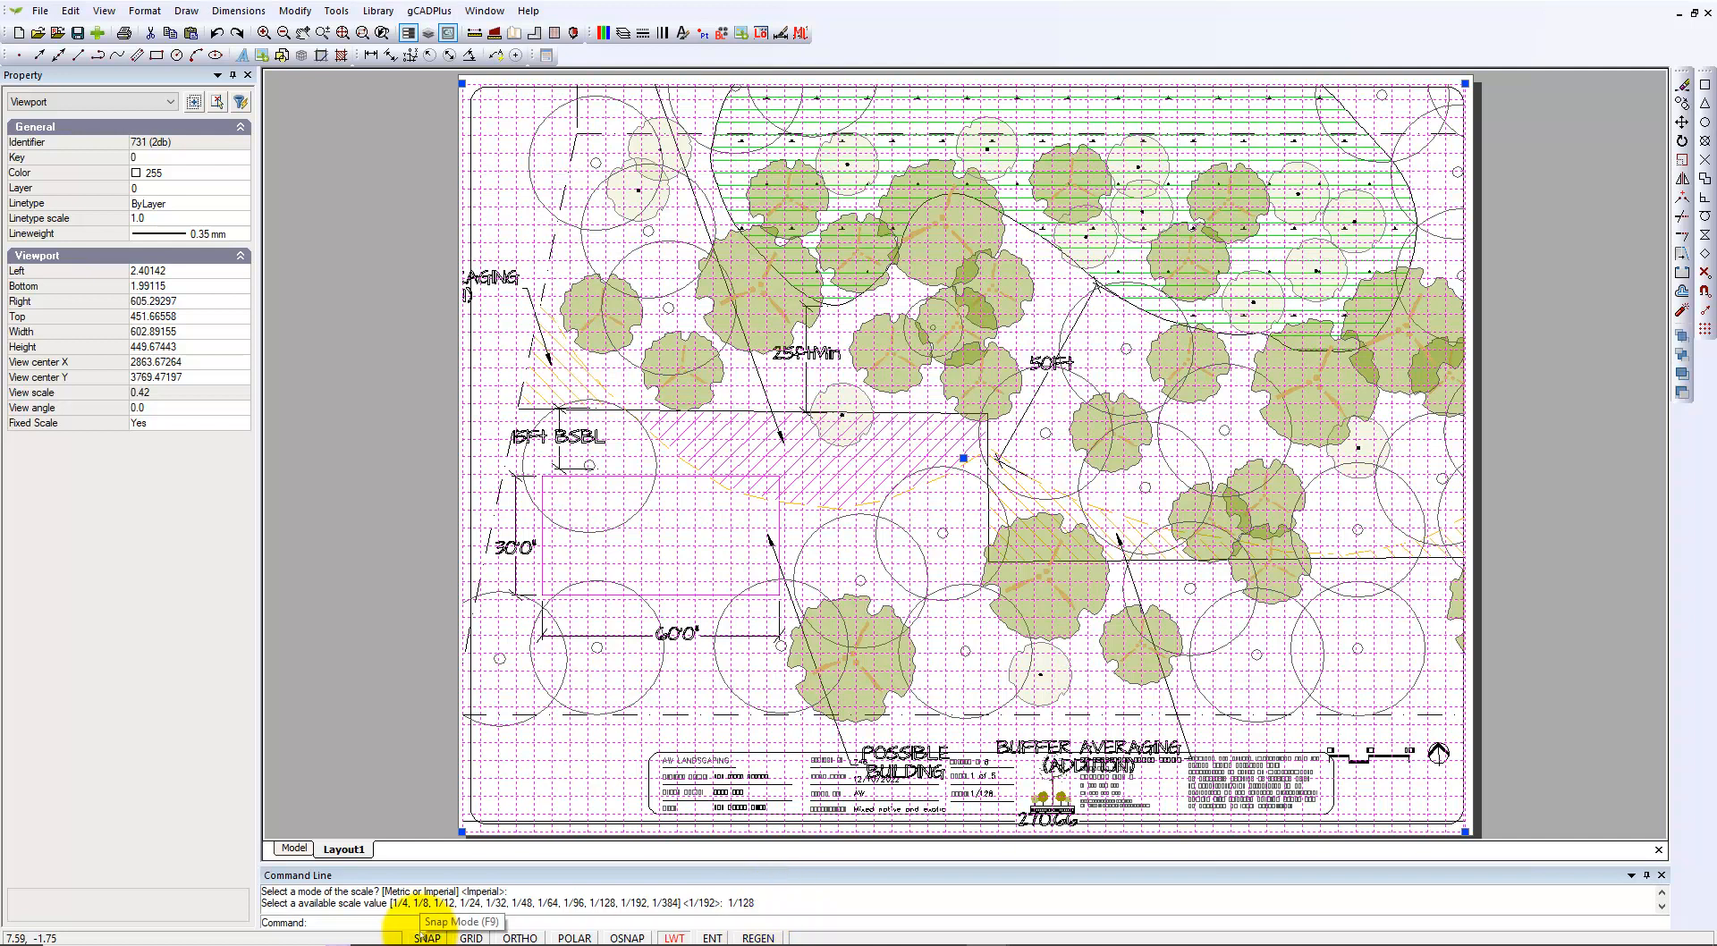
Step: Set the Layout1 viewport to a fixed imperial scale of 1/192 and deselect it
{"action": "right_click", "coordinate": [350, 758]}
{"action": "left_click", "coordinate": [453, 511]}
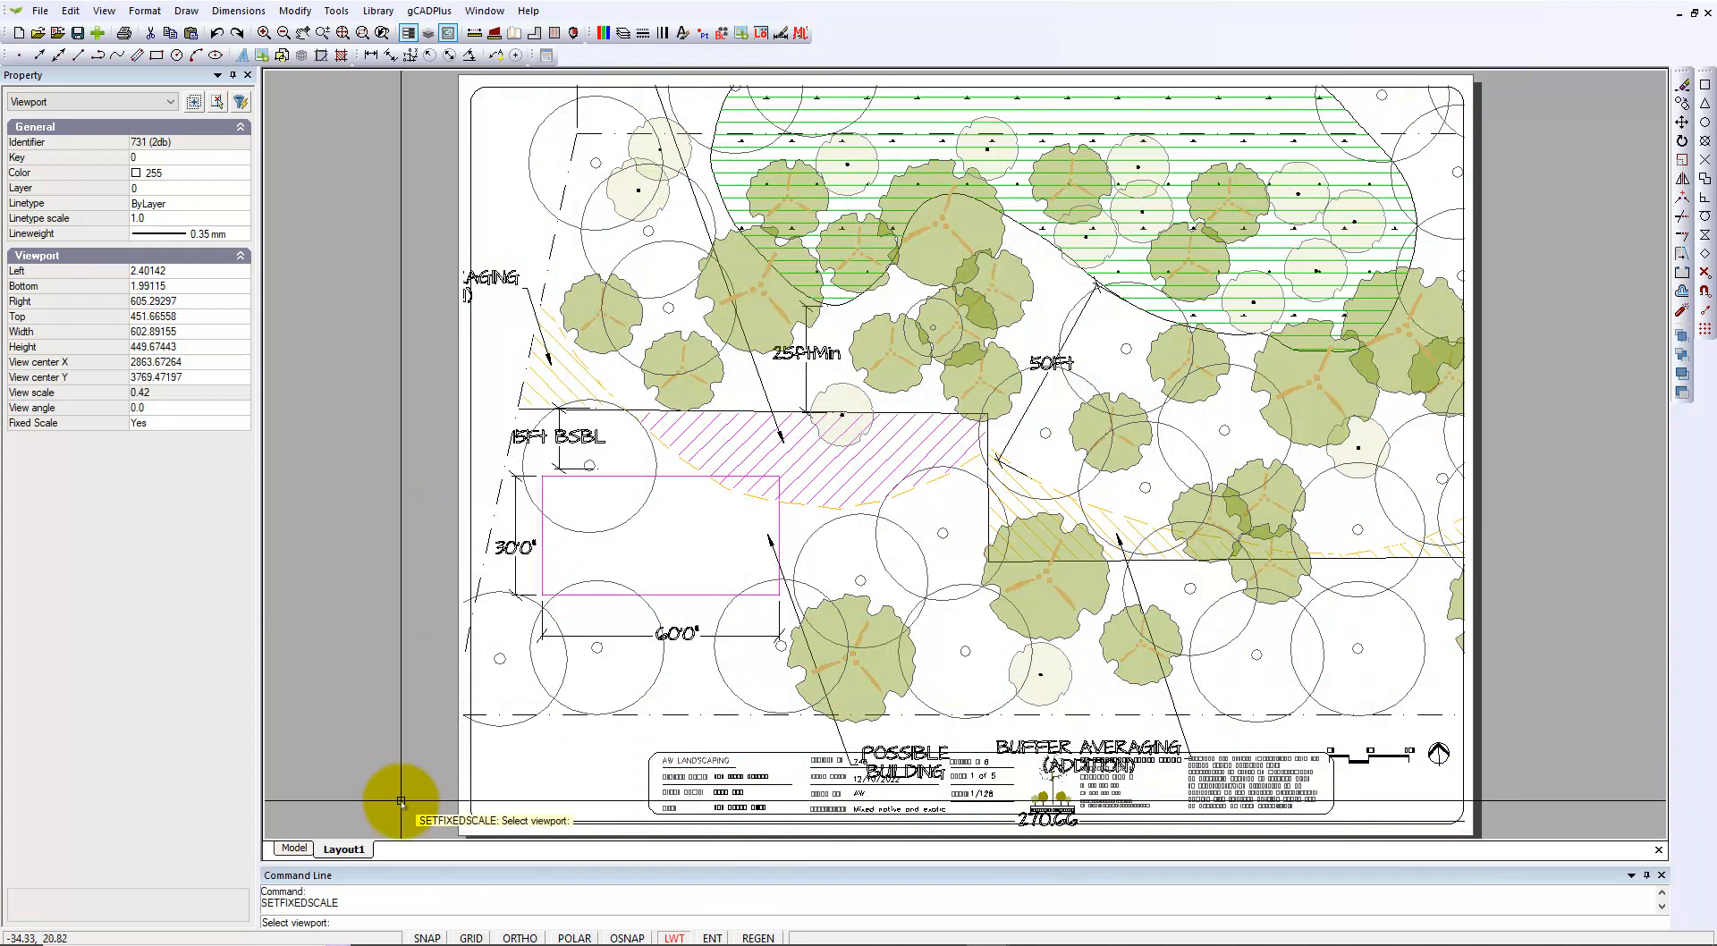
{"action": "left_click", "coordinate": [458, 827]}
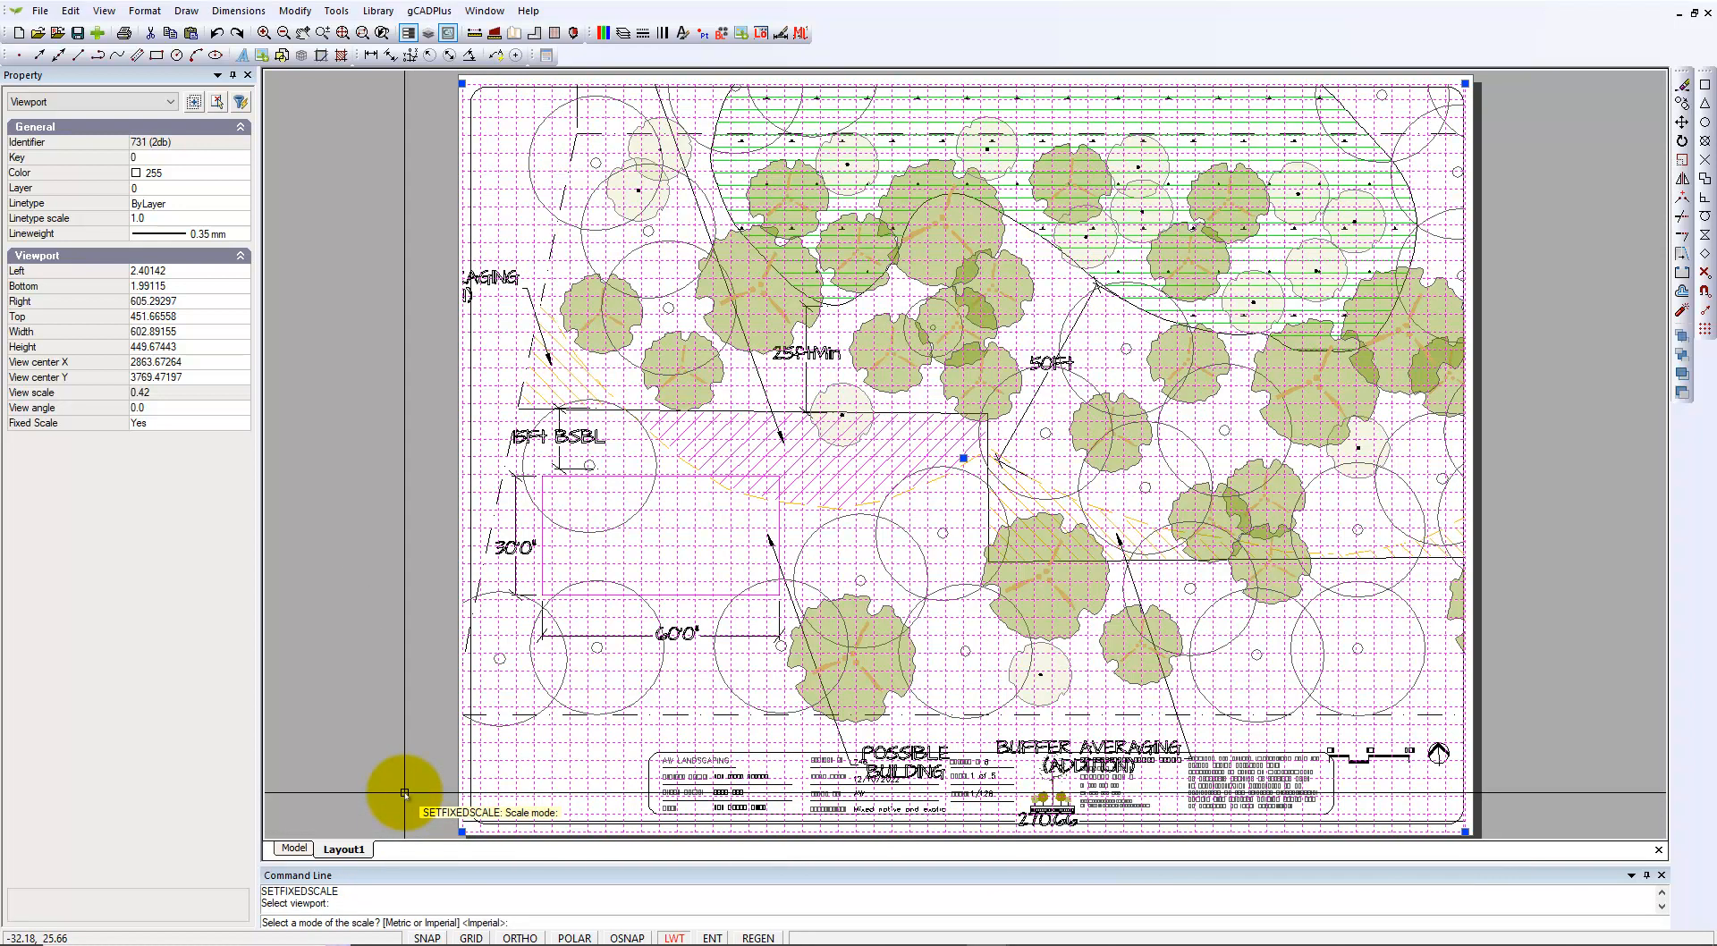
{"action": "key", "text": "Return"}
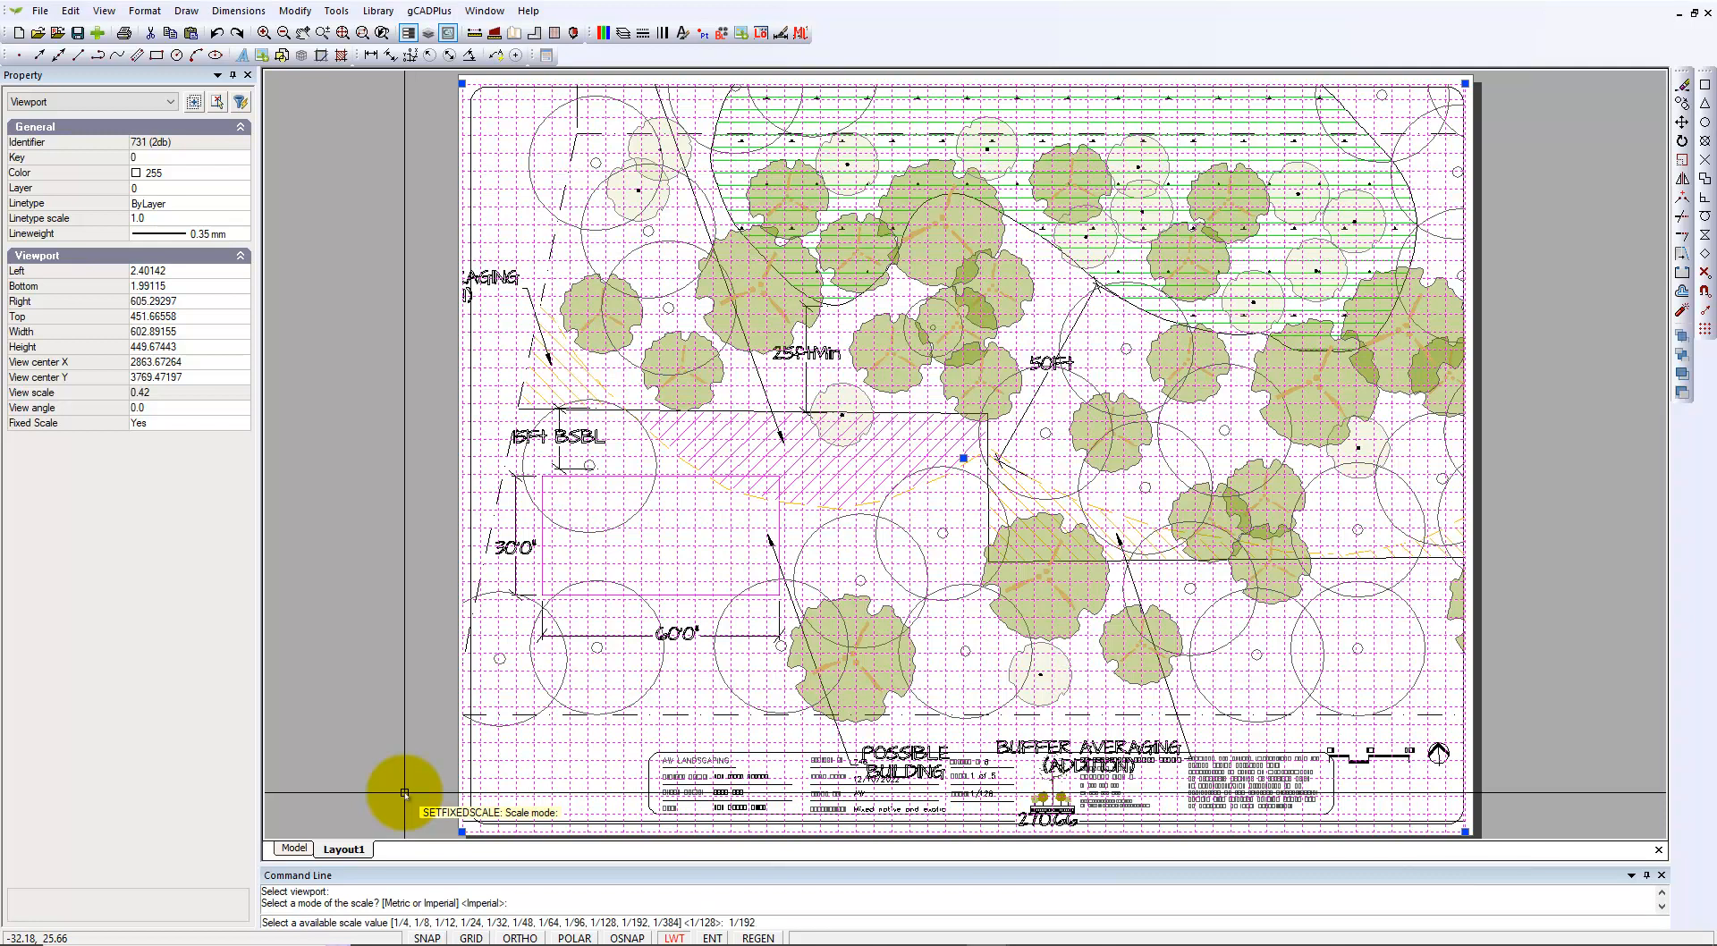
{"action": "key", "text": "Return"}
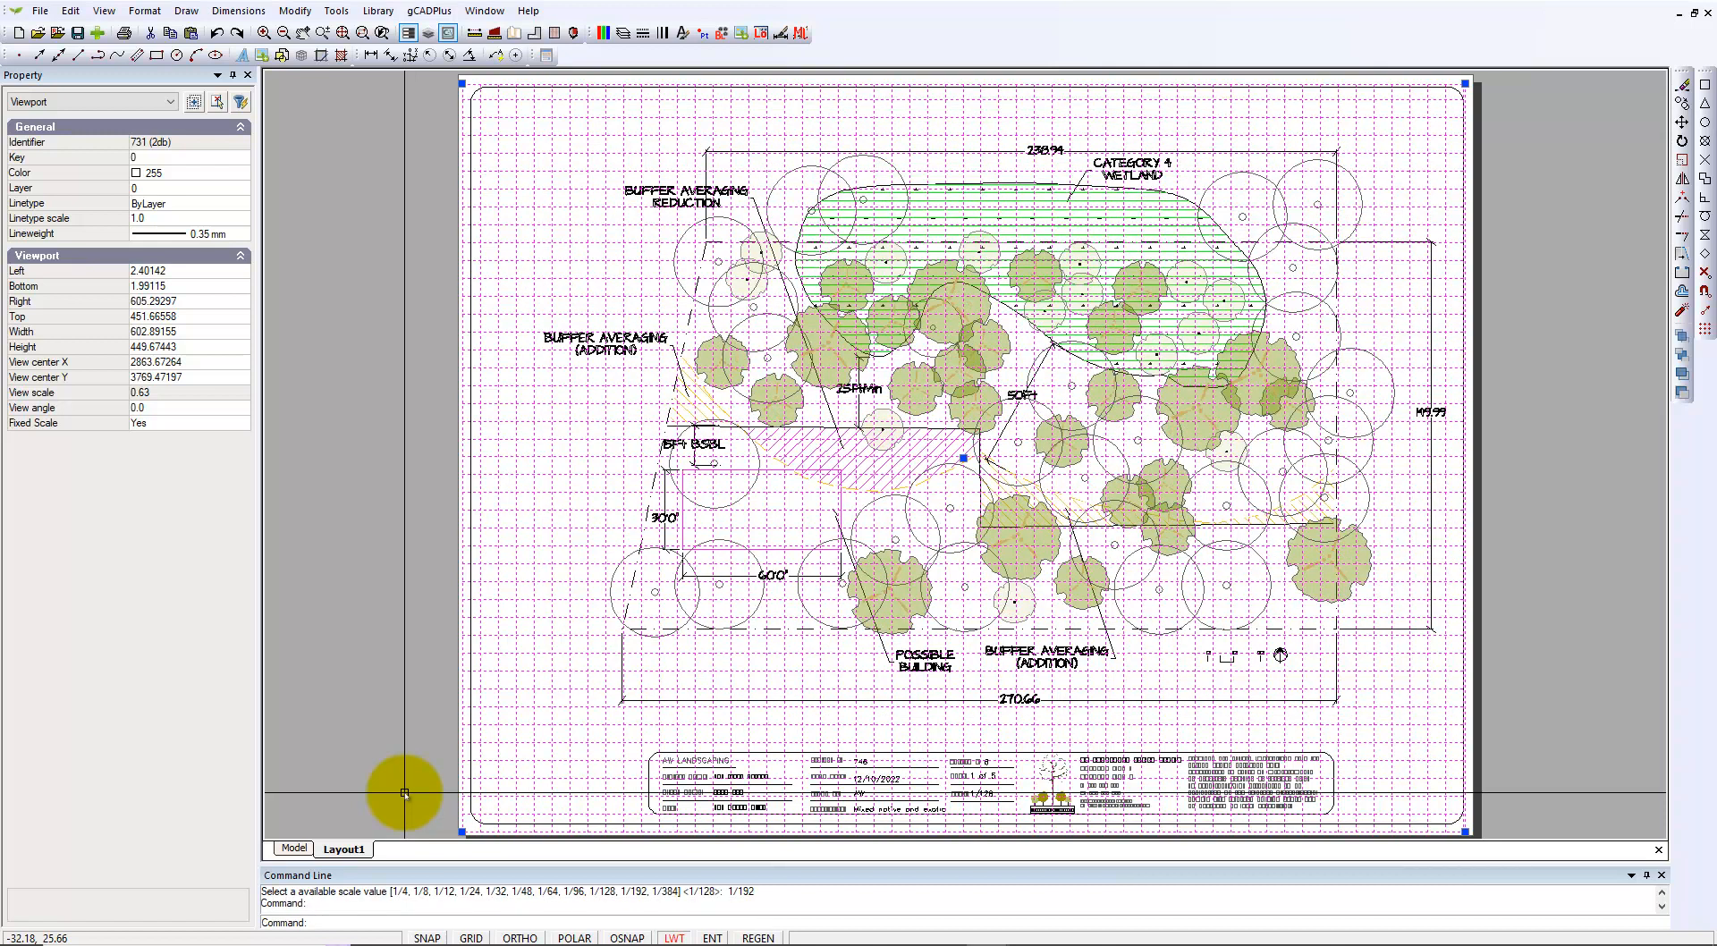
{"action": "right_click", "coordinate": [409, 741]}
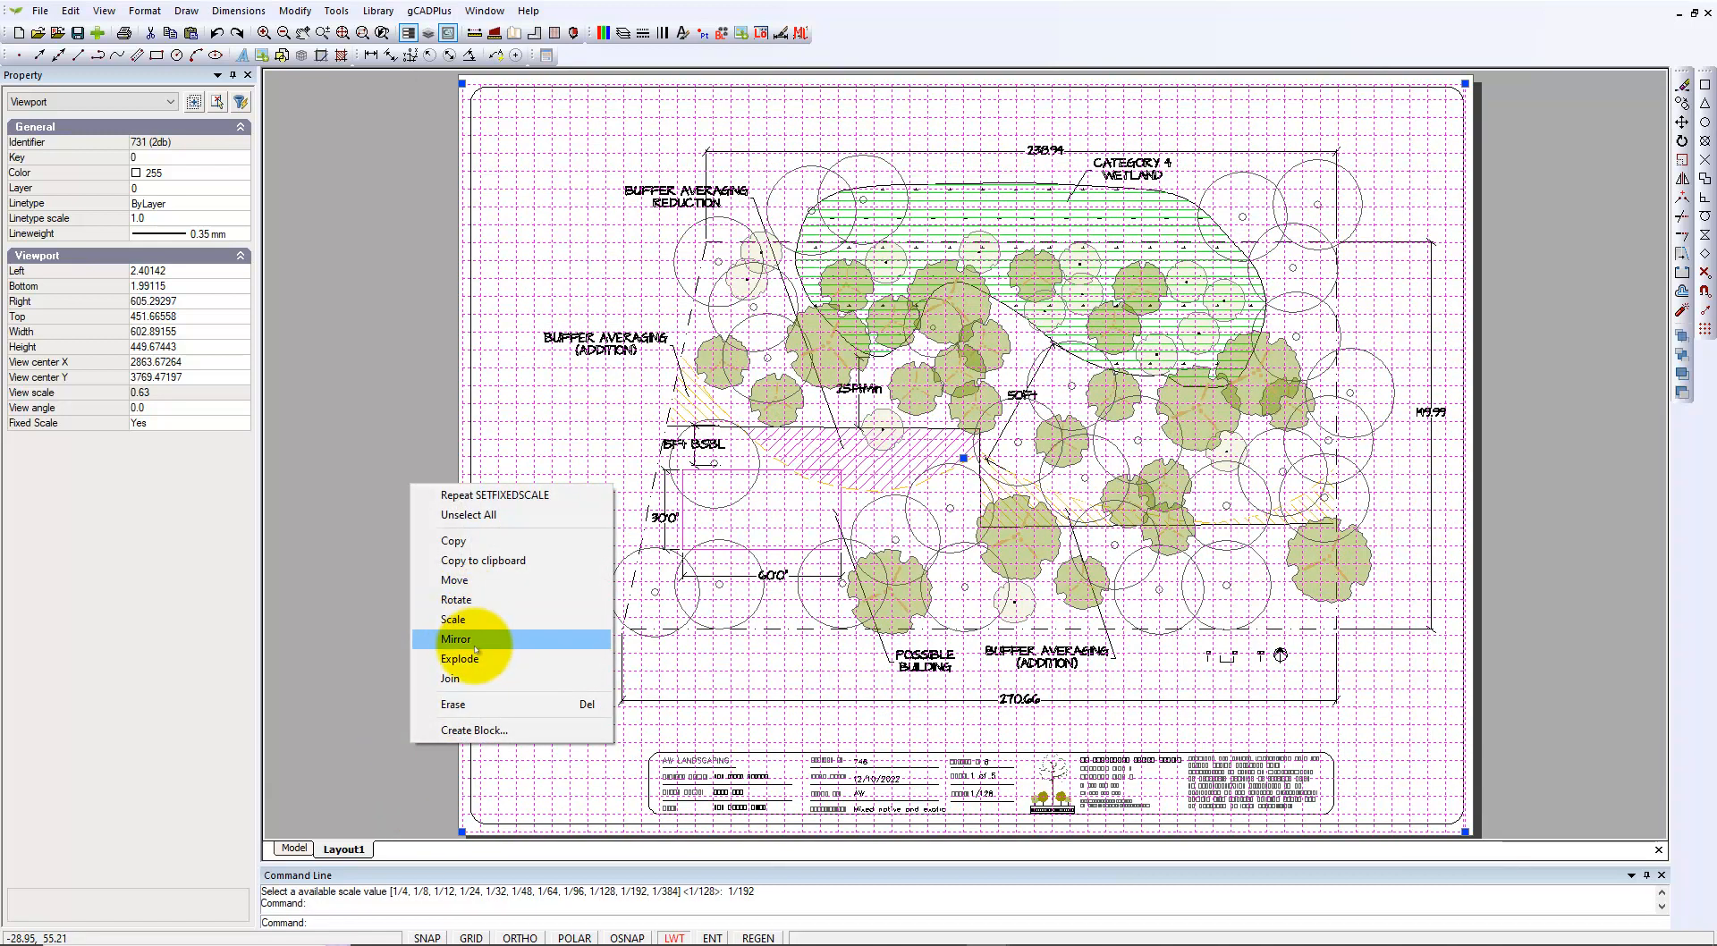
{"action": "left_click", "coordinate": [385, 711]}
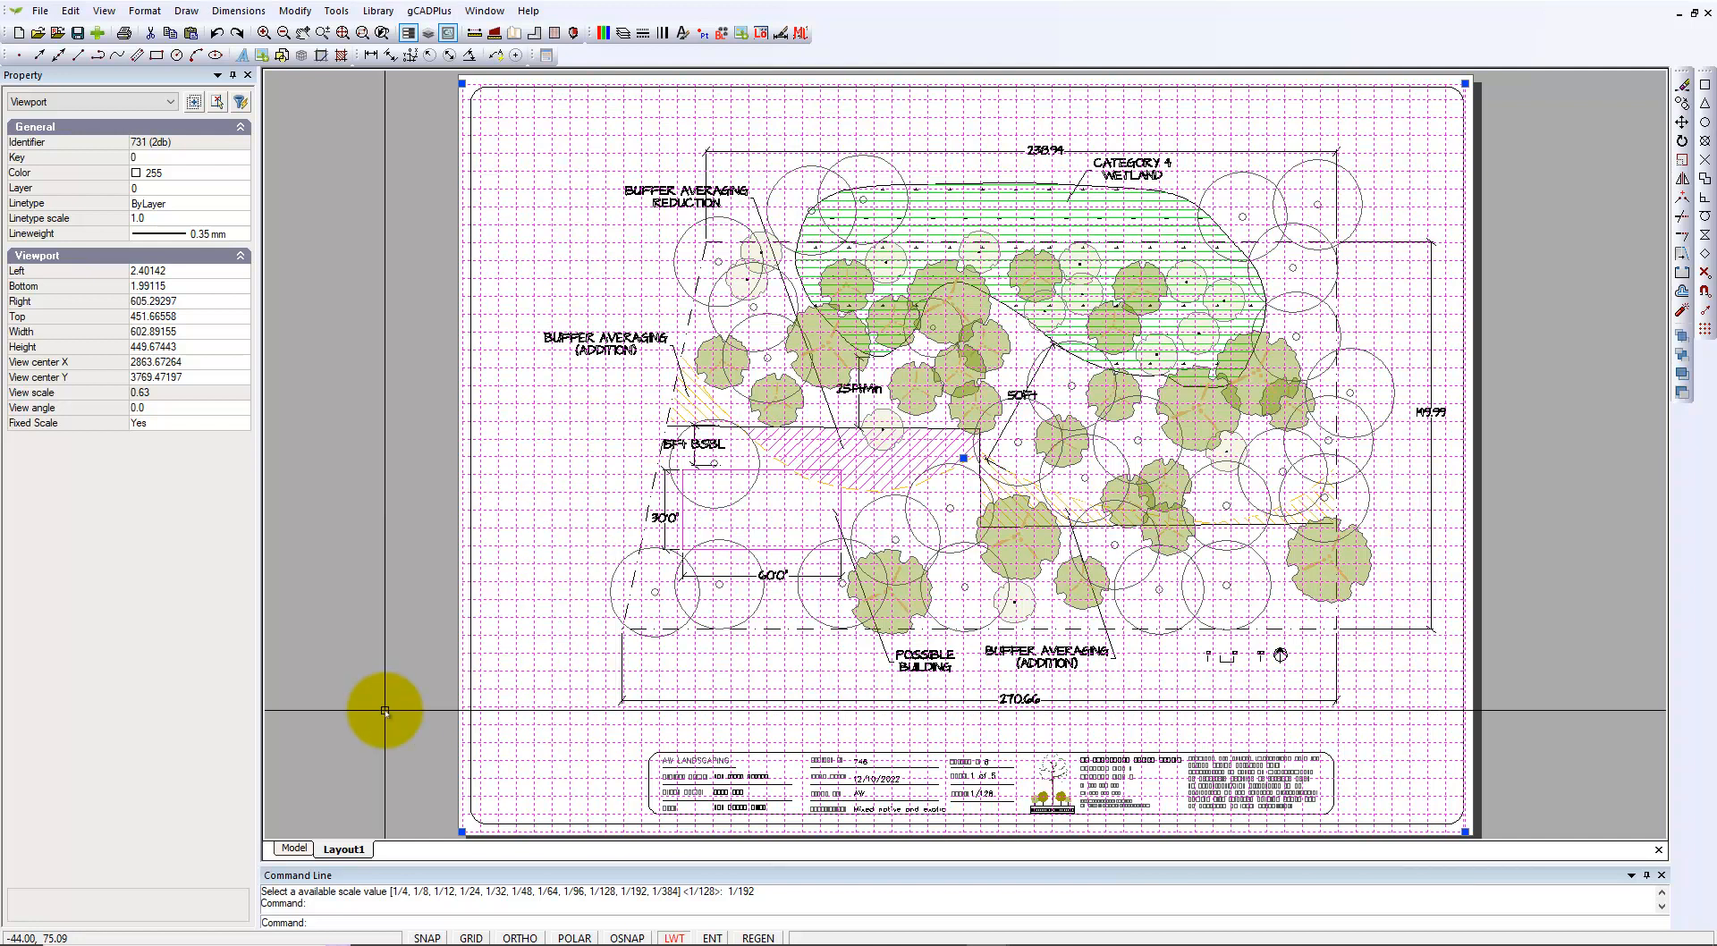
{"action": "key", "text": "Escape"}
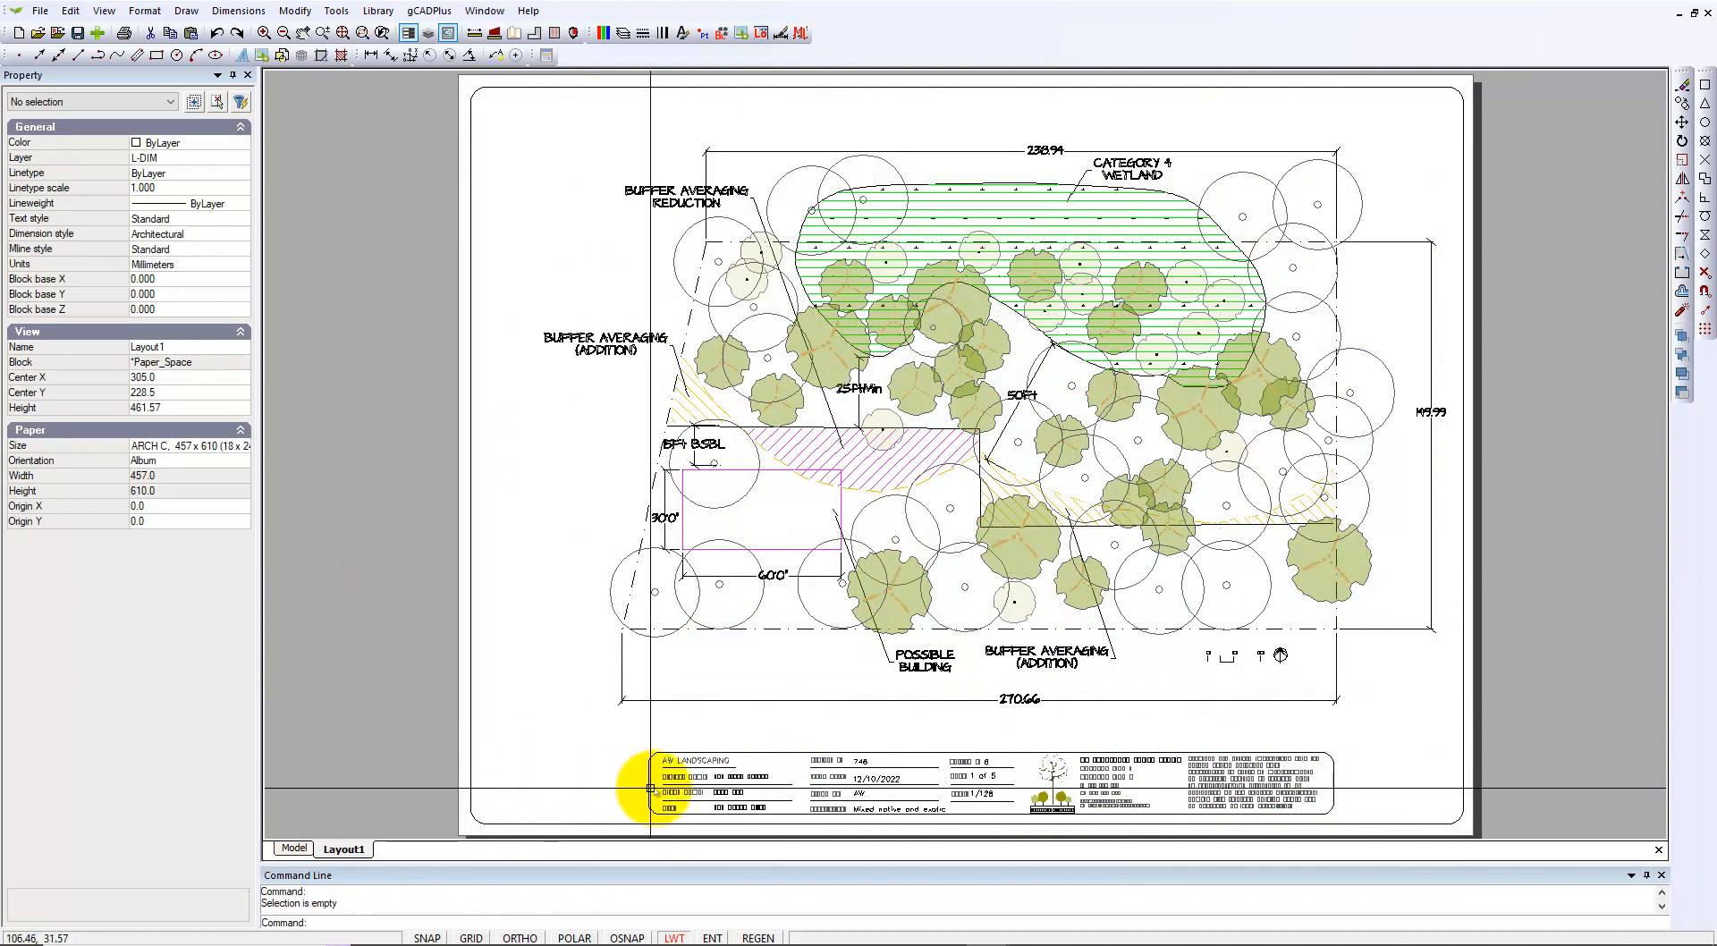
Step: Change the title block's SCALE attribute to 1/192 and check the text on the sheet
{"action": "left_click", "coordinate": [680, 784]}
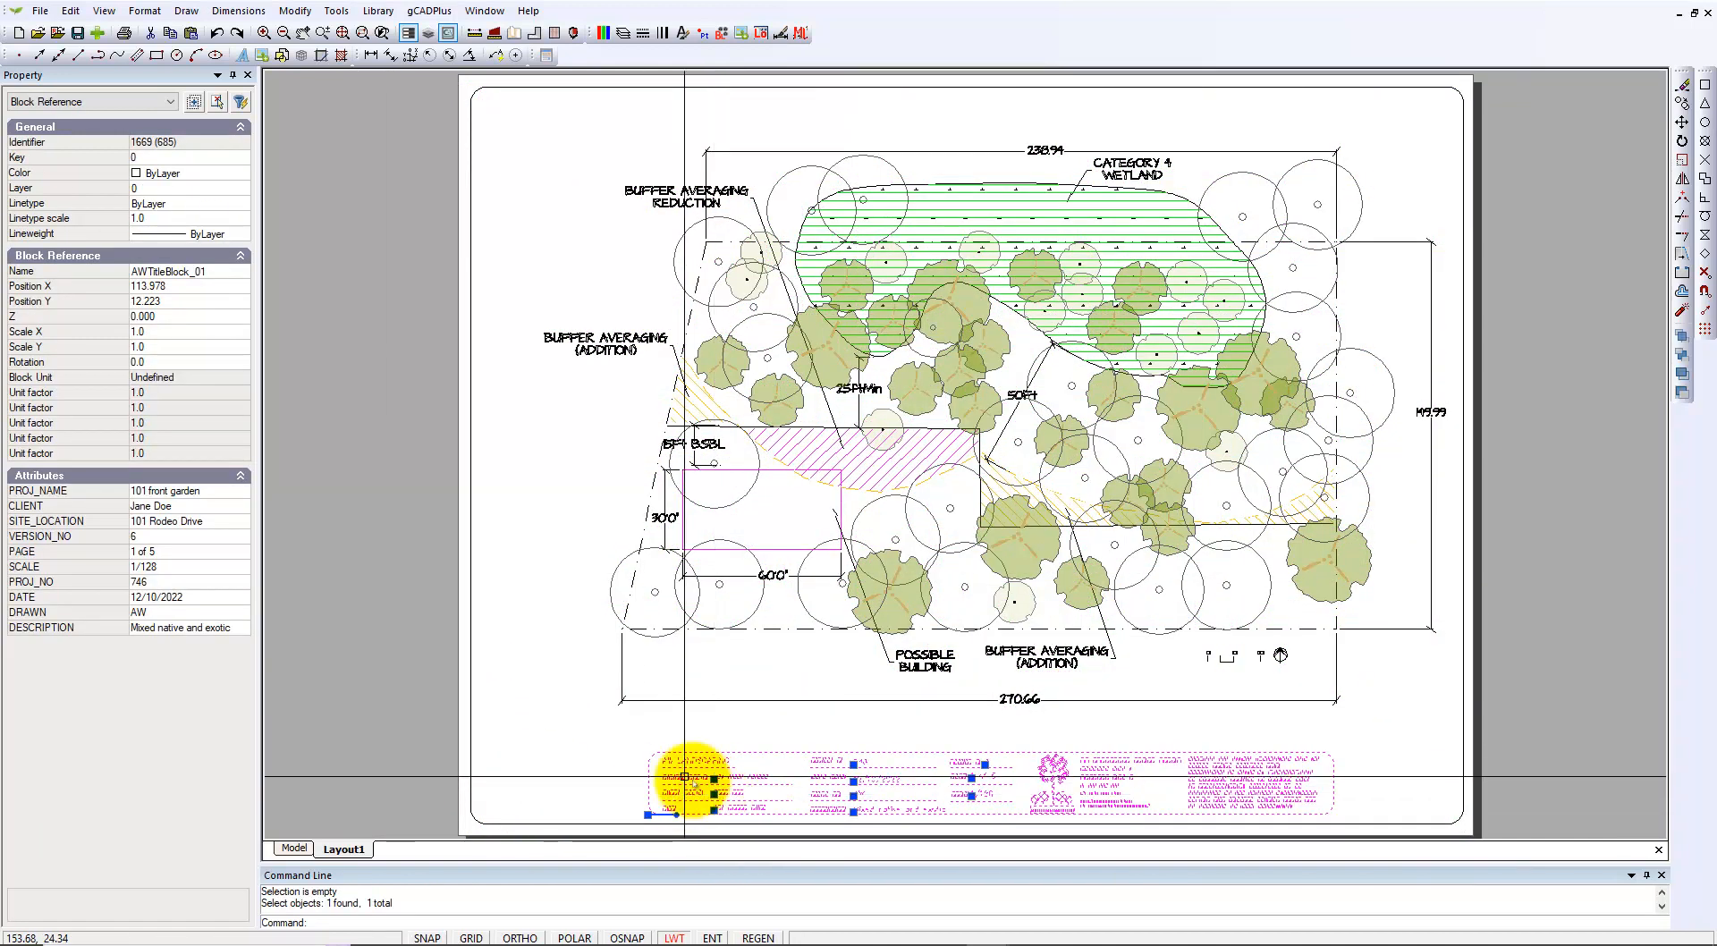
{"action": "left_click", "coordinate": [166, 567]}
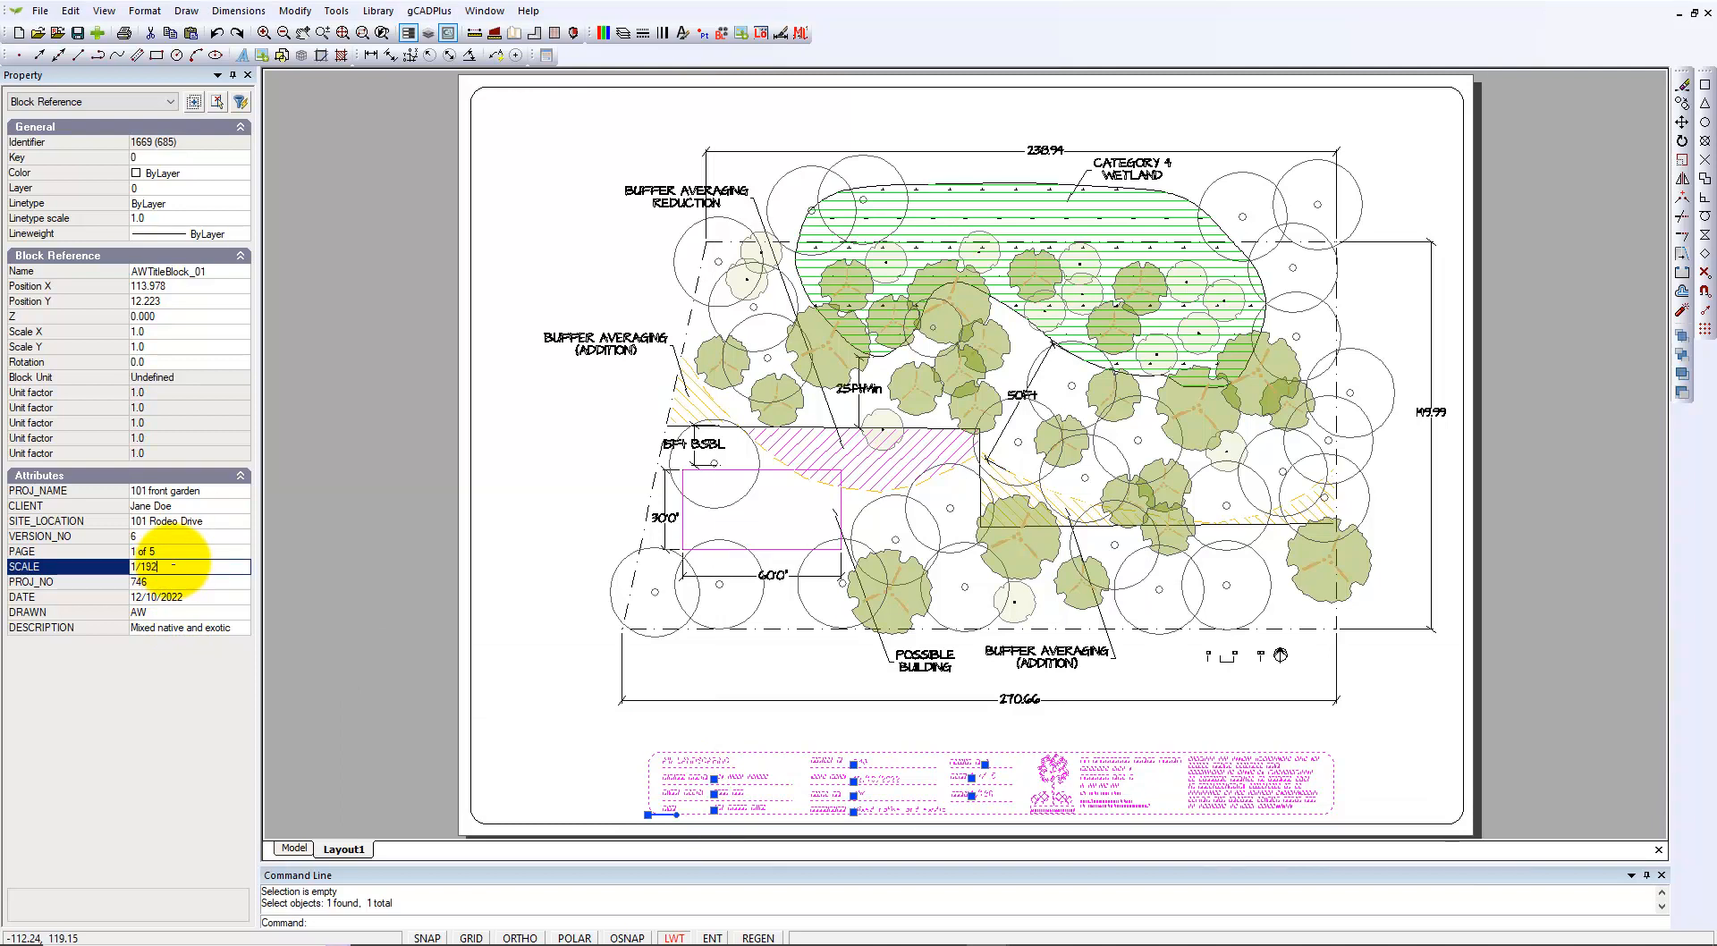
{"action": "right_click", "coordinate": [495, 667]}
{"action": "left_click", "coordinate": [556, 703]}
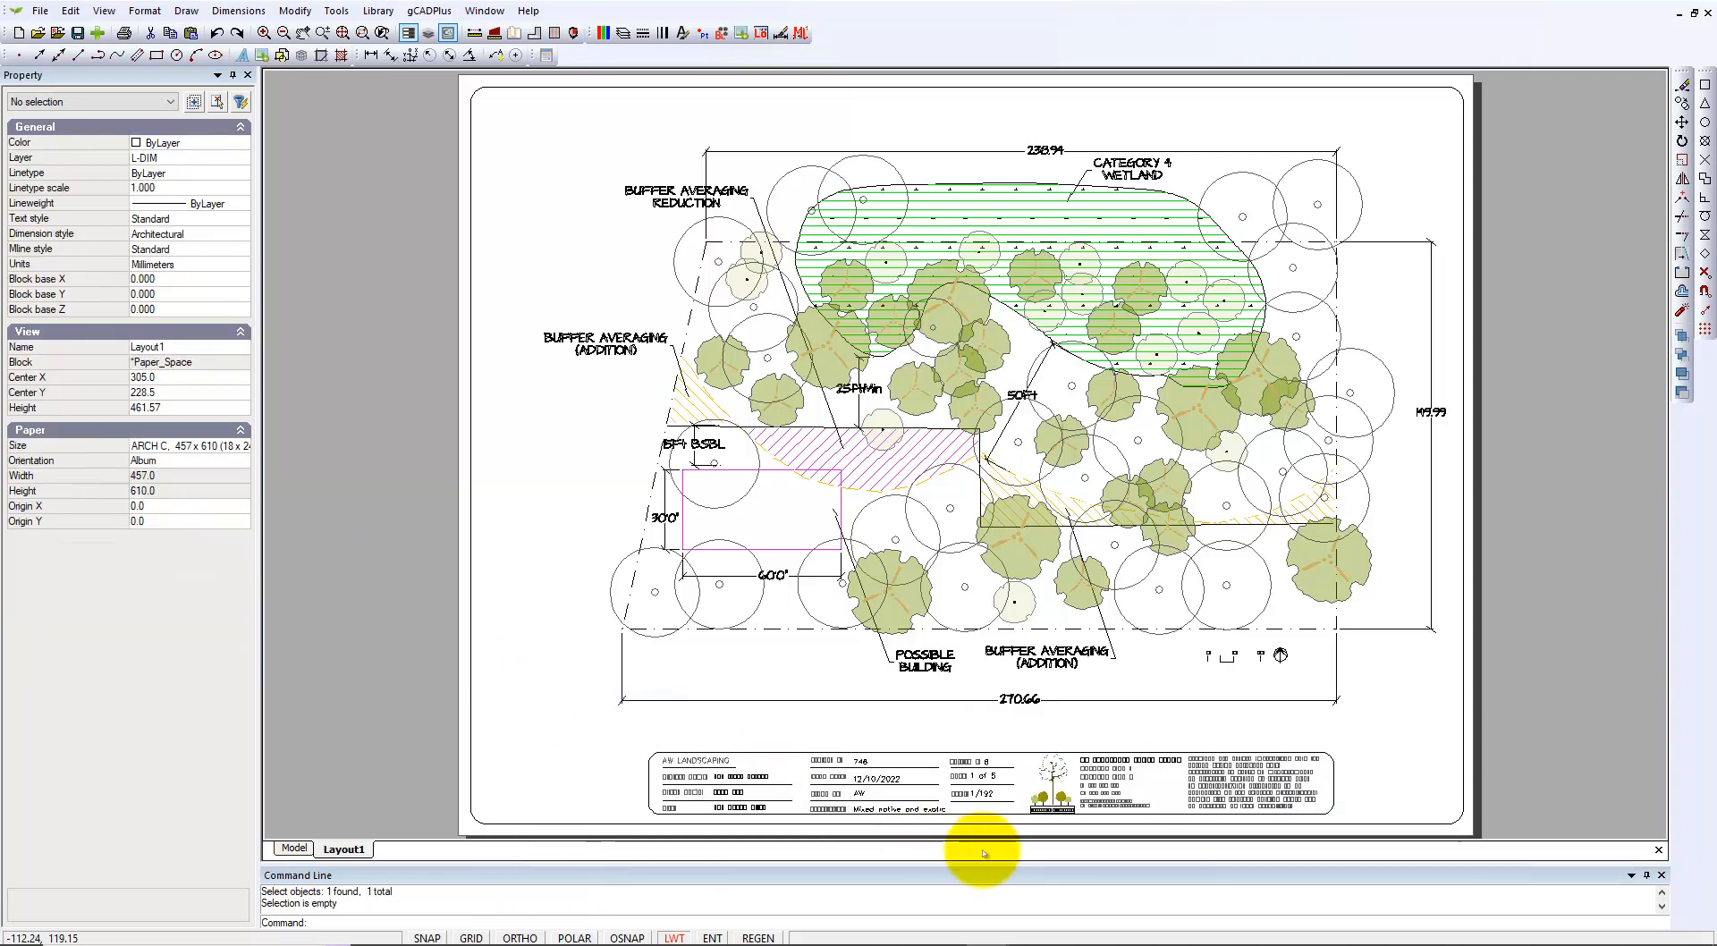
{"action": "scroll", "coordinate": [974, 828], "scroll_direction": "up", "scroll_amount": 1}
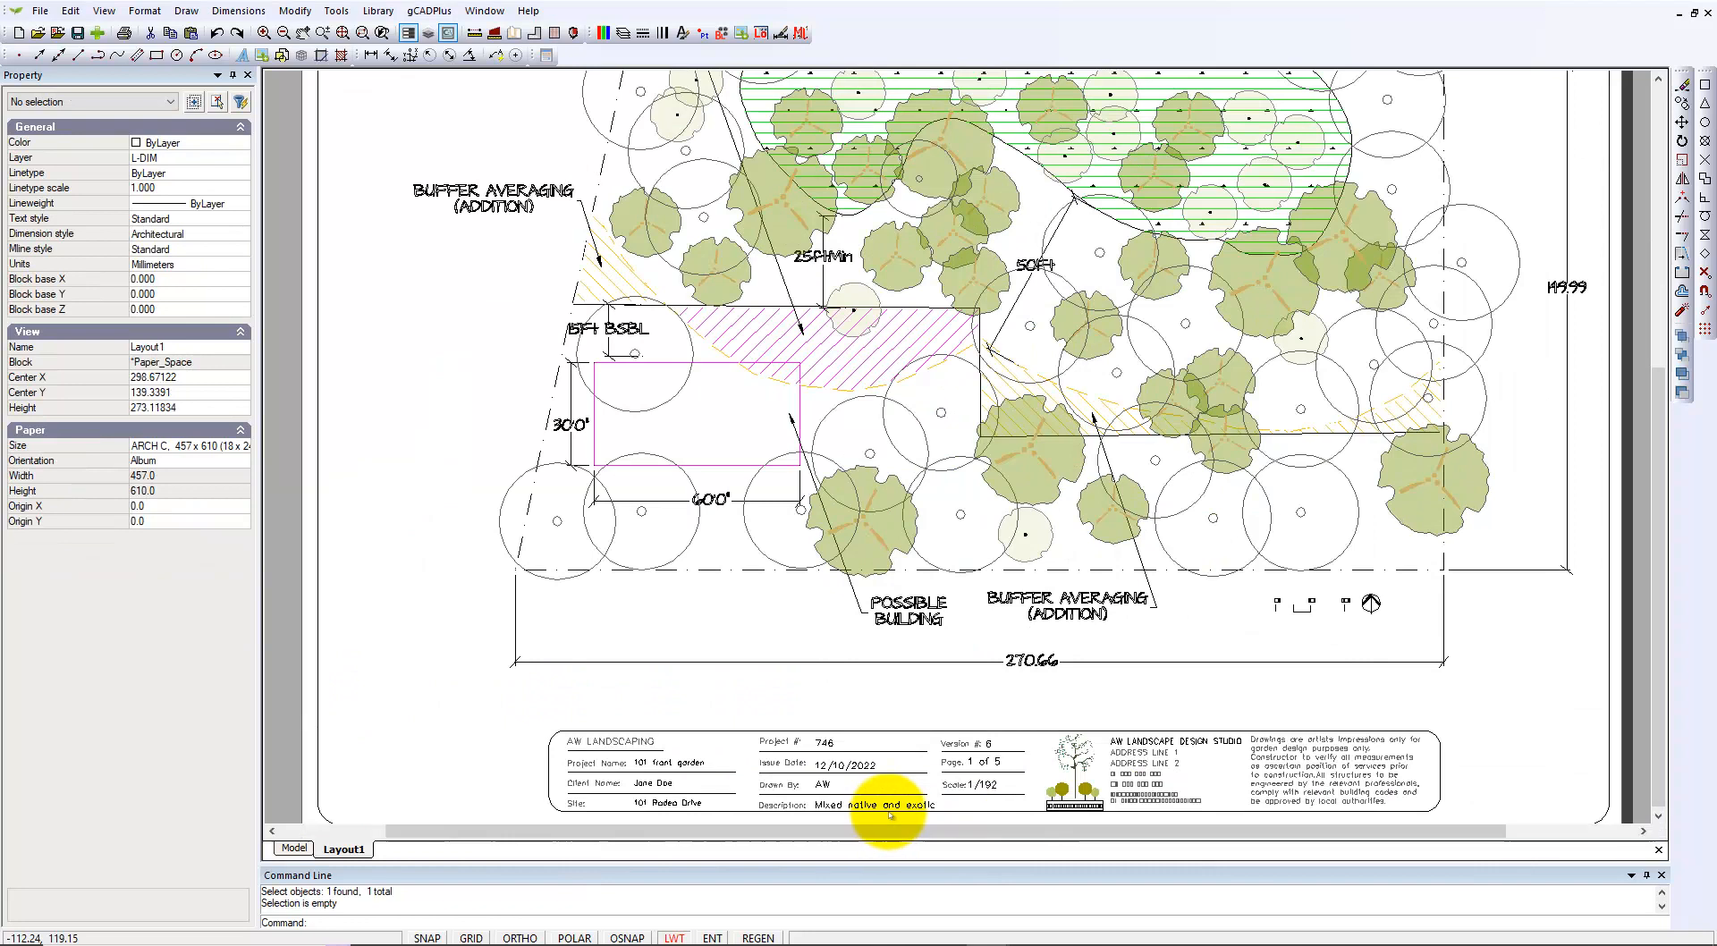
{"action": "scroll", "coordinate": [886, 805], "scroll_direction": "up", "scroll_amount": 2}
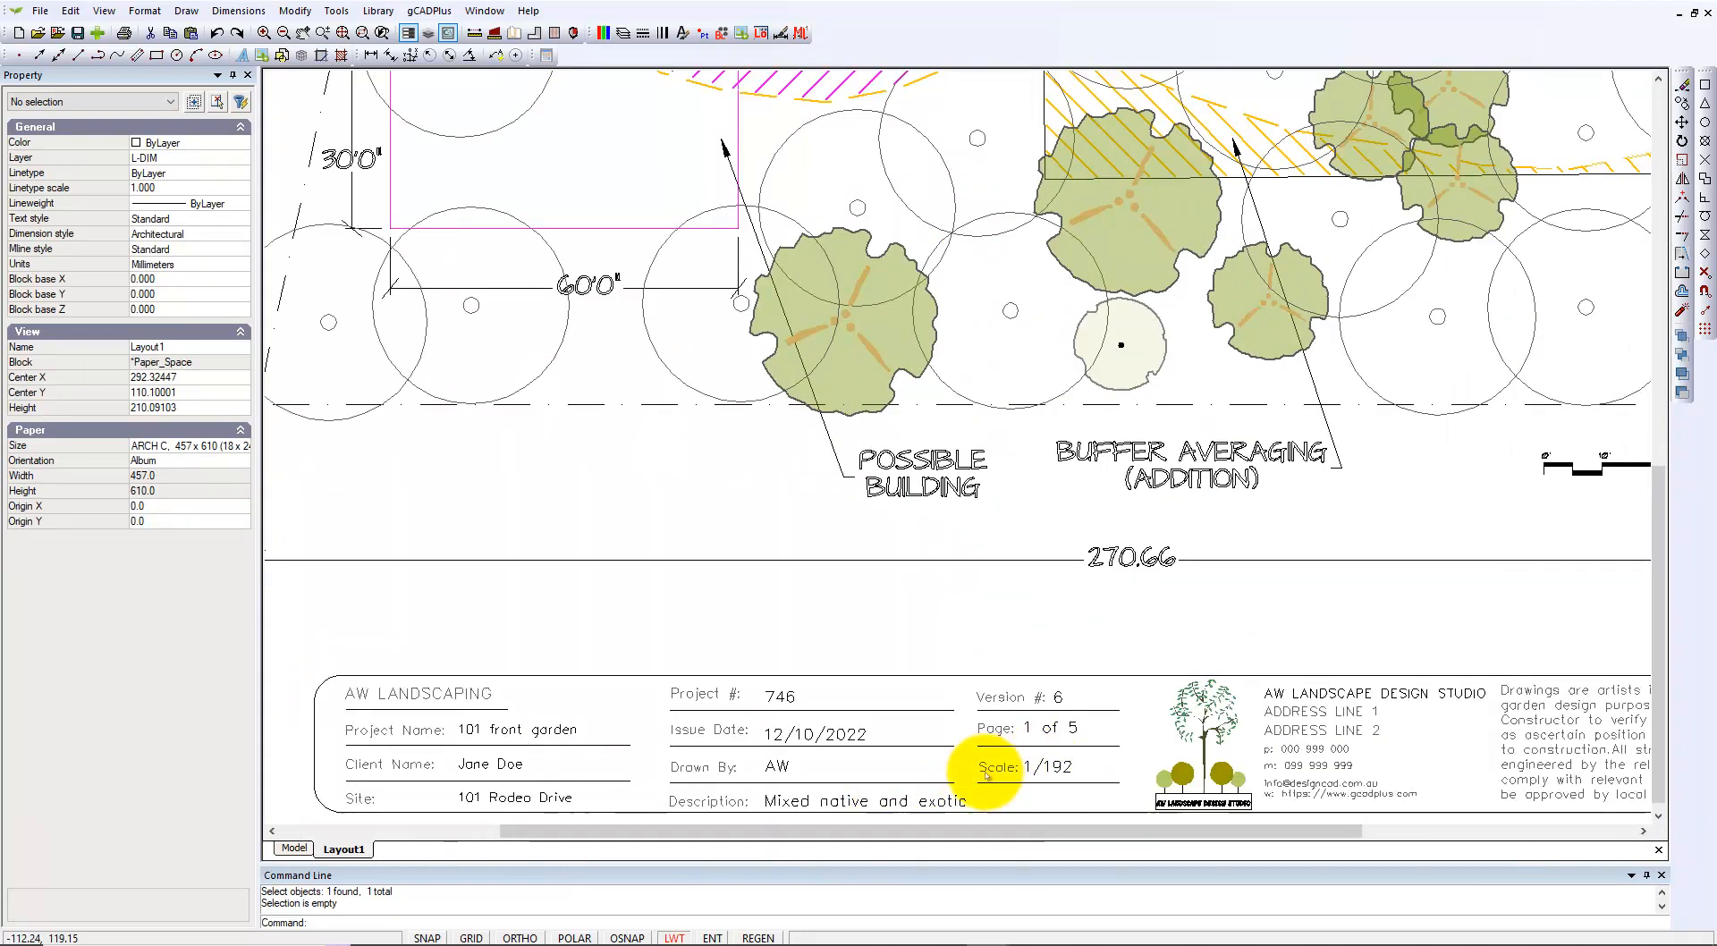
{"action": "scroll", "coordinate": [980, 777], "scroll_direction": "down", "scroll_amount": 3}
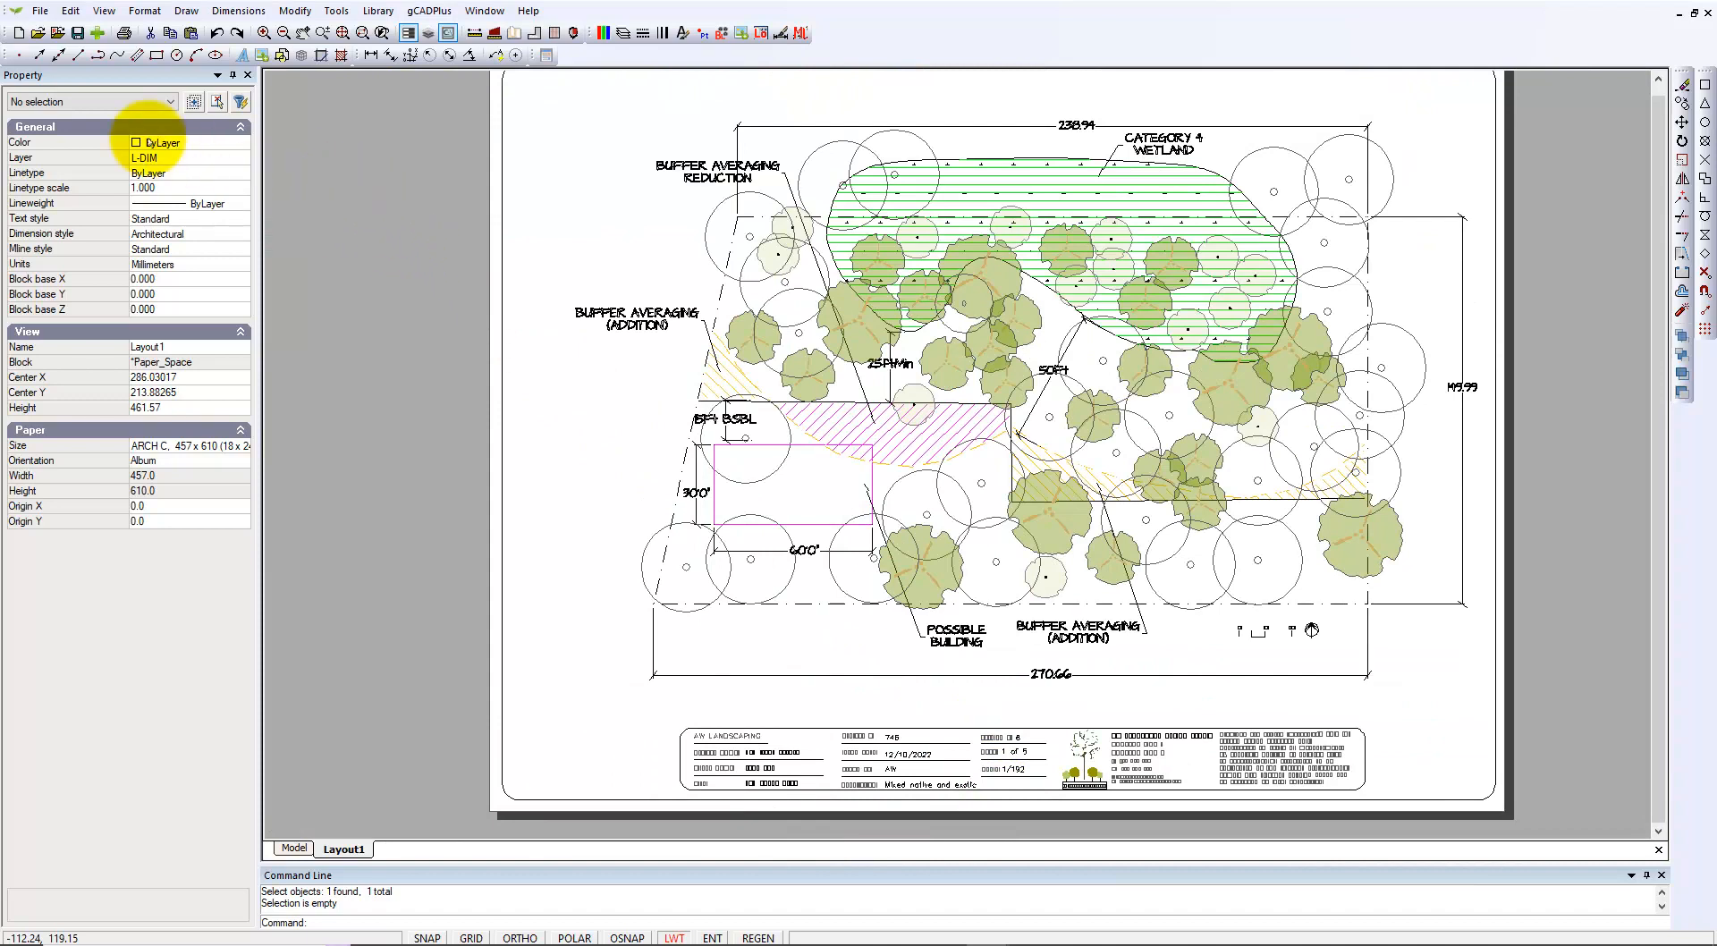
Step: Export Layout1 to PDF using a Window print area at High level, picking a window around the whole sheet
{"action": "left_click", "coordinate": [41, 11]}
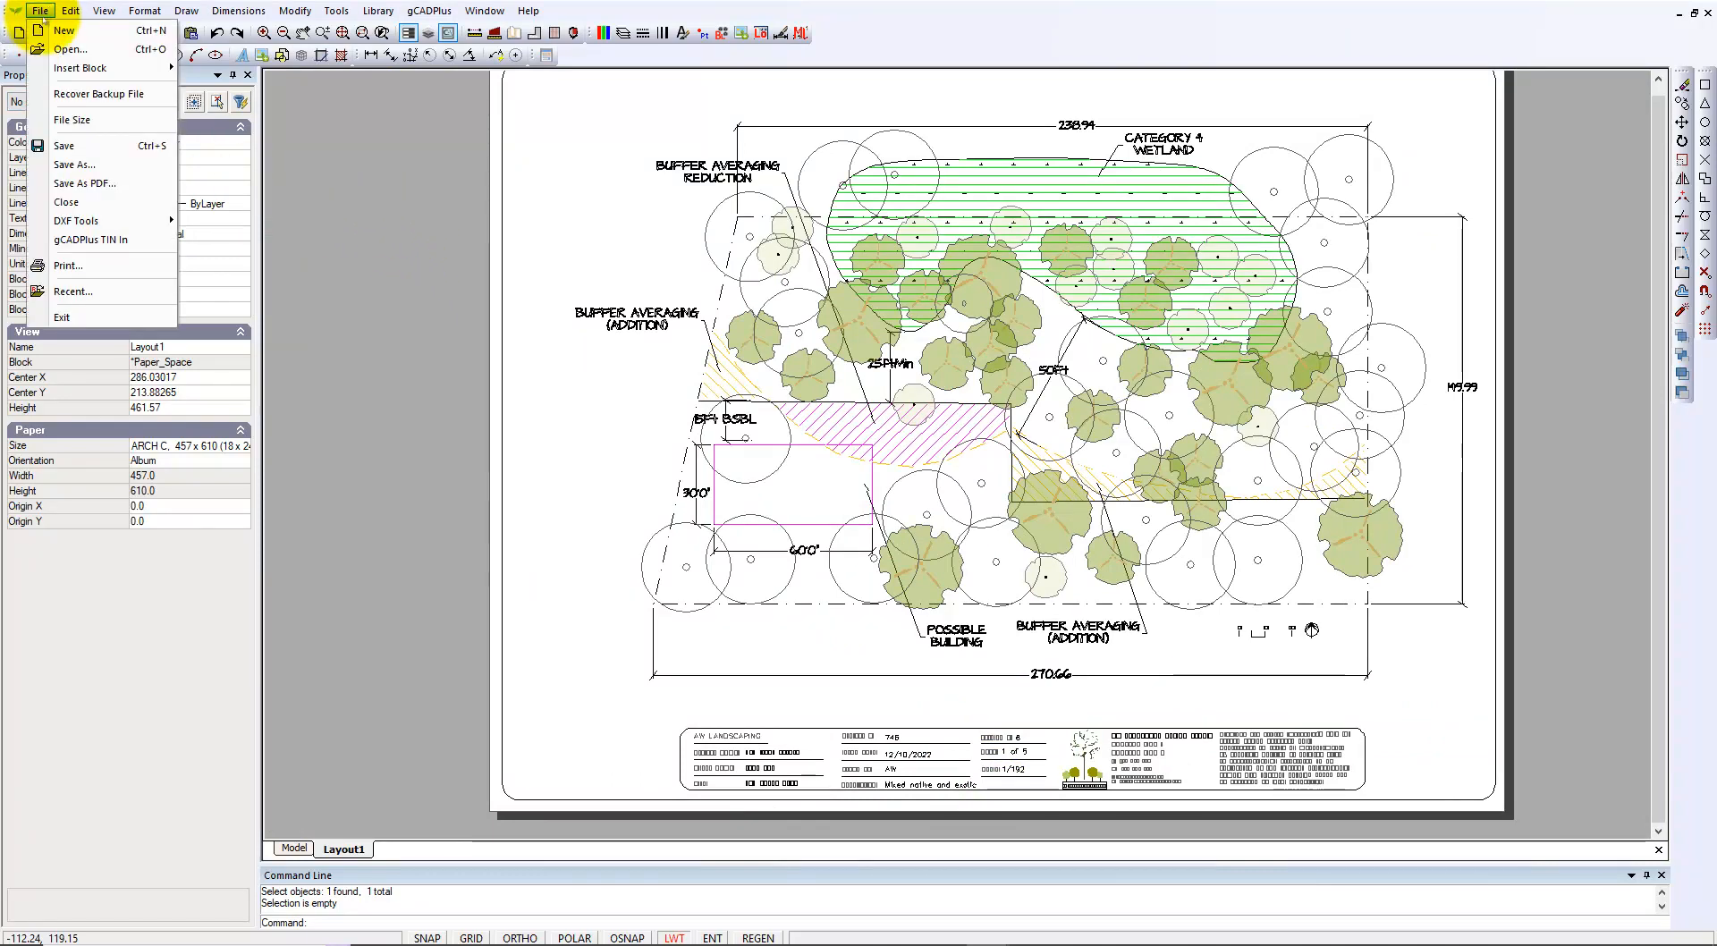
{"action": "left_click", "coordinate": [99, 184]}
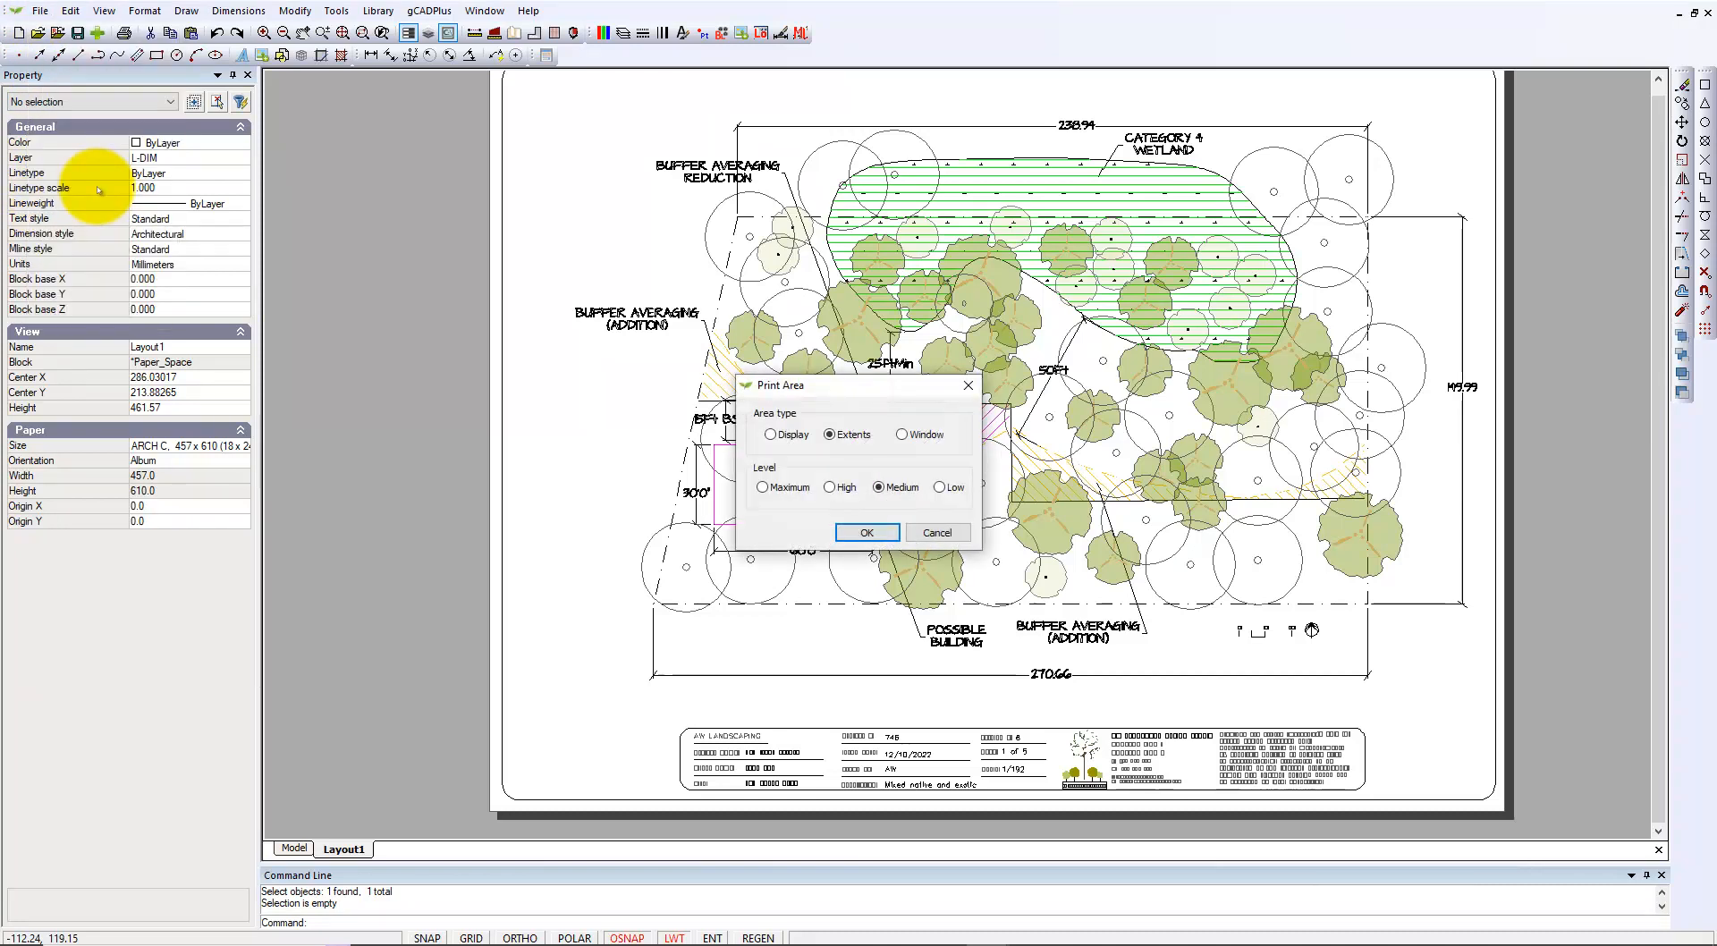
{"action": "left_click", "coordinate": [902, 435]}
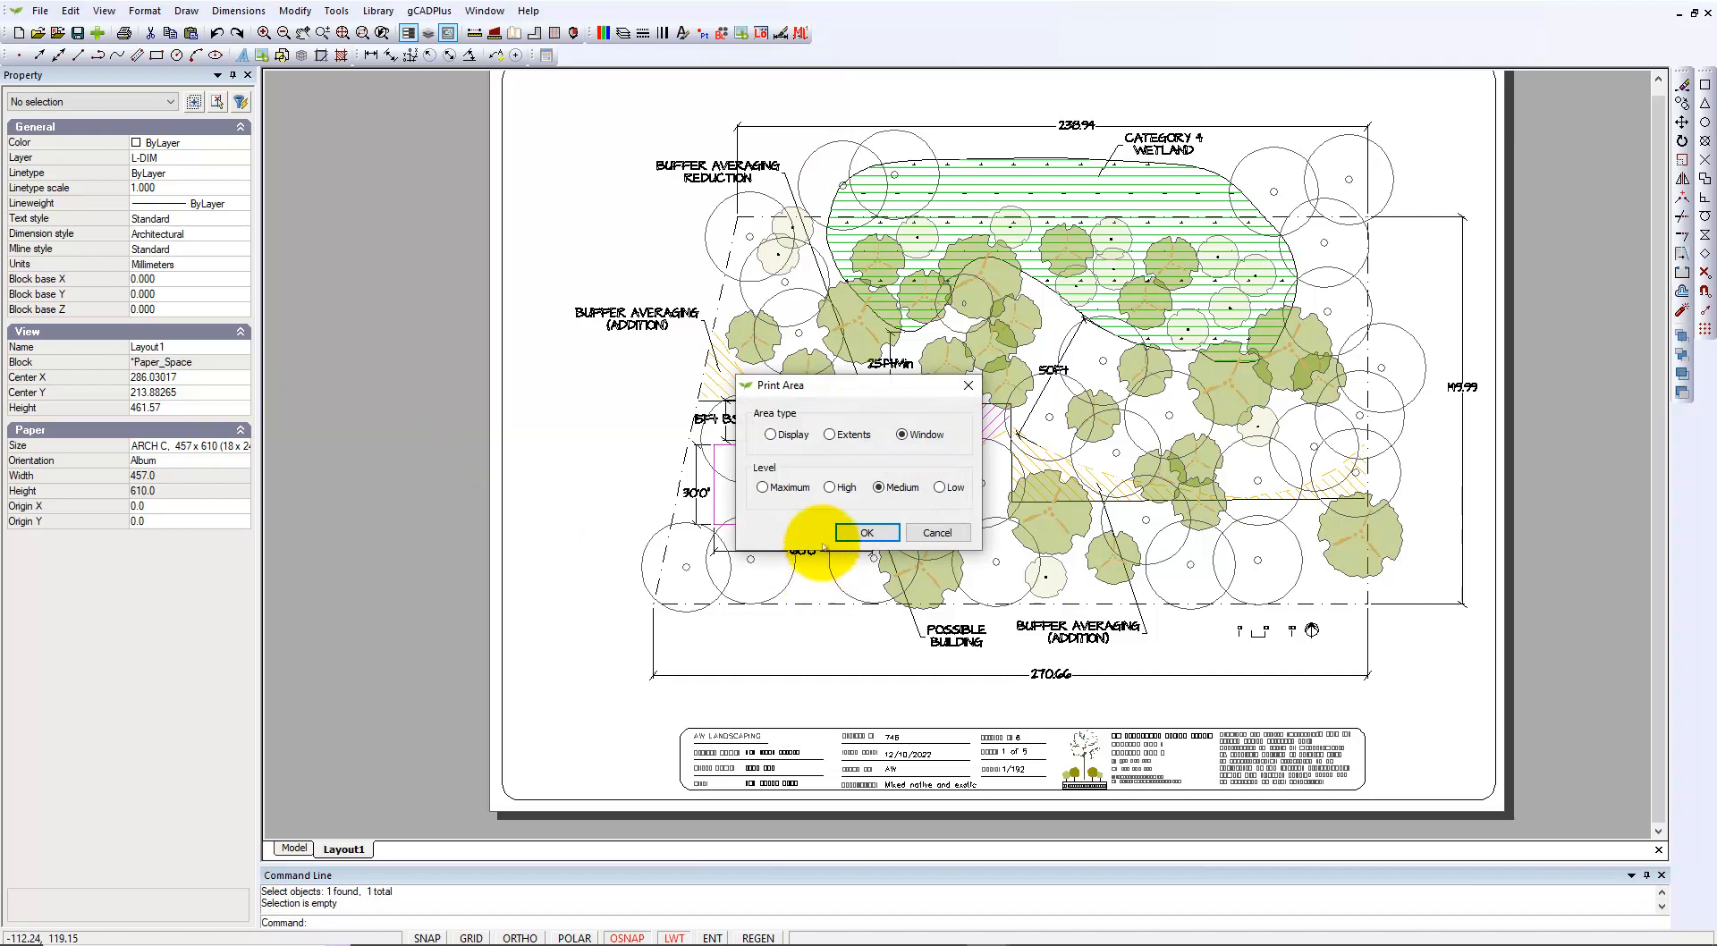
{"action": "left_click", "coordinate": [829, 487]}
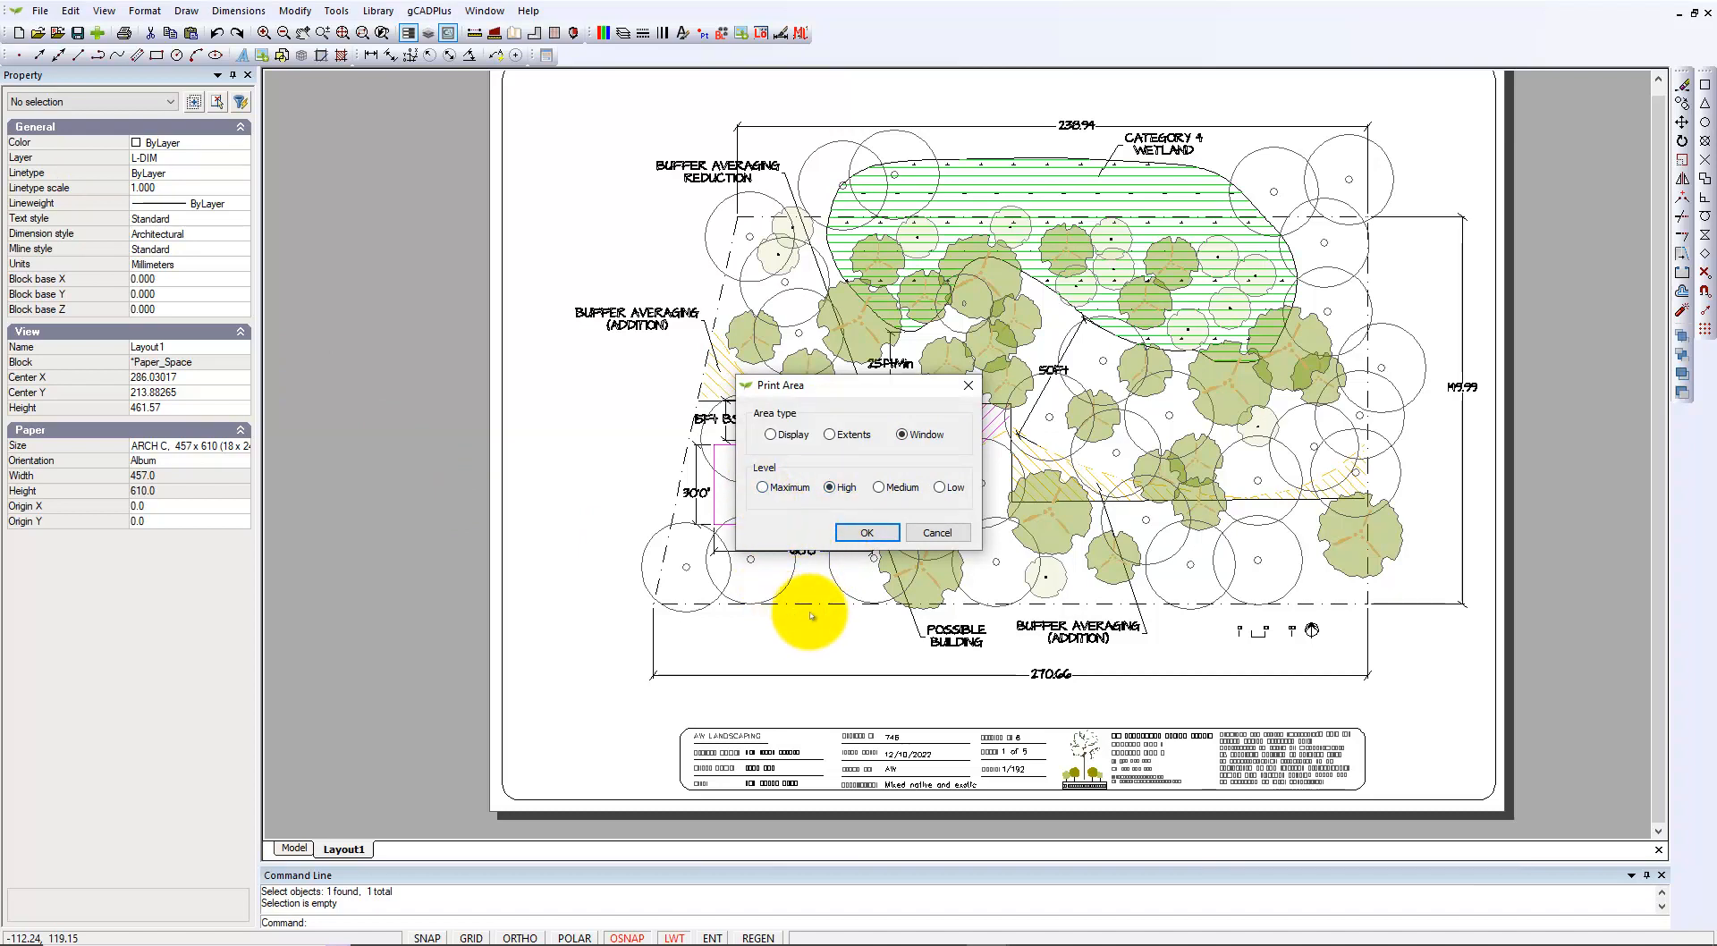
{"action": "left_click", "coordinate": [867, 534]}
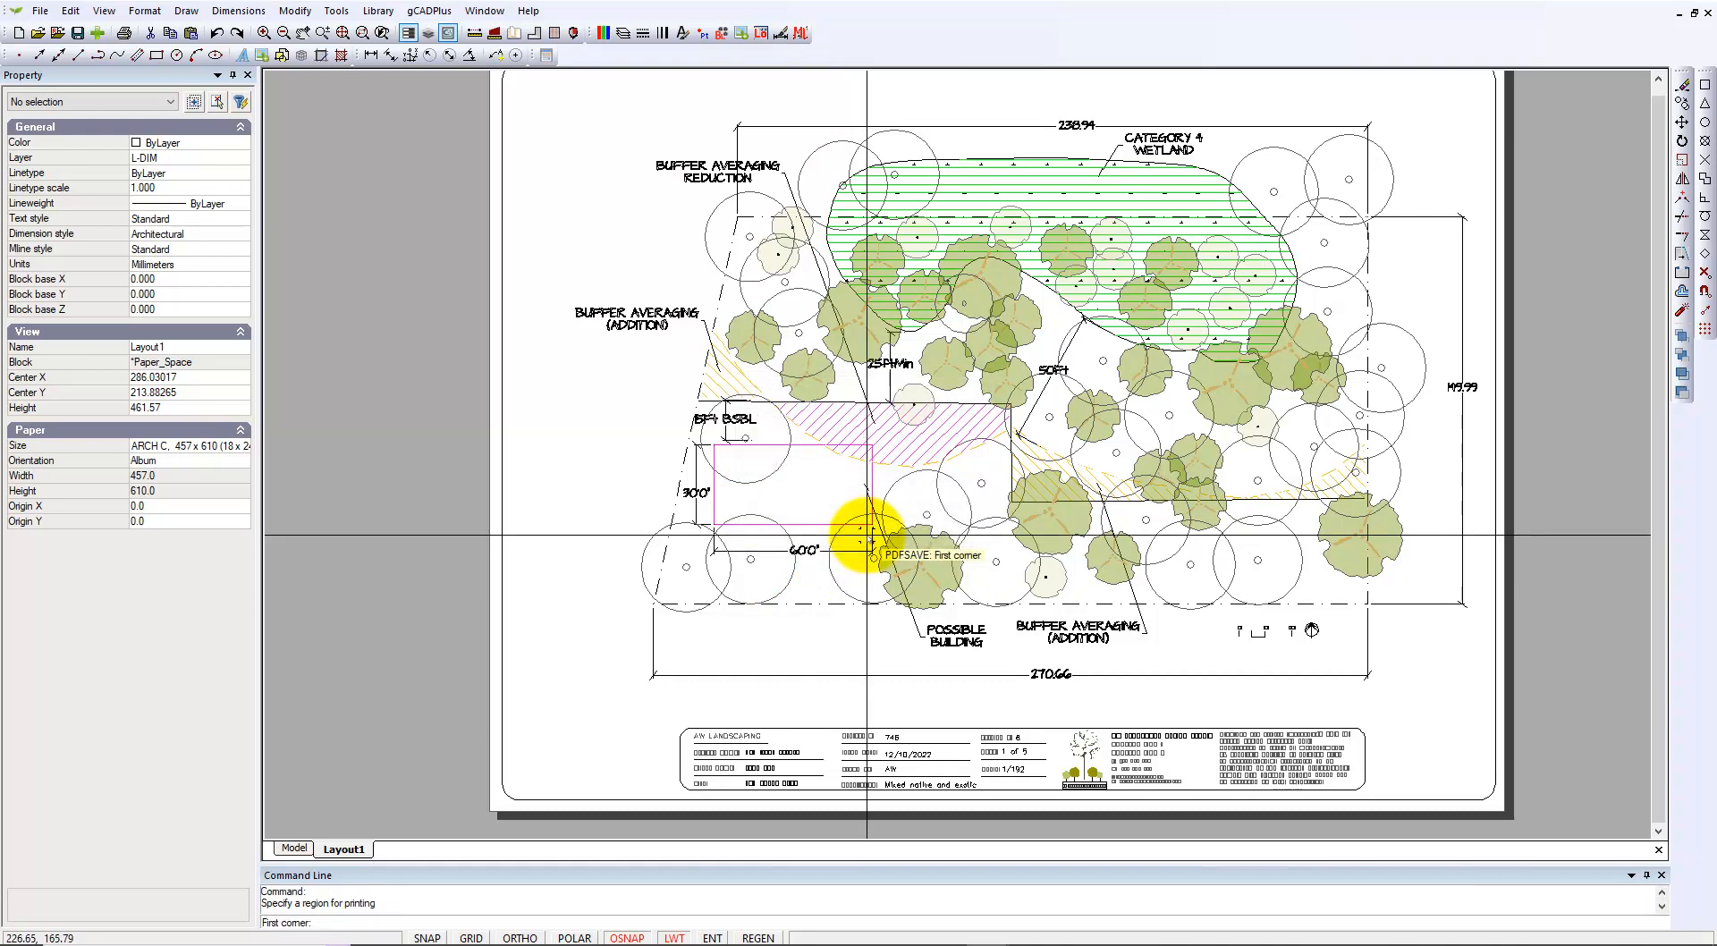
{"action": "scroll", "coordinate": [509, 238], "scroll_direction": "down", "scroll_amount": 3}
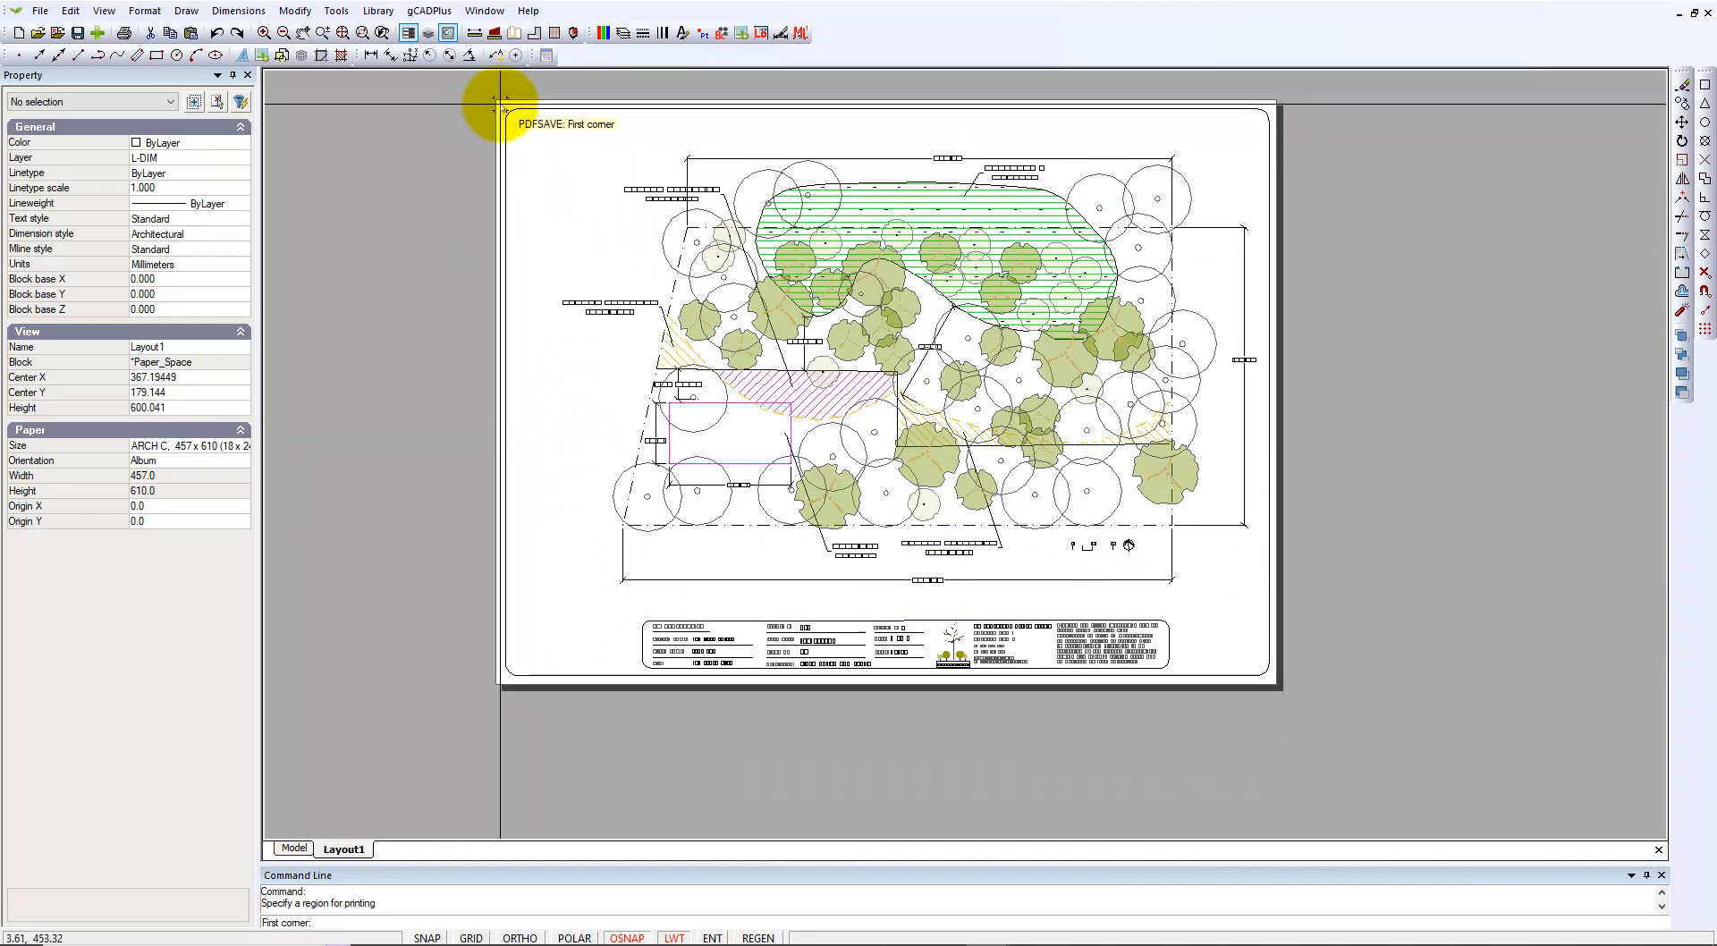
{"action": "left_click", "coordinate": [500, 105]}
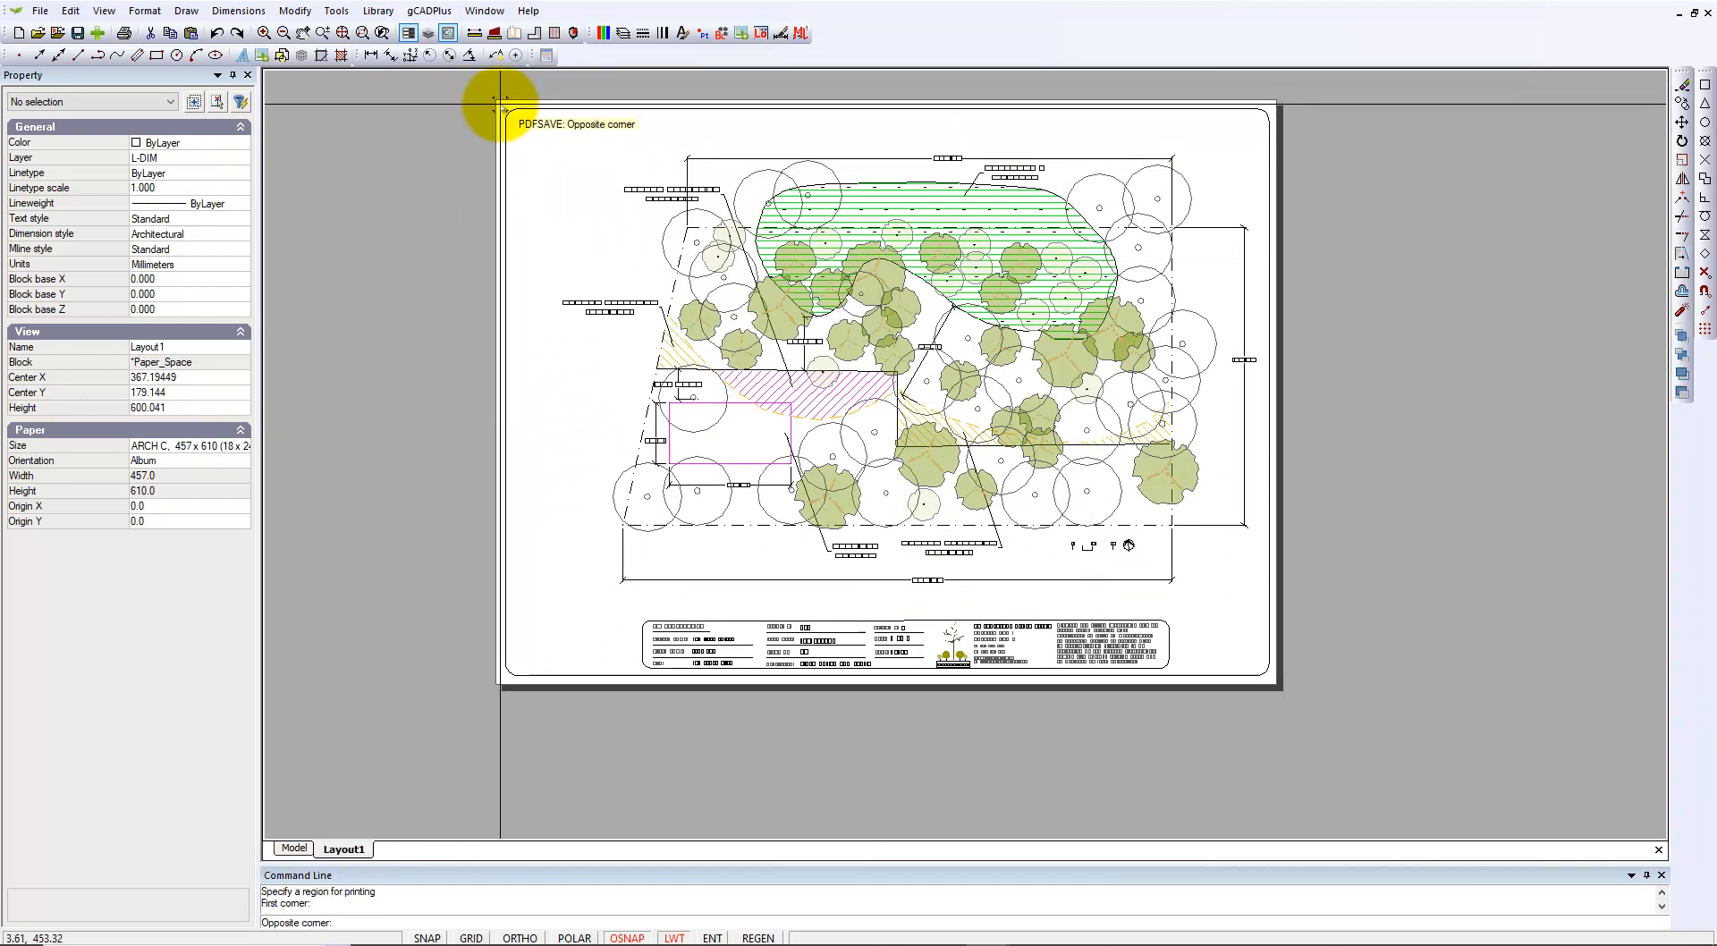
{"action": "left_click", "coordinate": [1268, 677]}
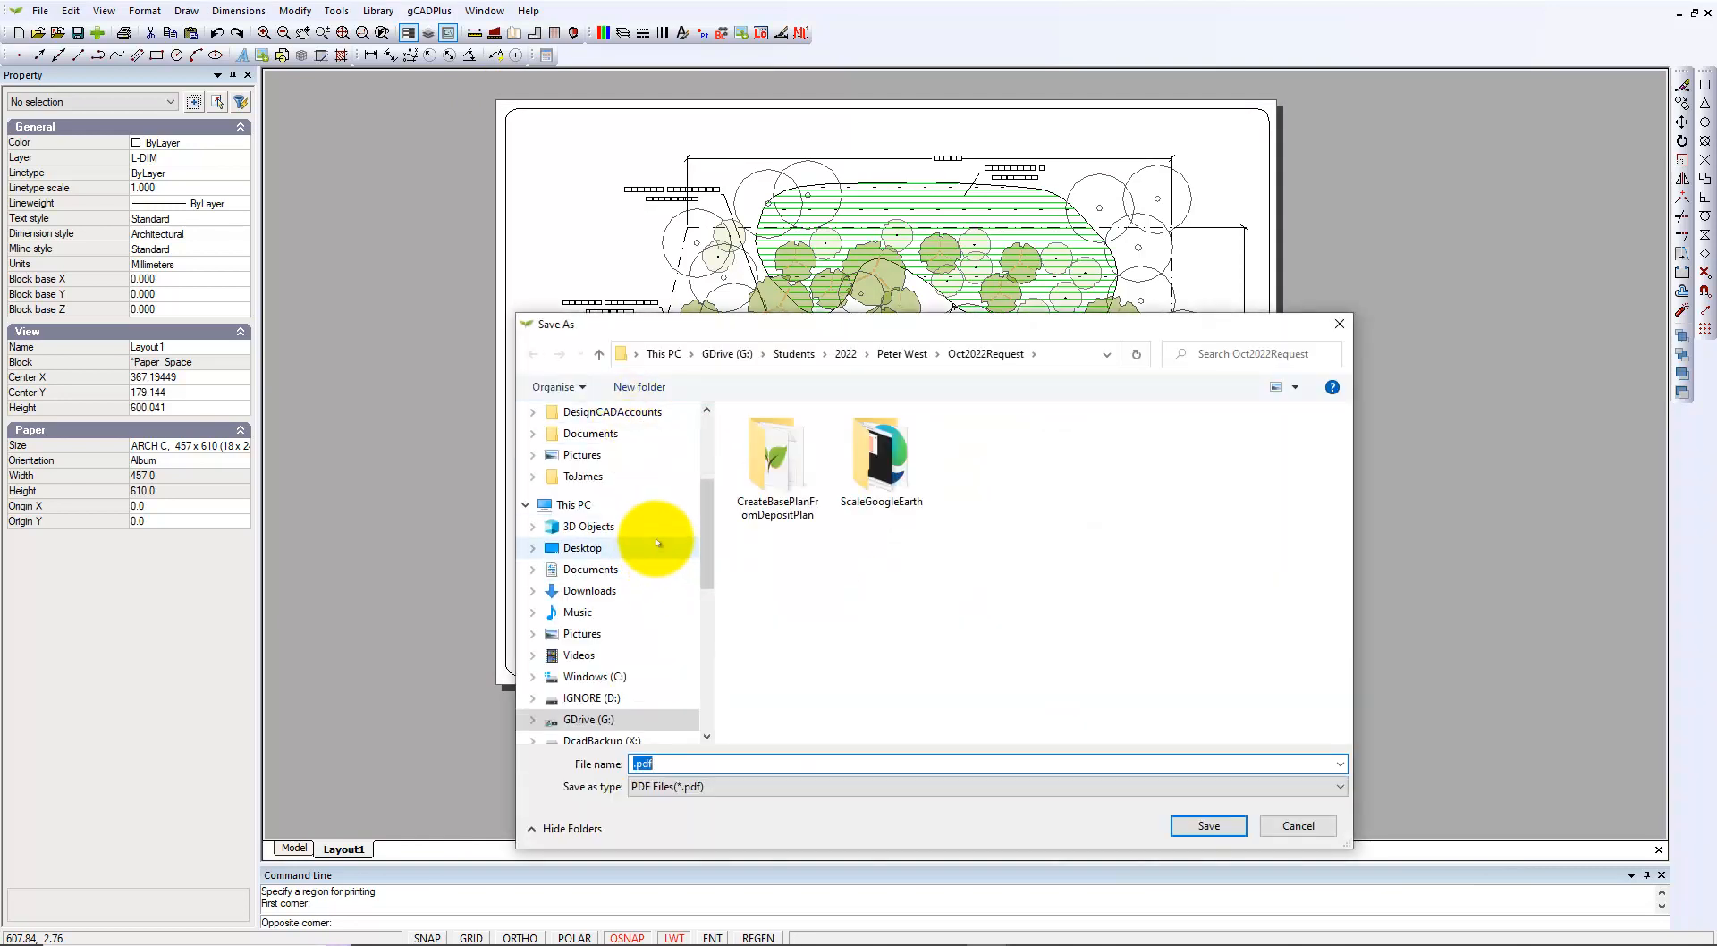
Step: Save the PDF to the Desktop as SaveAsPDF.pdf, overwriting the existing file
{"action": "left_click", "coordinate": [617, 547]}
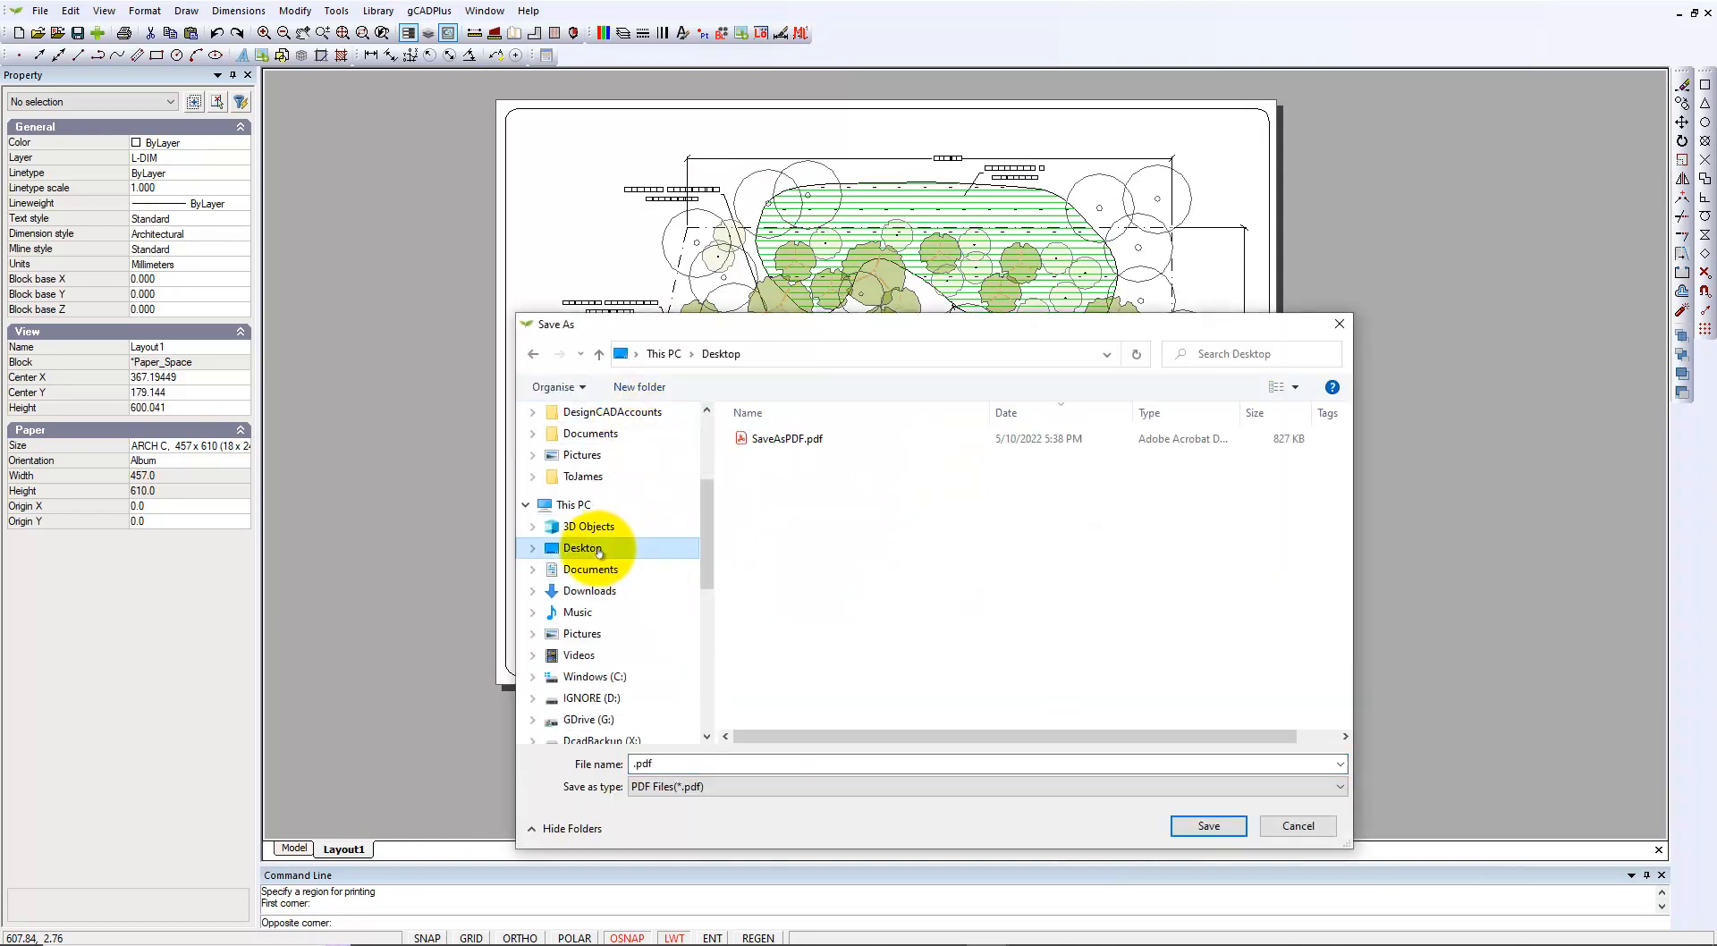
{"action": "left_click", "coordinate": [750, 440]}
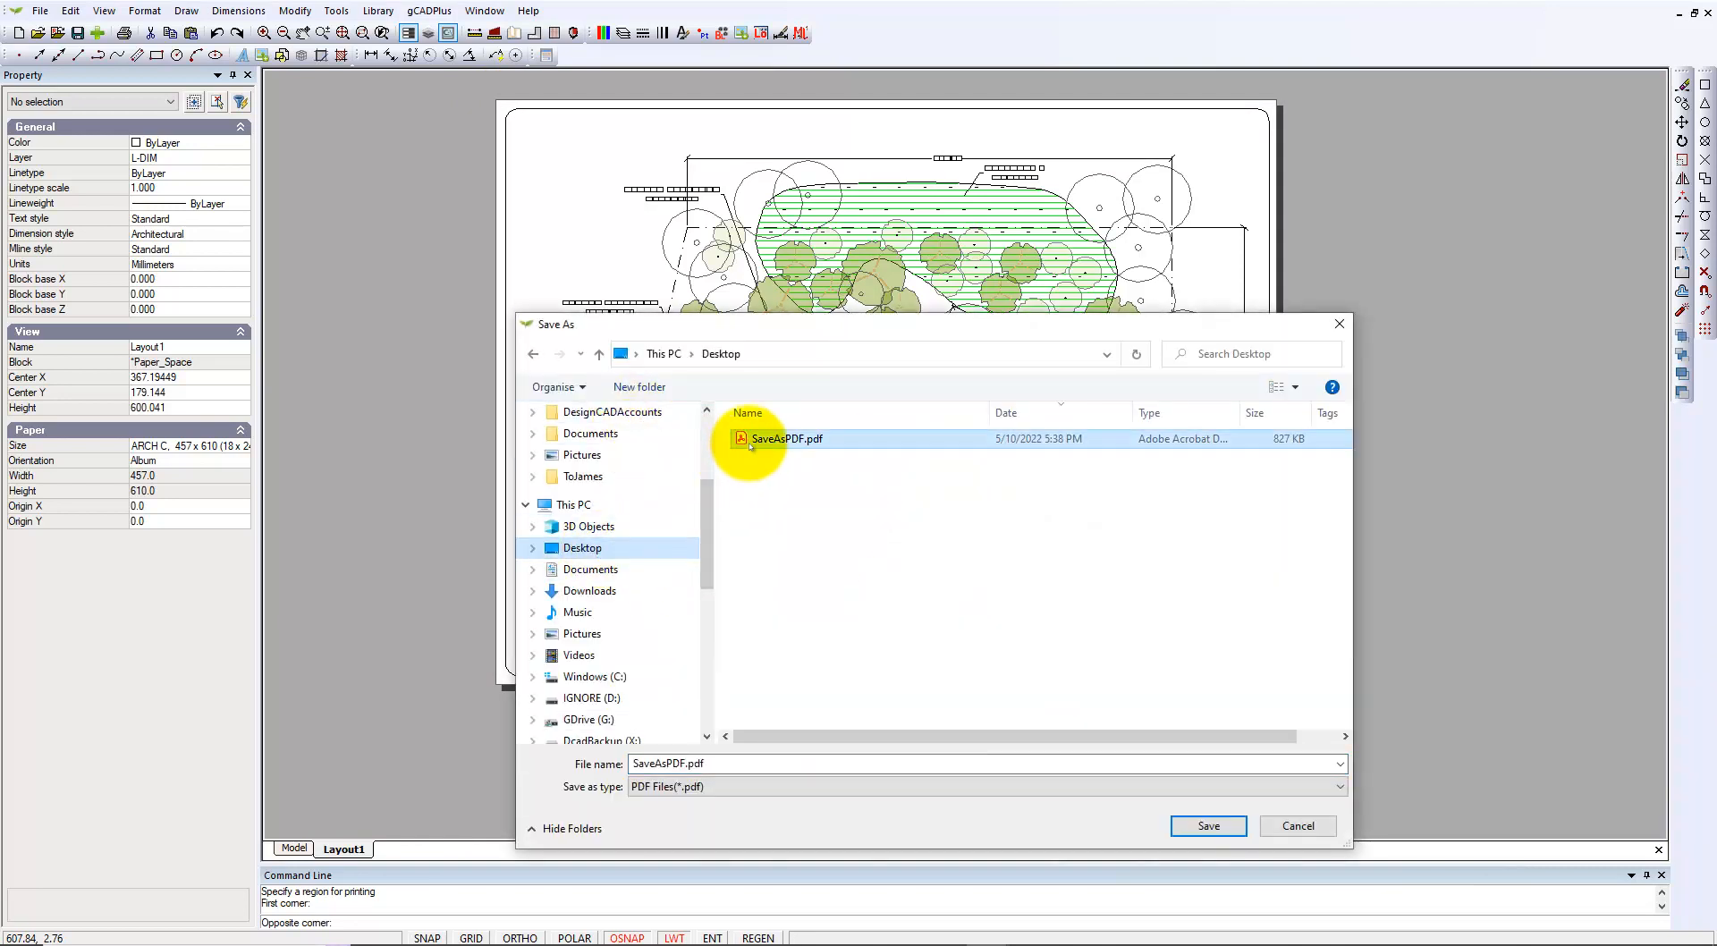
{"action": "left_click", "coordinate": [1232, 827]}
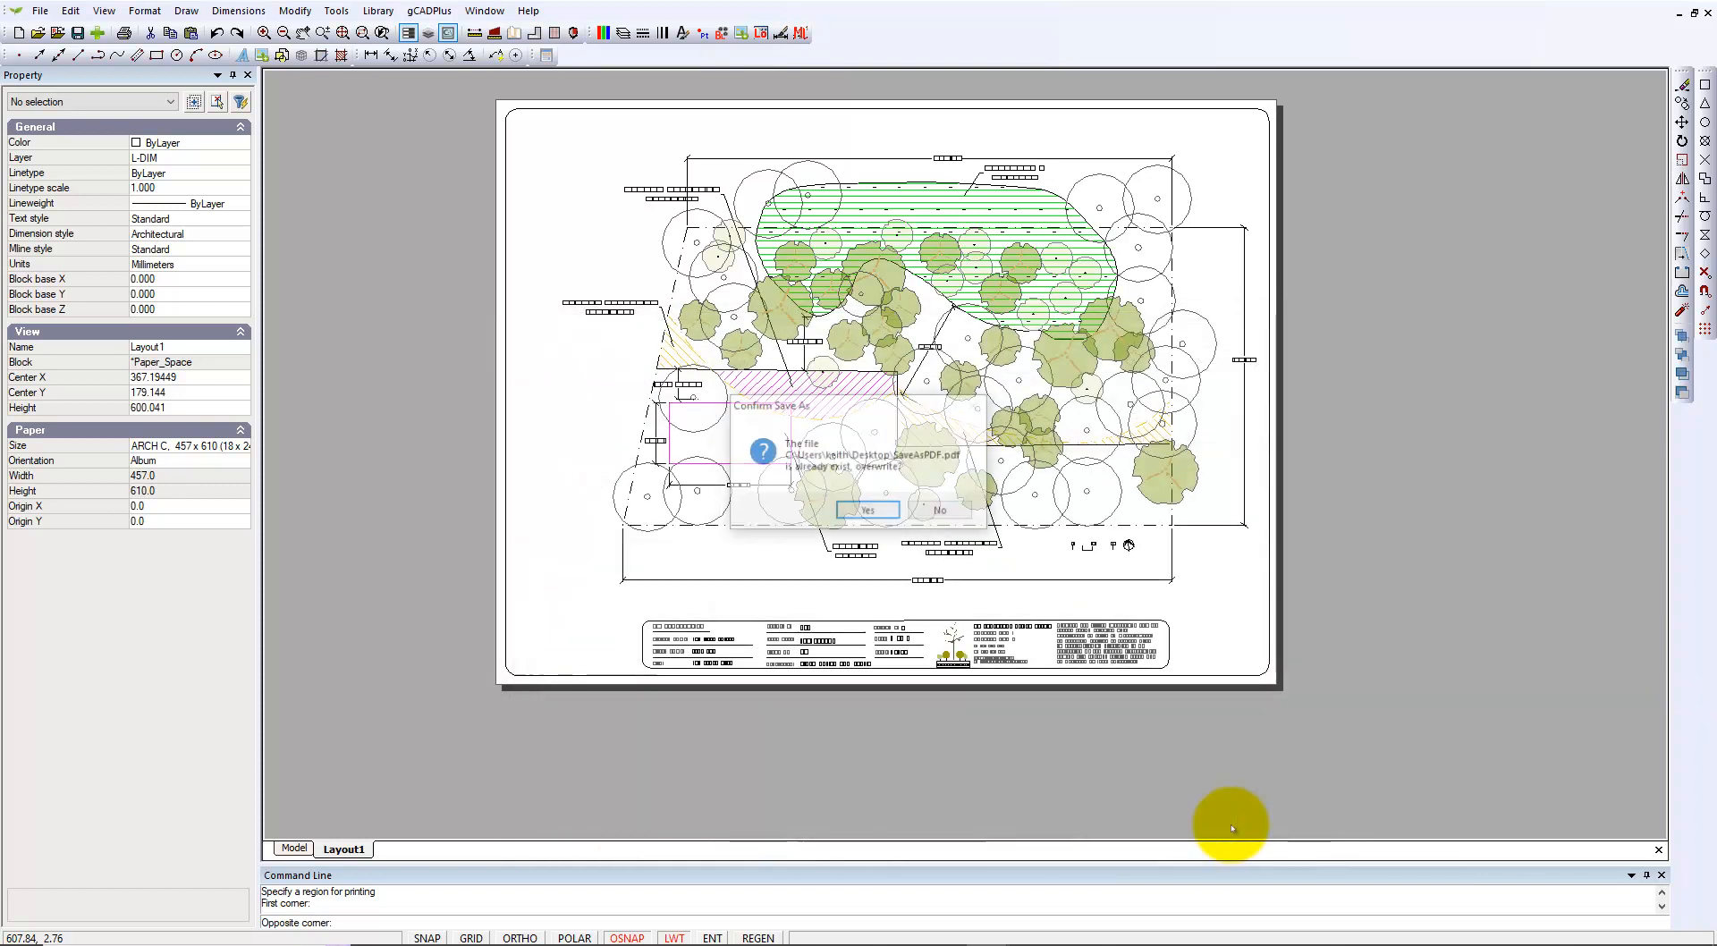
{"action": "left_click", "coordinate": [884, 520]}
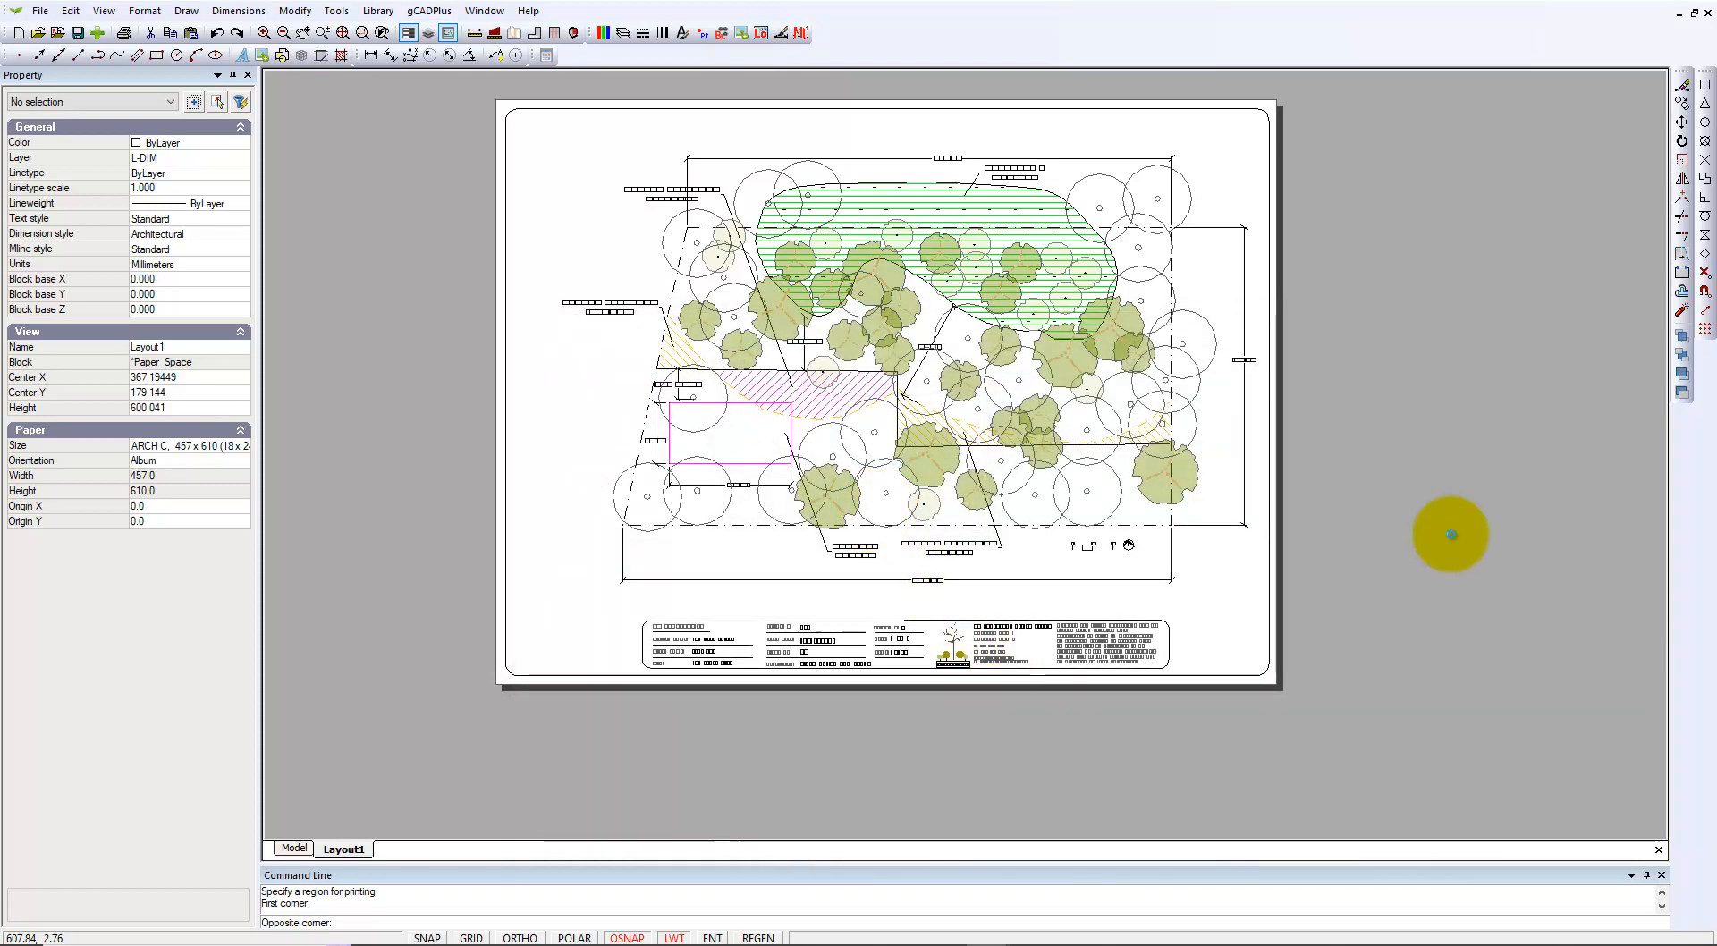